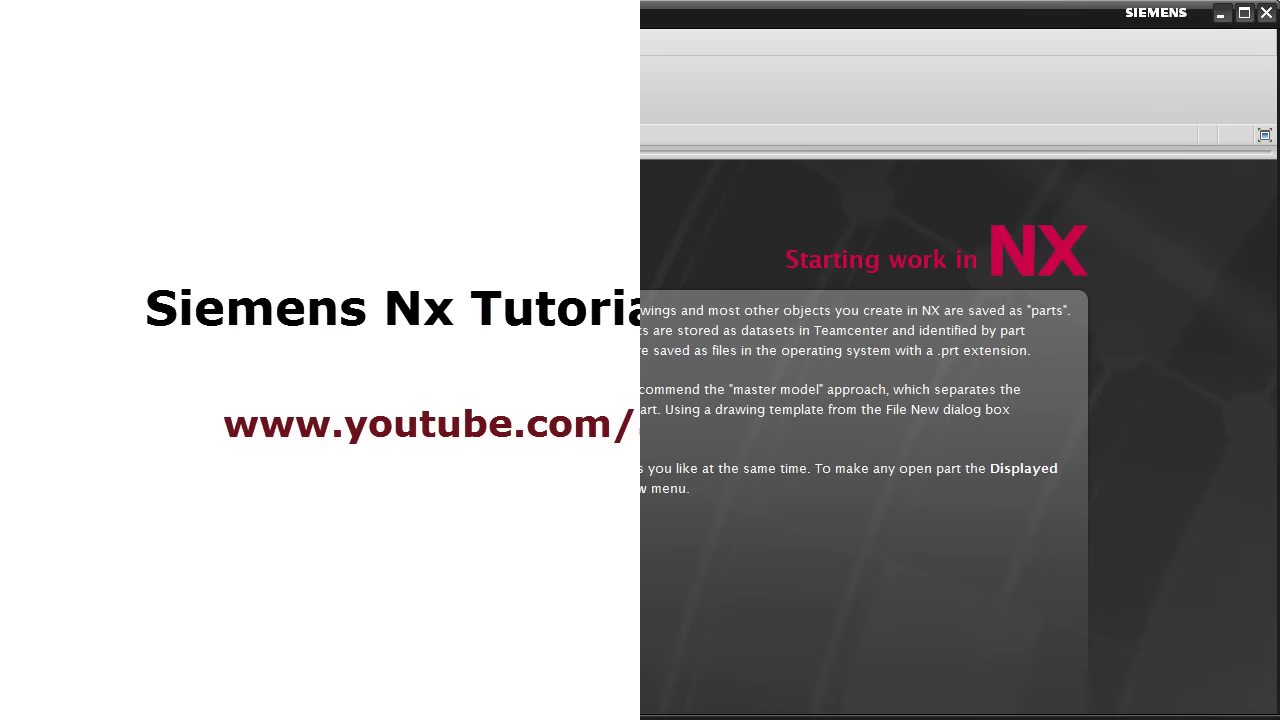
Step: Create a new part named model1.prt from the Model template in millimetres
click(50, 98)
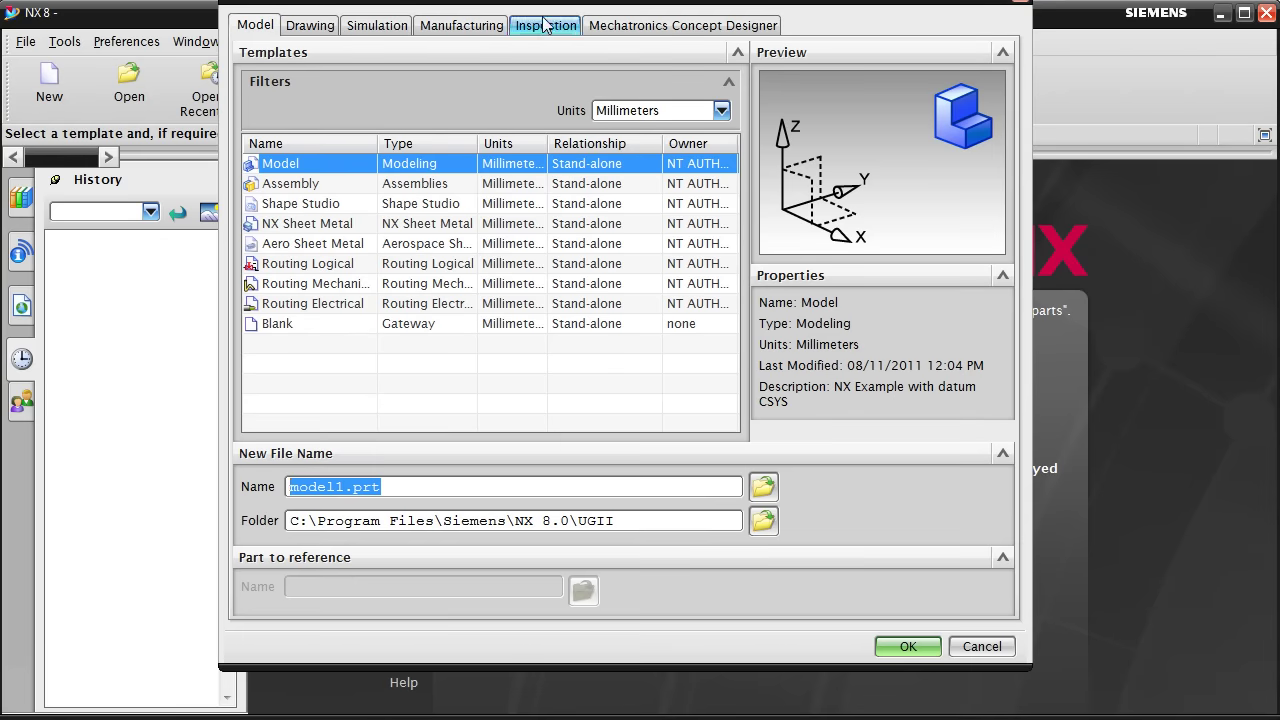
drag(522, 5, 550, 38)
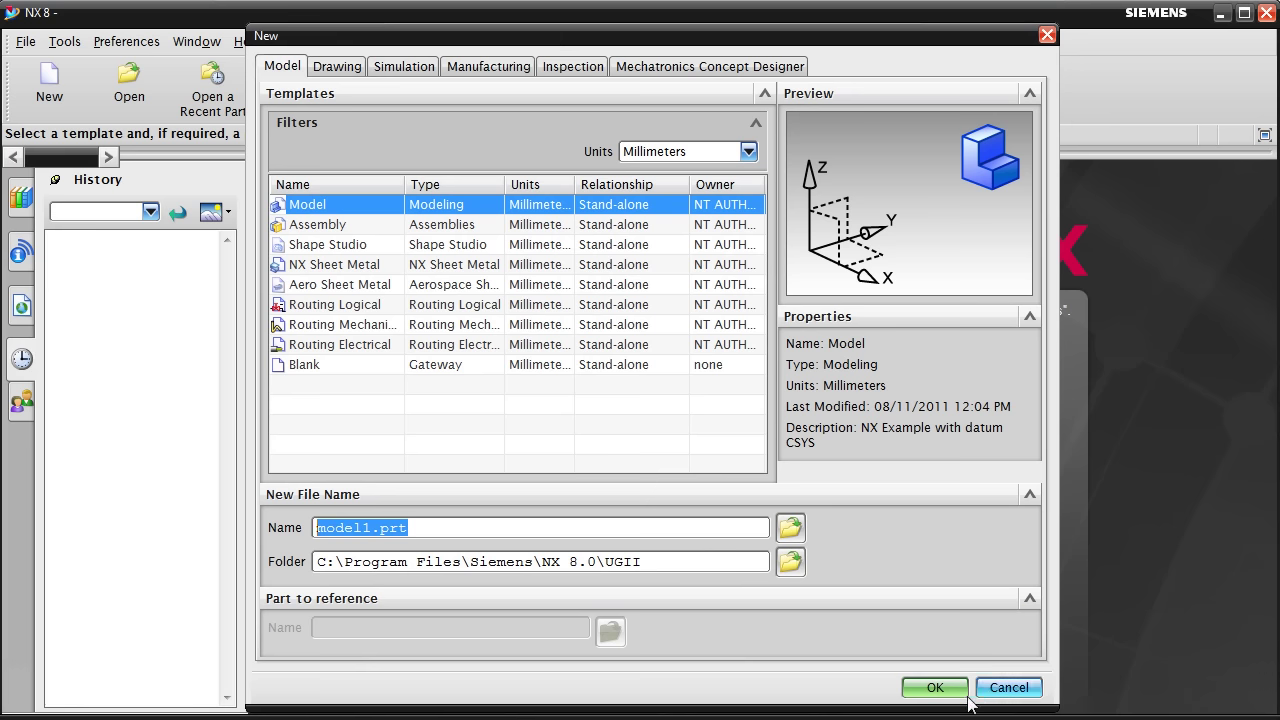
click(932, 688)
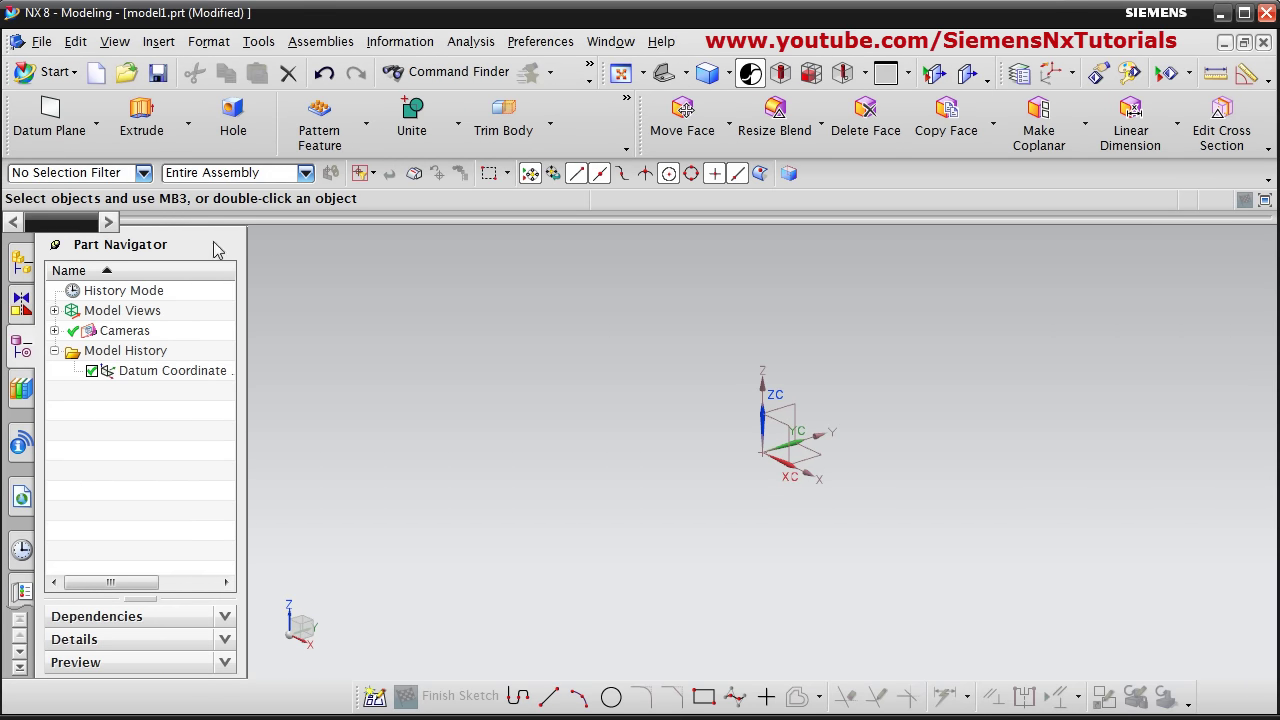
Step: Start an Extrude and open a new section sketch for it on the datum XY plane
click(141, 132)
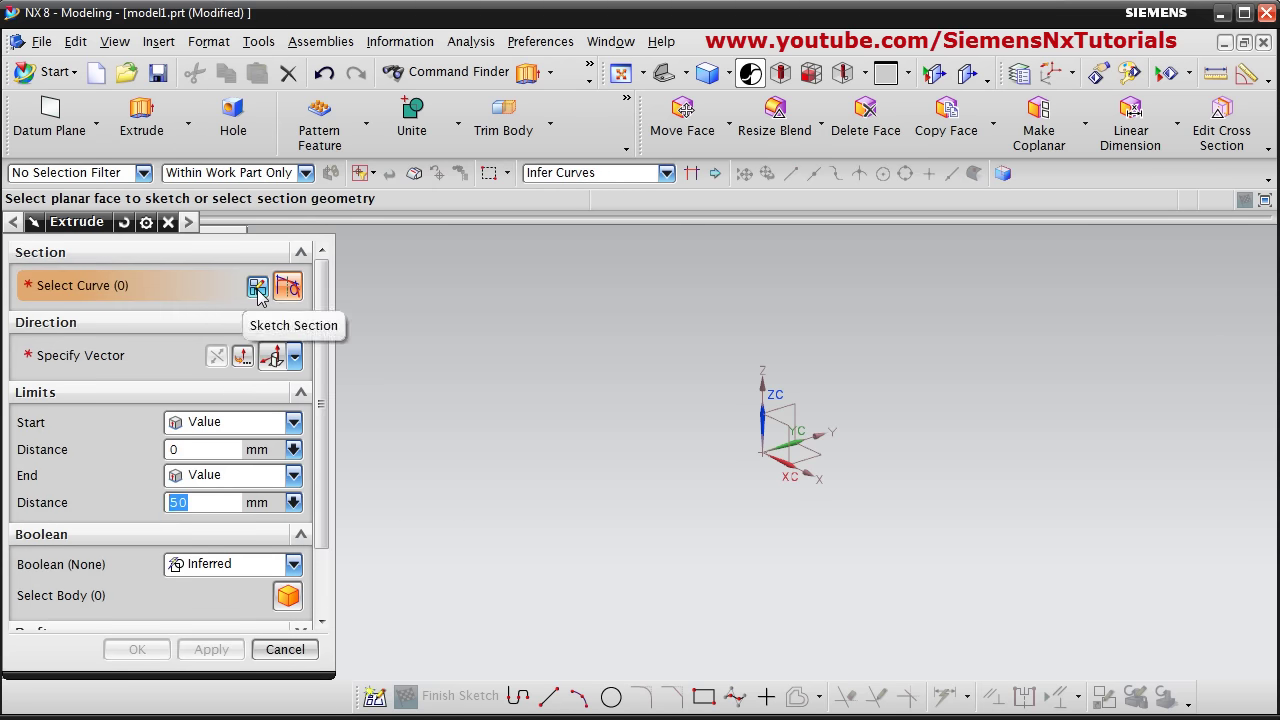
click(257, 288)
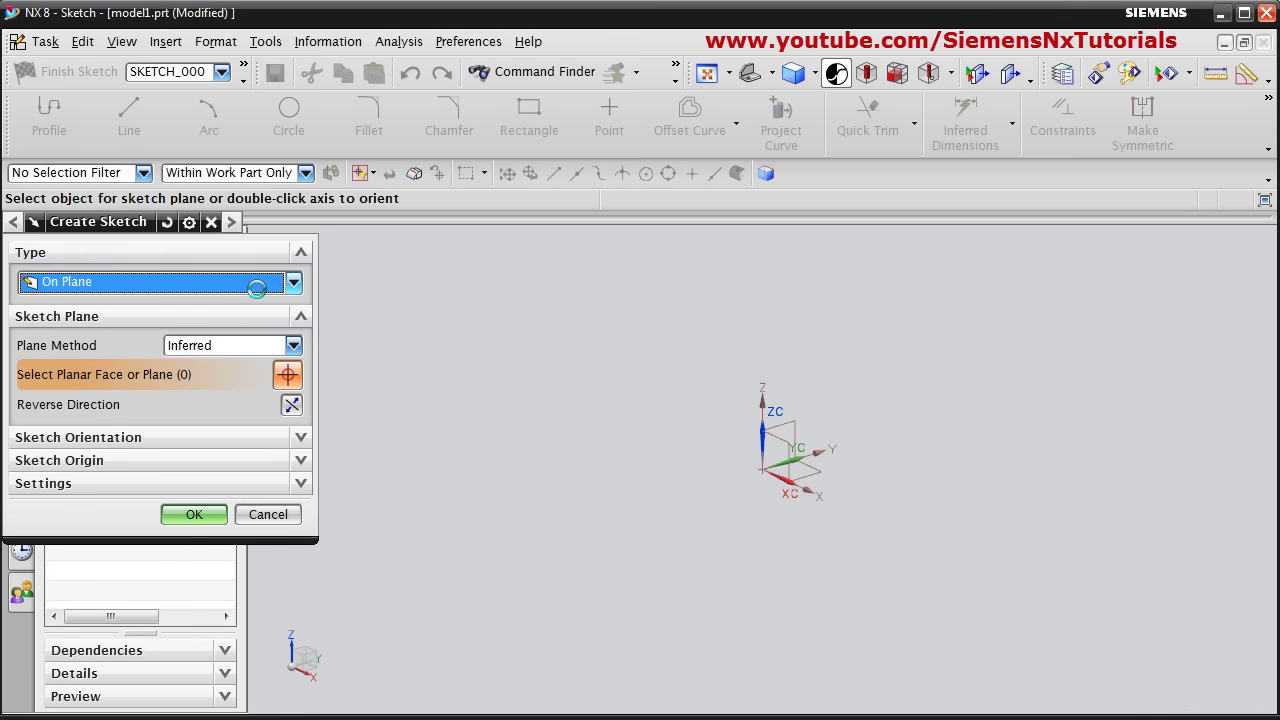
click(815, 472)
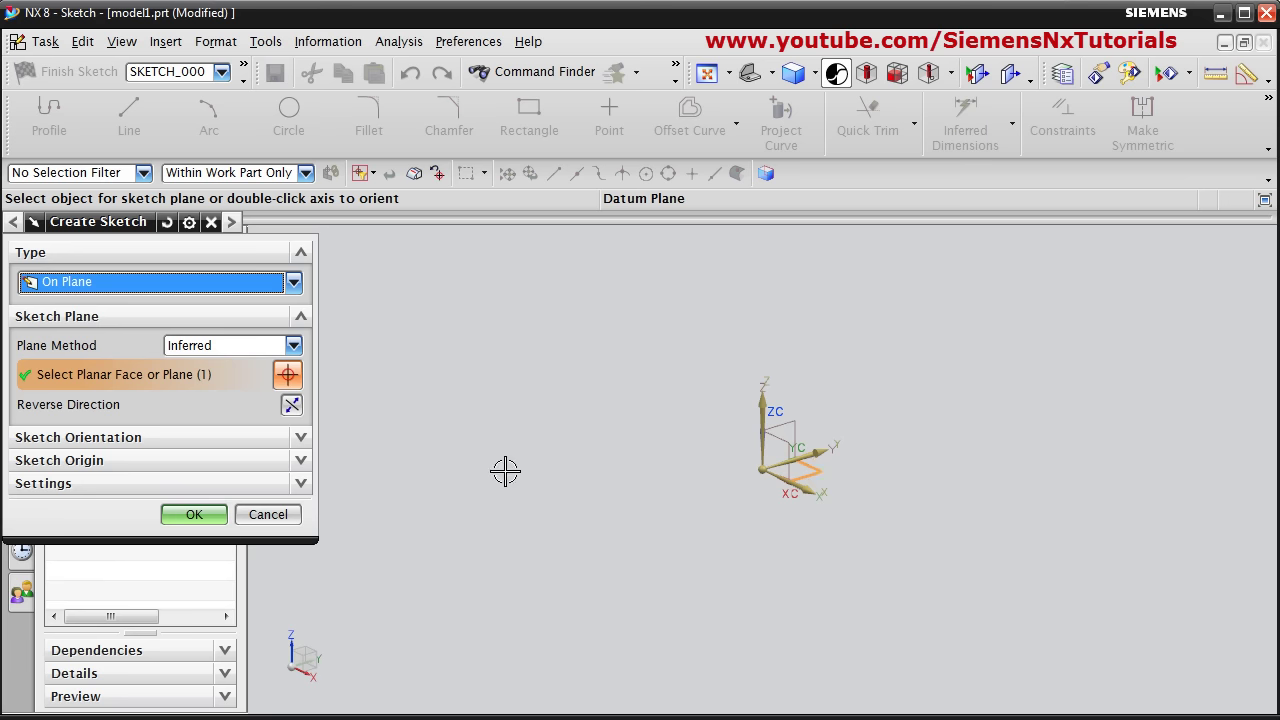
click(194, 516)
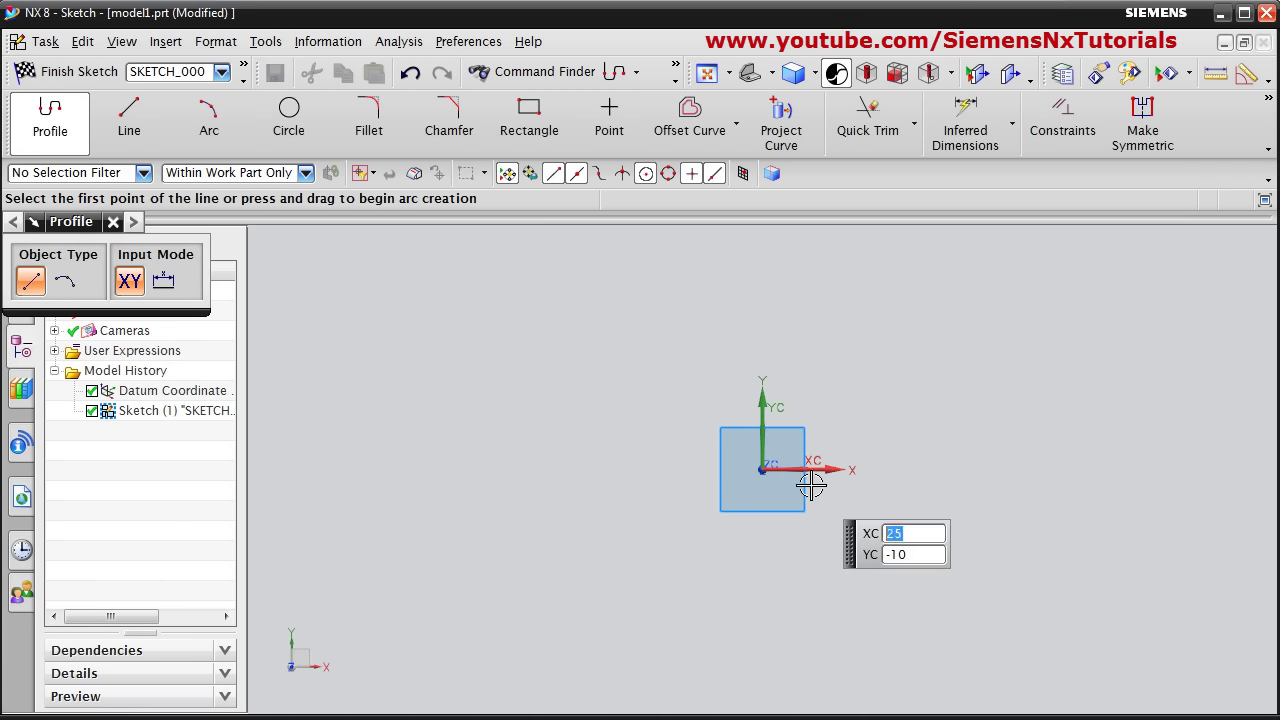
Step: Sketch a rectangle 260 mm wide and 130 mm high with one corner at the origin, and finish the sketch
click(527, 132)
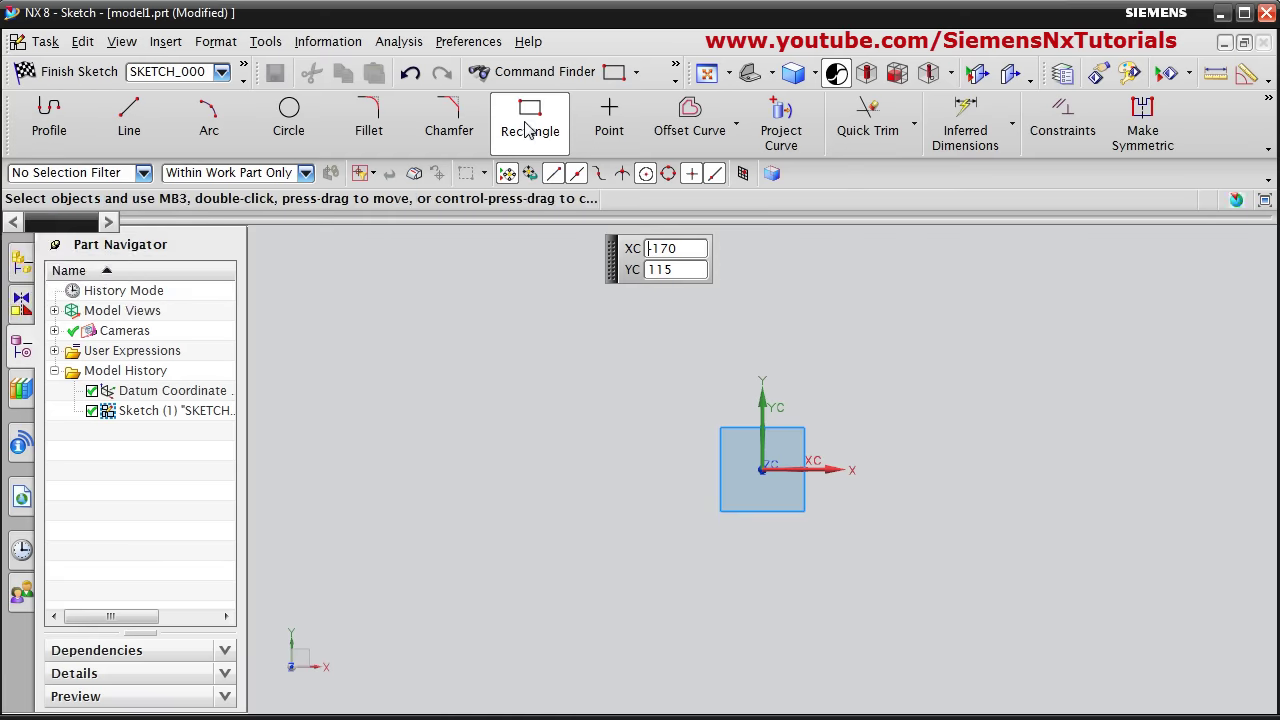
click(763, 469)
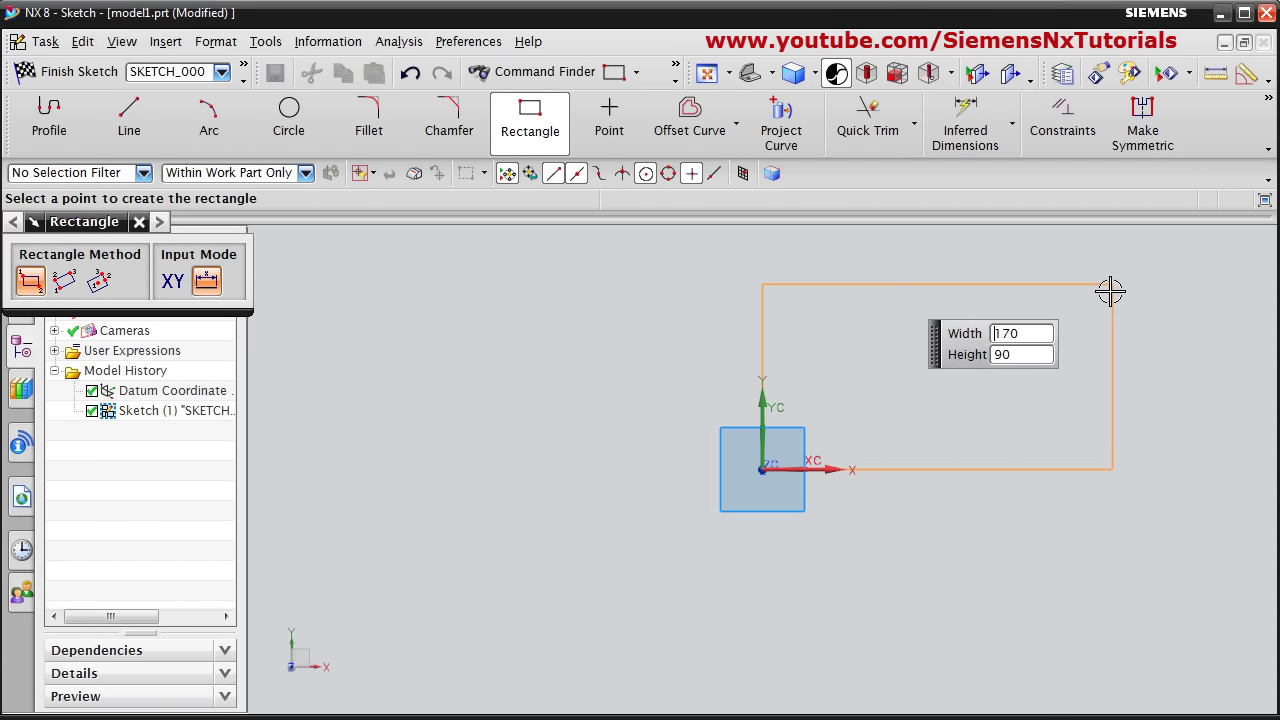
mouse_move(1103, 297)
shift+middle_down()
mouse_move(1049, 343)
mouse_move(803, 463)
shift+middle_up()
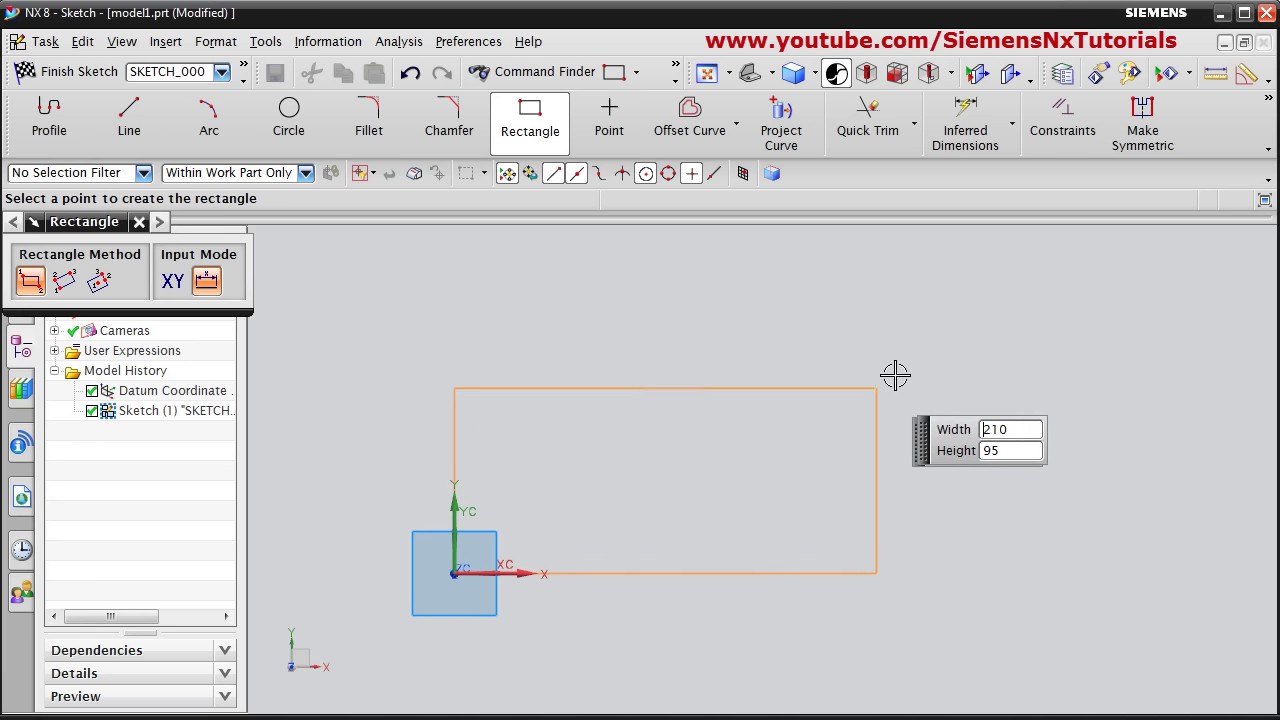
click(989, 301)
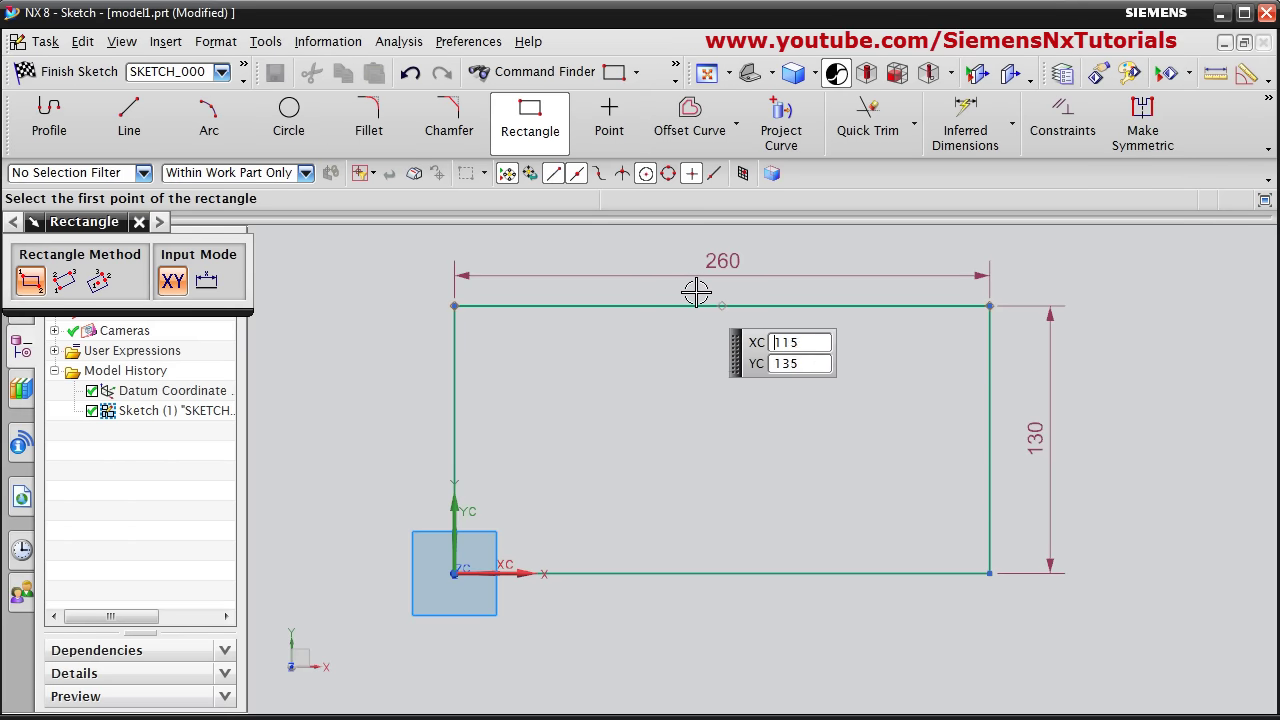
click(65, 72)
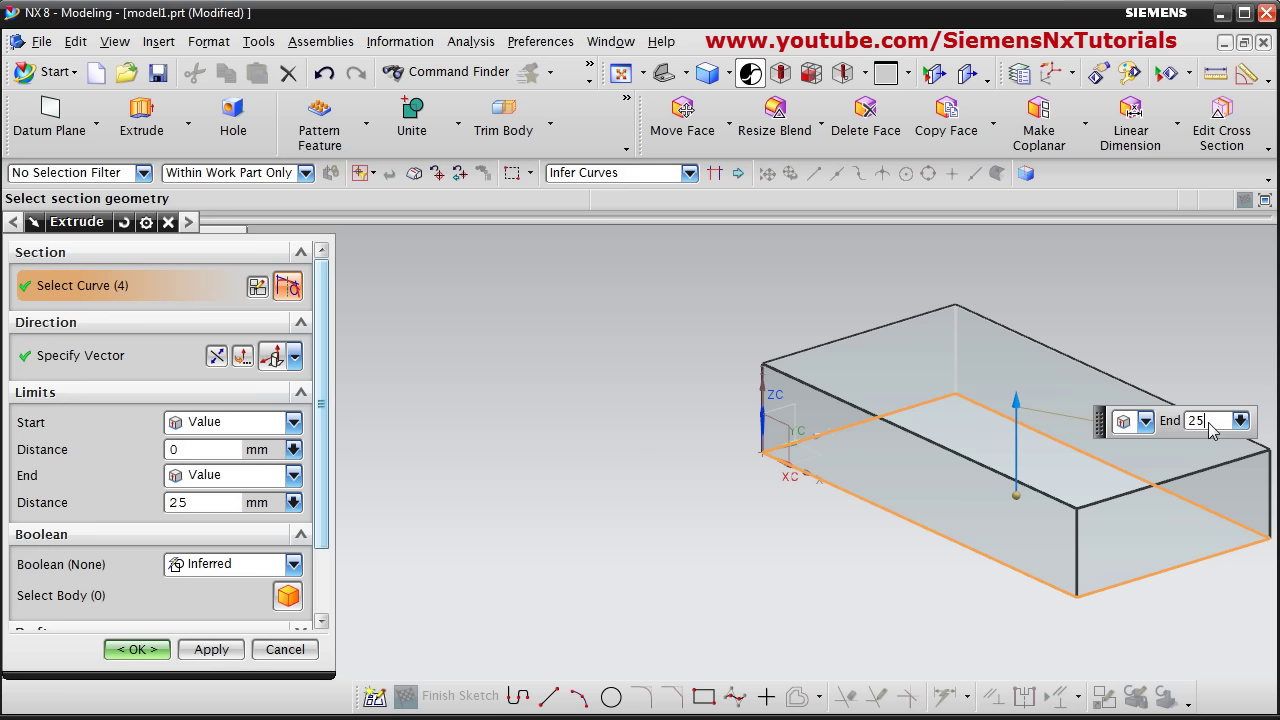
Step: Try an end distance of 25 mm for the extrusion, and set it back to 50 mm
key(Return)
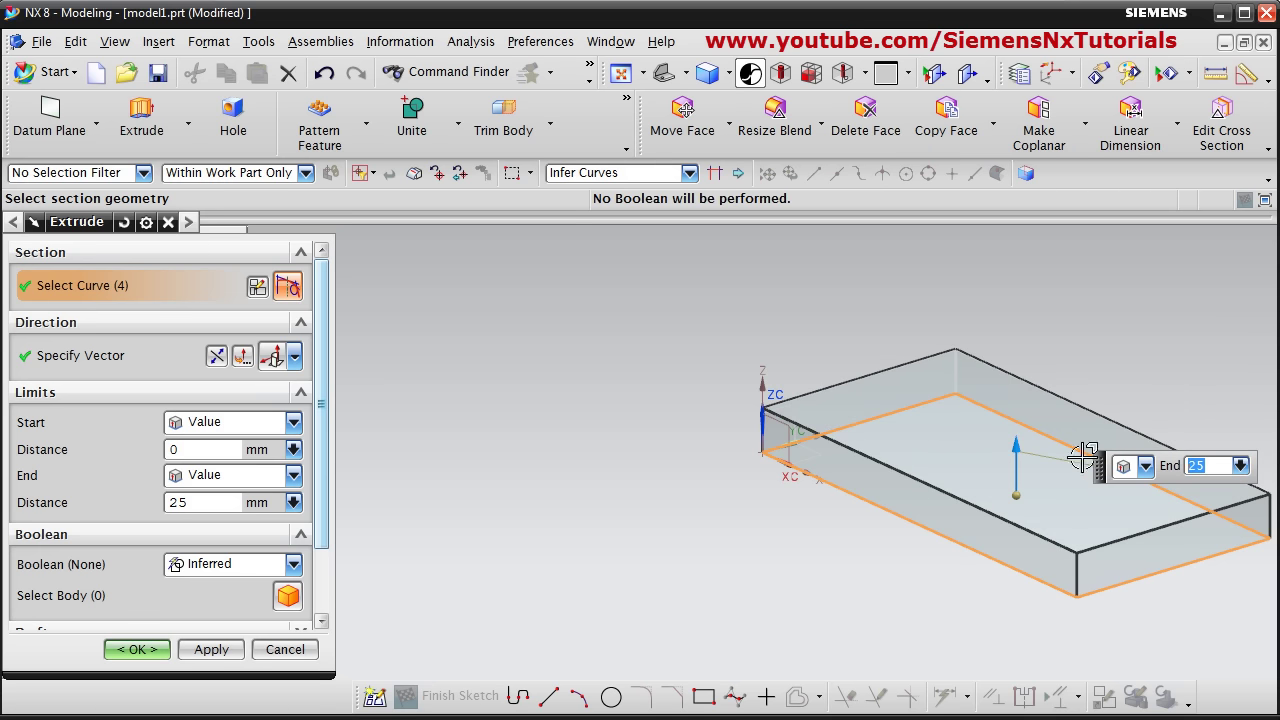
shift+middle_drag(982, 475, 729, 491)
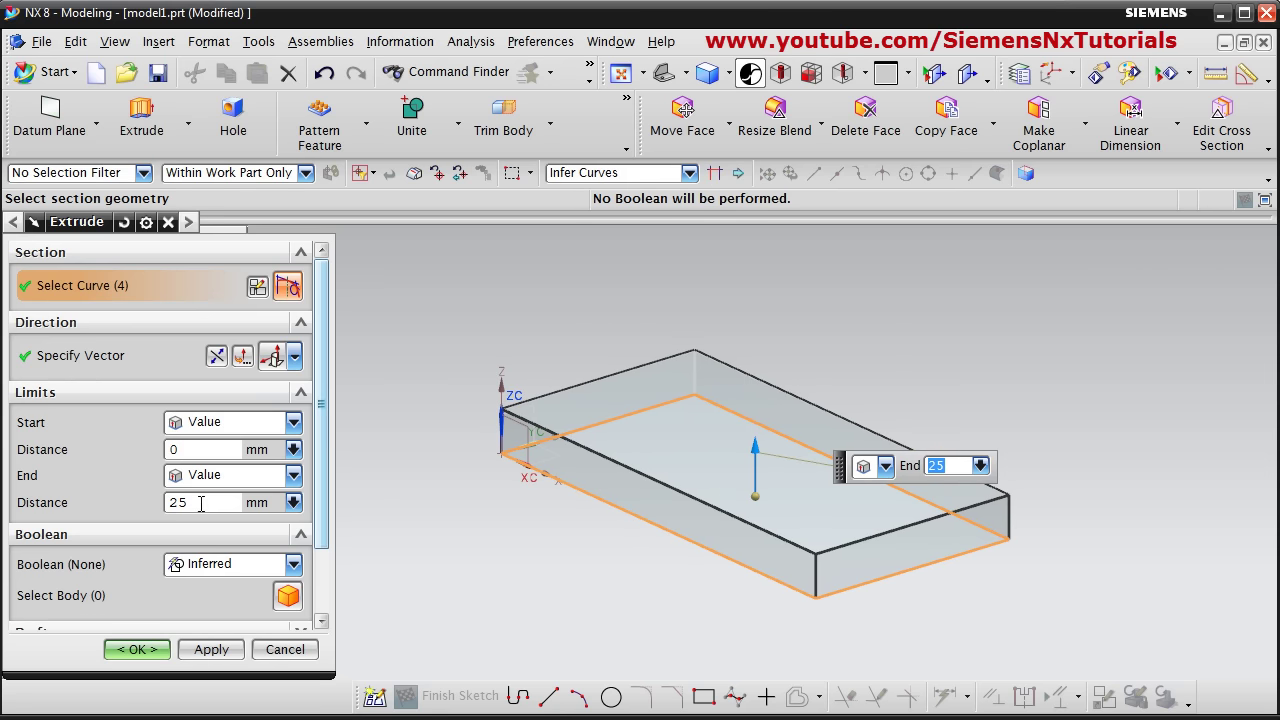
drag(201, 503, 134, 502)
text(50)
key(Return)
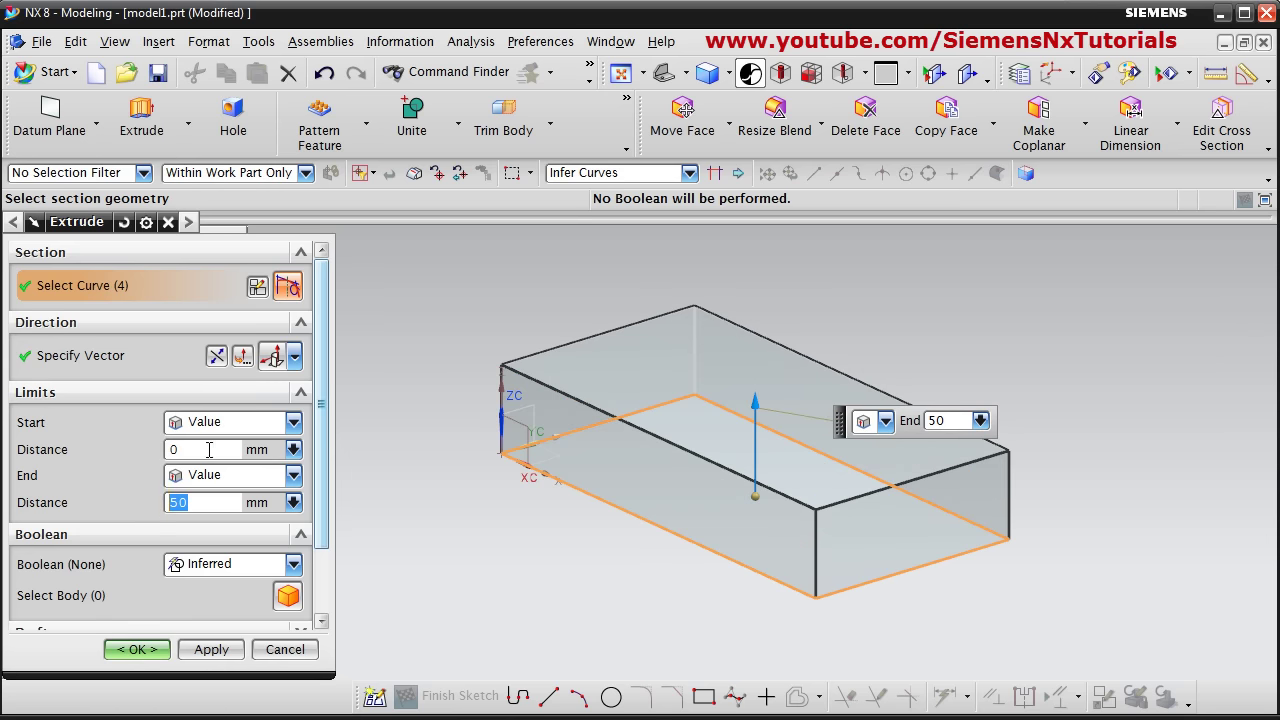
Step: Try start distances of 10 mm and -20 mm for the extrusion
drag(208, 450, 150, 456)
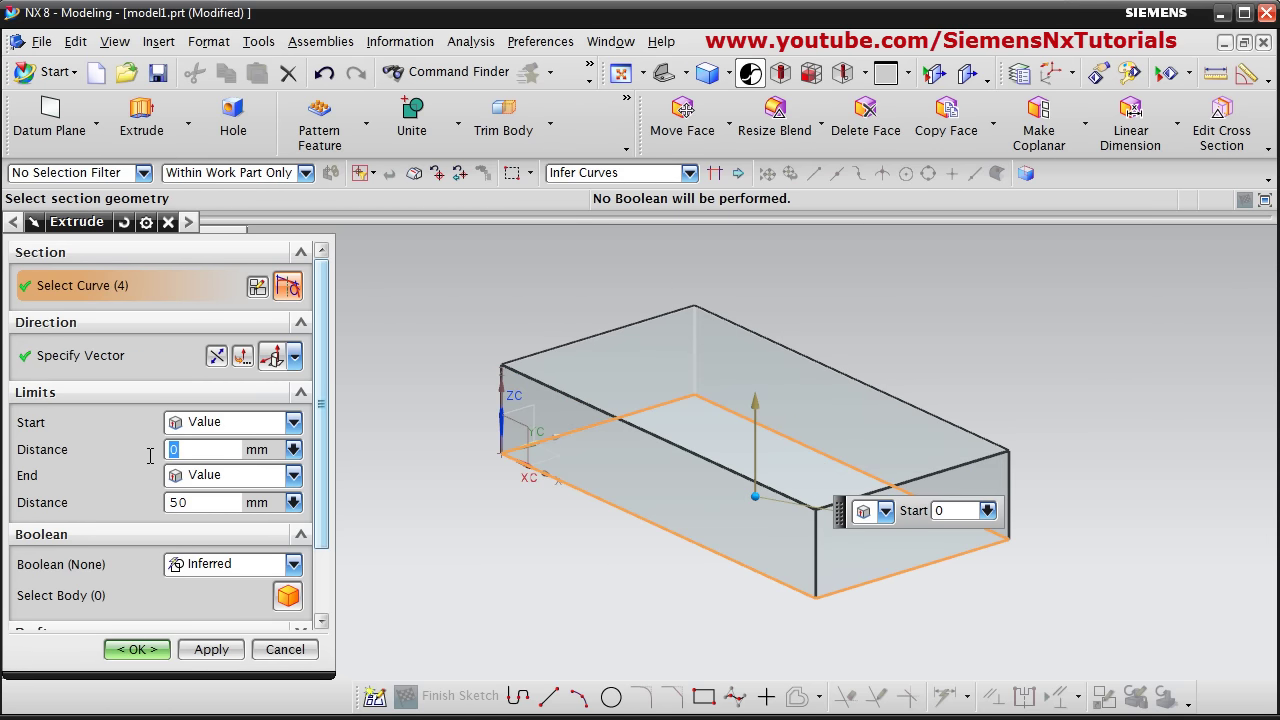
key(Return)
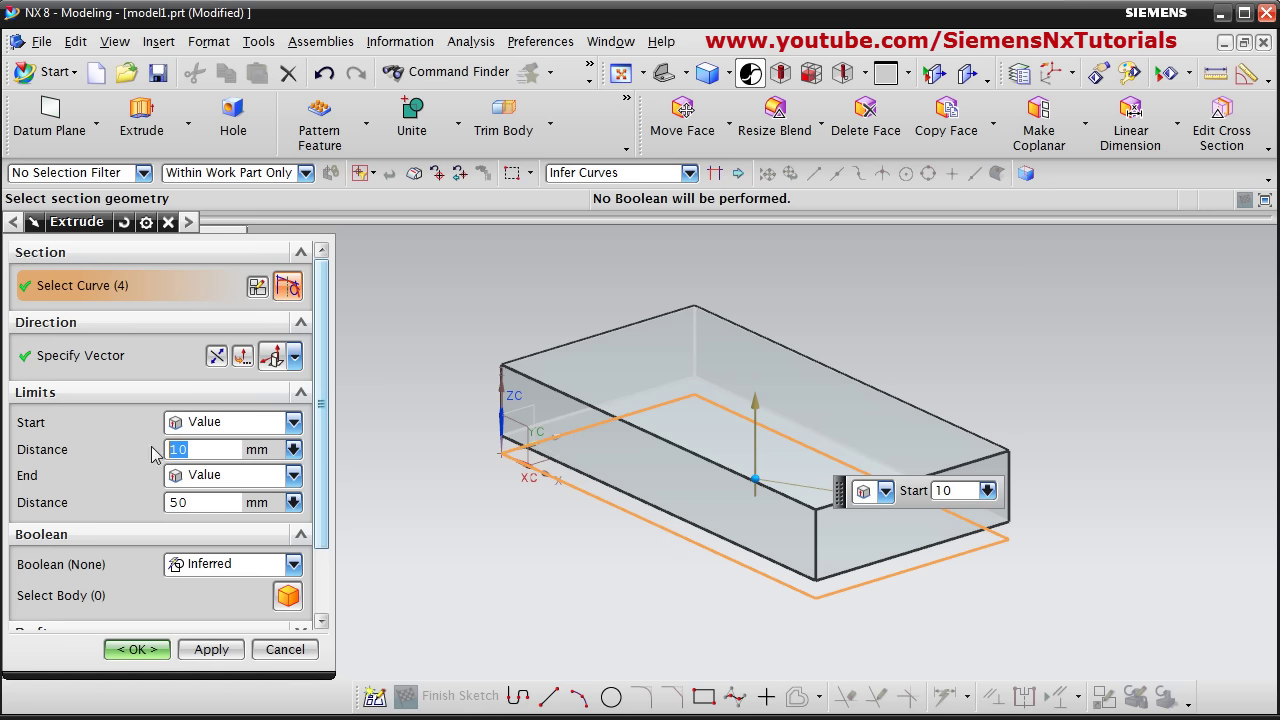
text(20)
key(Return)
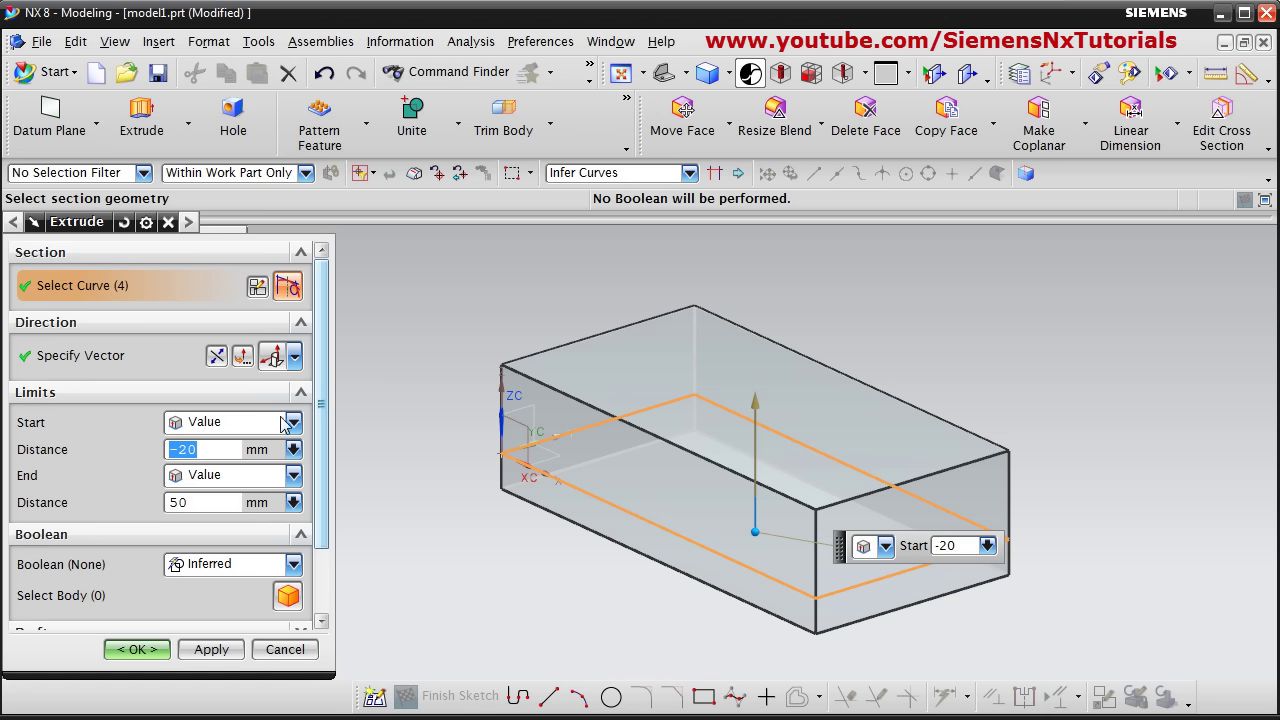
Step: Reverse the extrusion direction and switch it back to the original direction
click(219, 360)
click(216, 358)
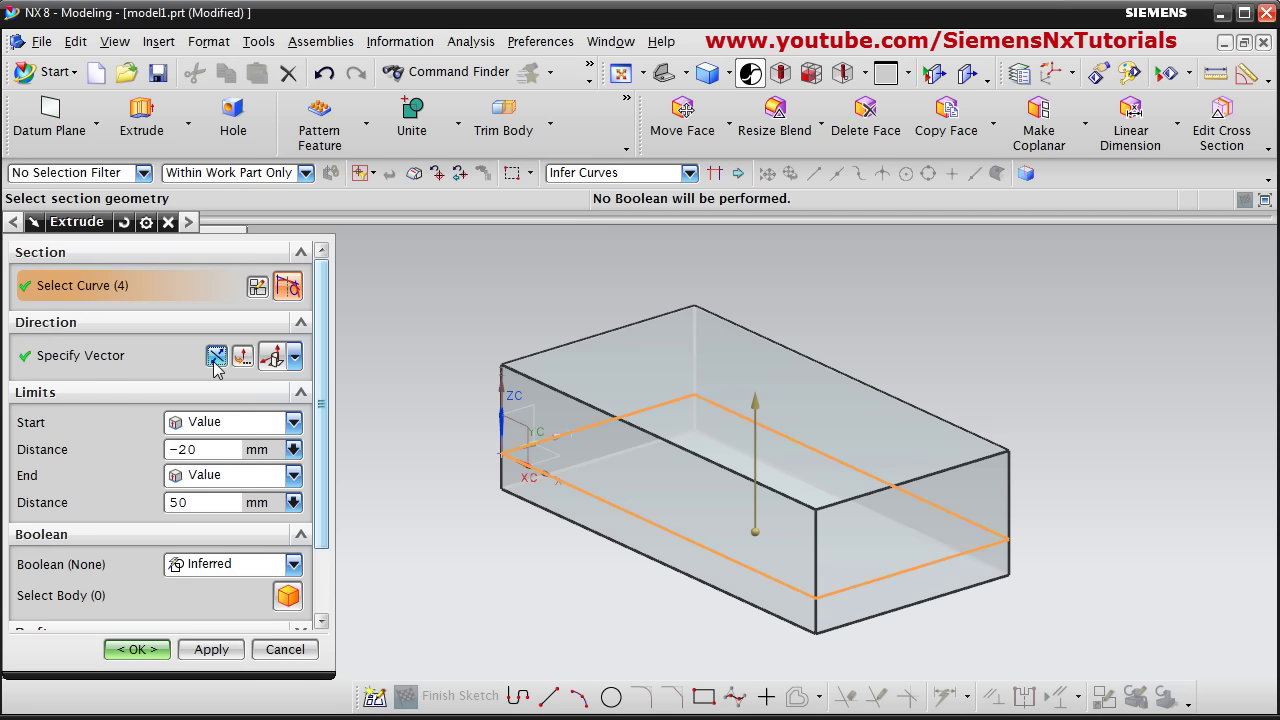
click(216, 358)
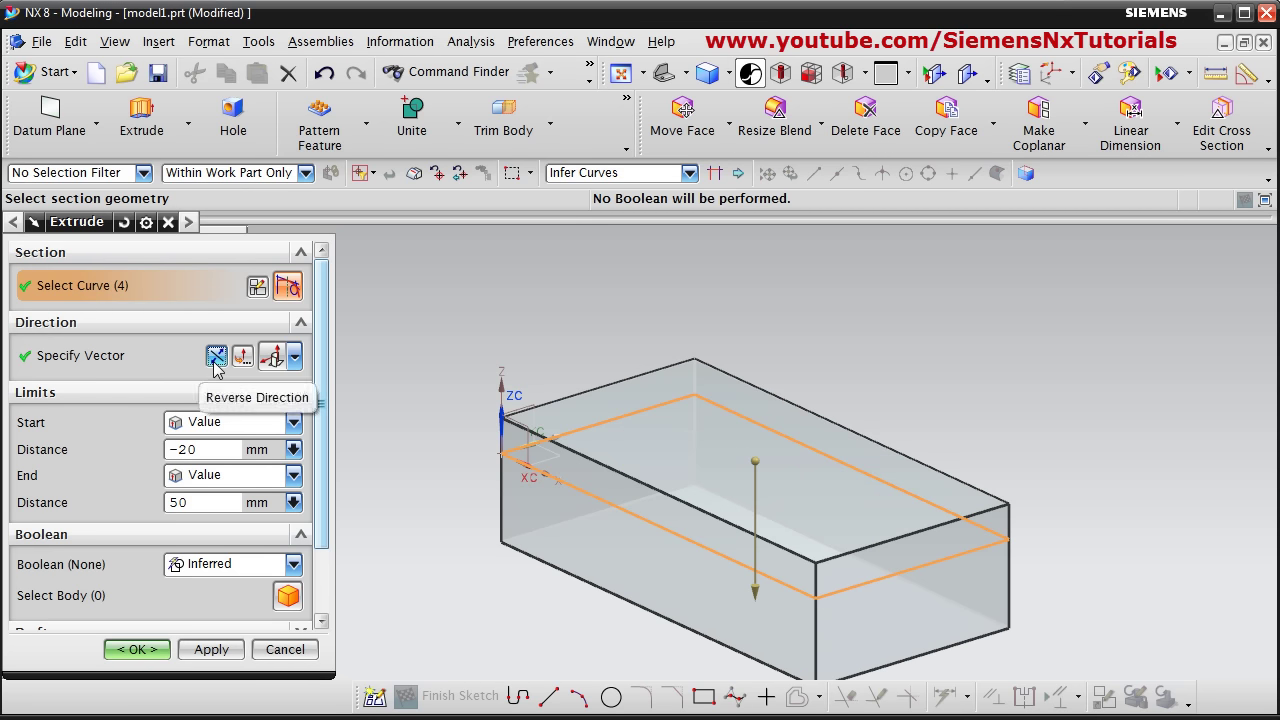
click(216, 360)
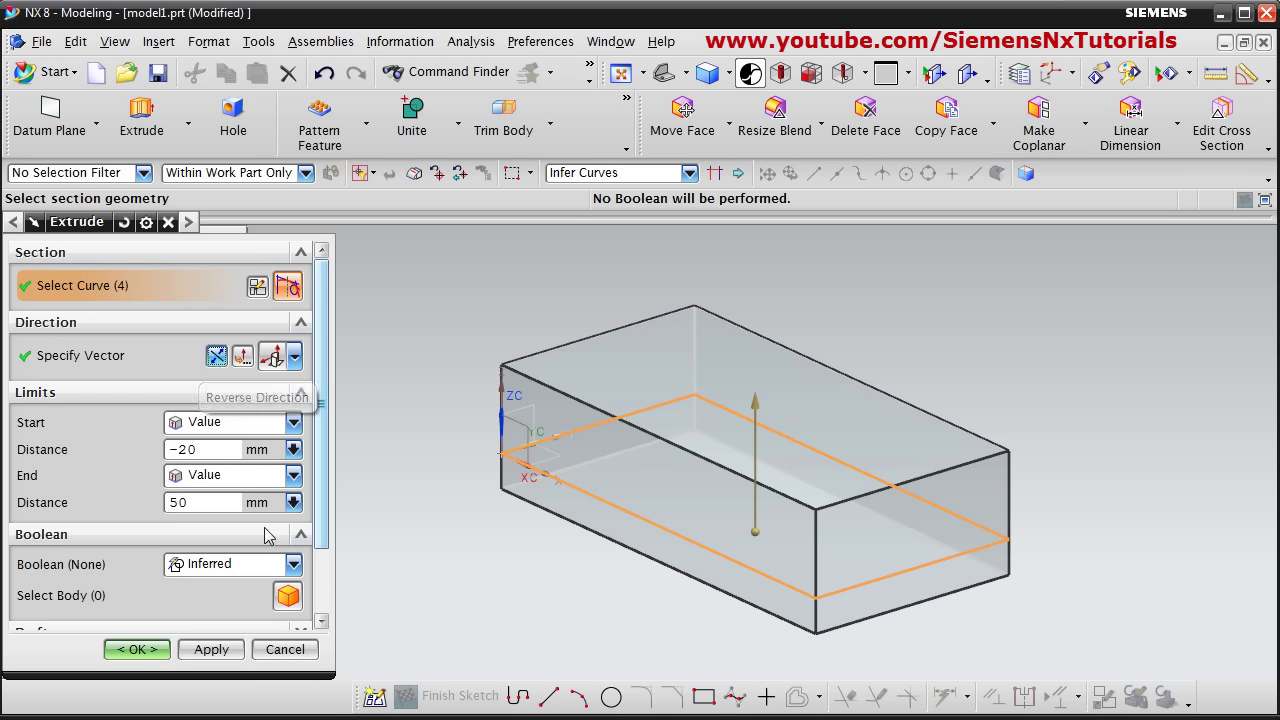
Step: Reset the extrusion's start distance to 0 mm
drag(205, 449, 152, 451)
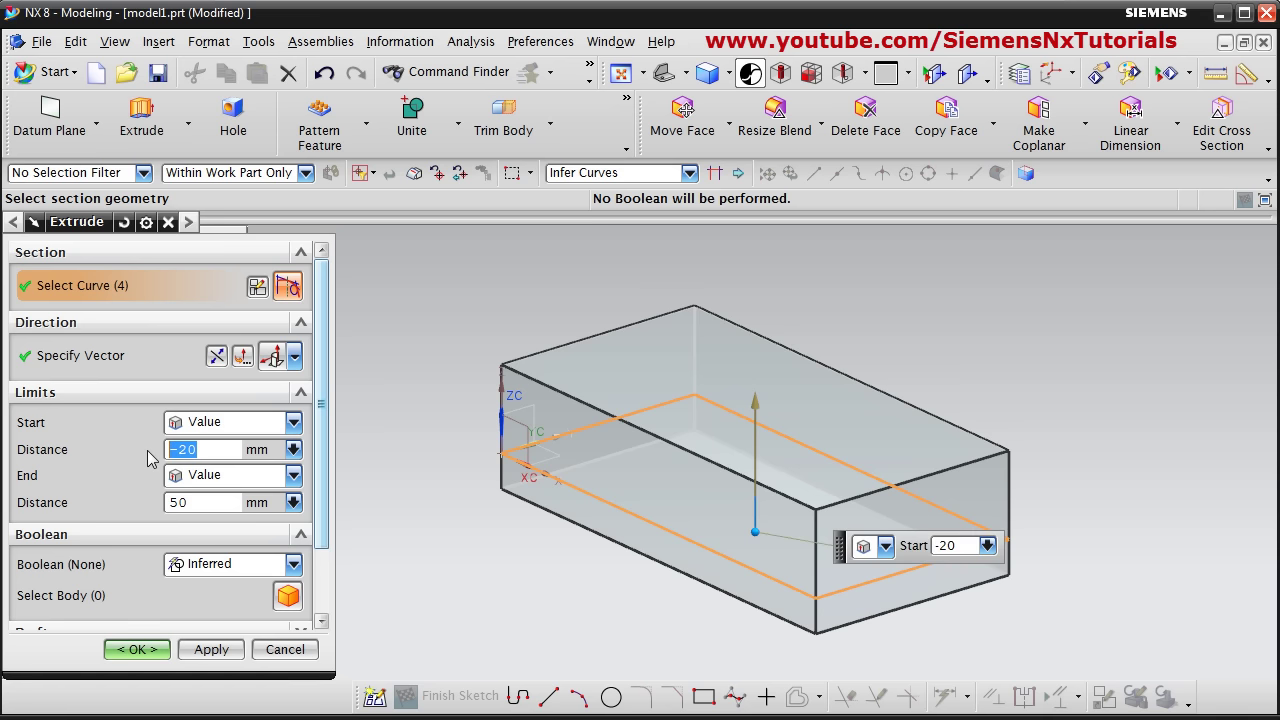
text(0)
click(208, 500)
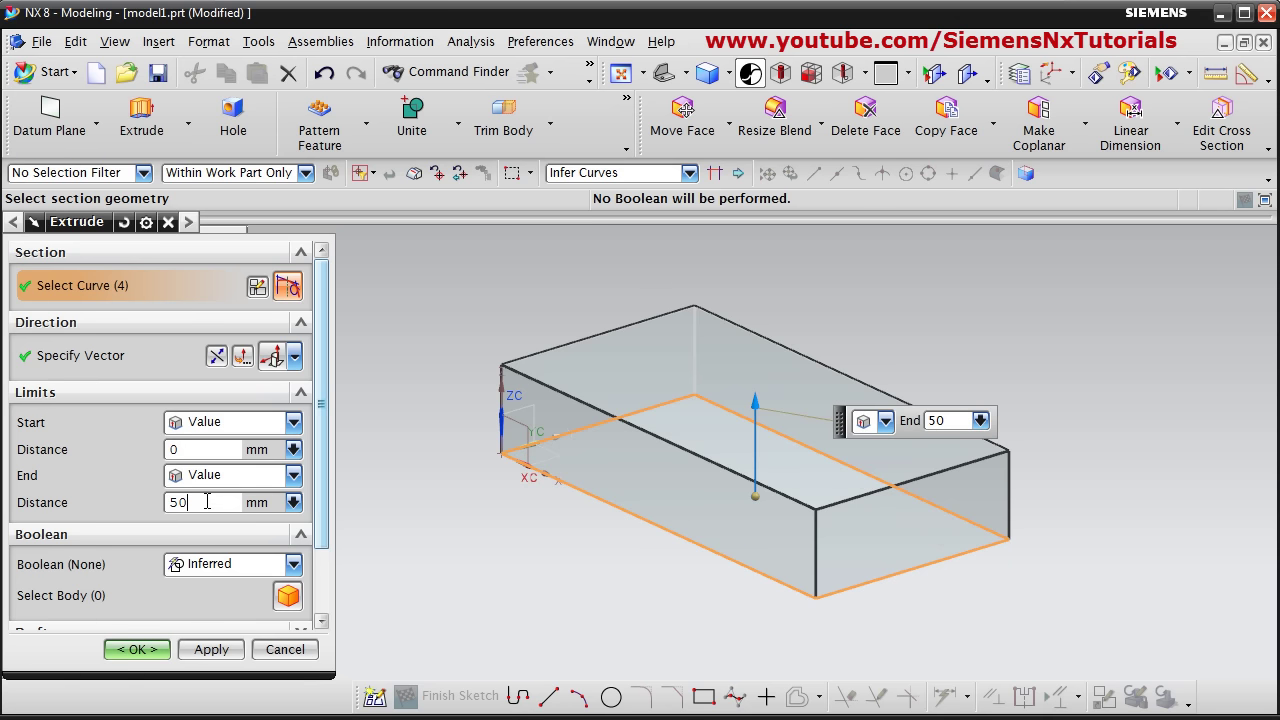
Step: Try the Symmetric Value limit for the extrusion, and return to Value limits with a start distance of 0 mm
click(294, 423)
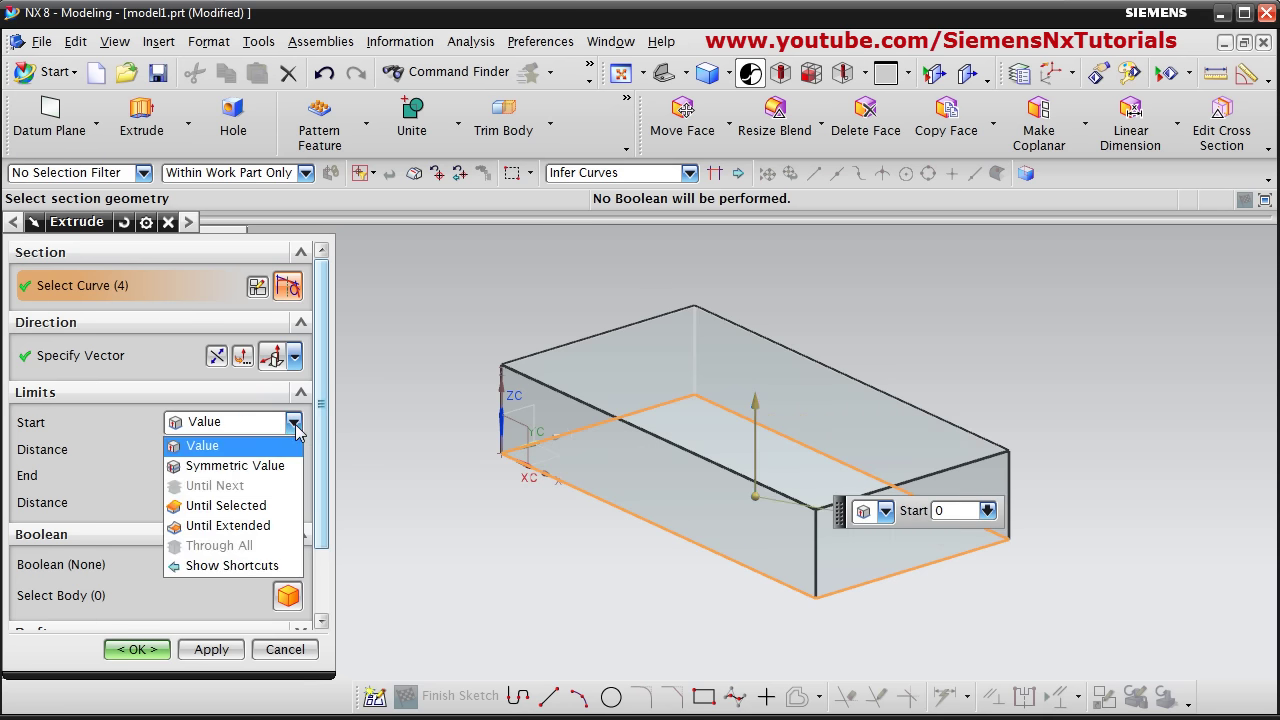
click(250, 472)
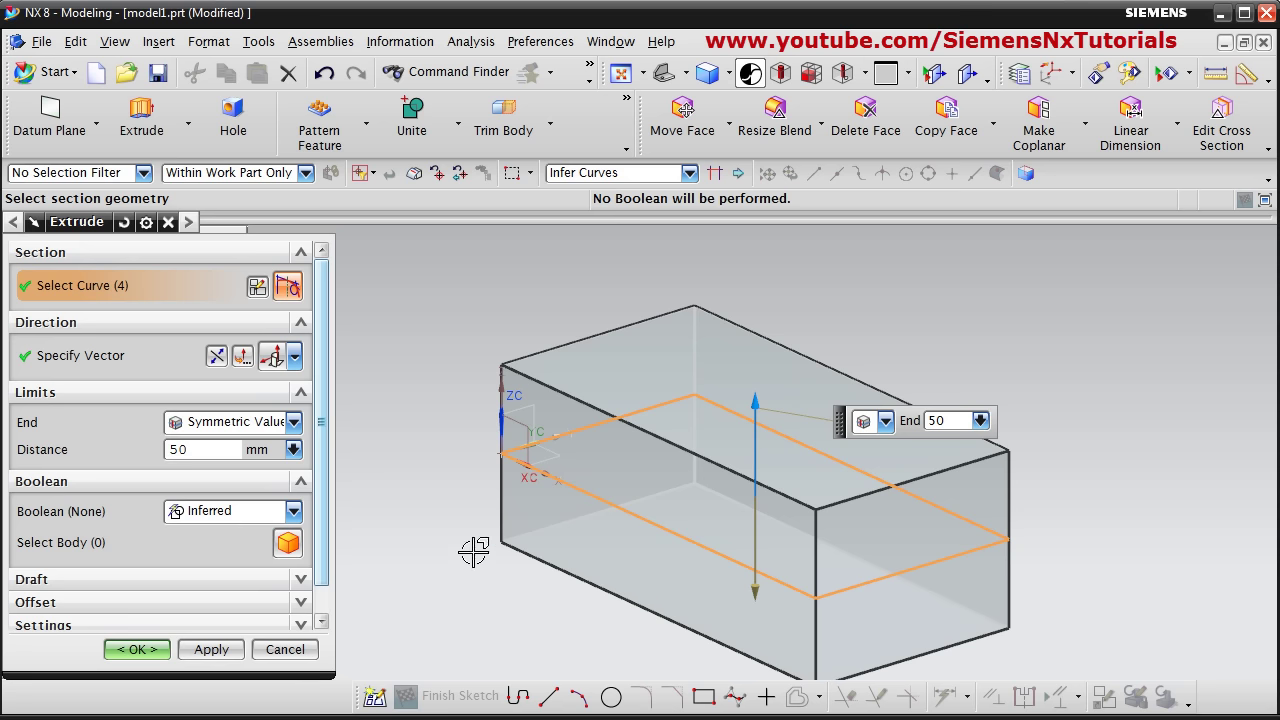
click(294, 422)
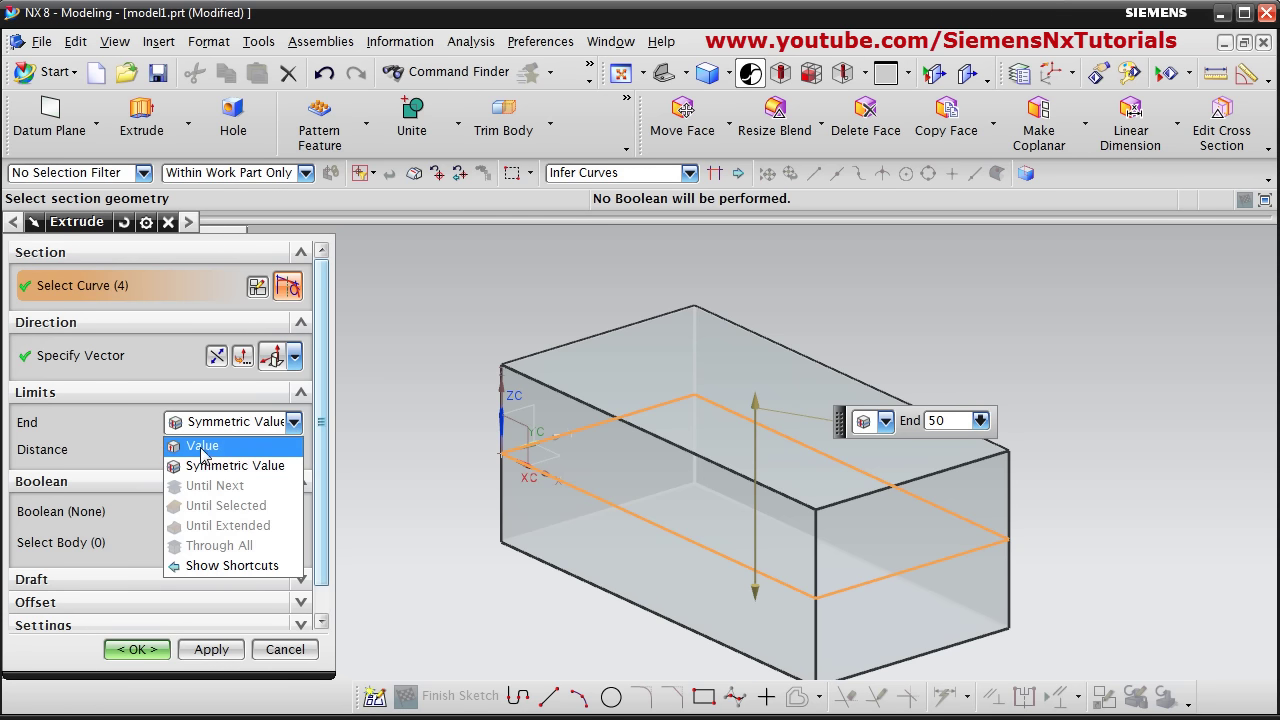
click(225, 446)
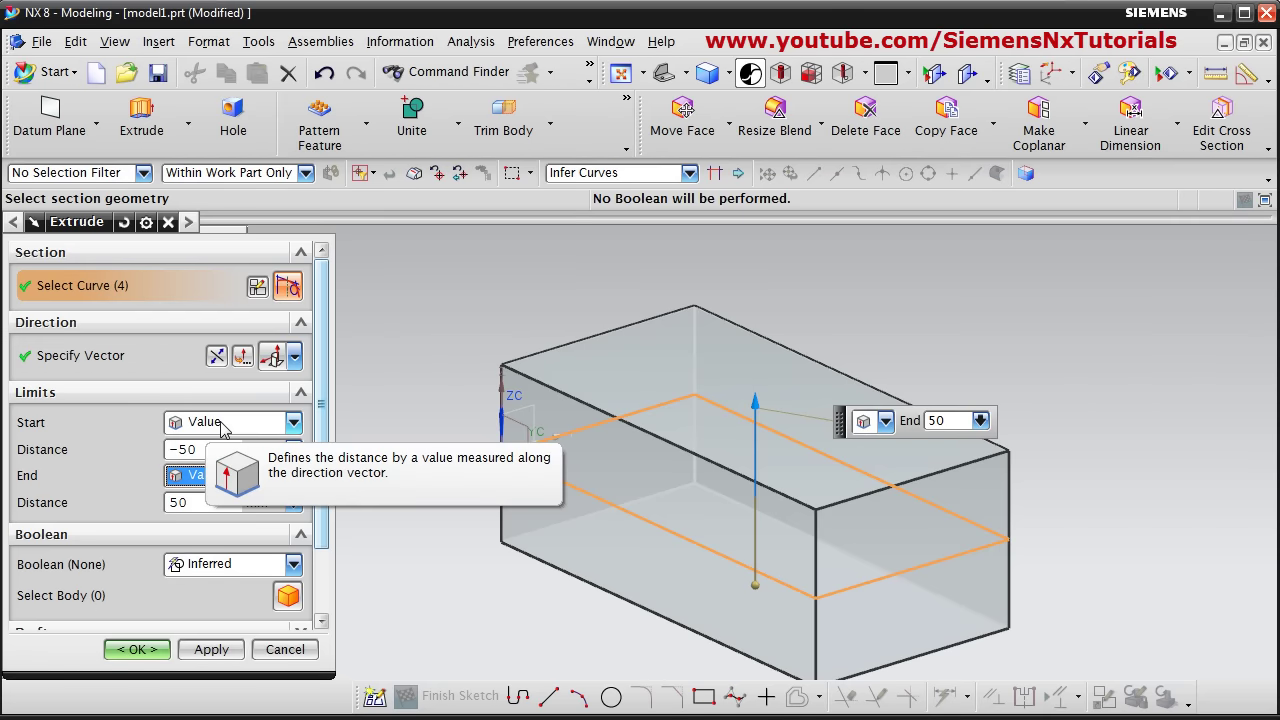
click(167, 449)
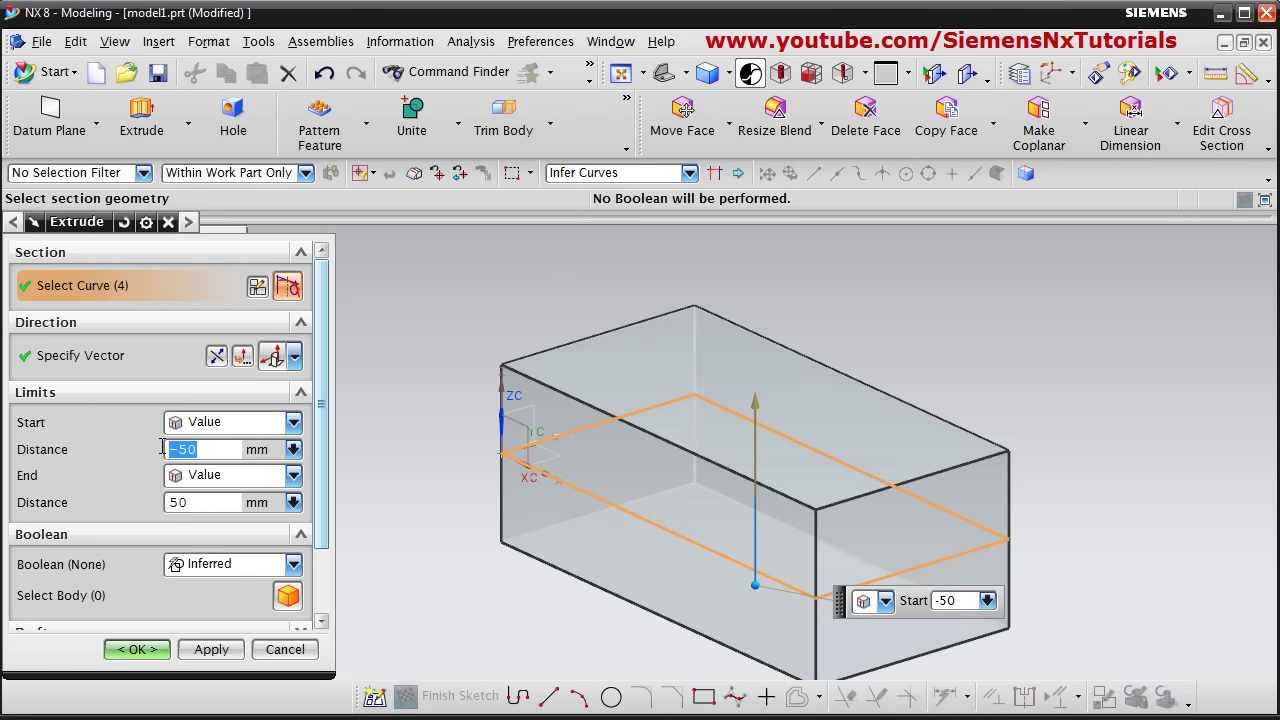
text(0)
click(198, 502)
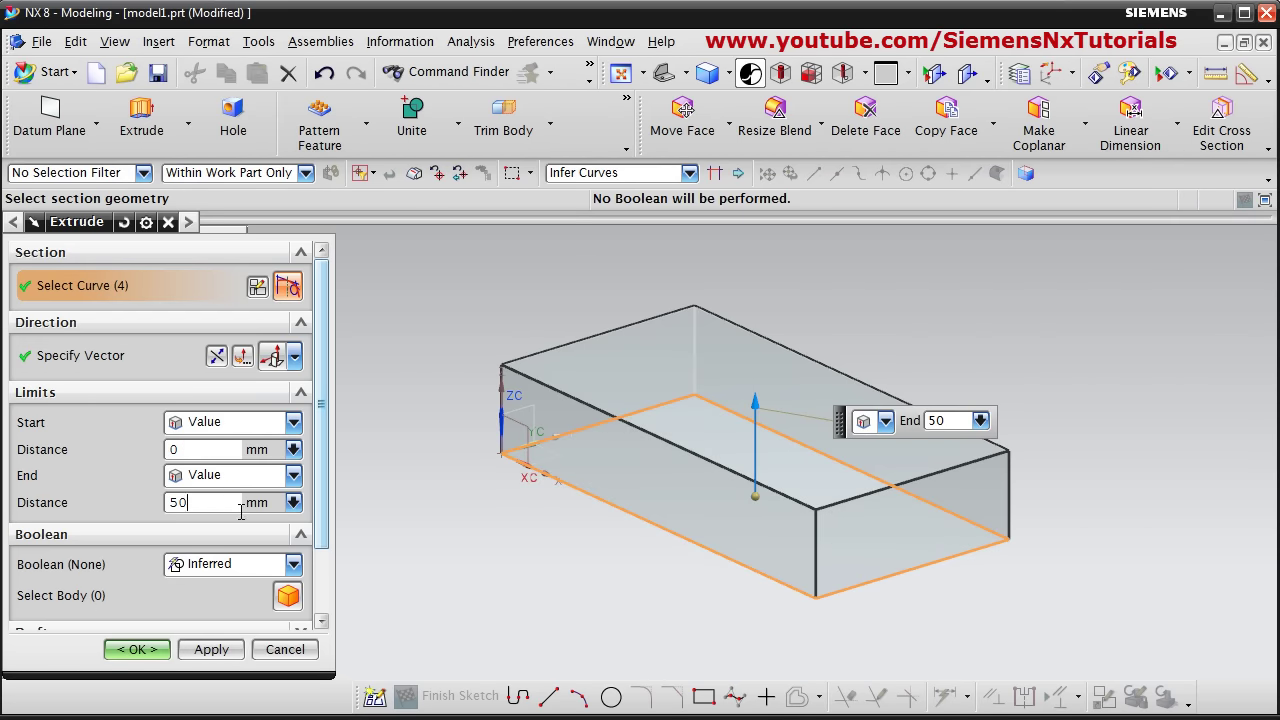
Step: Add a From Start Limit draft with an angle of 10 degrees to the extrusion
scroll(322, 575, down, 3)
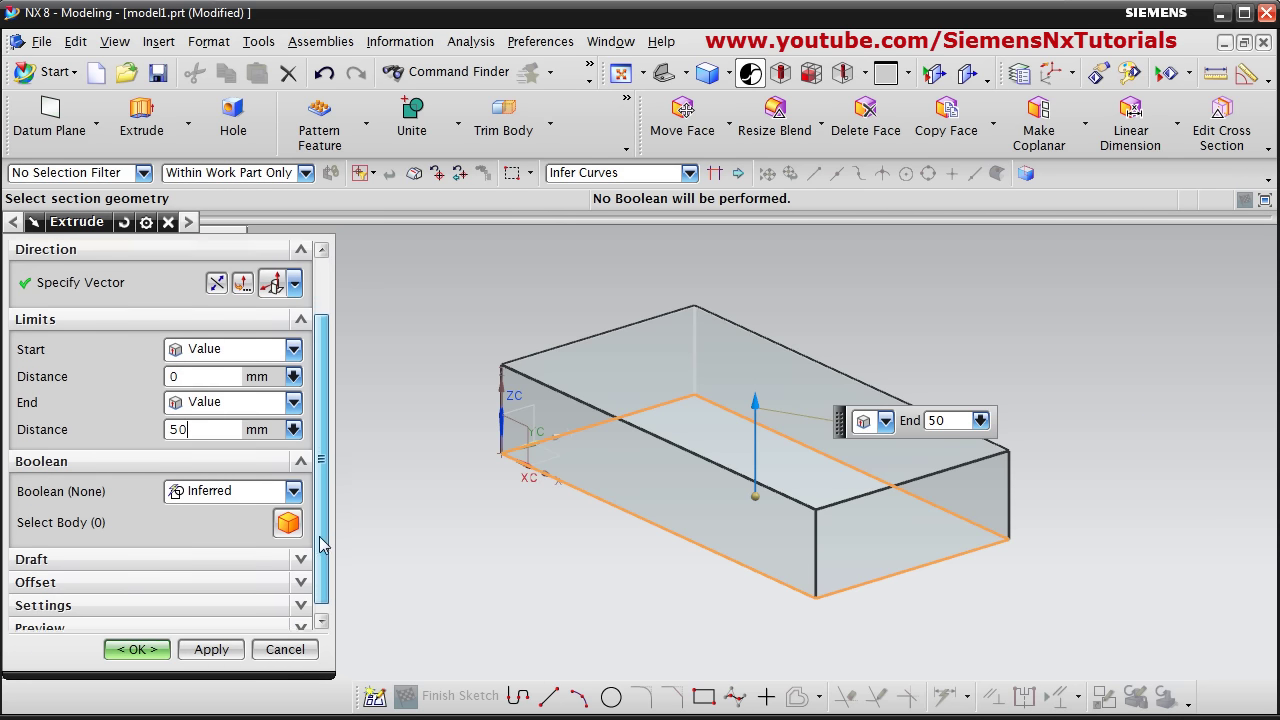
click(300, 452)
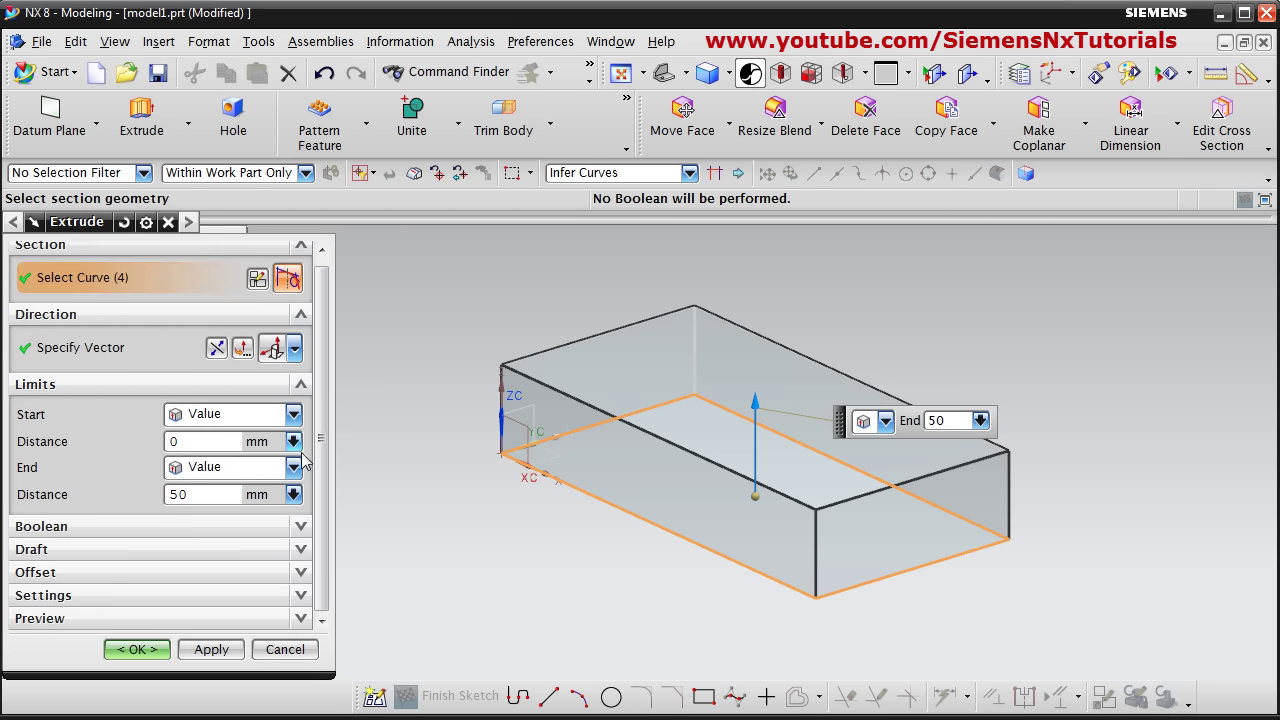
click(301, 552)
scroll(324, 528, down, 1)
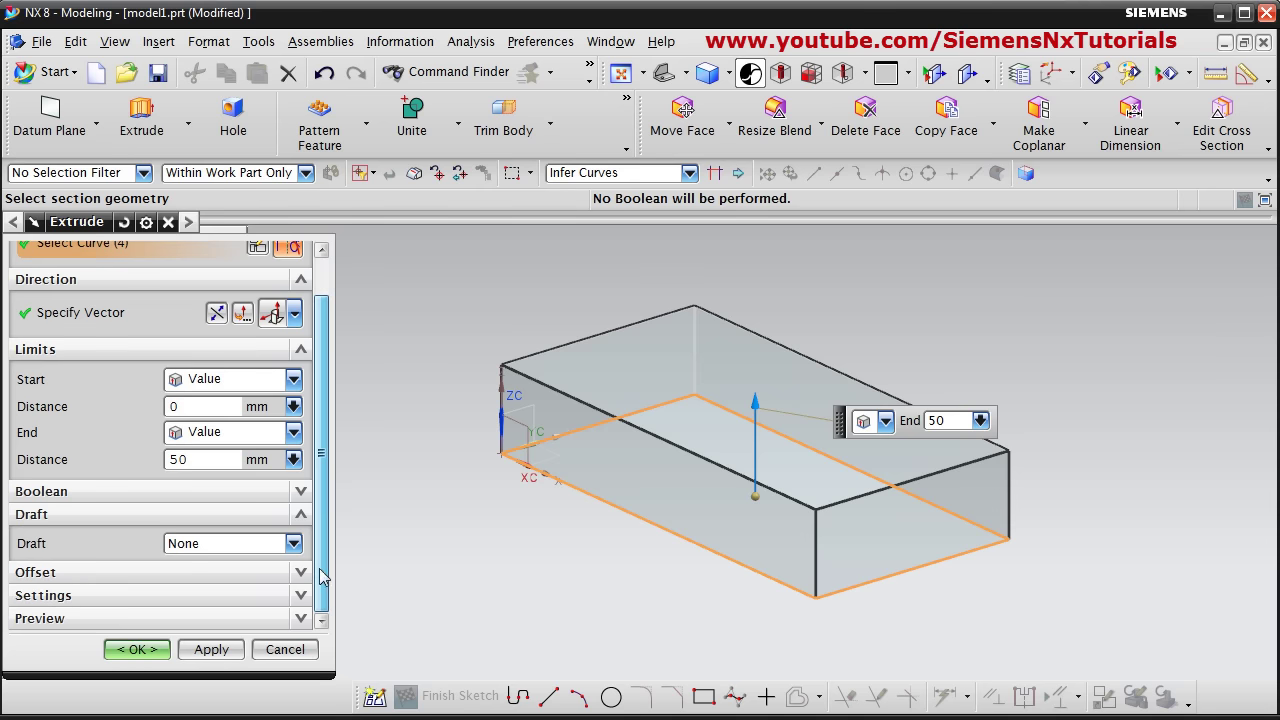
click(294, 543)
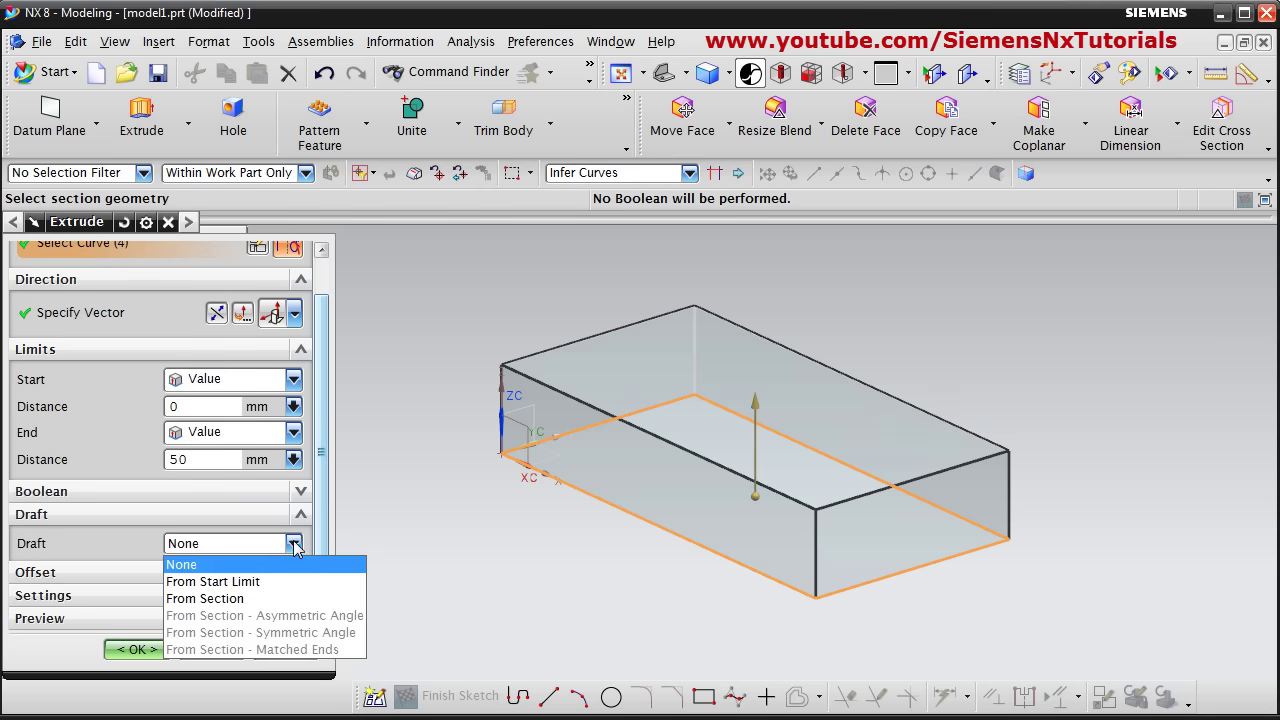
click(262, 584)
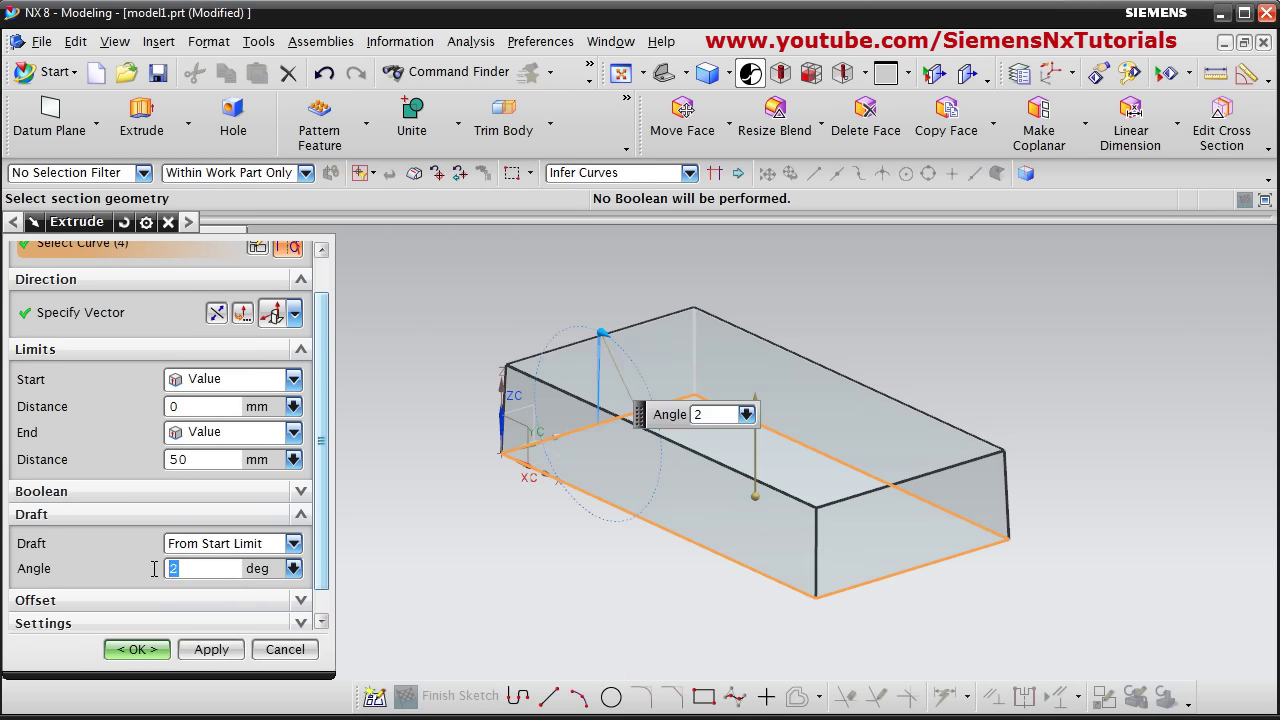
key(Return)
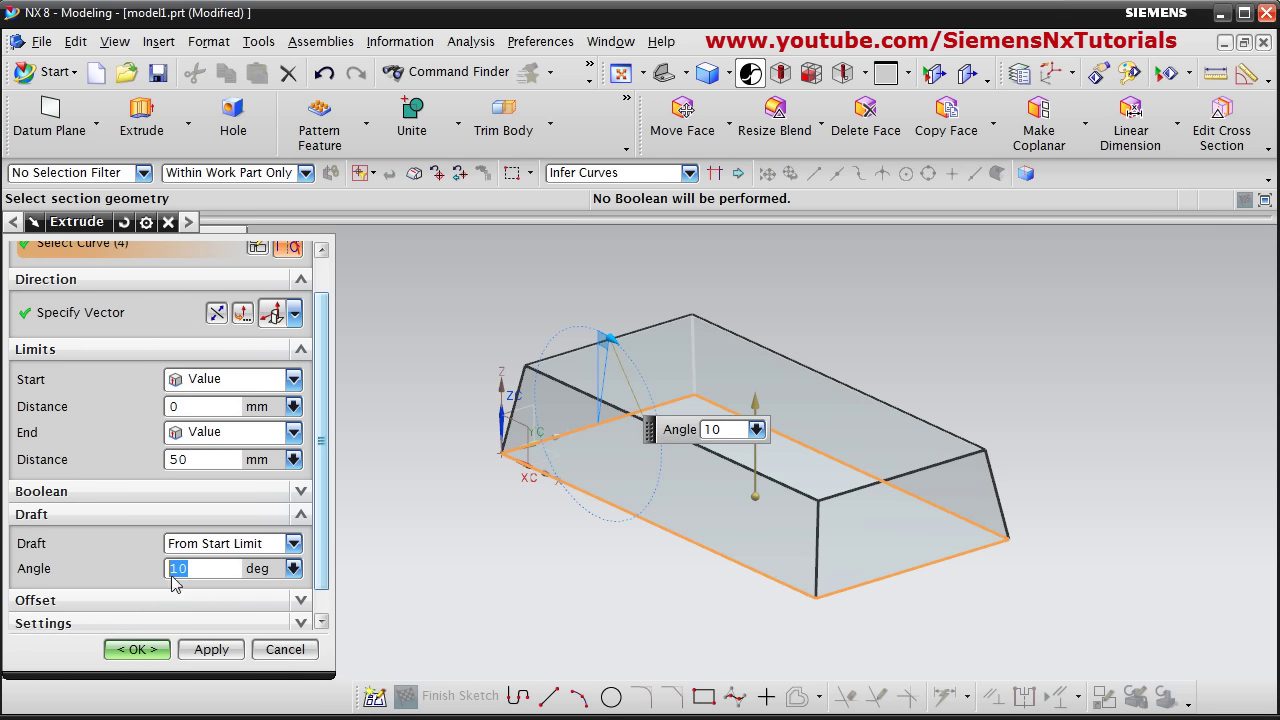
Step: Create the extrusion with the 10-degree From Start Limit draft and view the resulting tapered solid
middle_drag(772, 350, 766, 400)
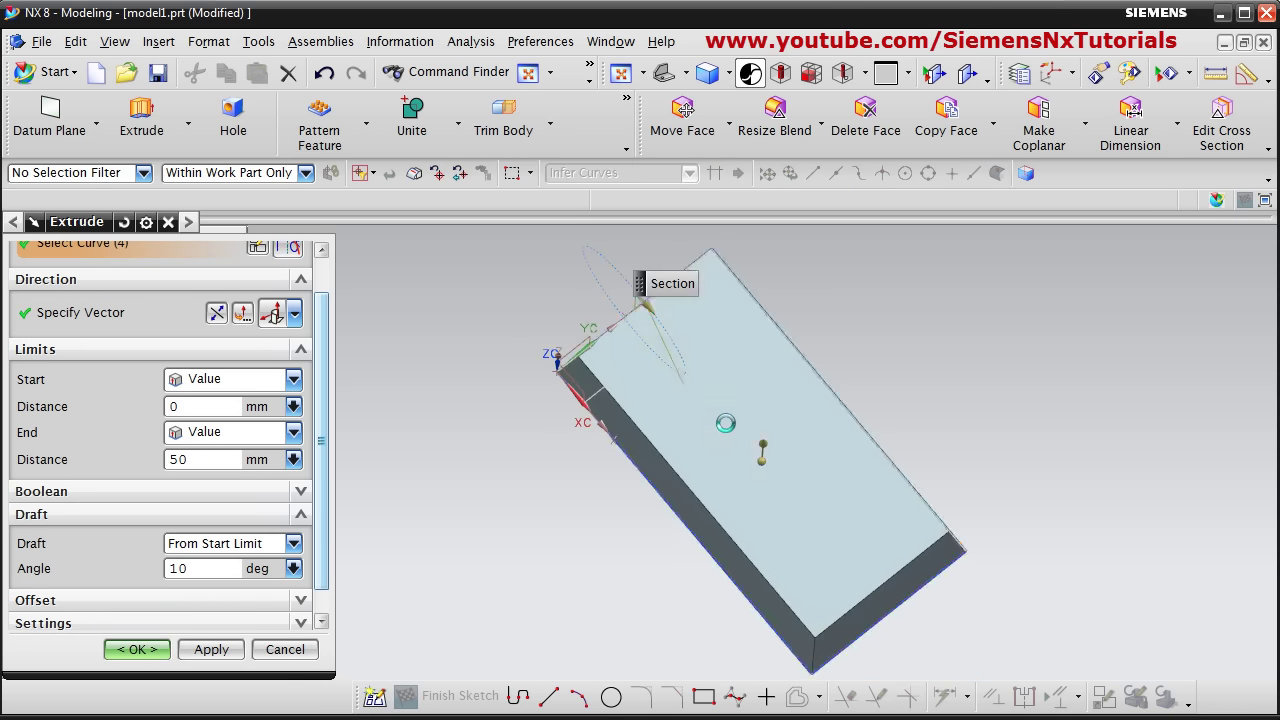
middle_click(714, 431)
middle_drag(758, 426, 760, 386)
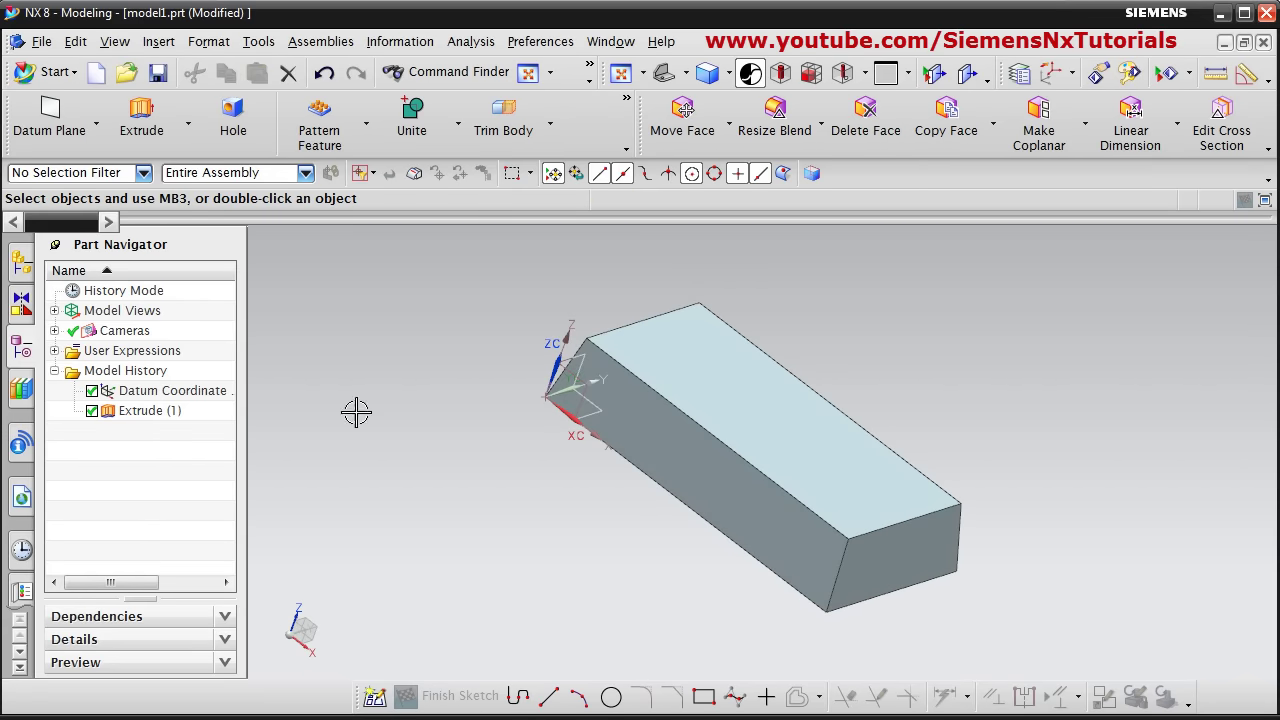
Step: Reopen the extrusion for editing and change its limits to Symmetric Value with a distance of 50 mm
double_click(143, 412)
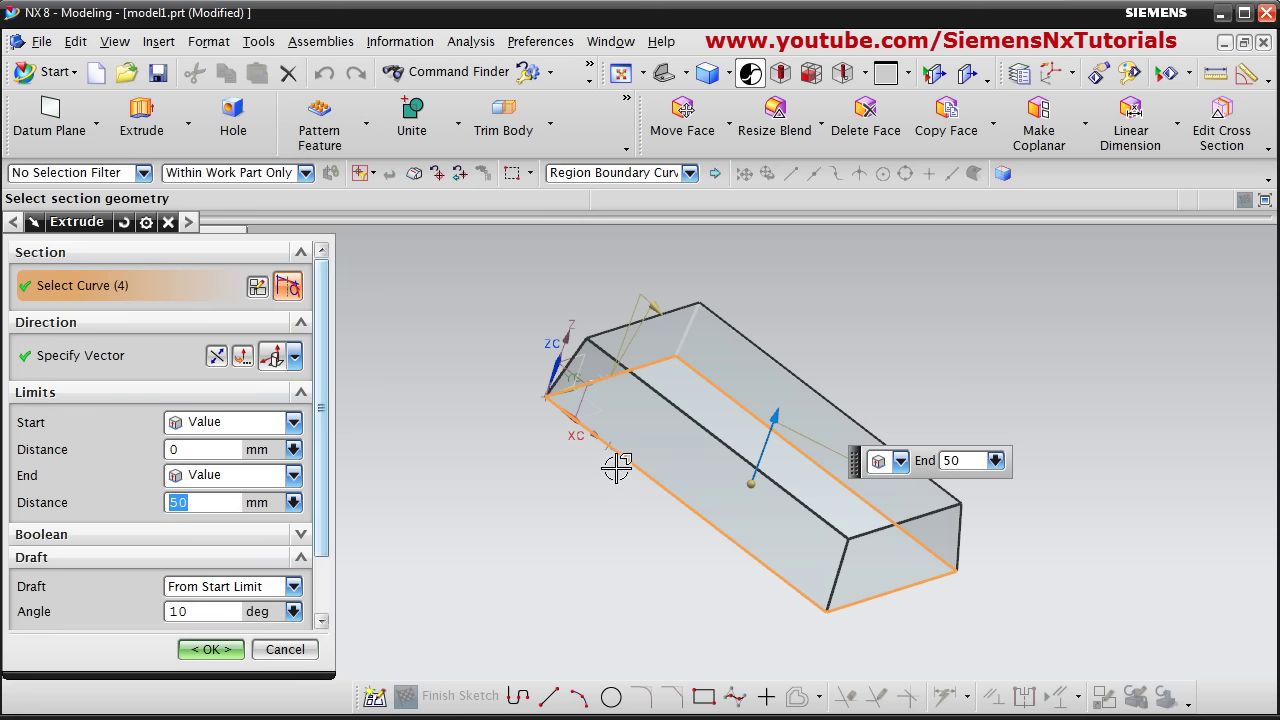
middle_drag(615, 470, 563, 461)
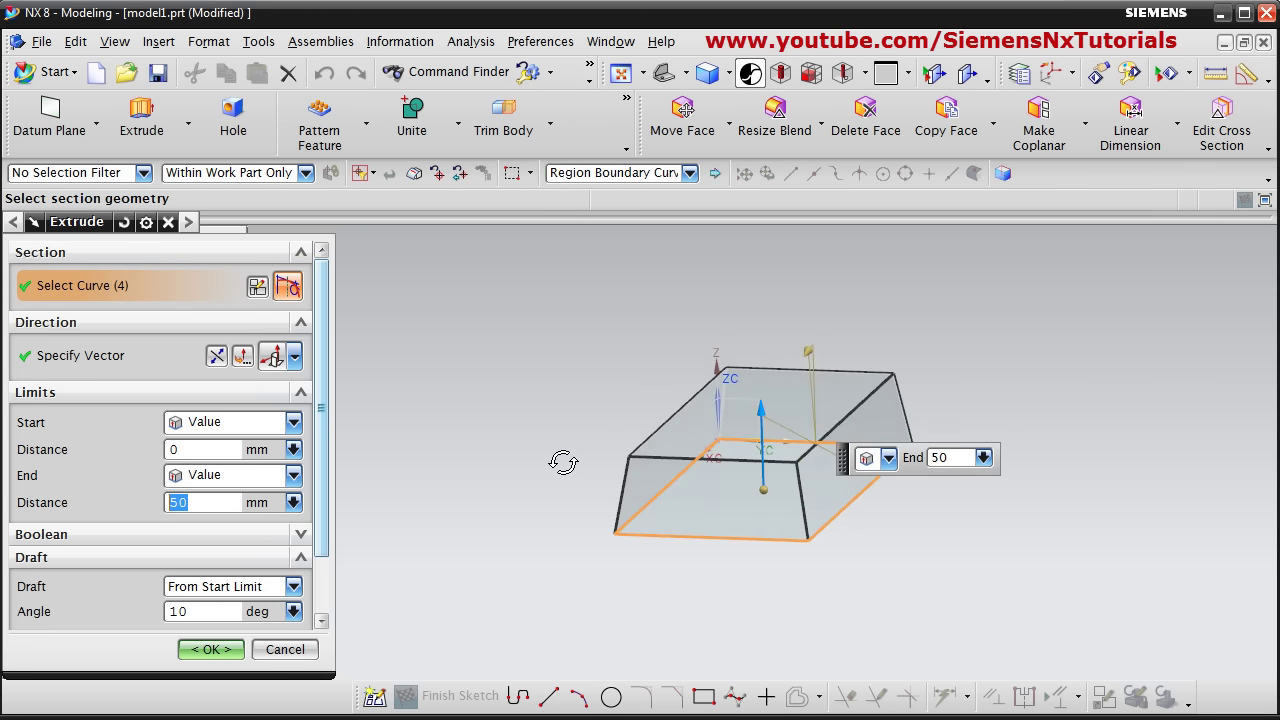
scroll(328, 545, down, 3)
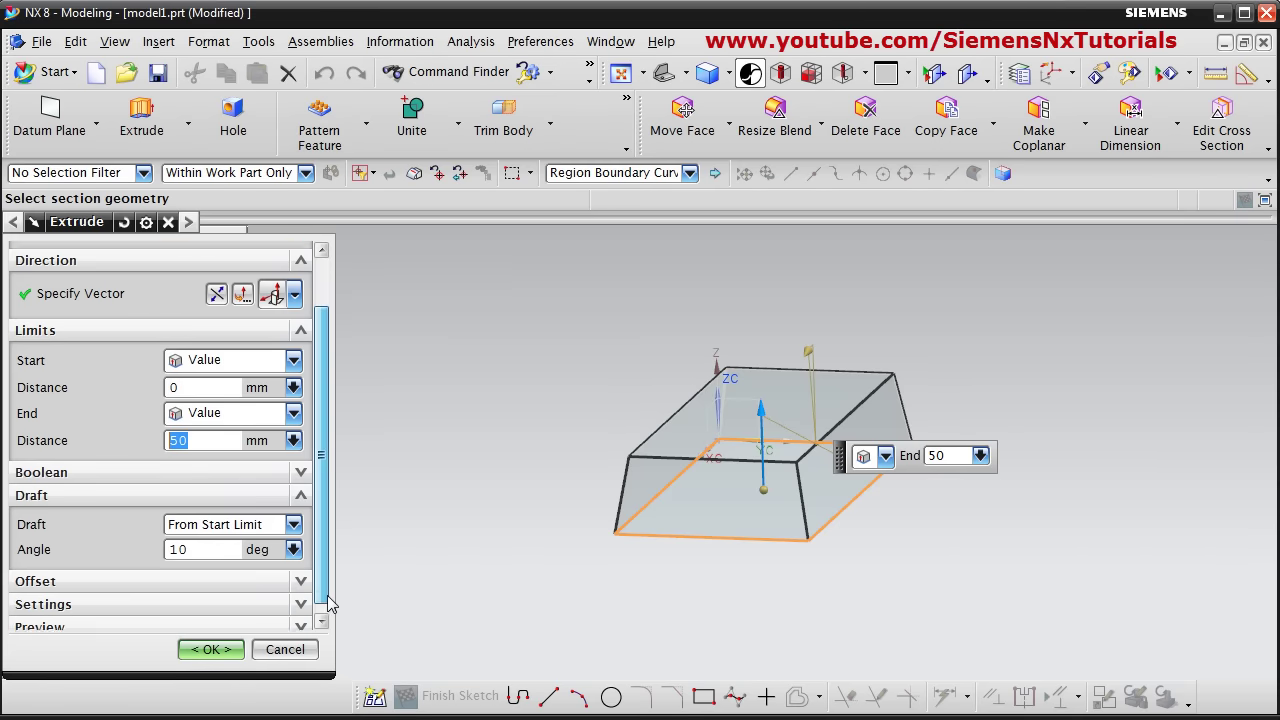
click(293, 516)
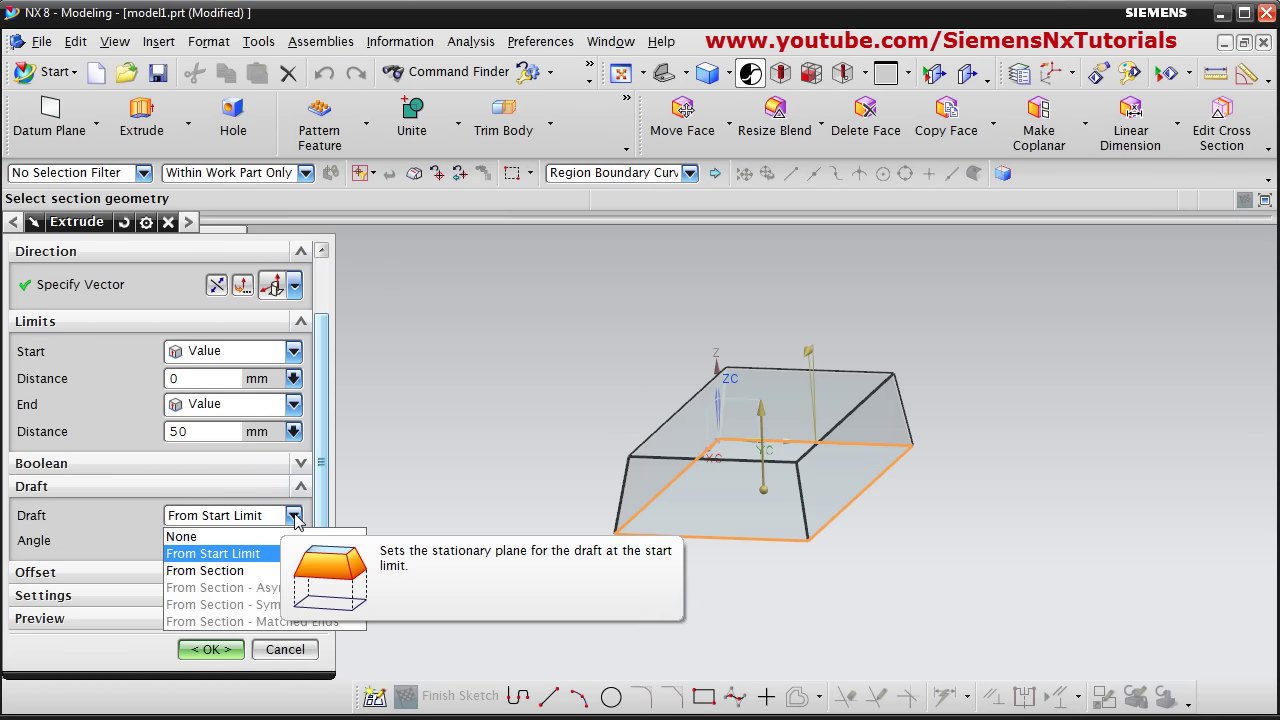
click(293, 516)
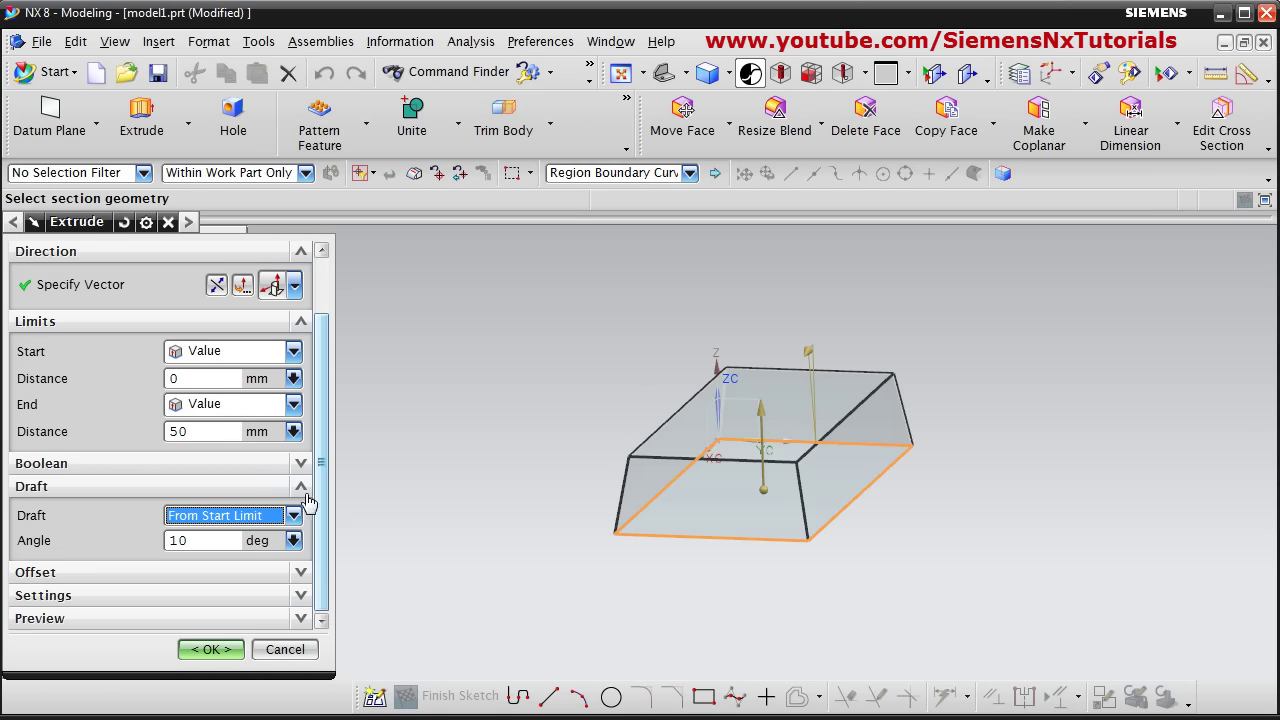
click(293, 355)
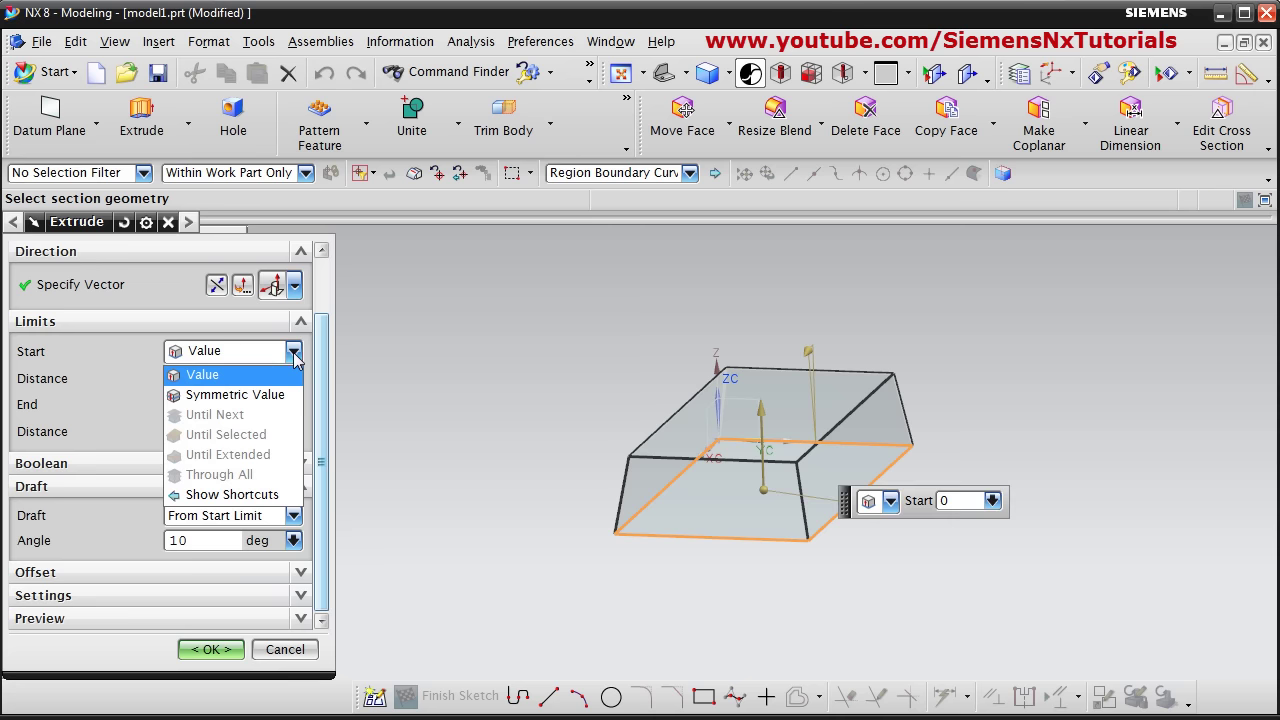
click(255, 396)
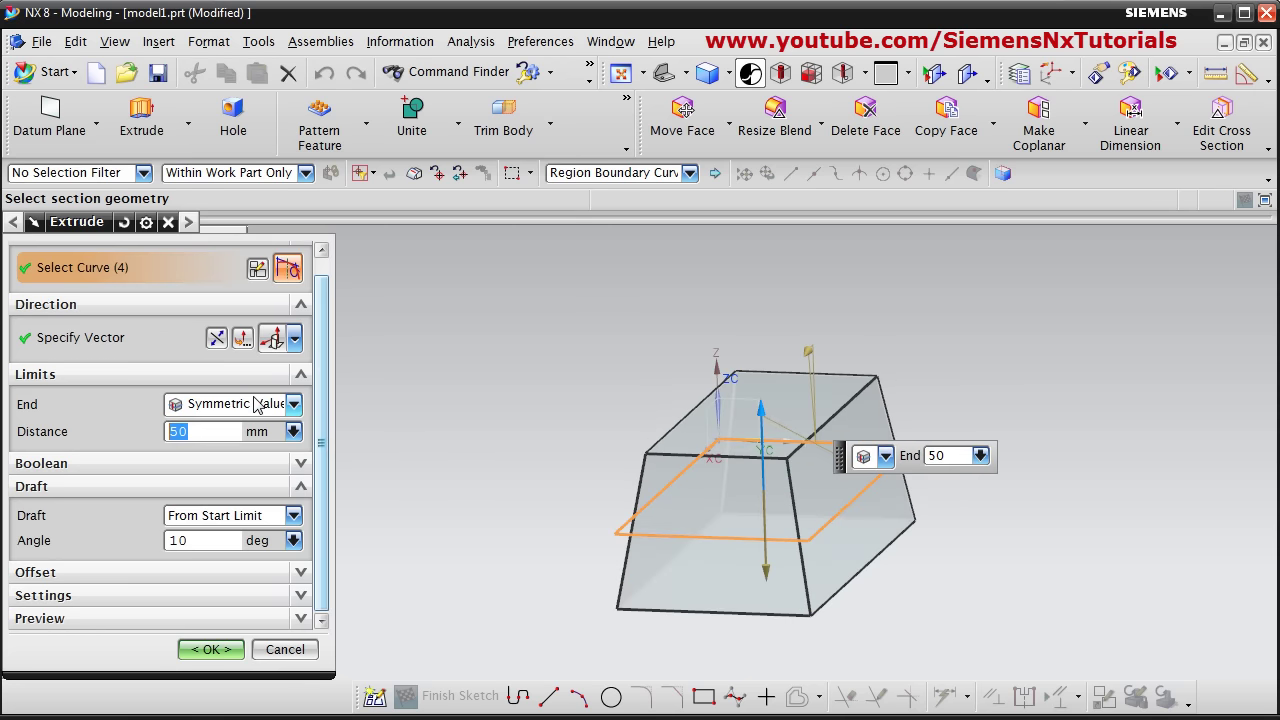
Step: Try the From Section draft with a single angle on the symmetric extrusion, and return to From Start Limit for comparison
click(293, 515)
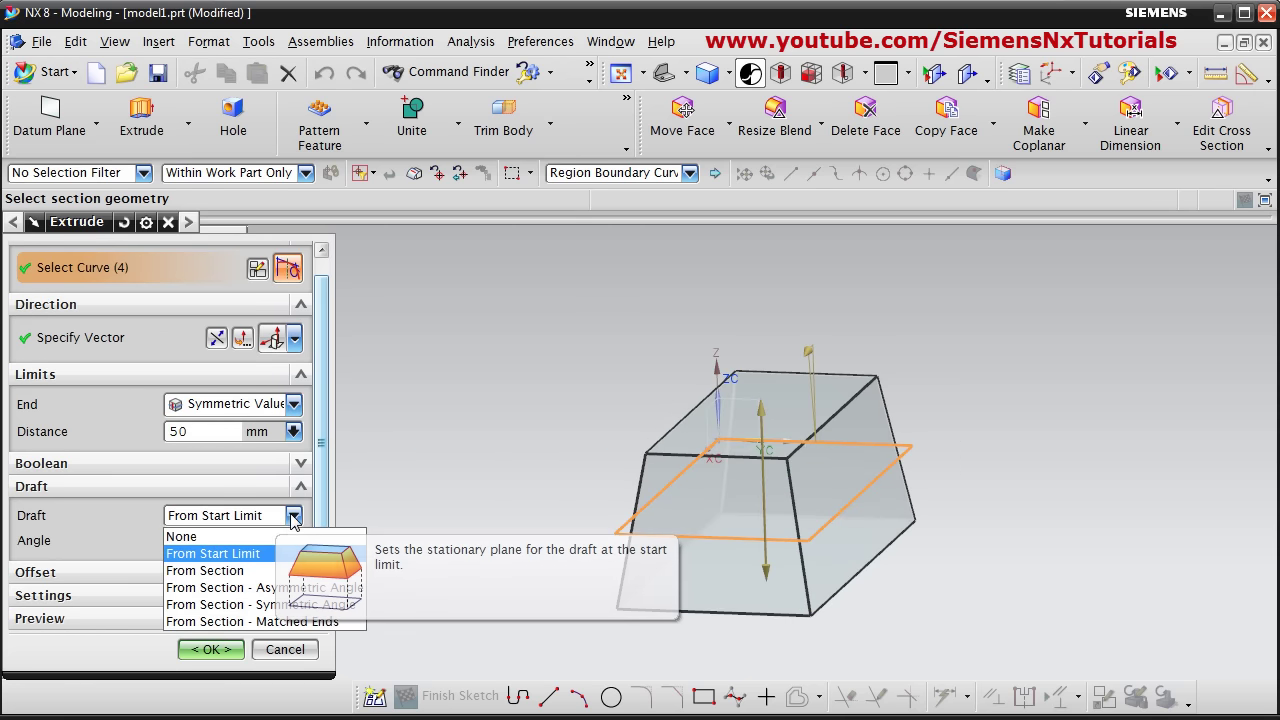
click(241, 572)
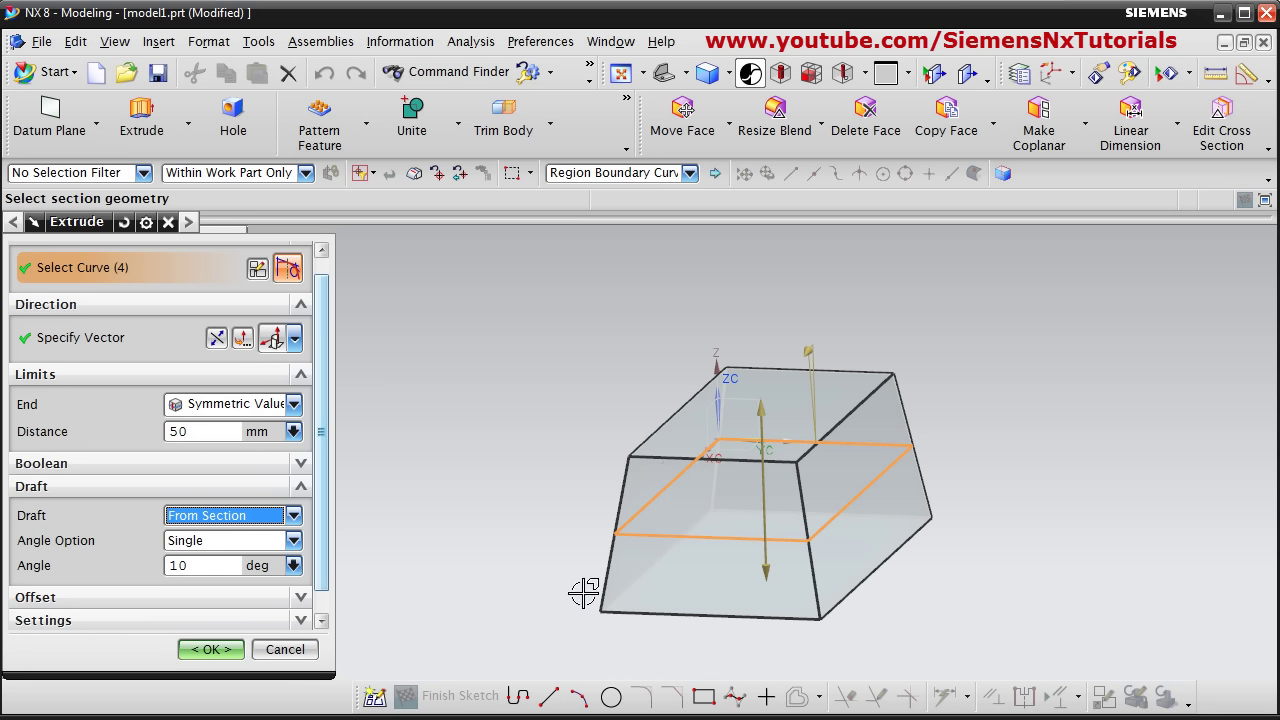
middle_drag(624, 558, 700, 543)
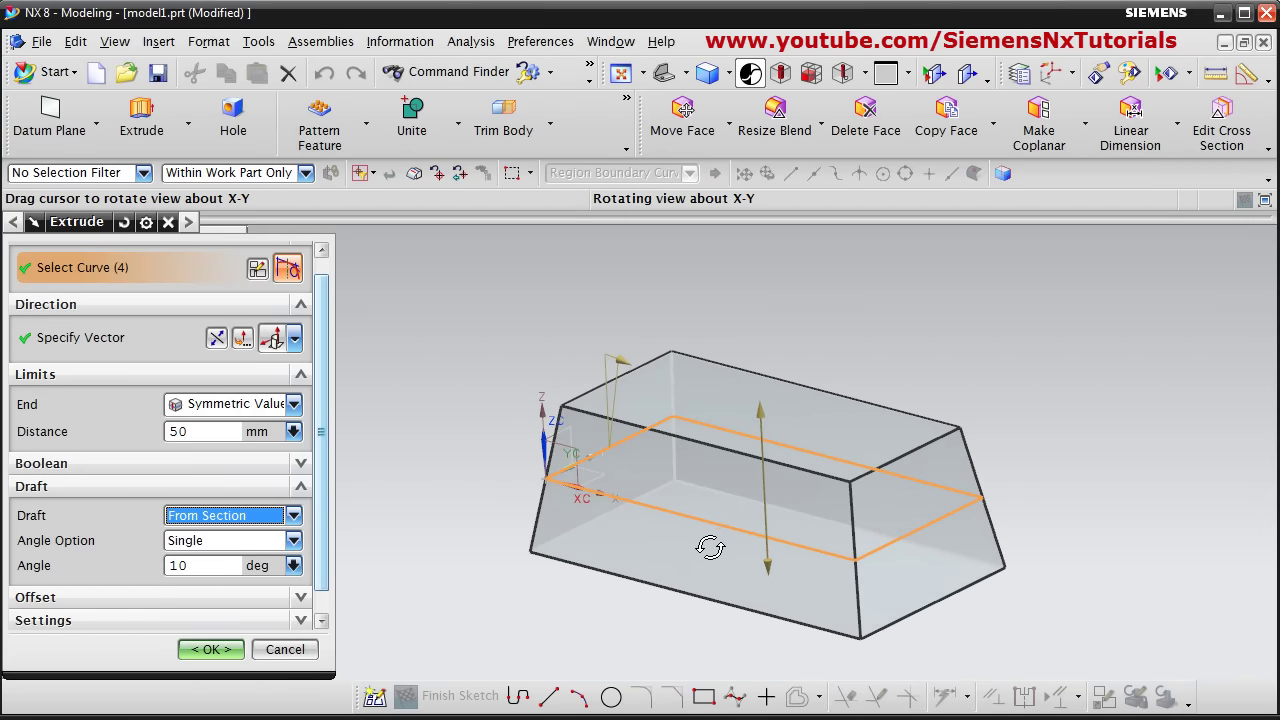
click(293, 516)
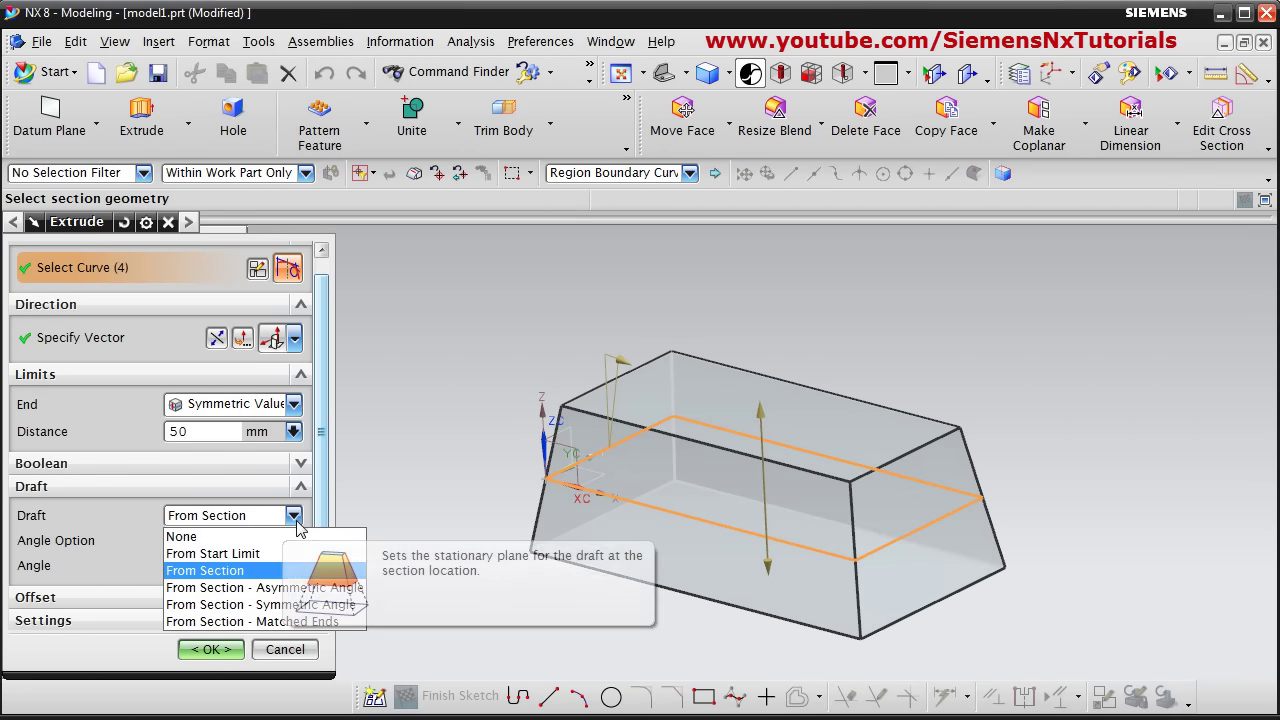
click(236, 556)
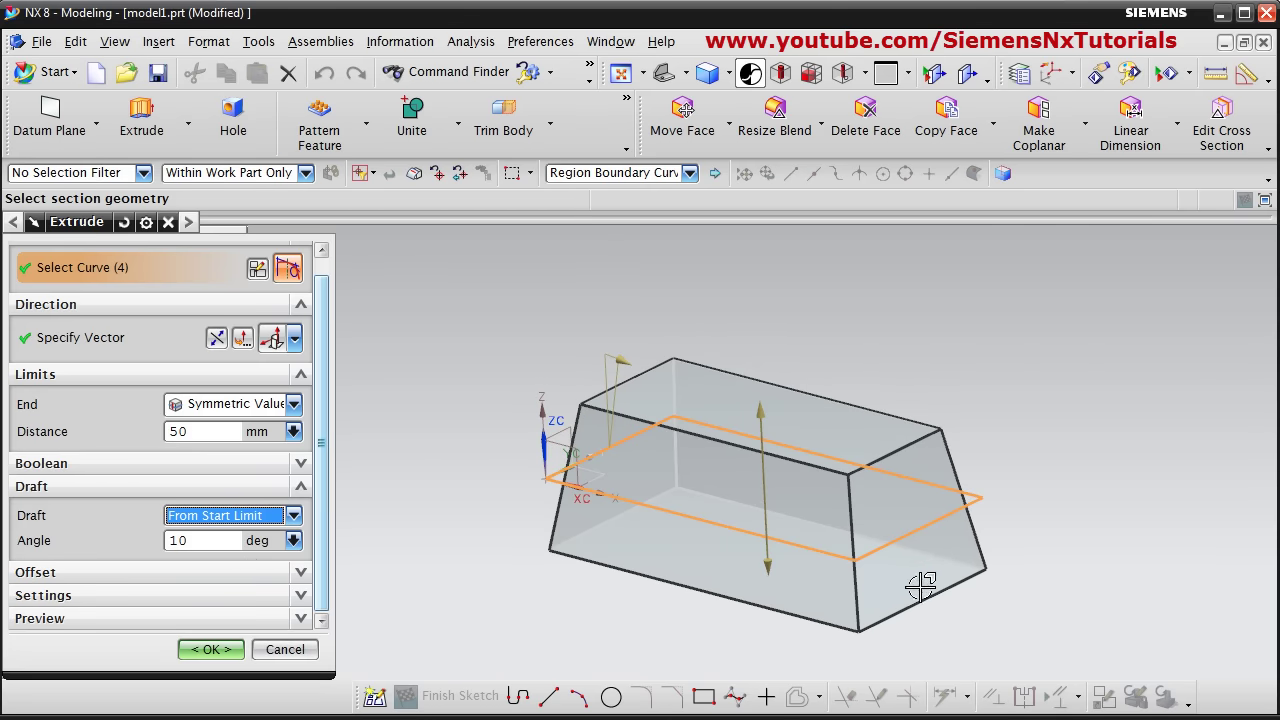
middle_drag(921, 587, 878, 594)
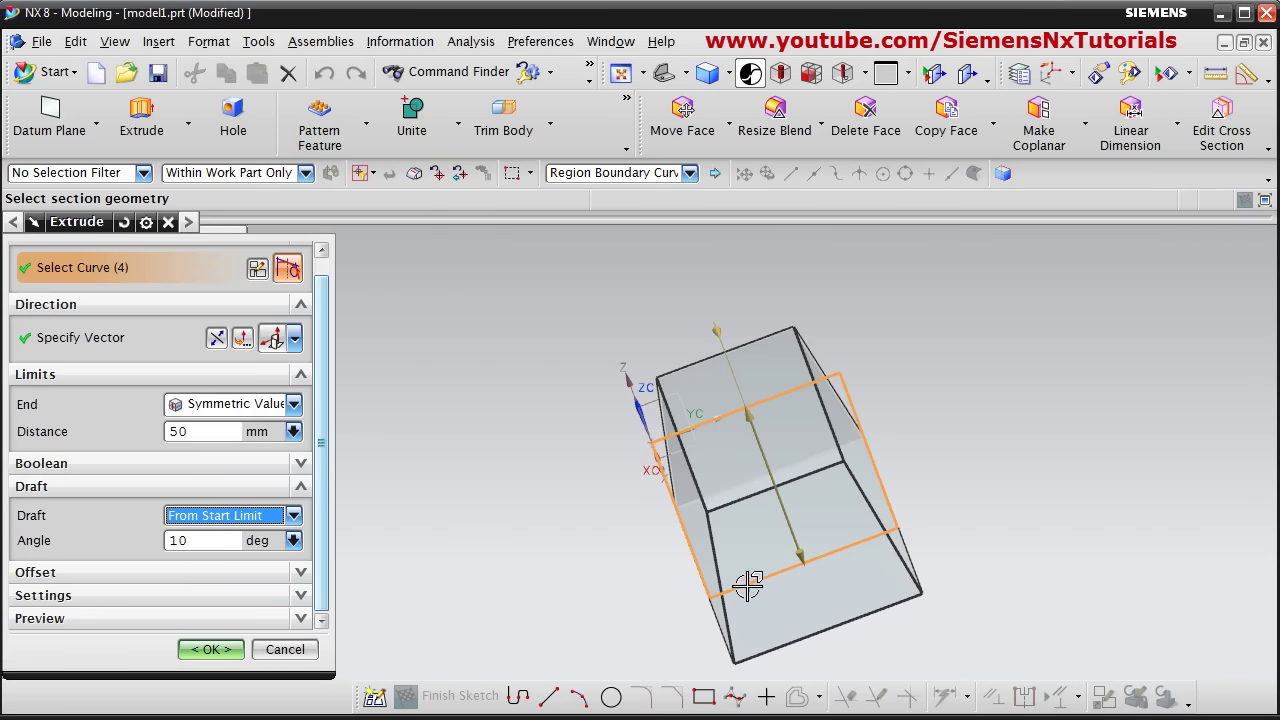
middle_drag(886, 490, 903, 534)
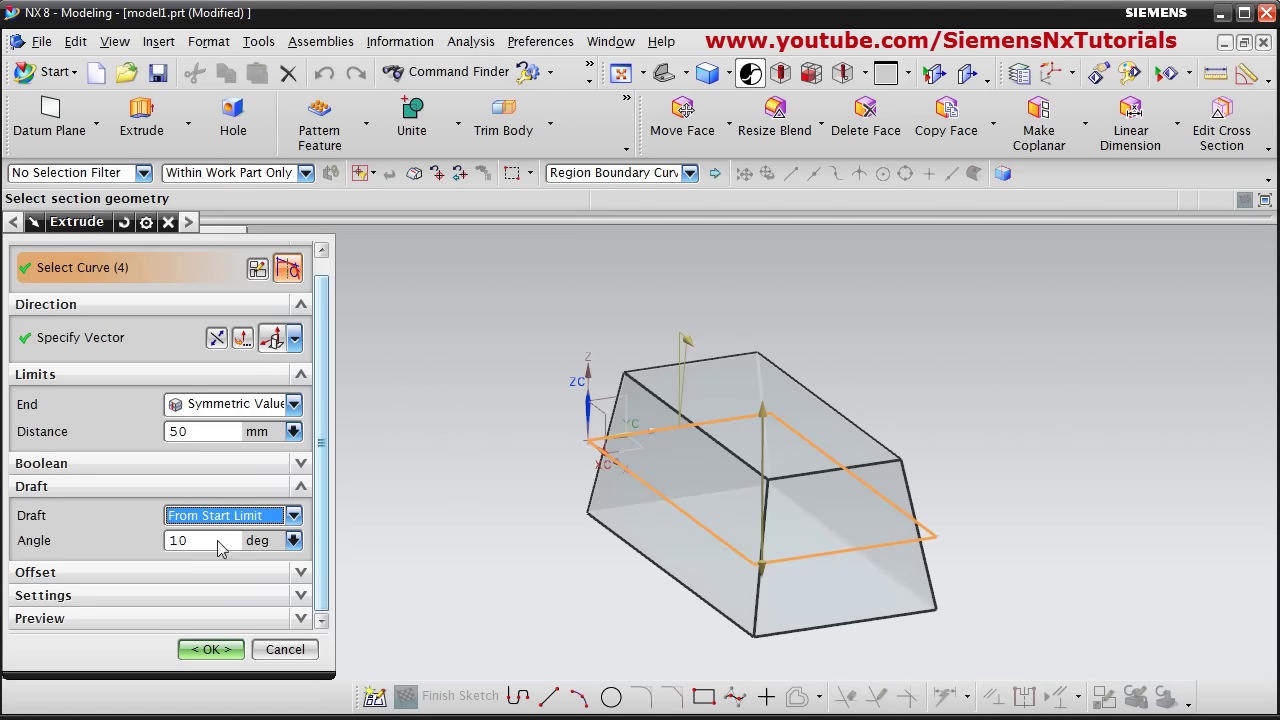
Step: Switch the draft to From Section - Asymmetric Angle and set the back angle to 5 degrees
click(293, 515)
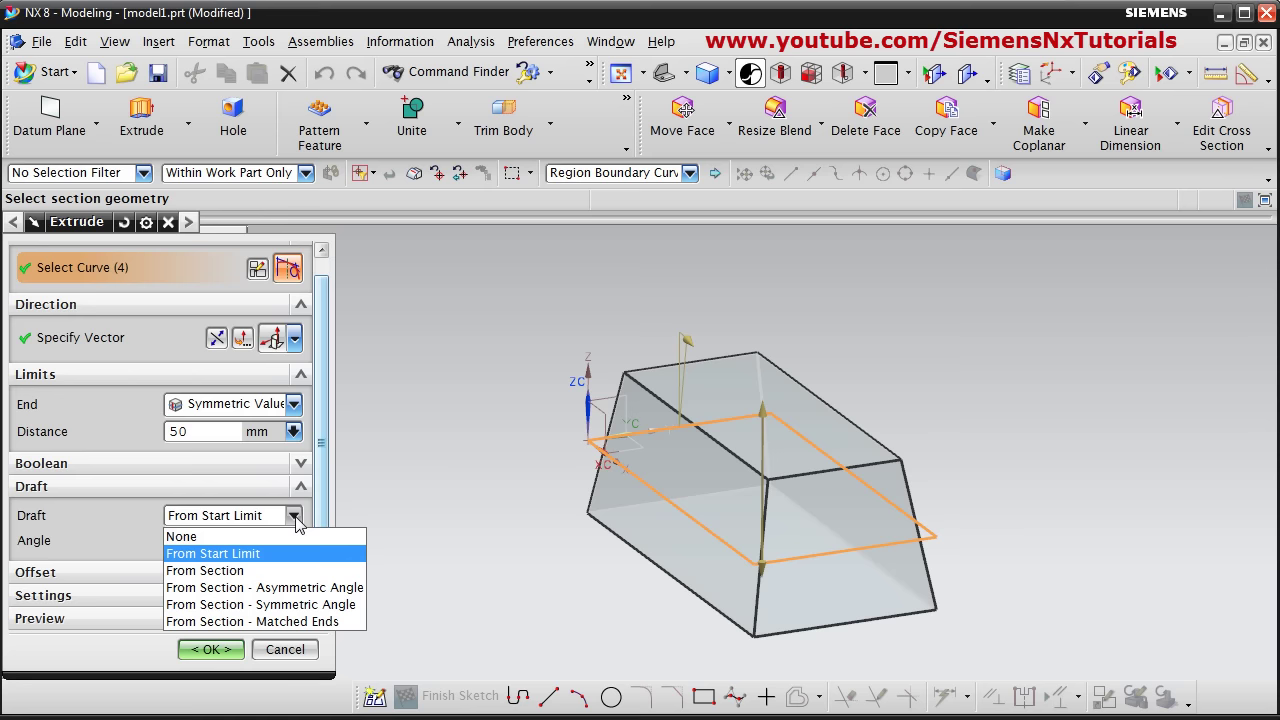
click(281, 590)
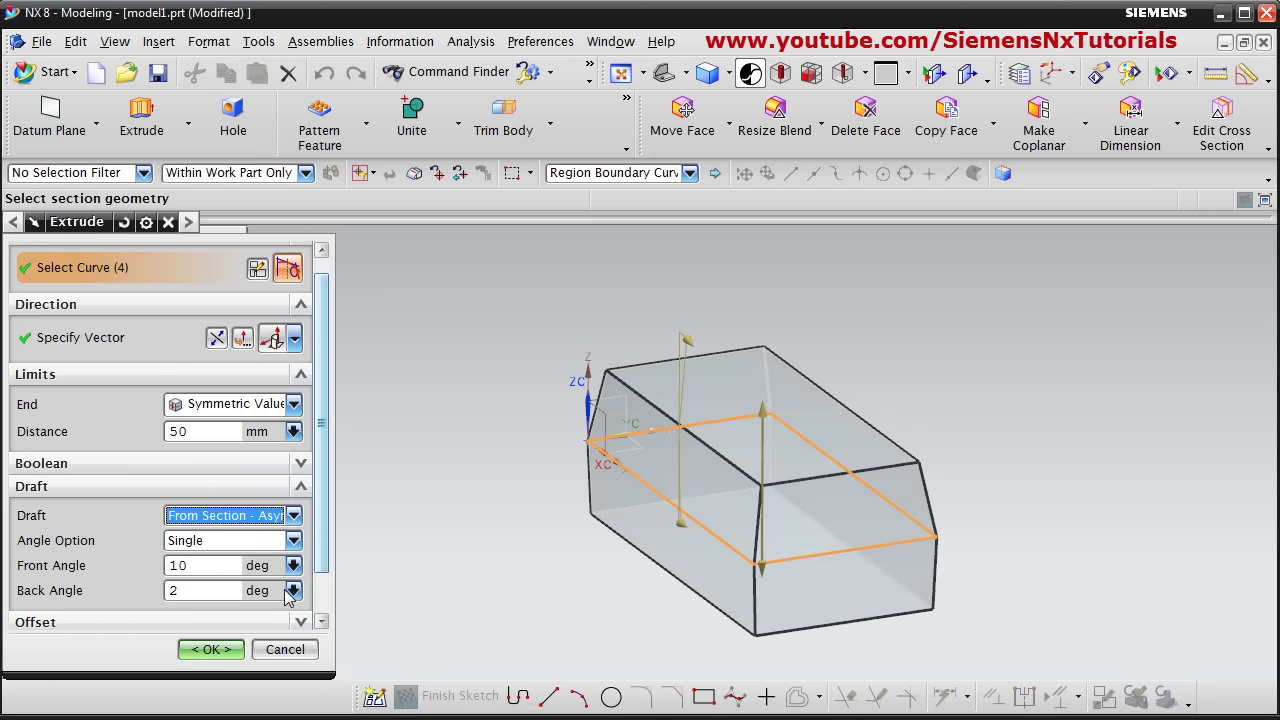
mouse_move(678, 520)
middle_down()
mouse_move(696, 498)
mouse_move(683, 517)
mouse_move(663, 510)
middle_up()
click(184, 588)
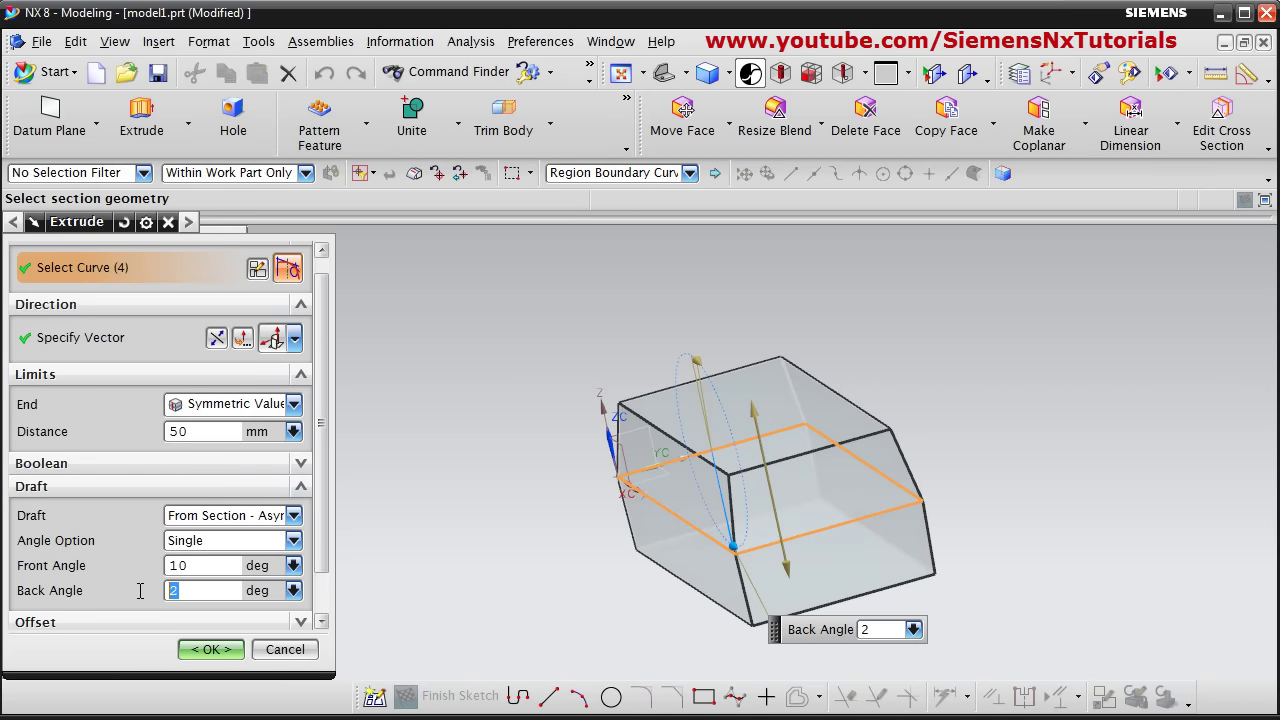
text(5)
key(Return)
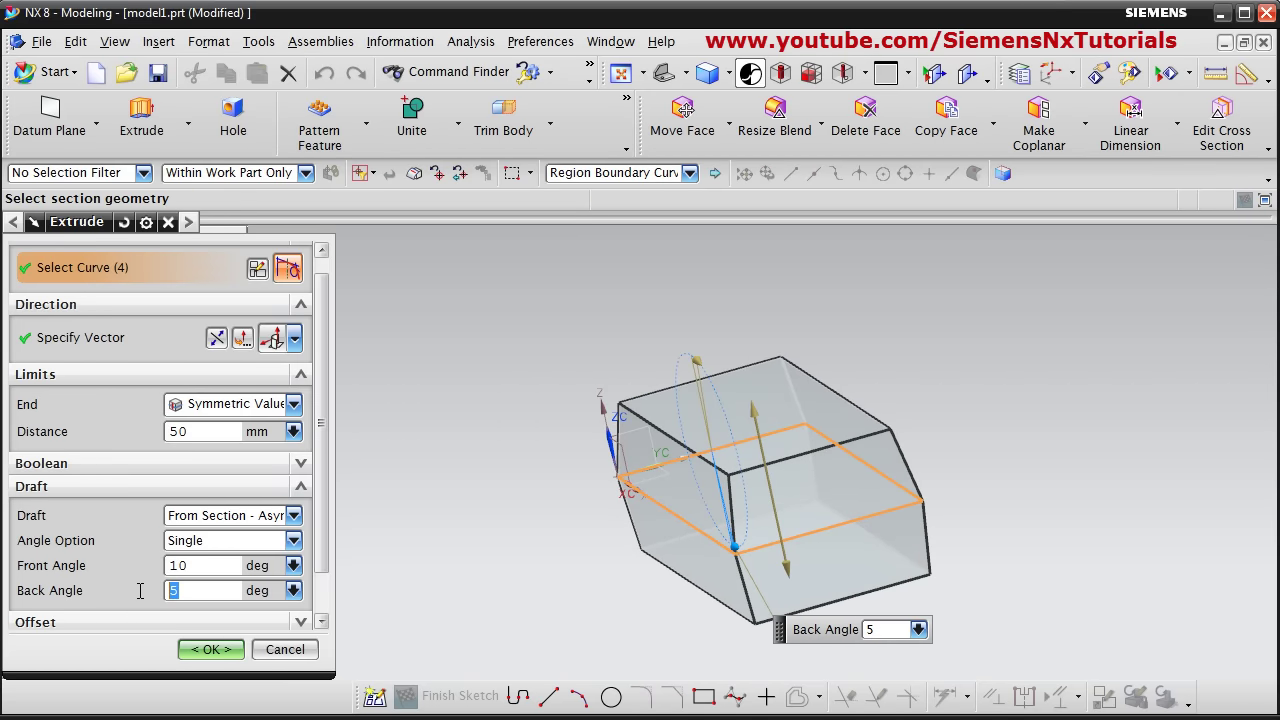
middle_drag(663, 594, 677, 549)
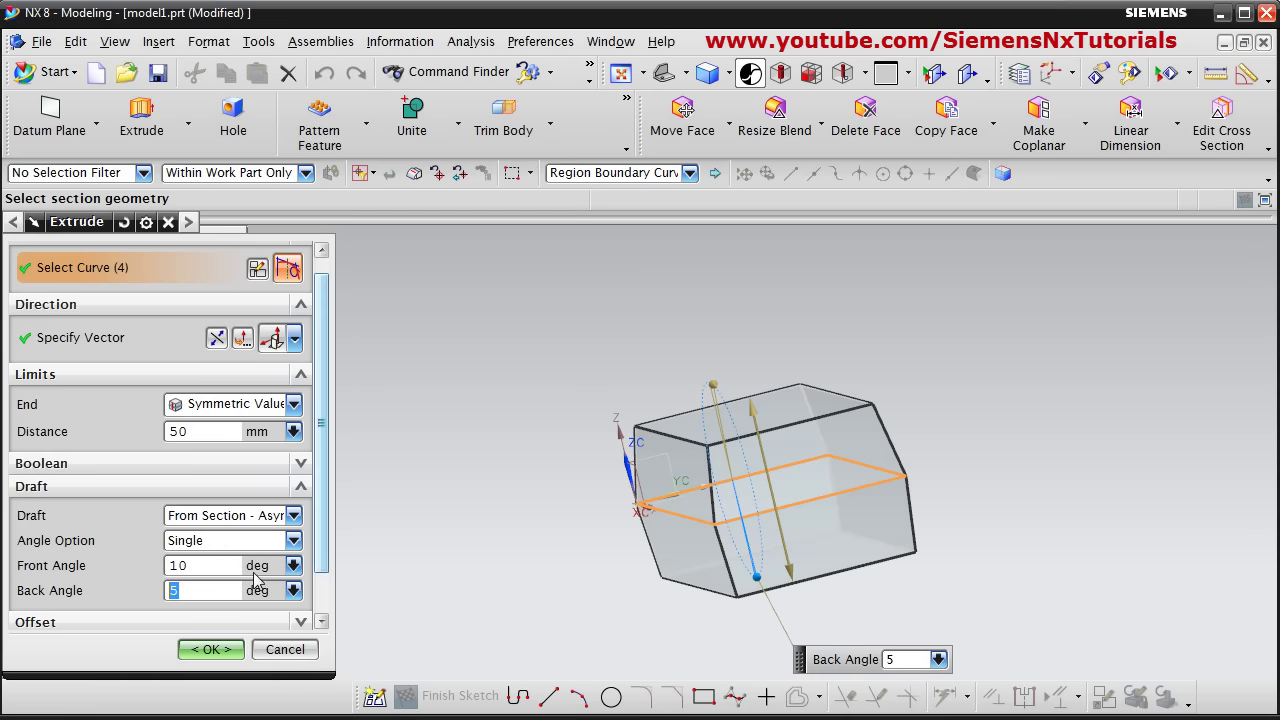
Step: Try the From Section - Symmetric Angle draft on the extrusion, and switch it to From Section - Matched Ends
click(294, 516)
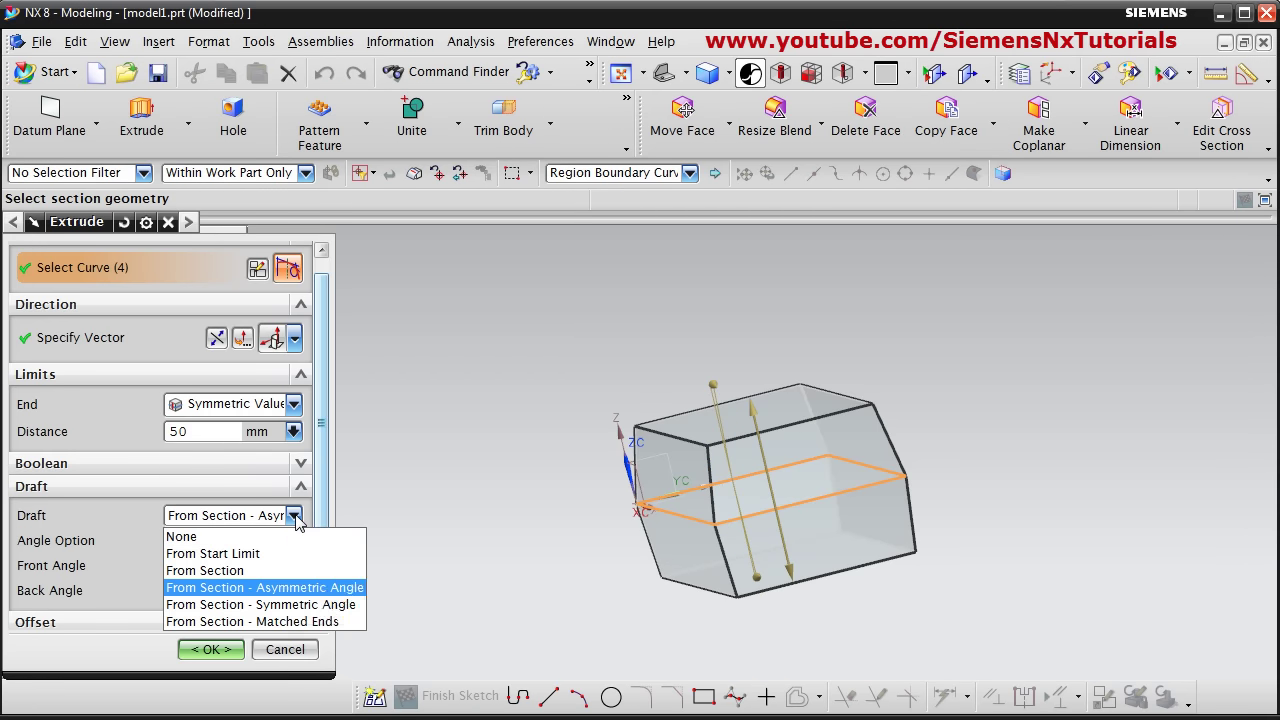
click(289, 604)
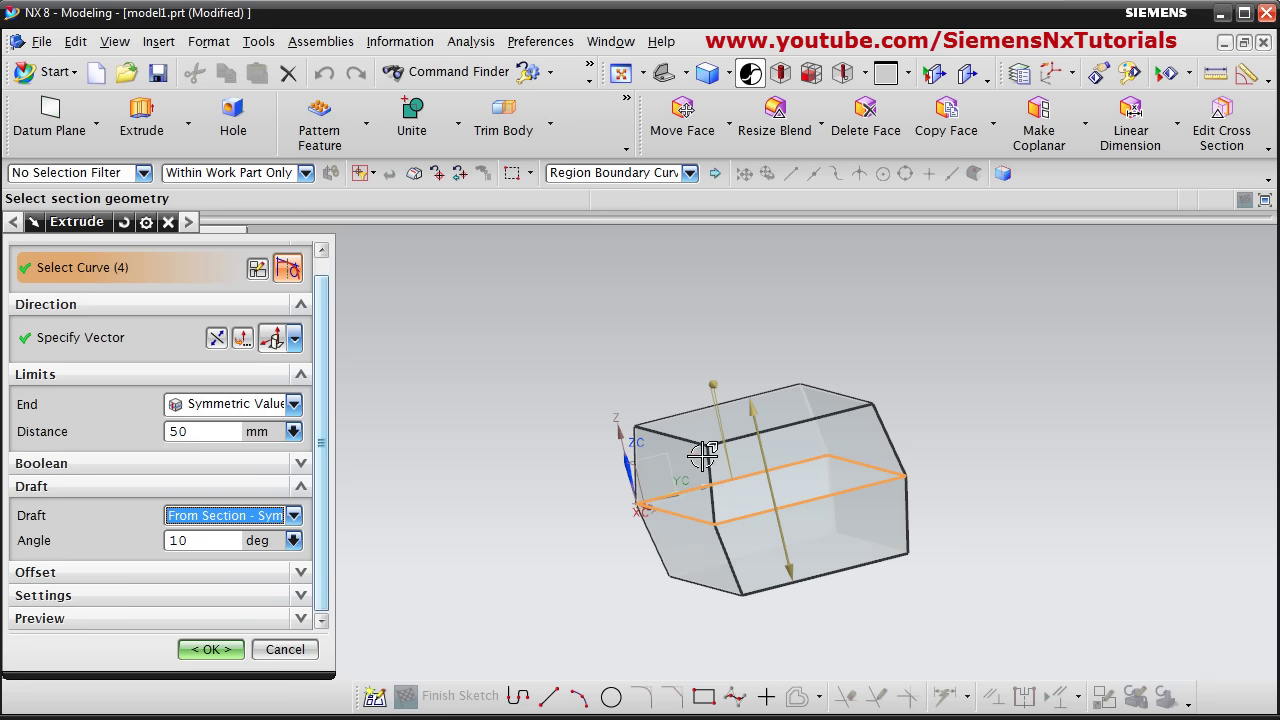
click(294, 516)
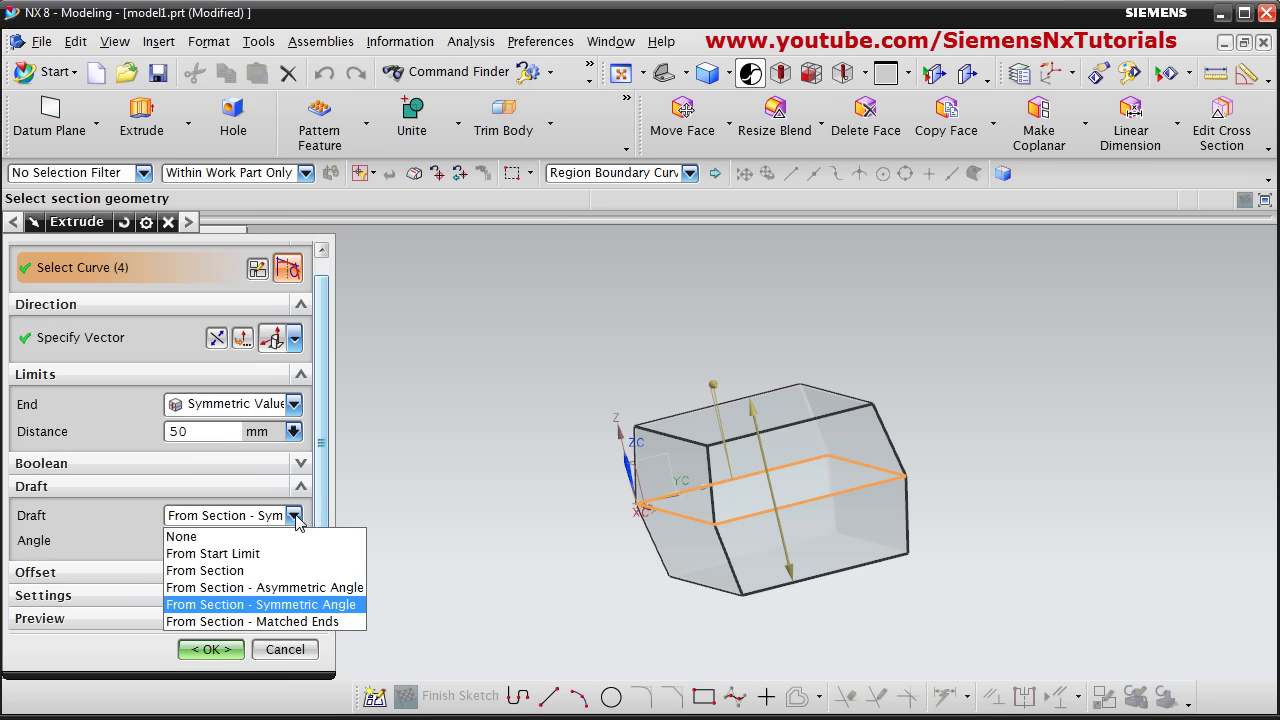
click(292, 622)
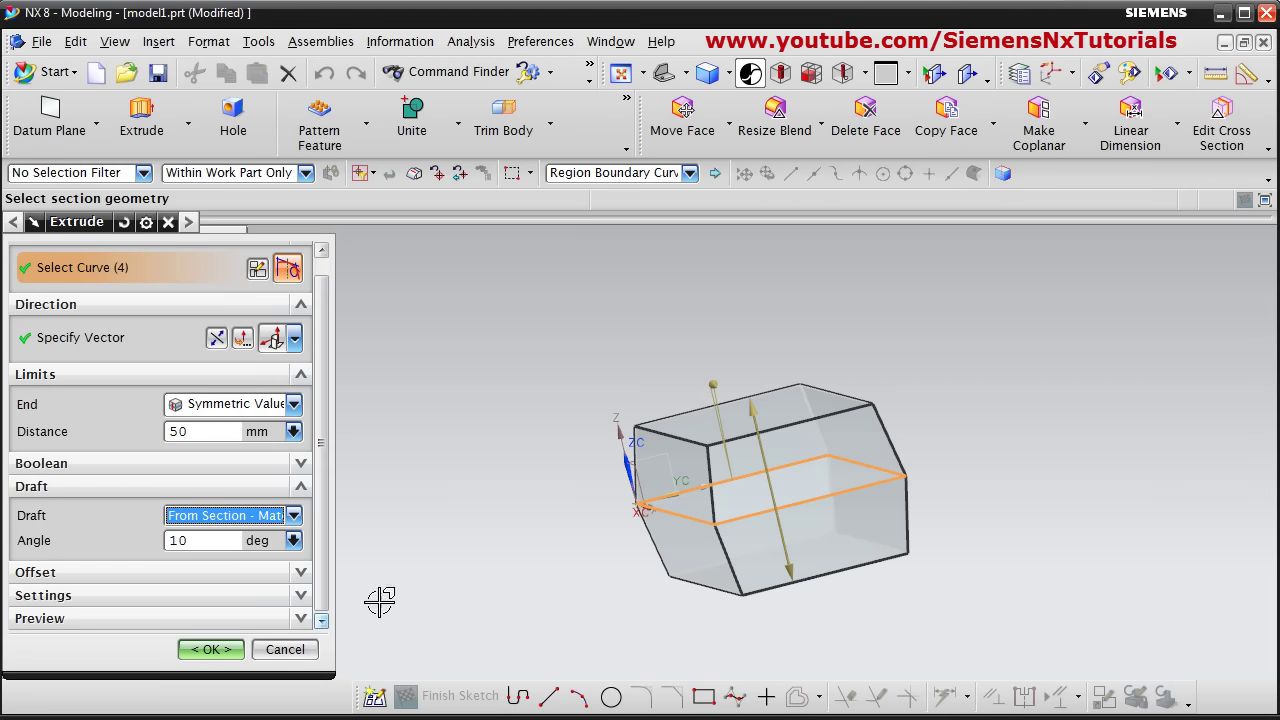
click(293, 515)
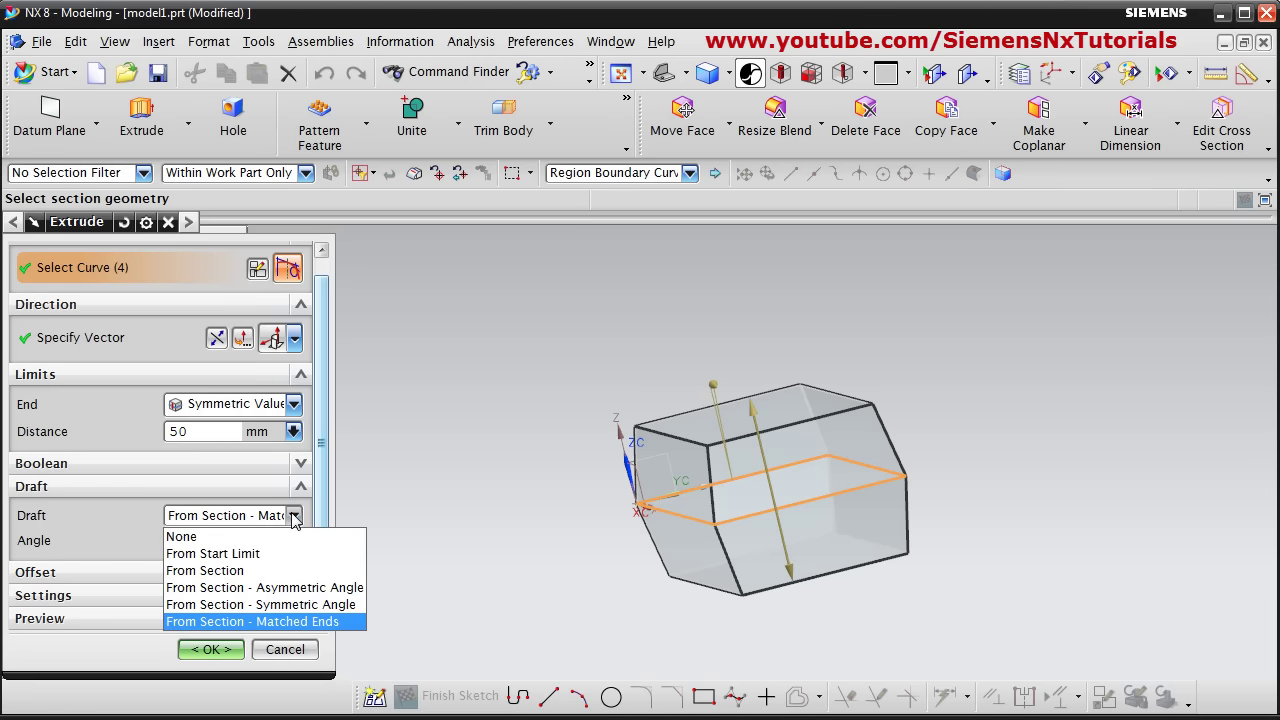
click(293, 515)
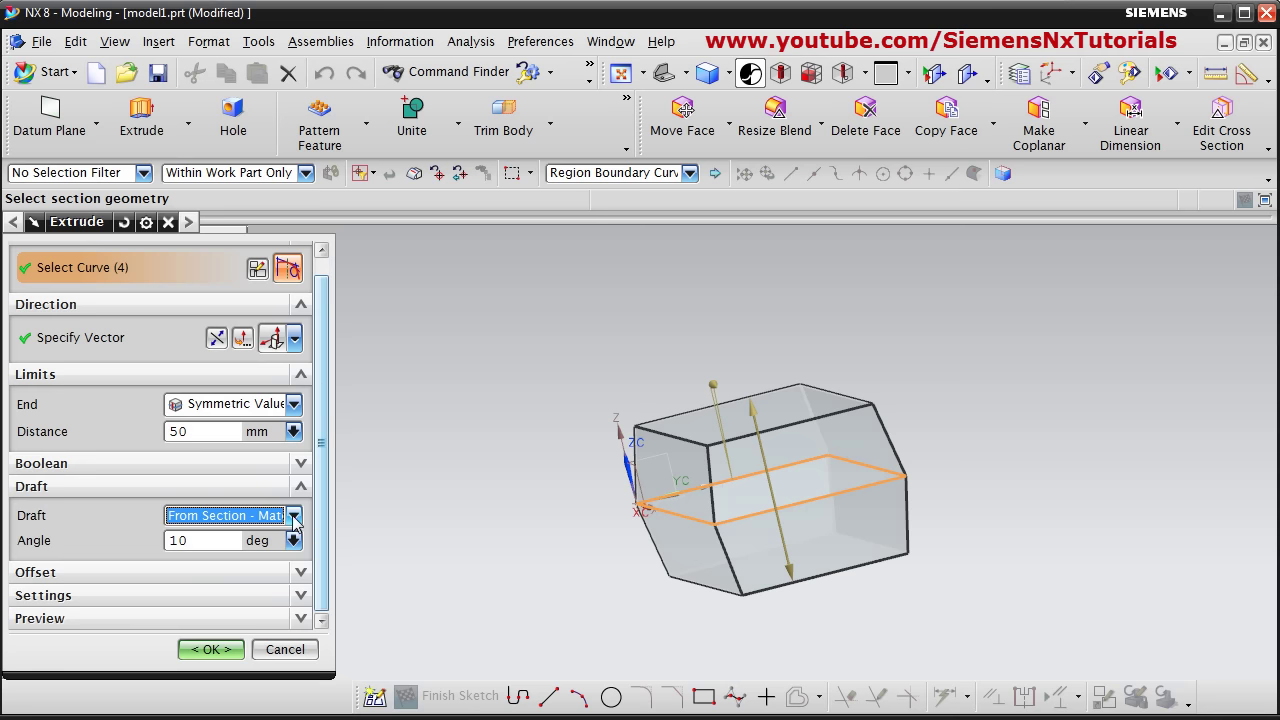
click(293, 515)
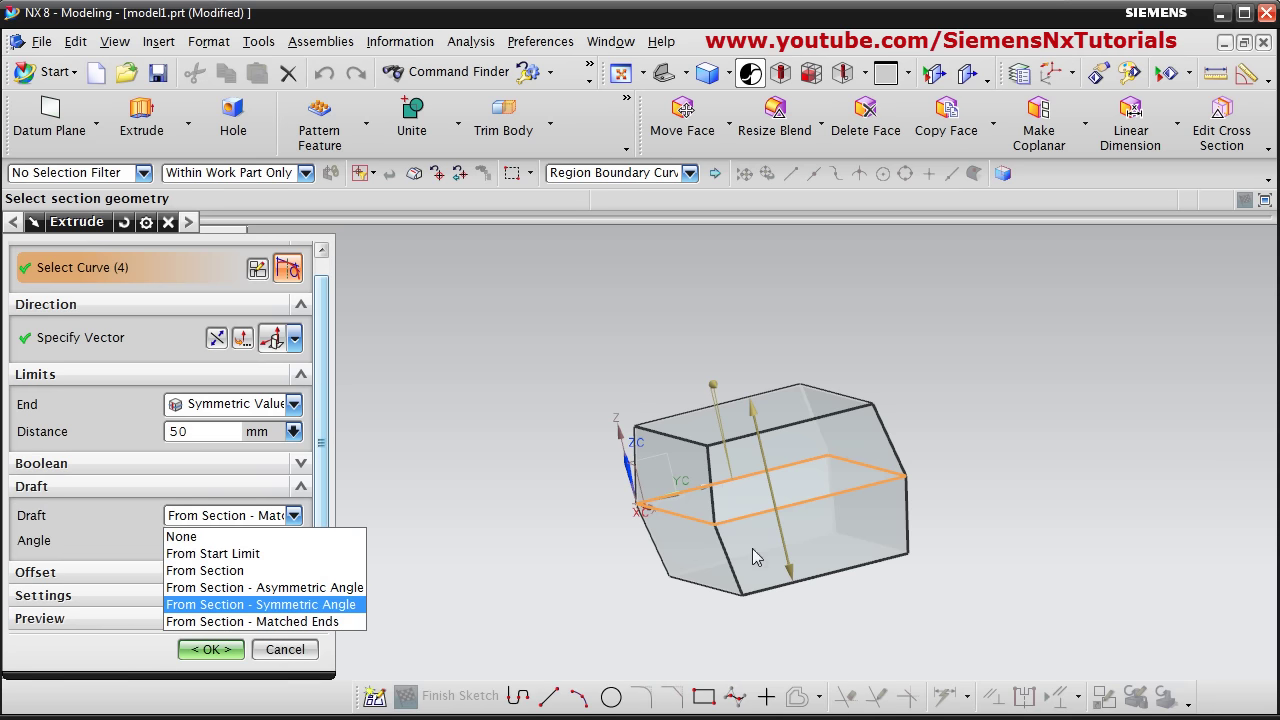
key(Escape)
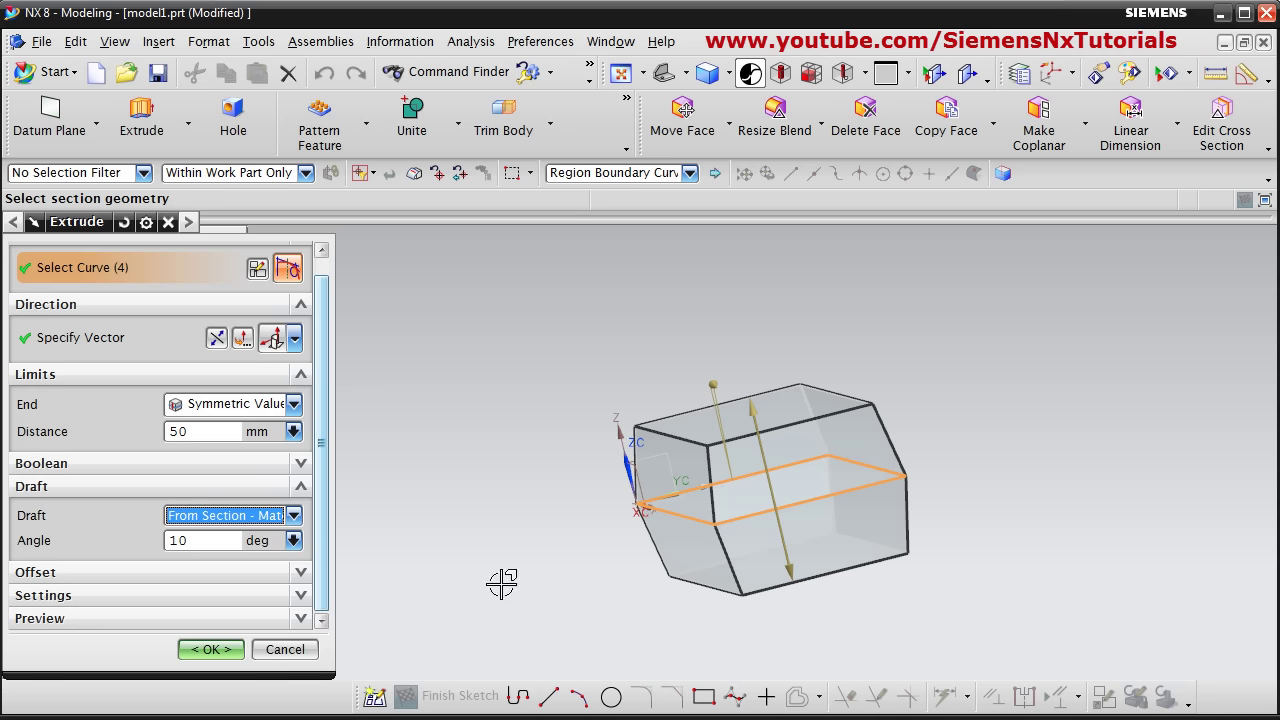
Step: Change the extrusion's limits back to Value and set the start distance to -30 mm
click(294, 404)
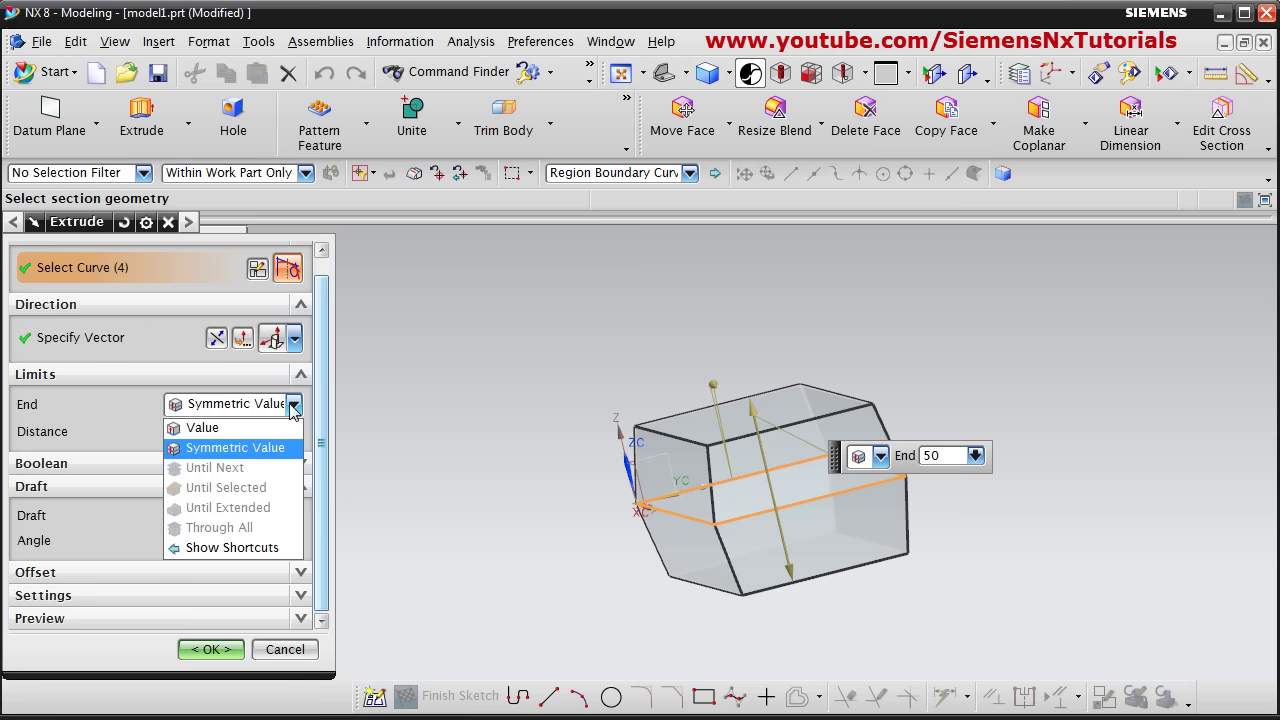
click(213, 430)
click(190, 433)
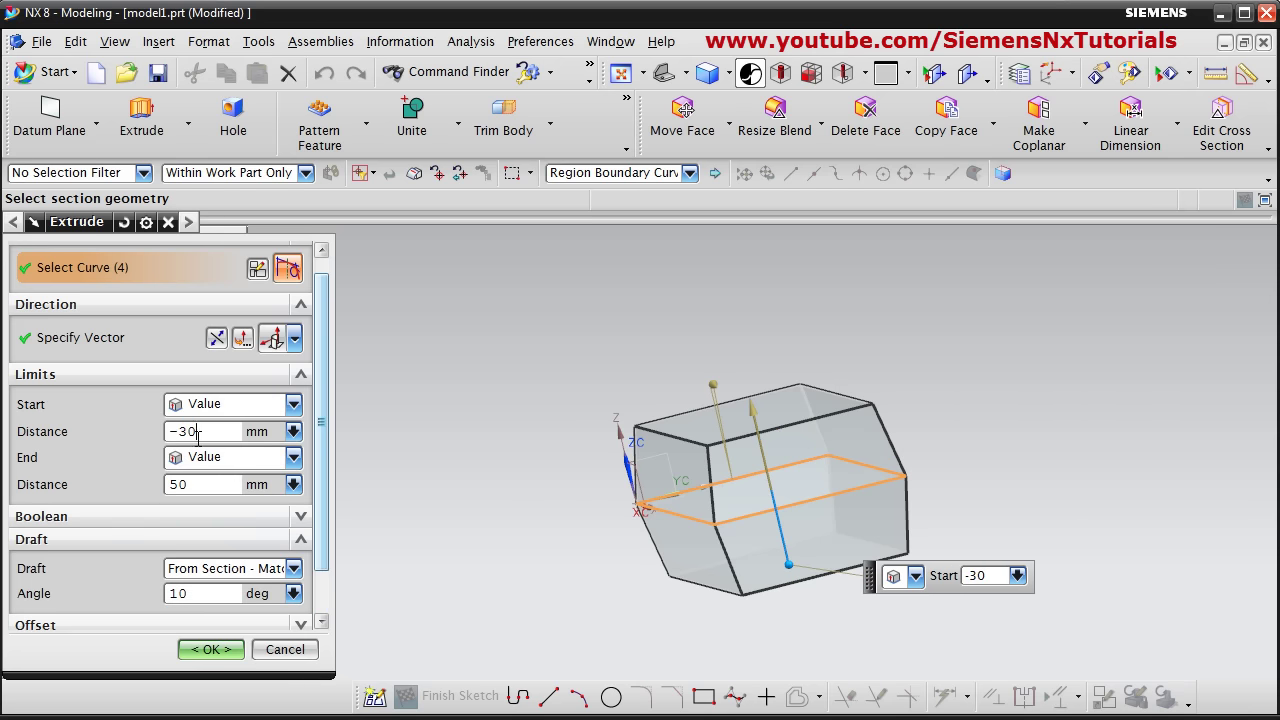
text(-30)
key(Return)
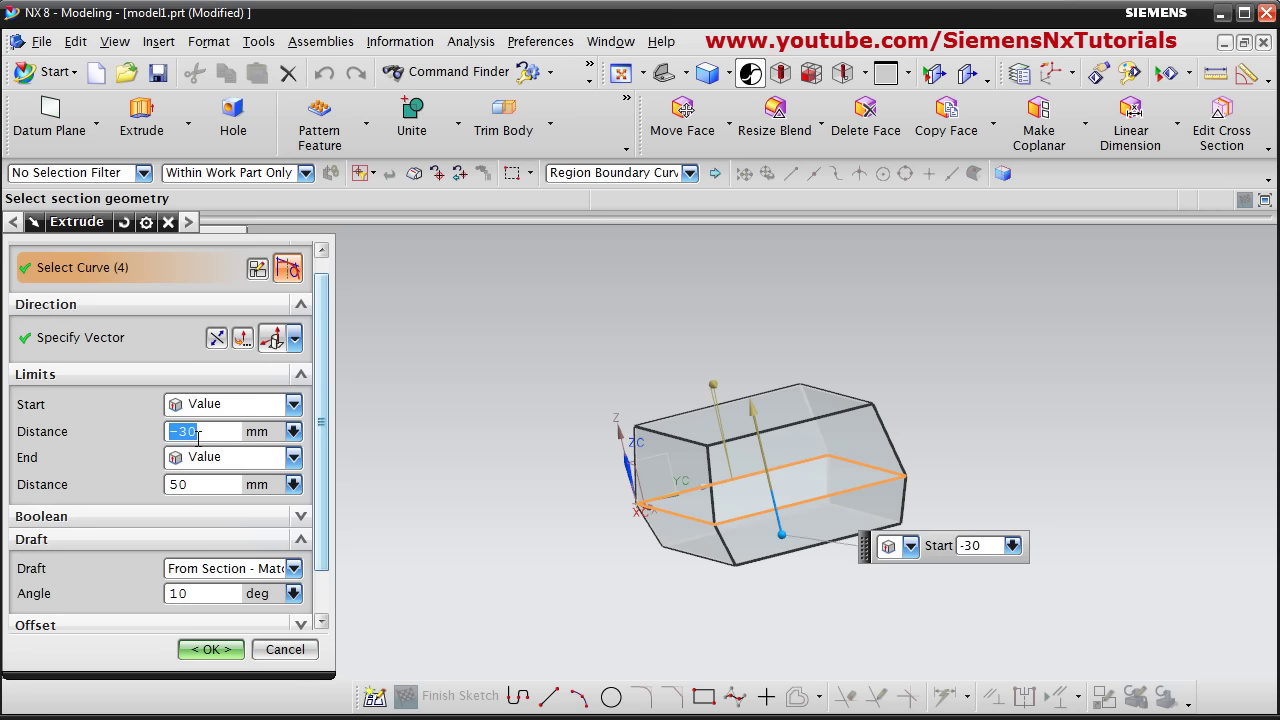
Step: Try the From Section - Symmetric Angle draft on the extrusion, and return to From Section - Matched Ends for comparison
middle_drag(700, 595, 654, 579)
click(294, 569)
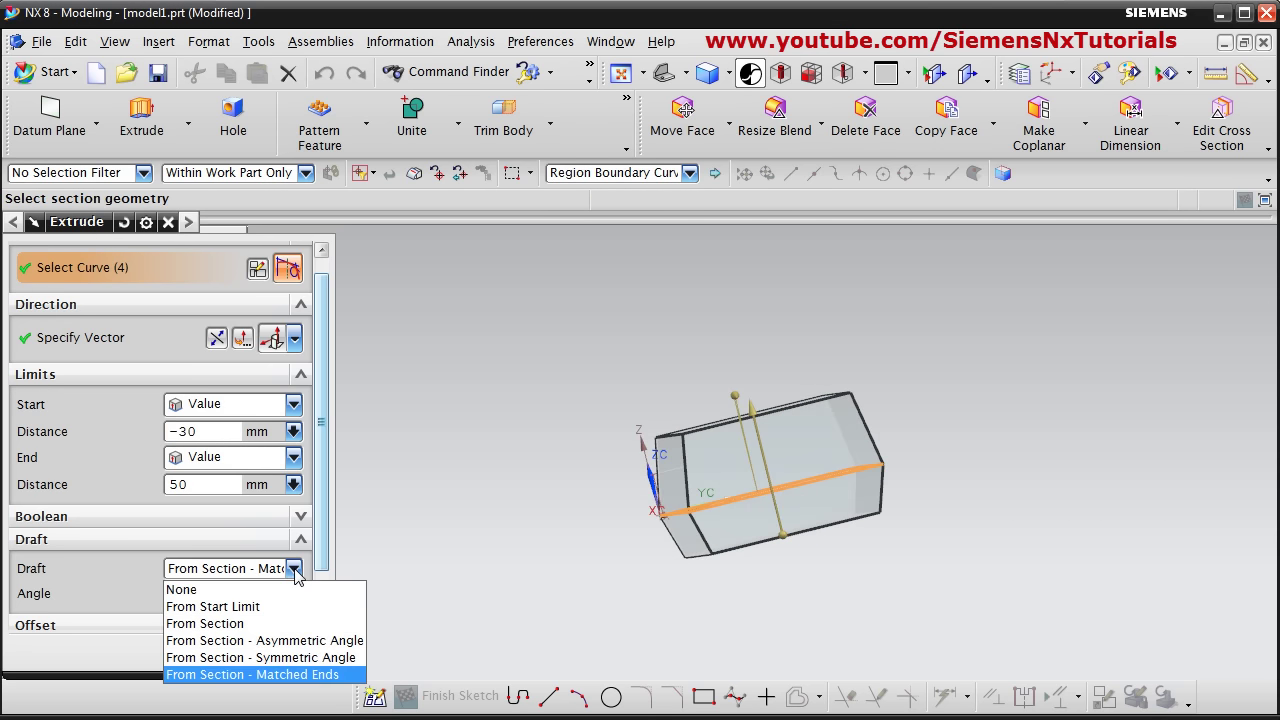
click(268, 659)
middle_drag(688, 630, 689, 628)
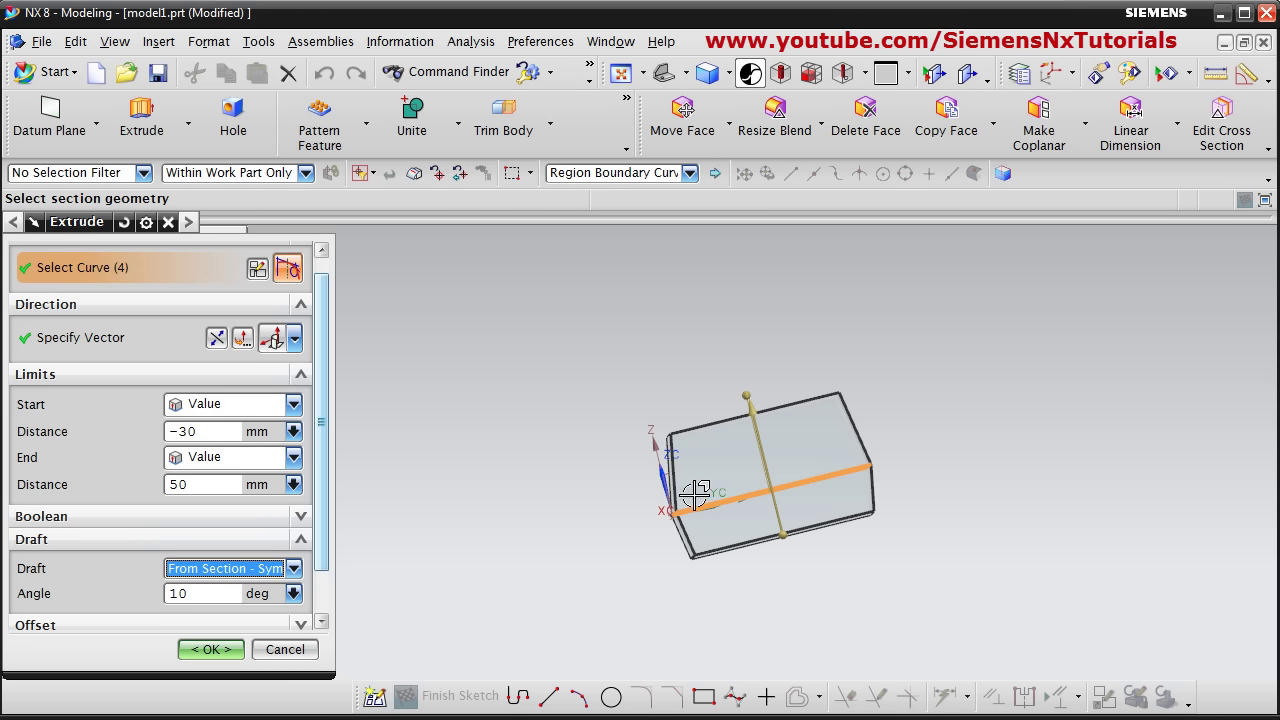
click(293, 568)
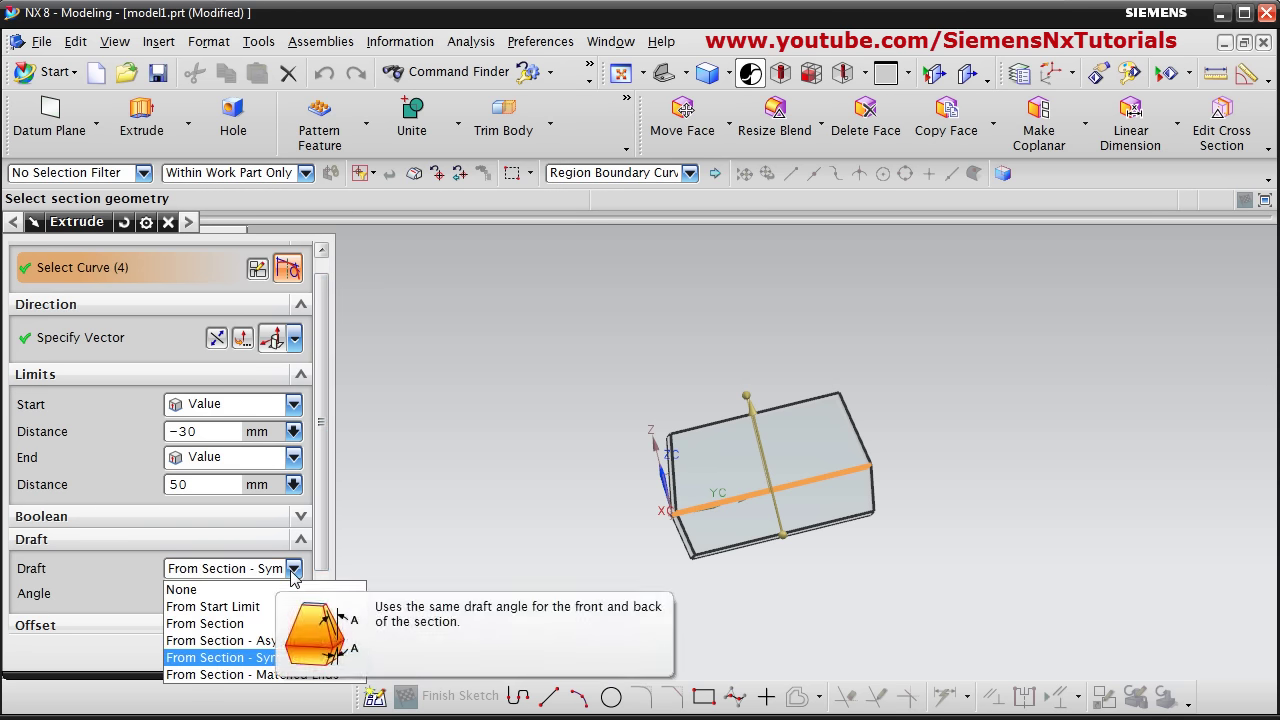
click(276, 675)
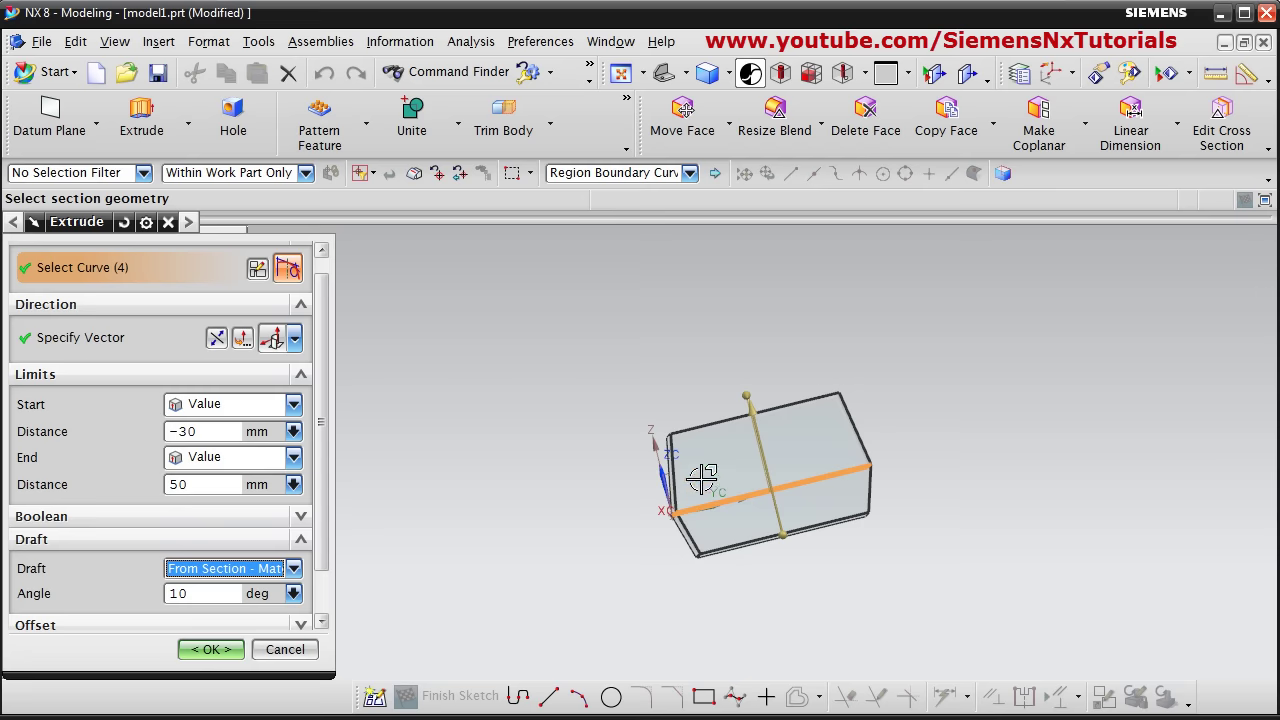
middle_drag(657, 343, 669, 386)
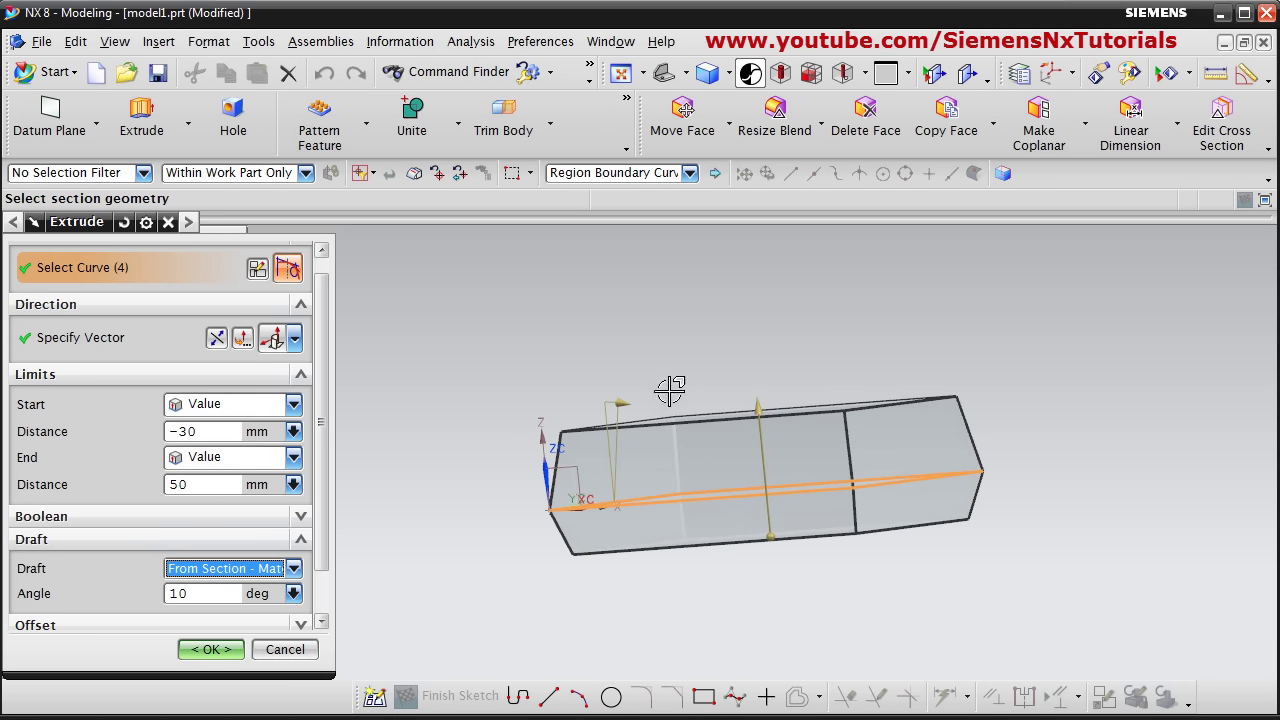
Step: Set the extrusion's draft to None and collapse the draft options
click(293, 568)
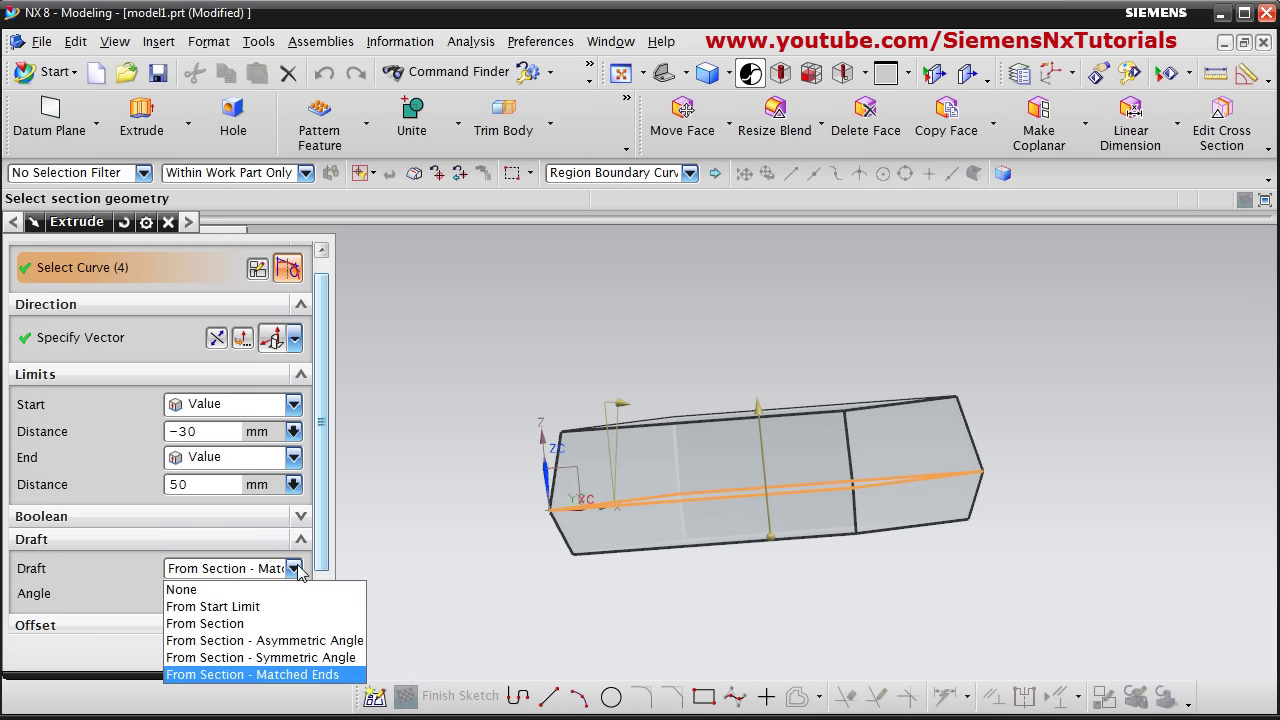
click(192, 594)
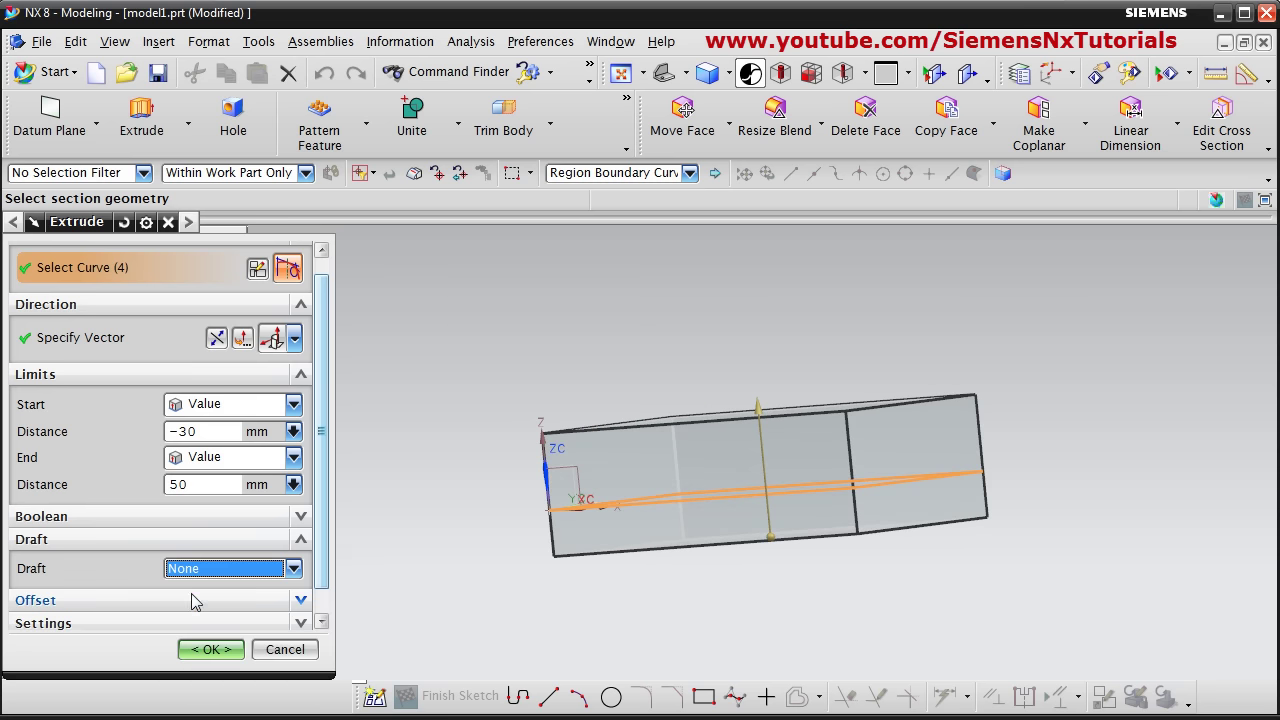
click(301, 542)
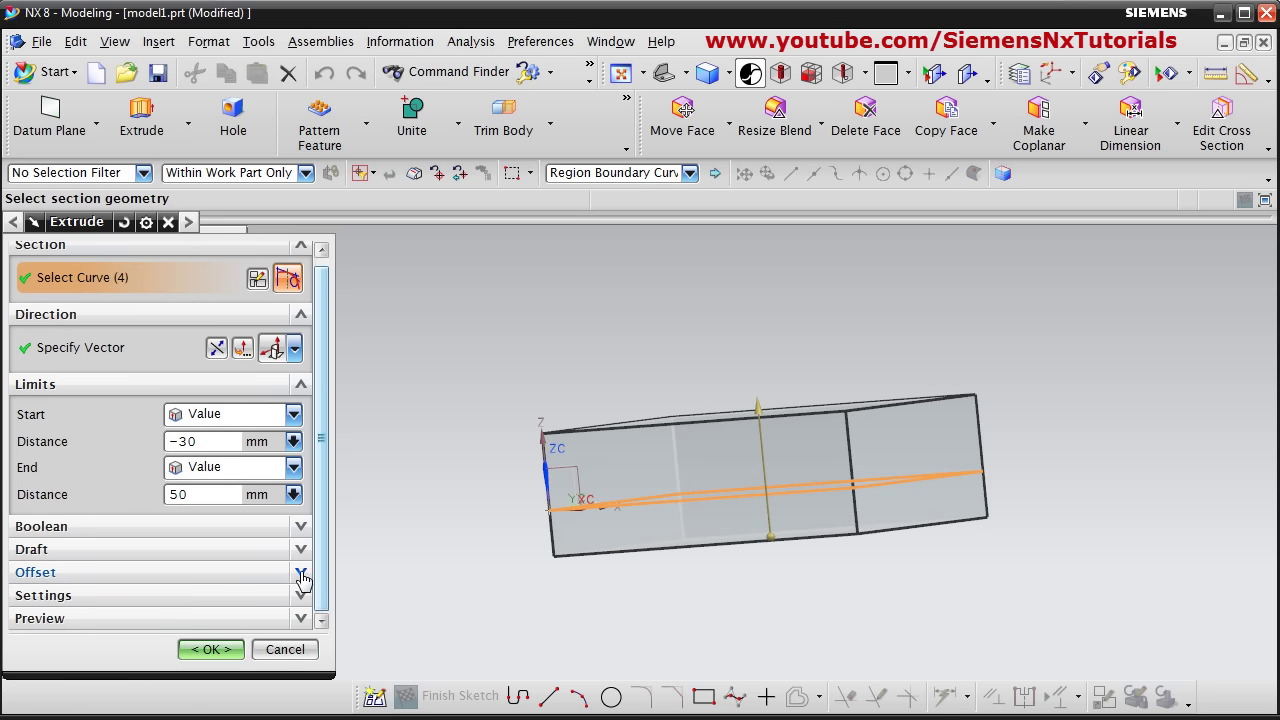
Step: Expand the extrusion's offset options and apply a Single-Sided offset with an end value of 10 mm
click(301, 573)
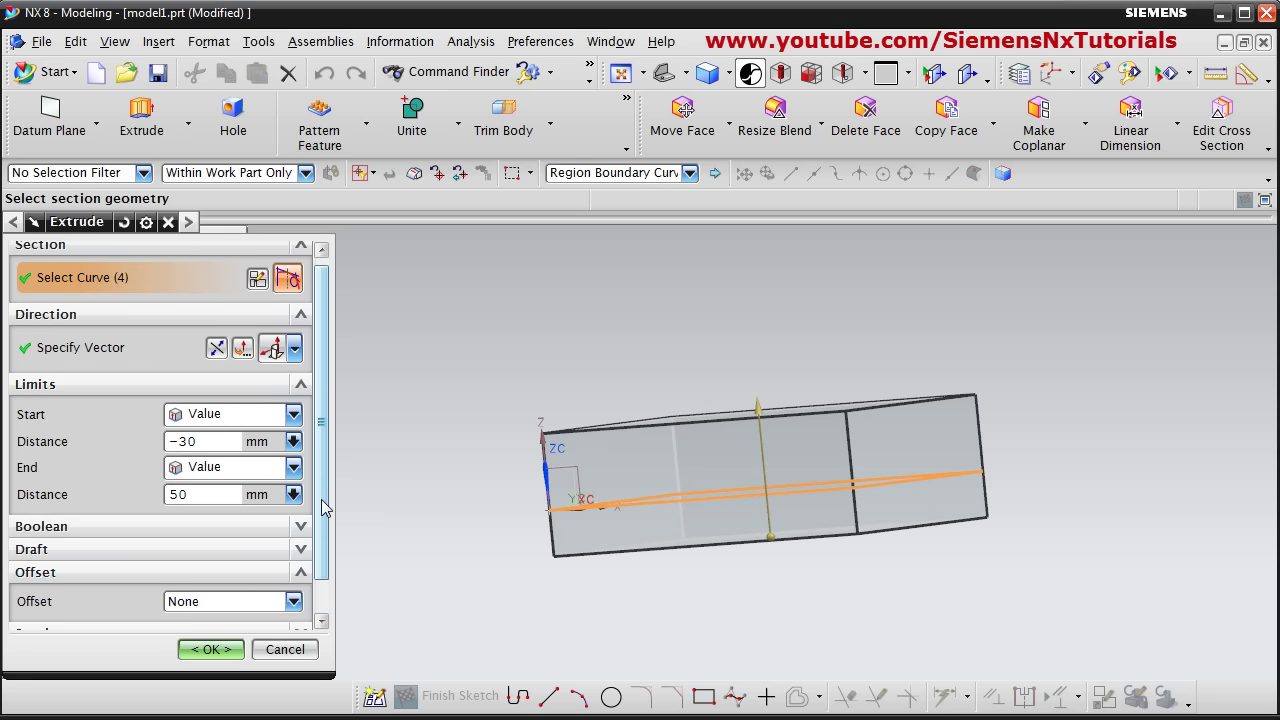
scroll(322, 508, down, 1)
click(294, 564)
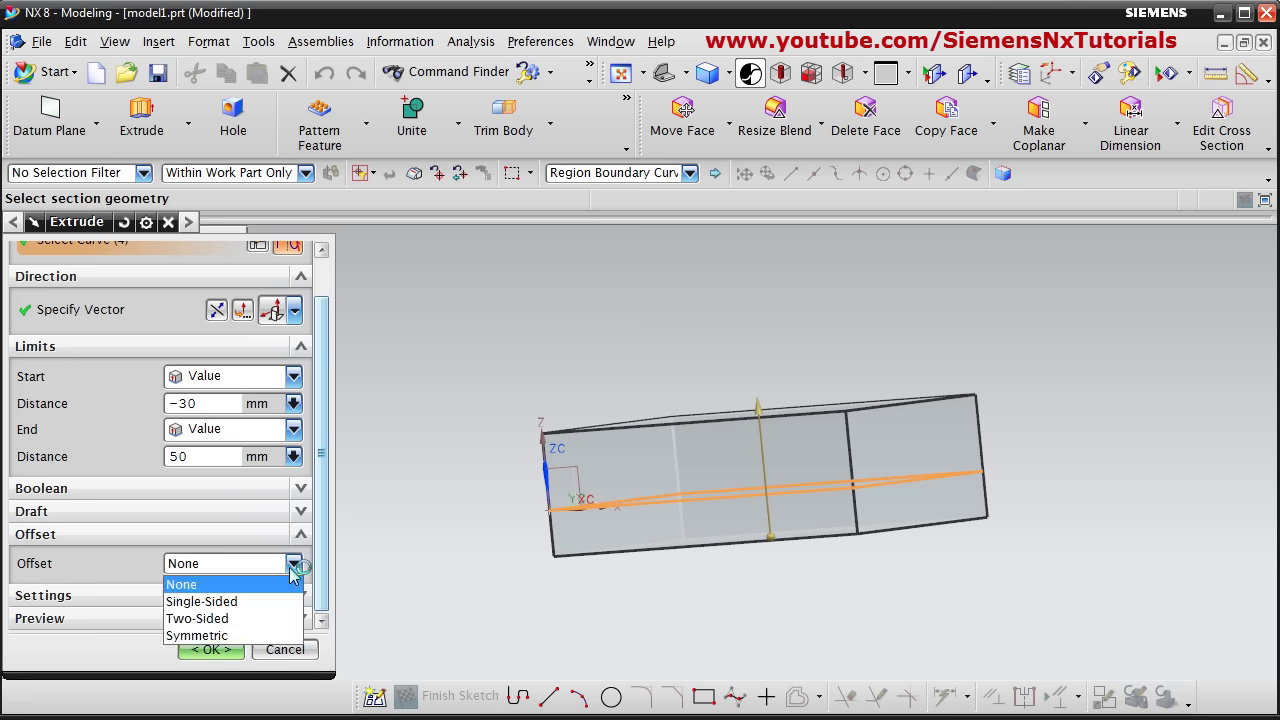
click(222, 603)
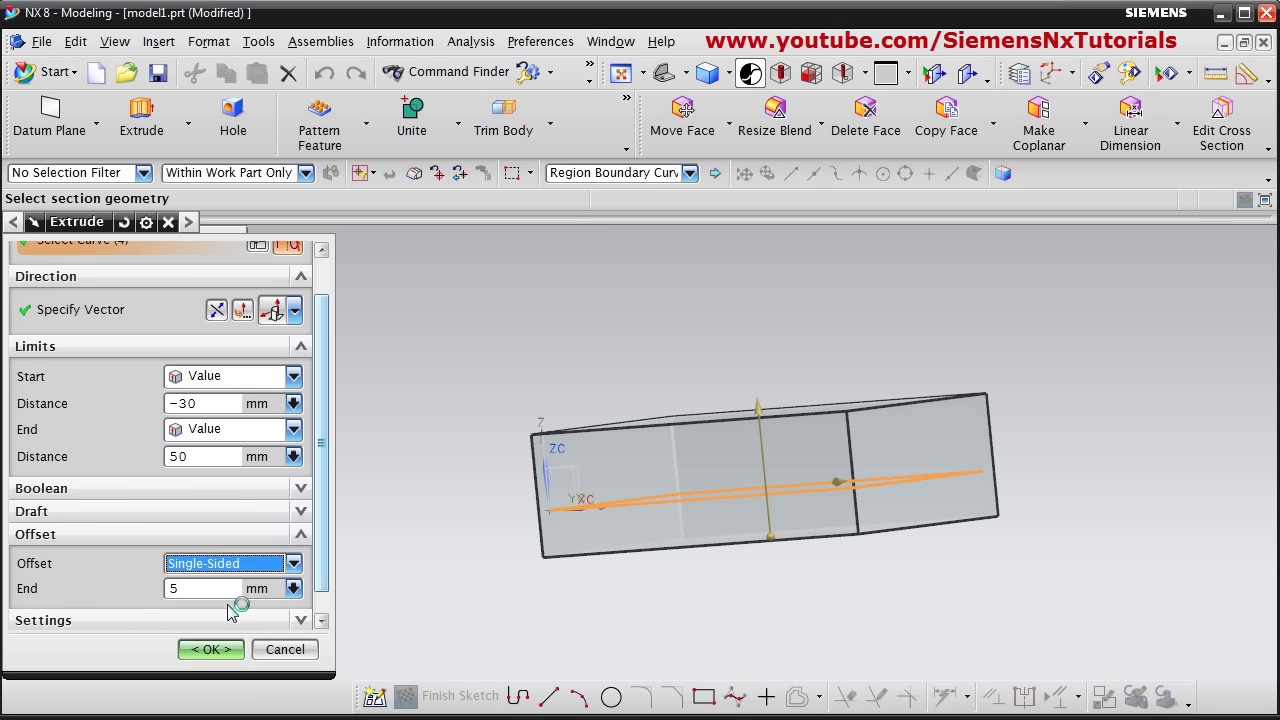
middle_drag(734, 346, 745, 400)
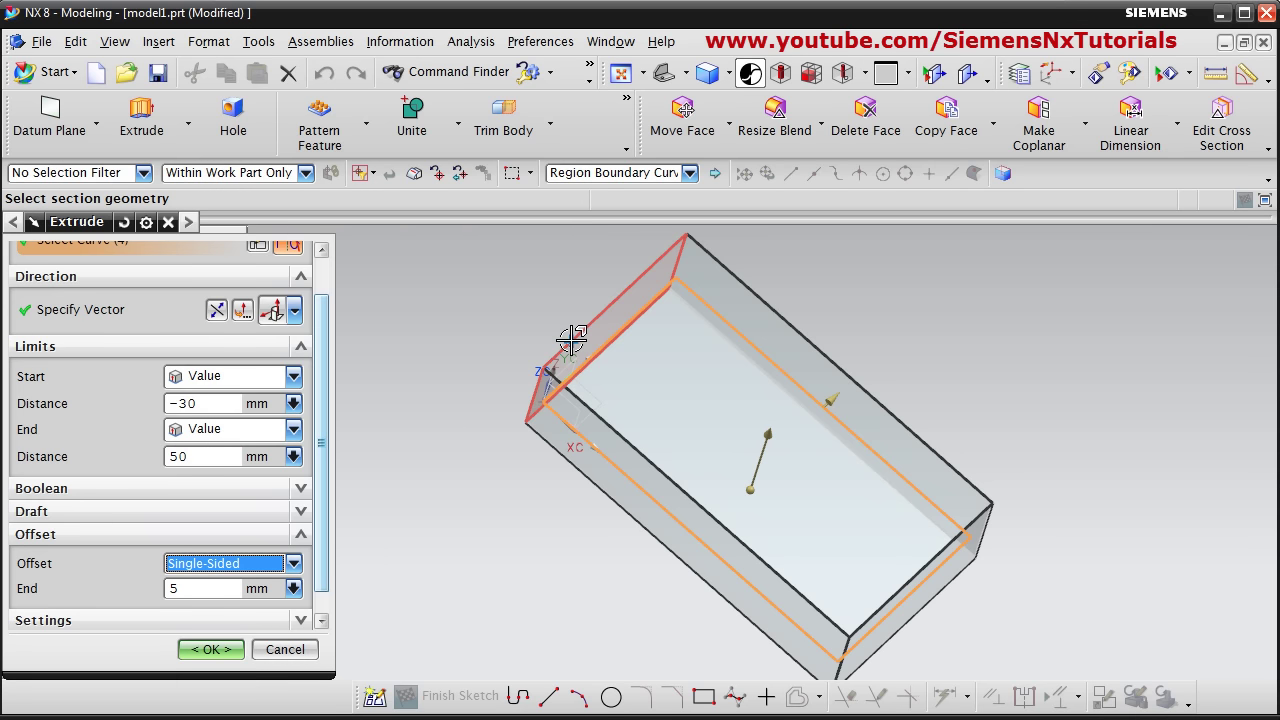
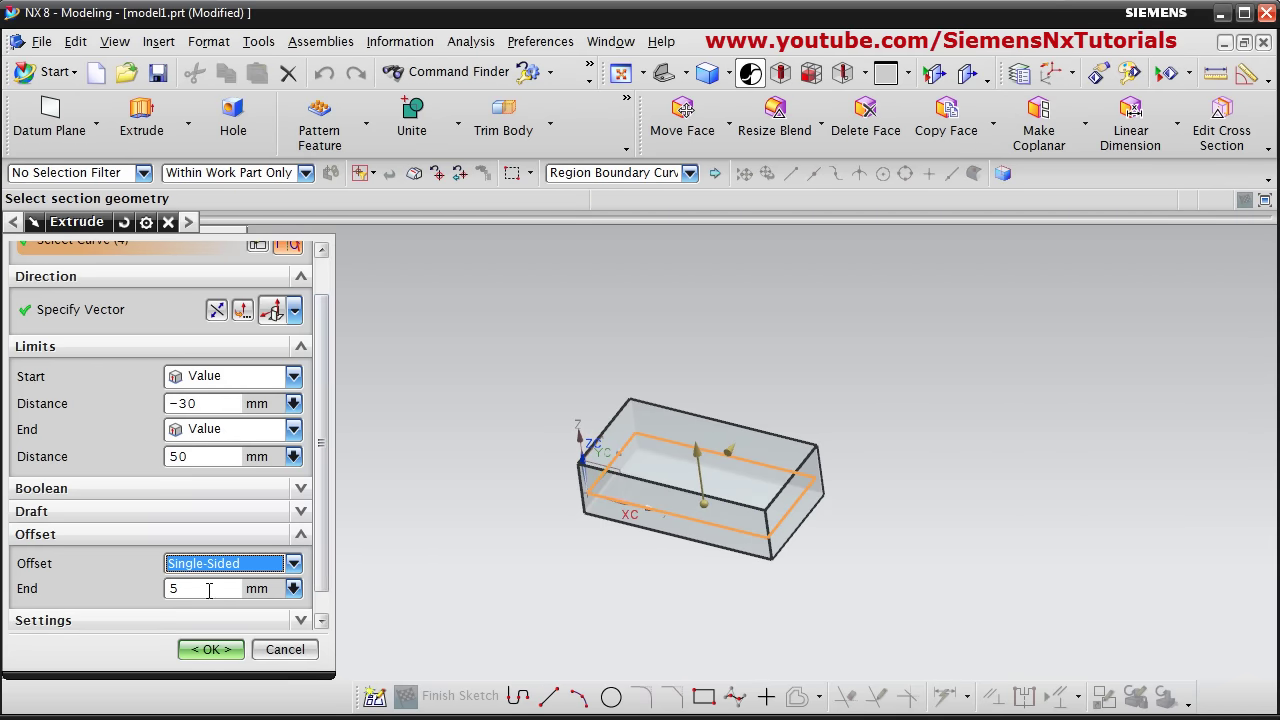
click(170, 589)
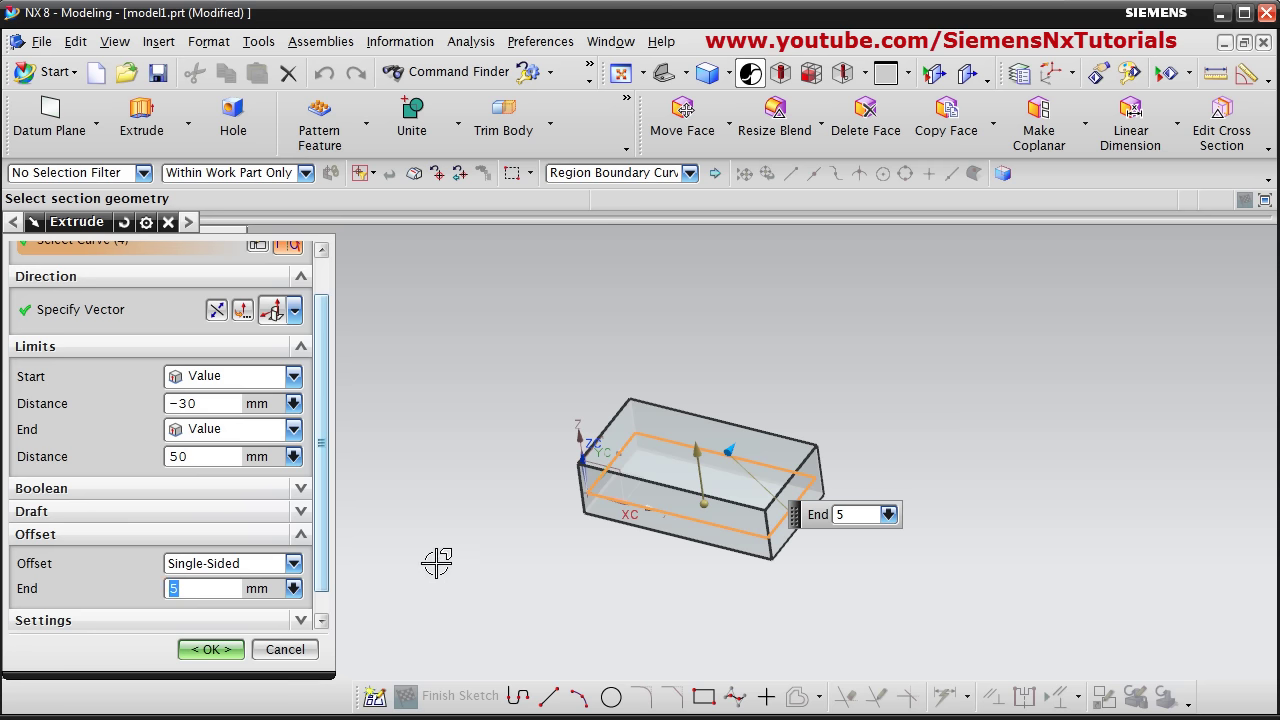
key(Return)
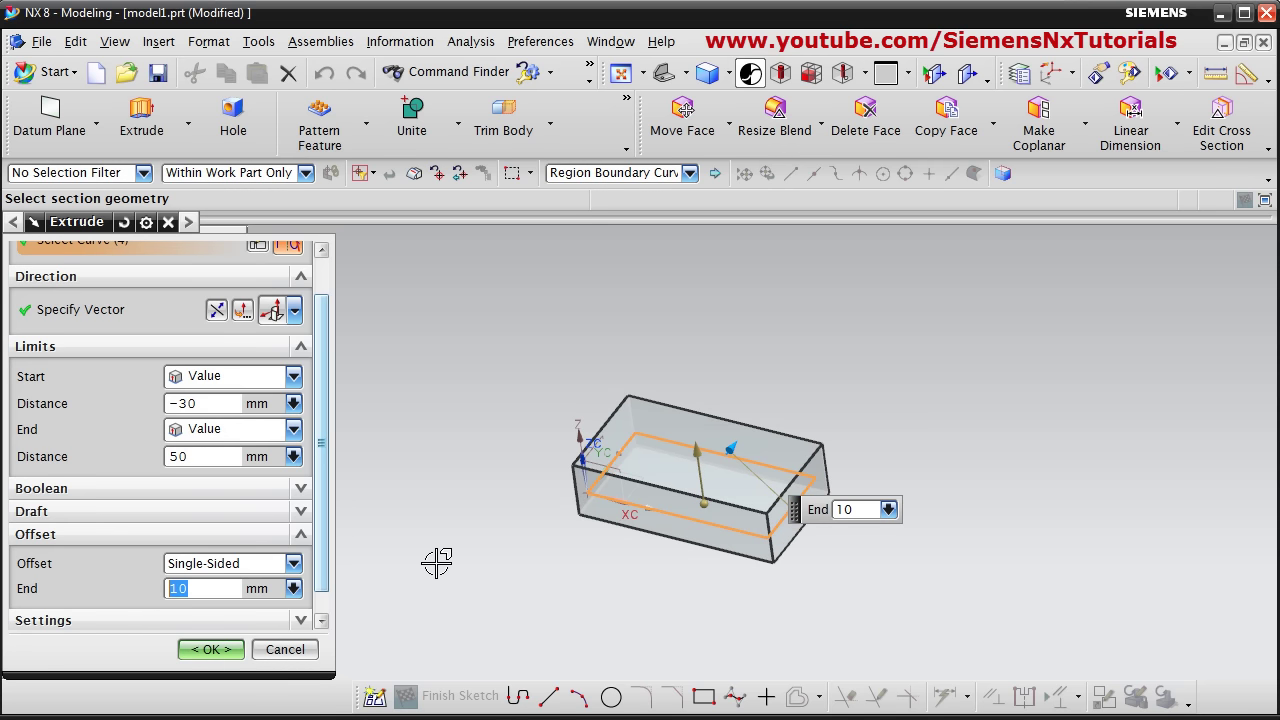
Step: Examine the single-sided offset against the sketch rectangle, finishing in the top view
middle_drag(590, 514, 614, 500)
scroll(609, 429, up, 6)
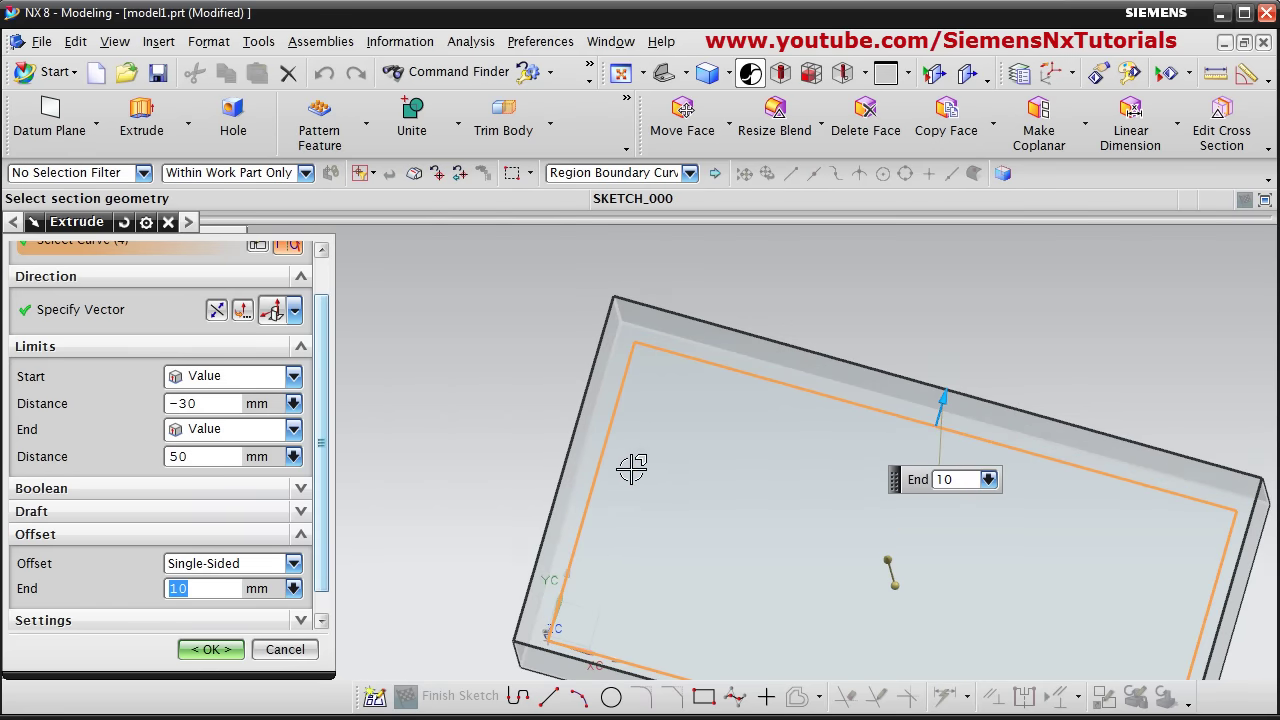
scroll(680, 481, down, 8)
mouse_move(757, 506)
middle_down()
mouse_move(771, 517)
mouse_move(751, 517)
middle_up()
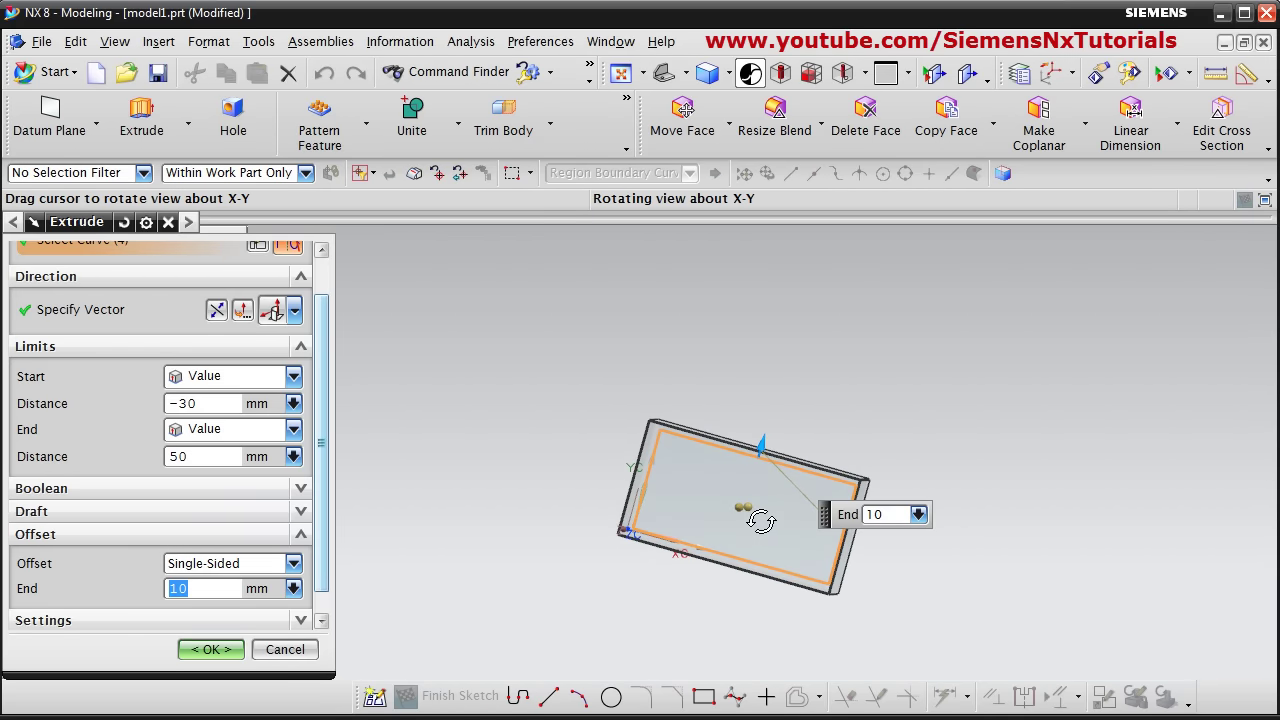
click(686, 77)
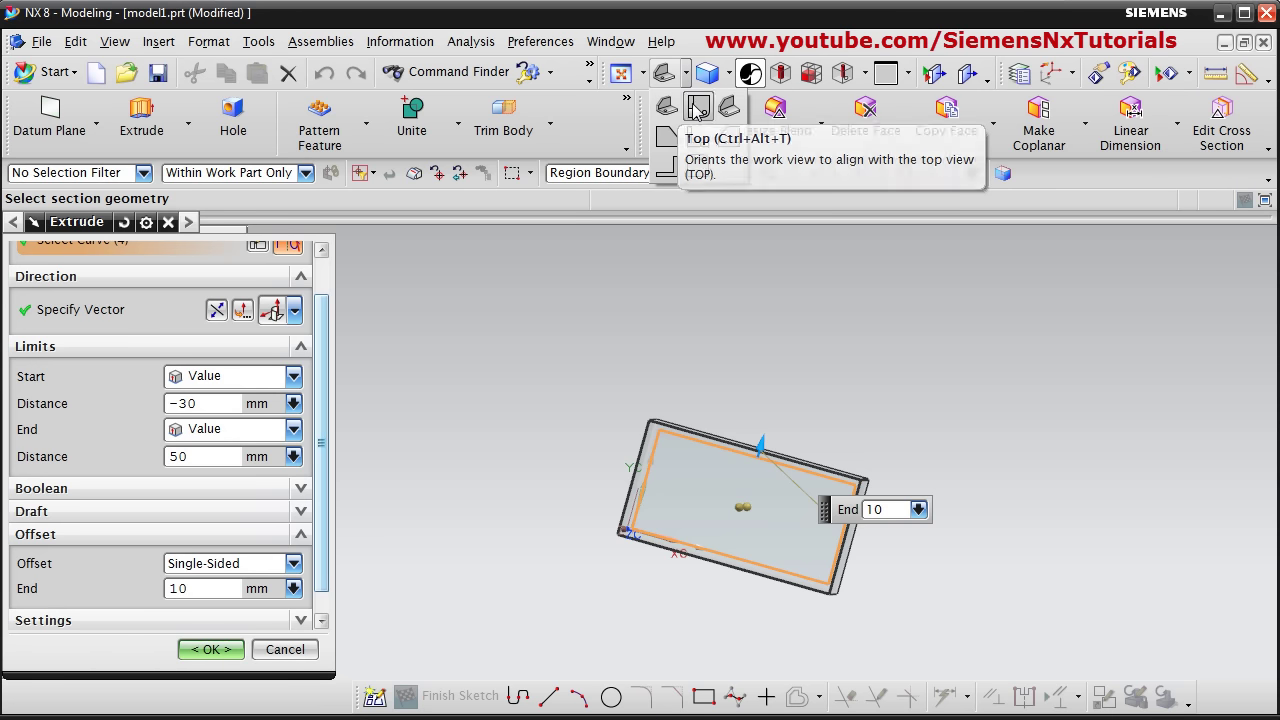
click(697, 107)
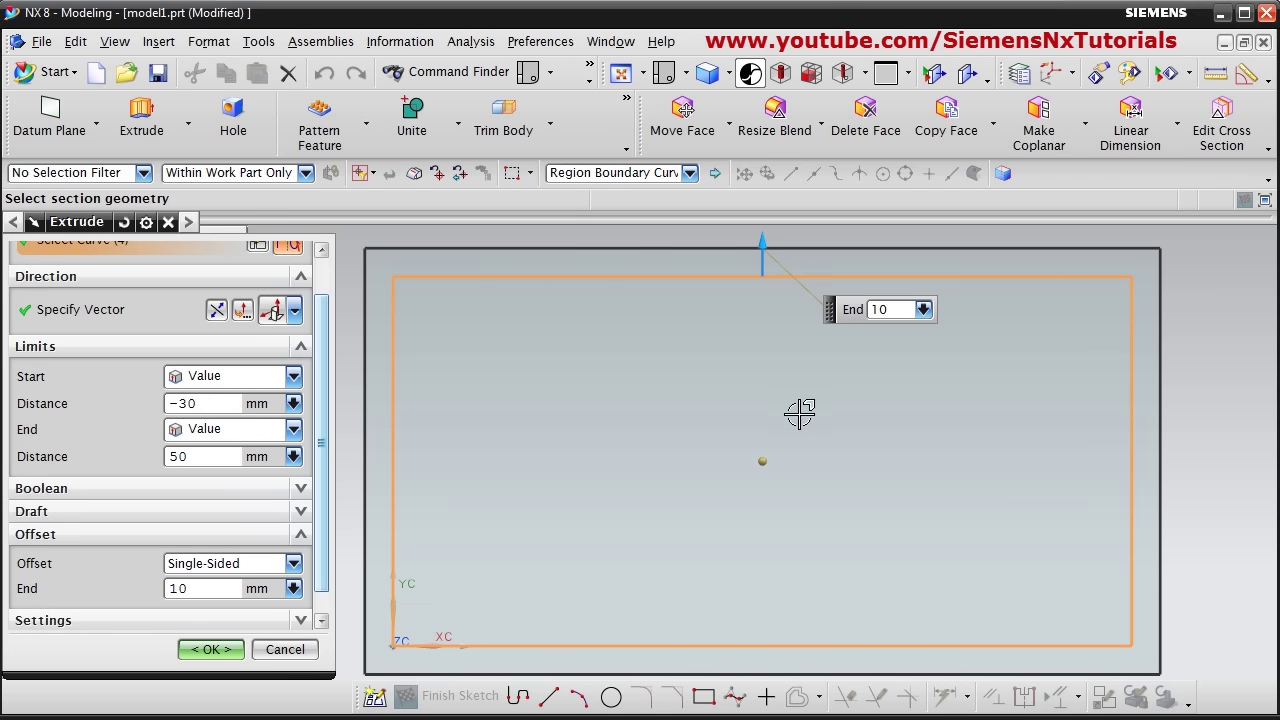
scroll(822, 421, down, 2)
scroll(822, 421, up, 2)
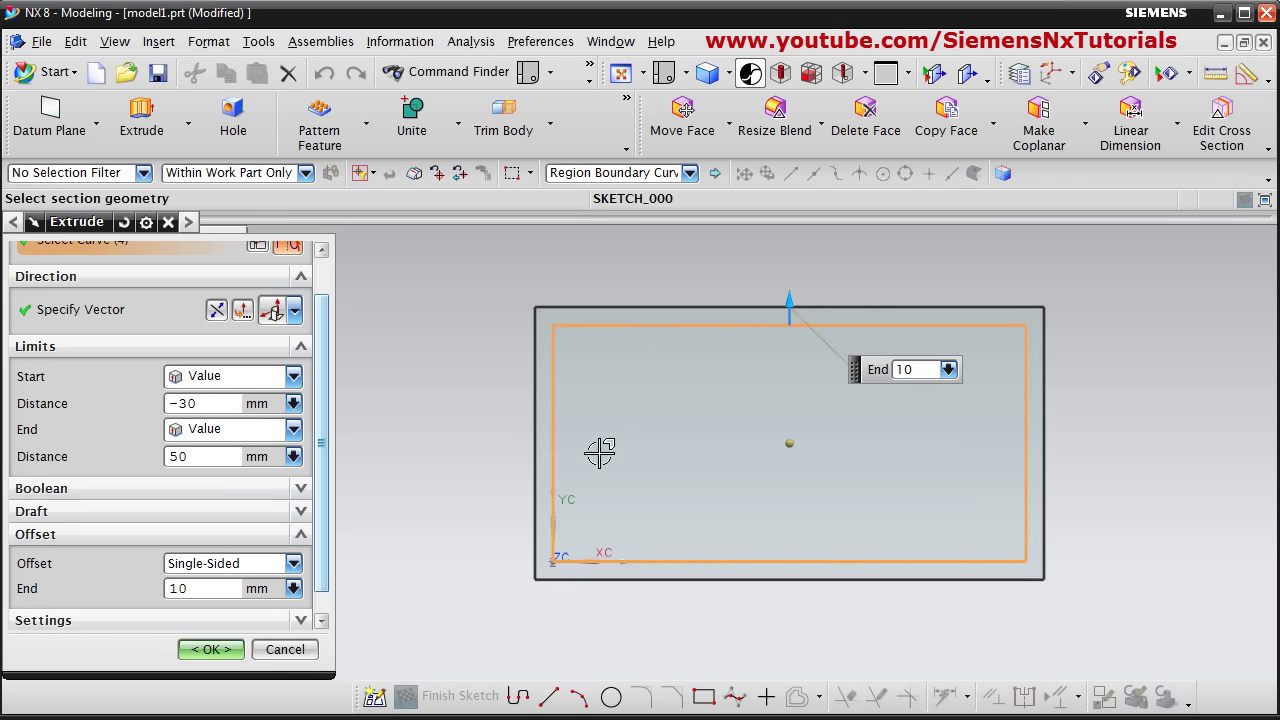
Step: Switch the extrusion's offset to Two-Sided with a start of 5 mm and an end of 2 mm
click(294, 564)
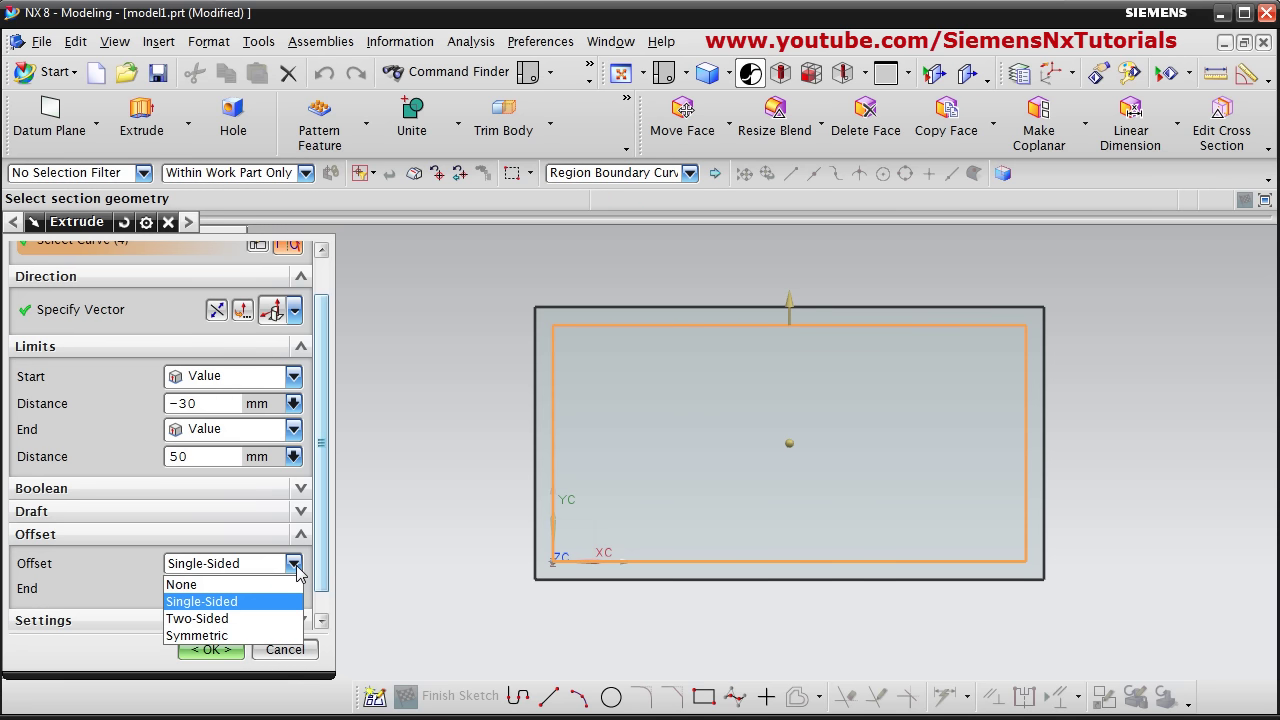
click(250, 619)
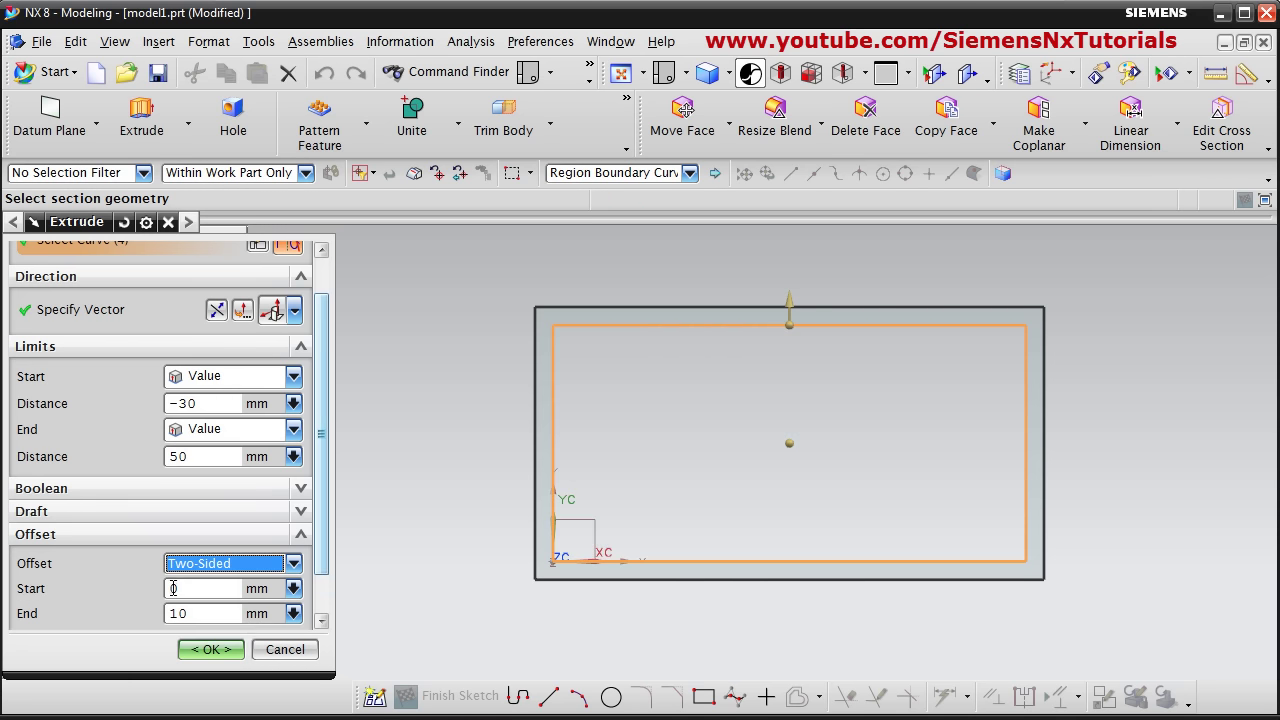
middle_drag(641, 552, 723, 497)
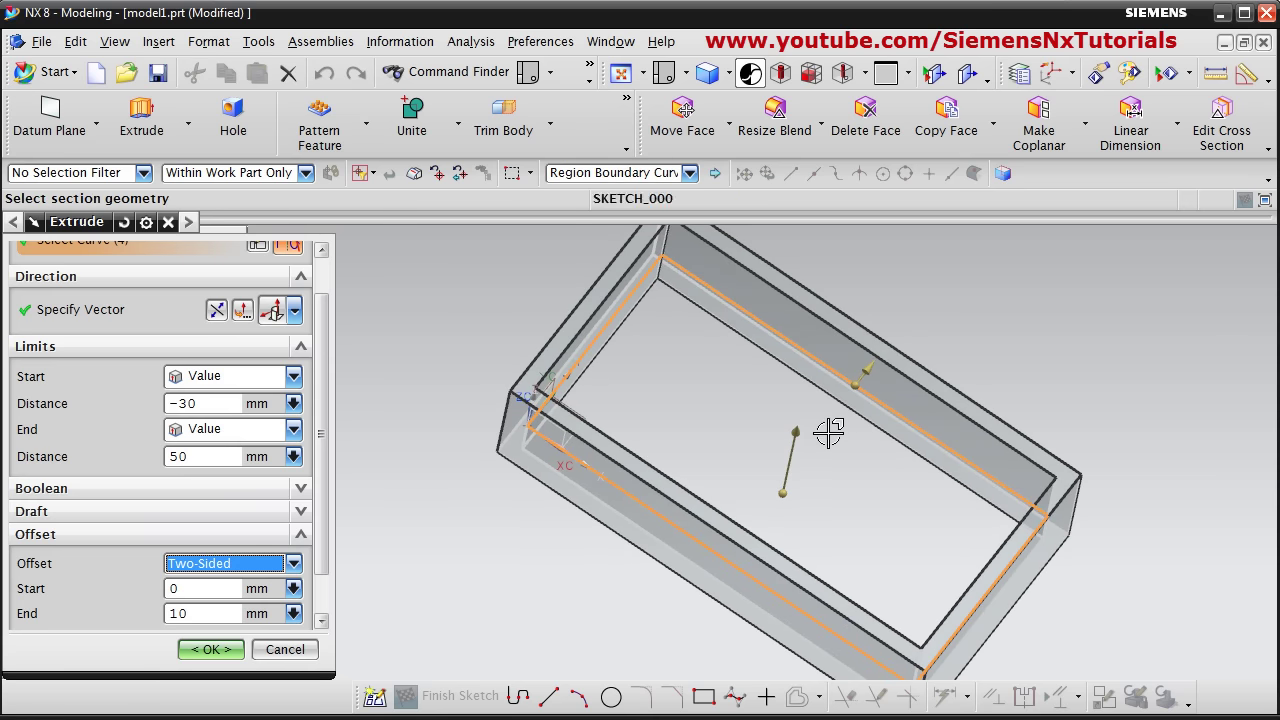
click(191, 590)
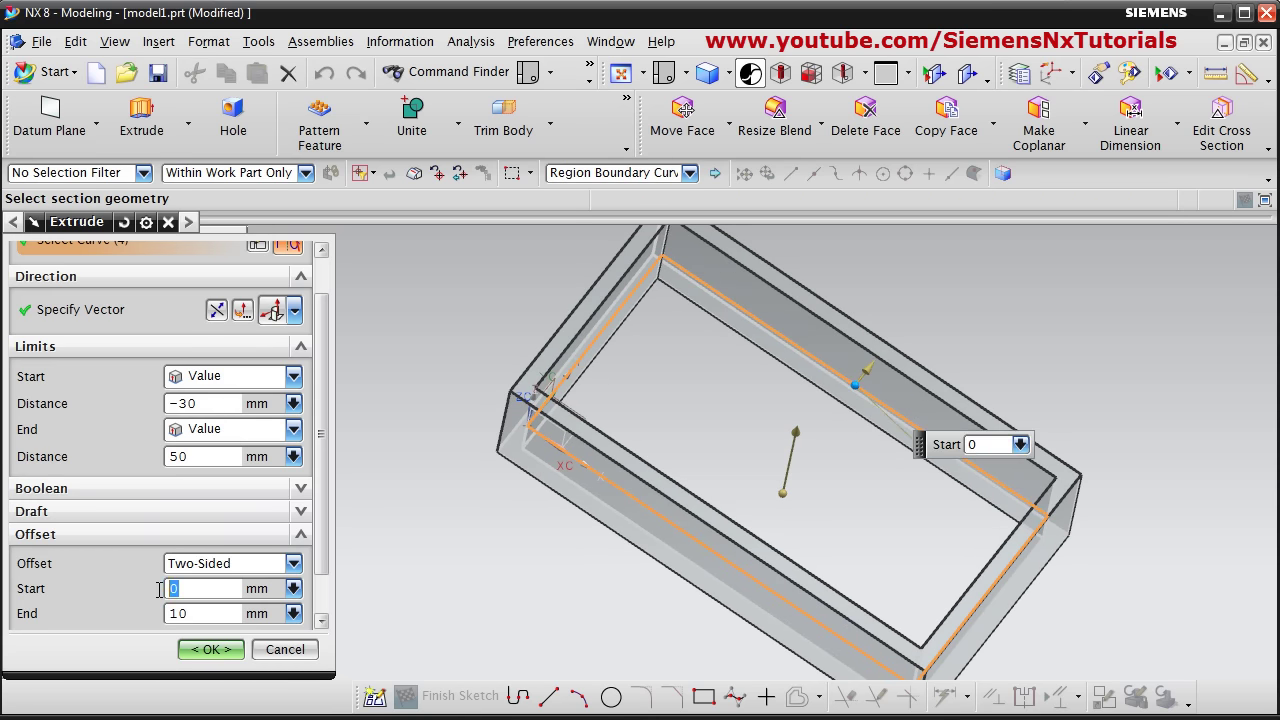
click(213, 614)
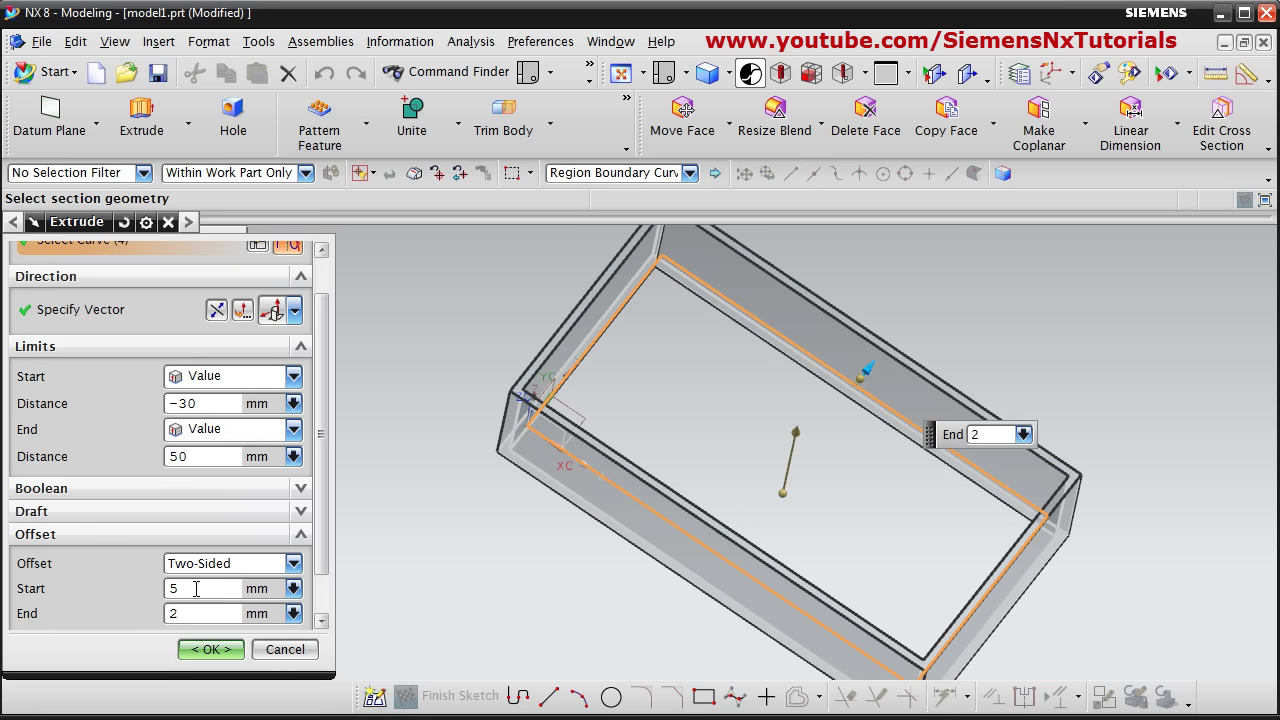
click(196, 588)
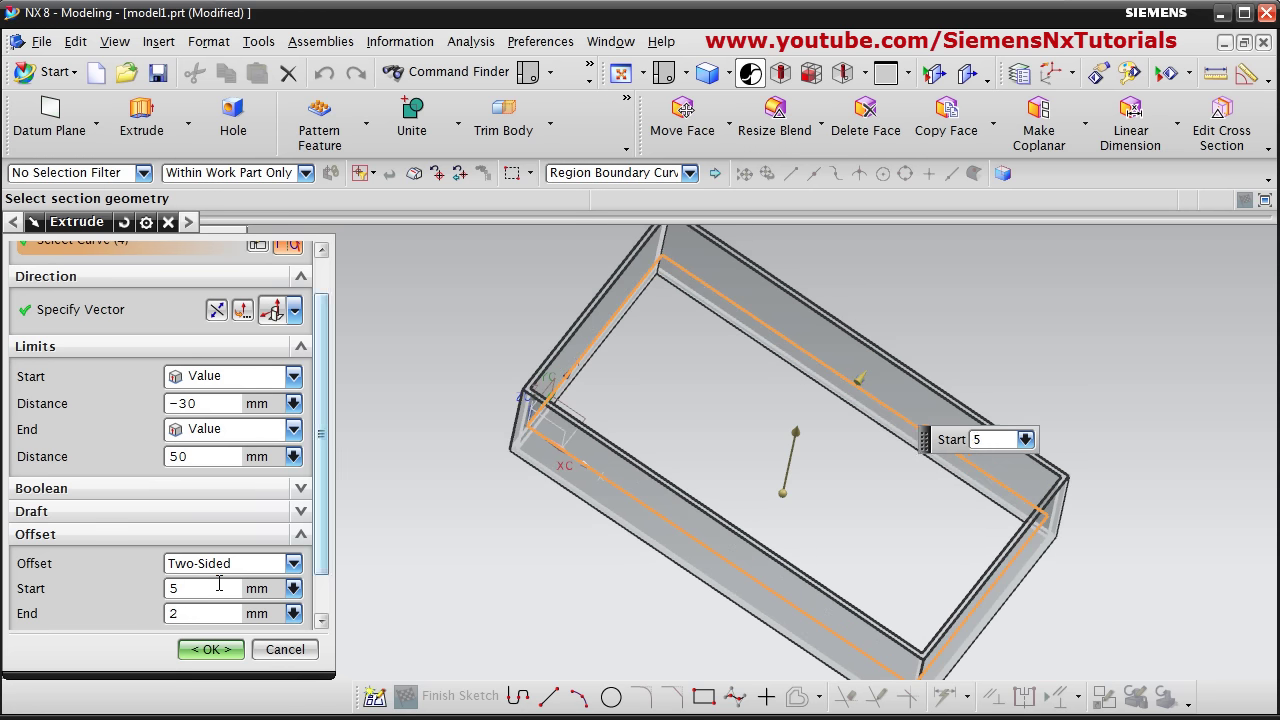
Step: Inspect the two-sided offset's wall in the top view, and set the offset's start value to -5 mm
middle_drag(694, 414, 750, 227)
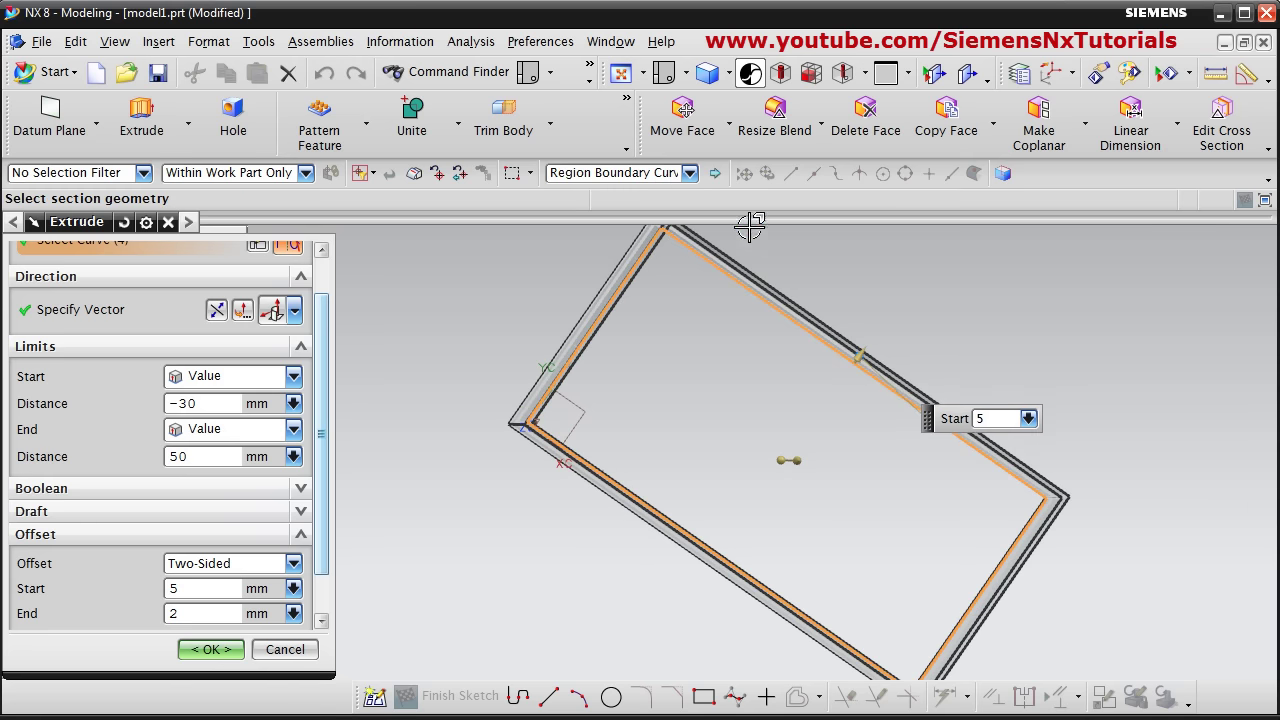
click(664, 72)
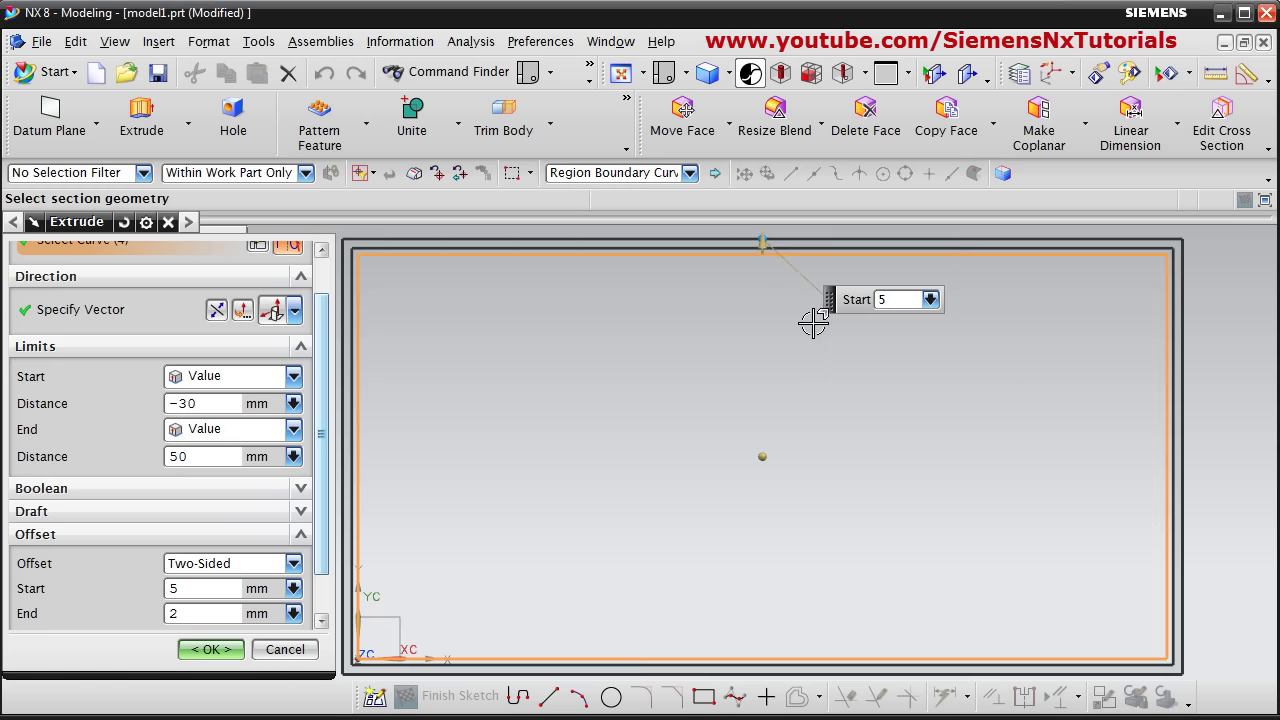
scroll(813, 322, up, 2)
scroll(800, 322, down, 2)
scroll(640, 255, up, 2)
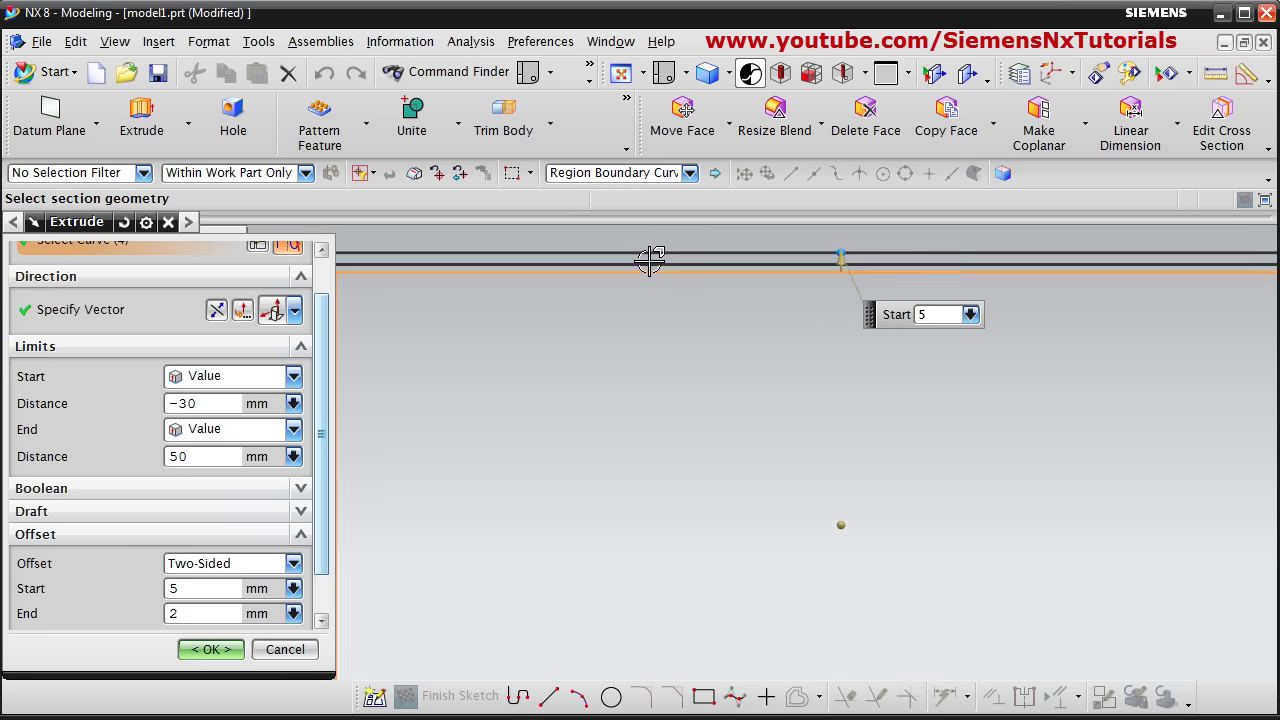
scroll(650, 260, up, 1)
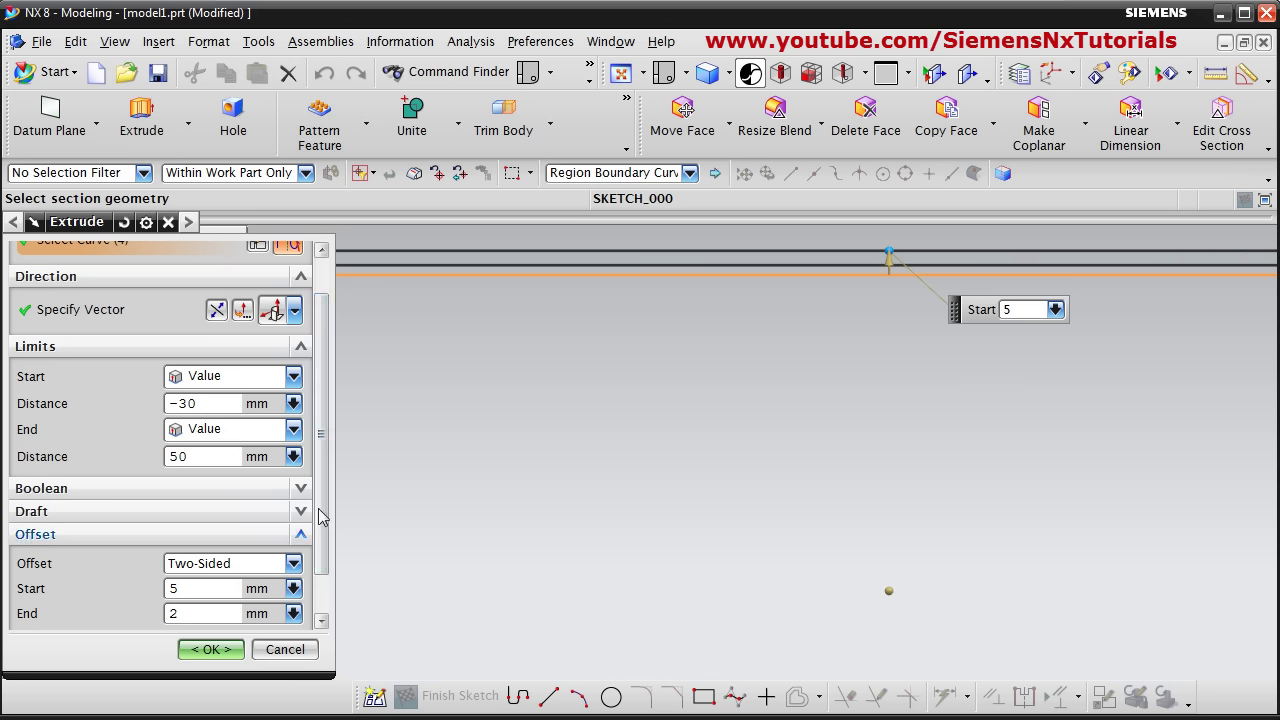
click(196, 612)
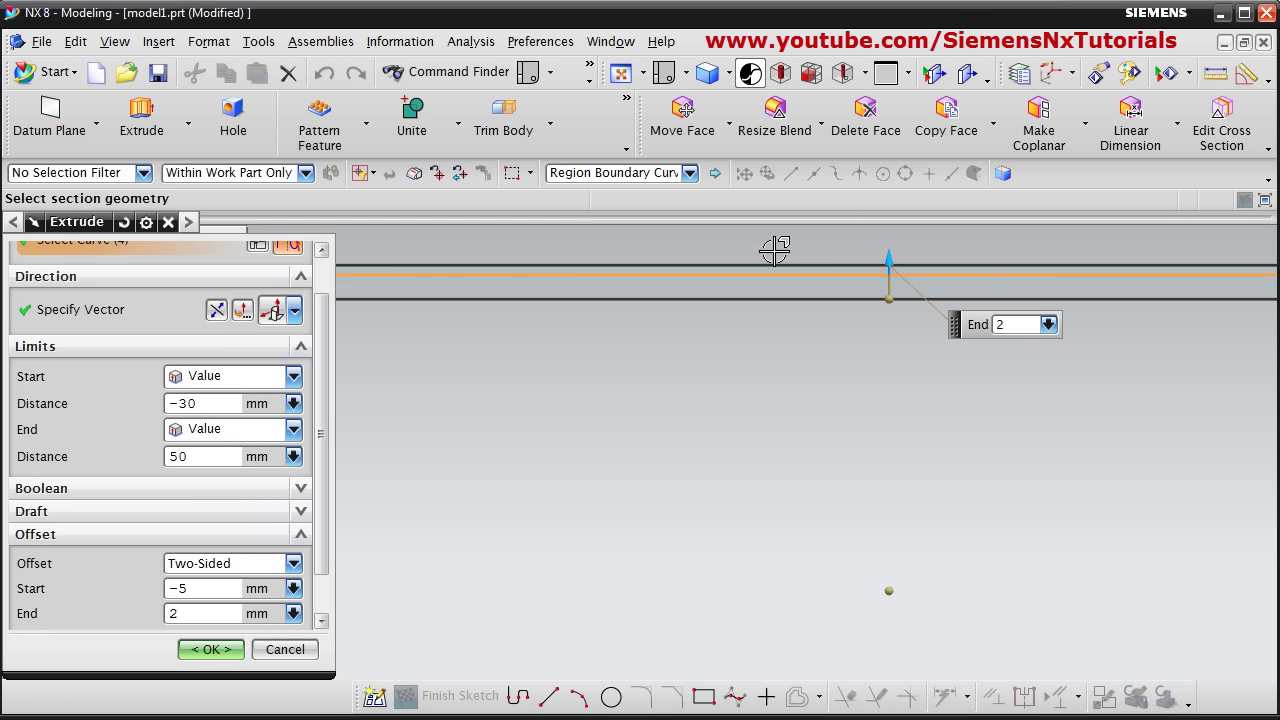
Step: Switch the extrusion's offset from Two-Sided to Symmetric
scroll(830, 405, down, 3)
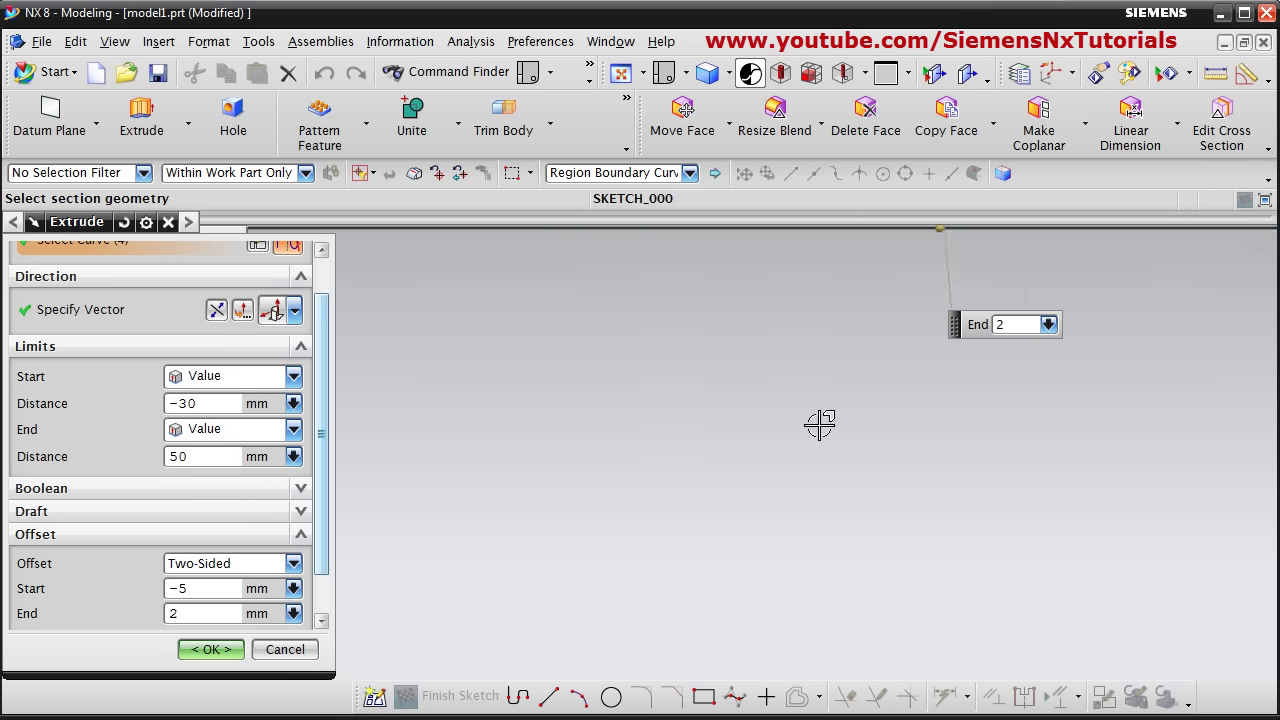
middle_drag(766, 423, 491, 502)
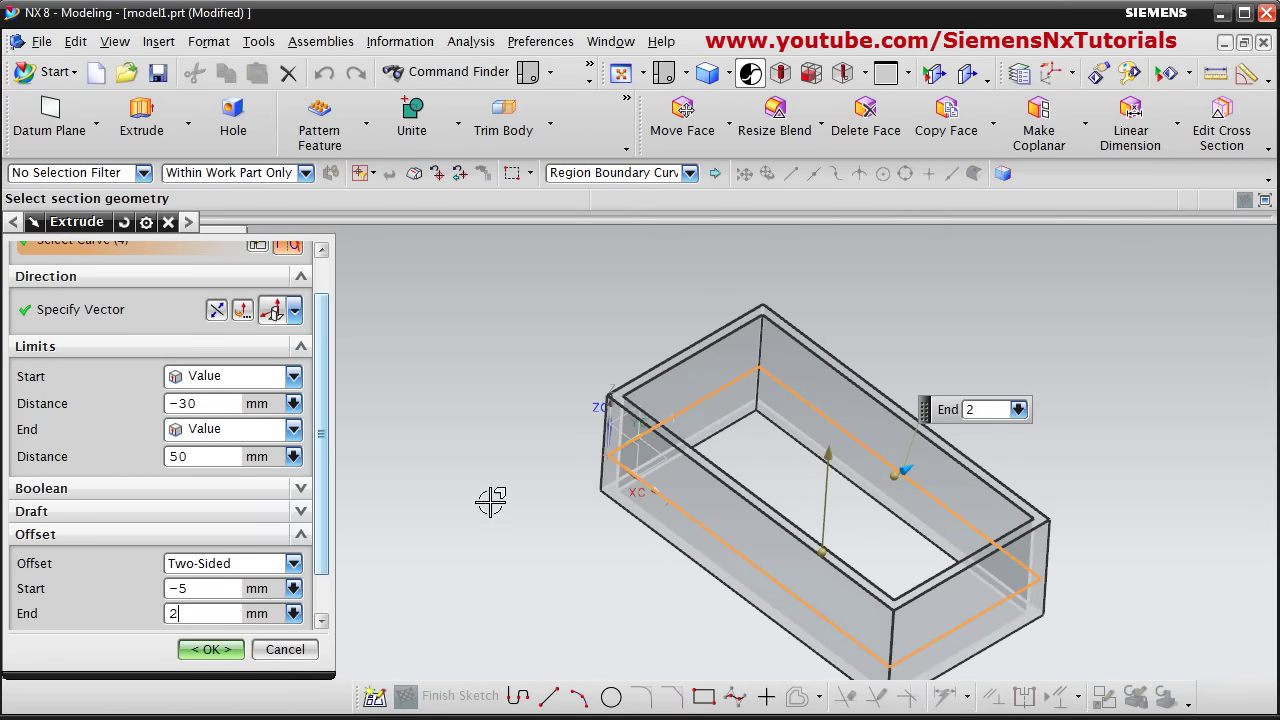
click(293, 564)
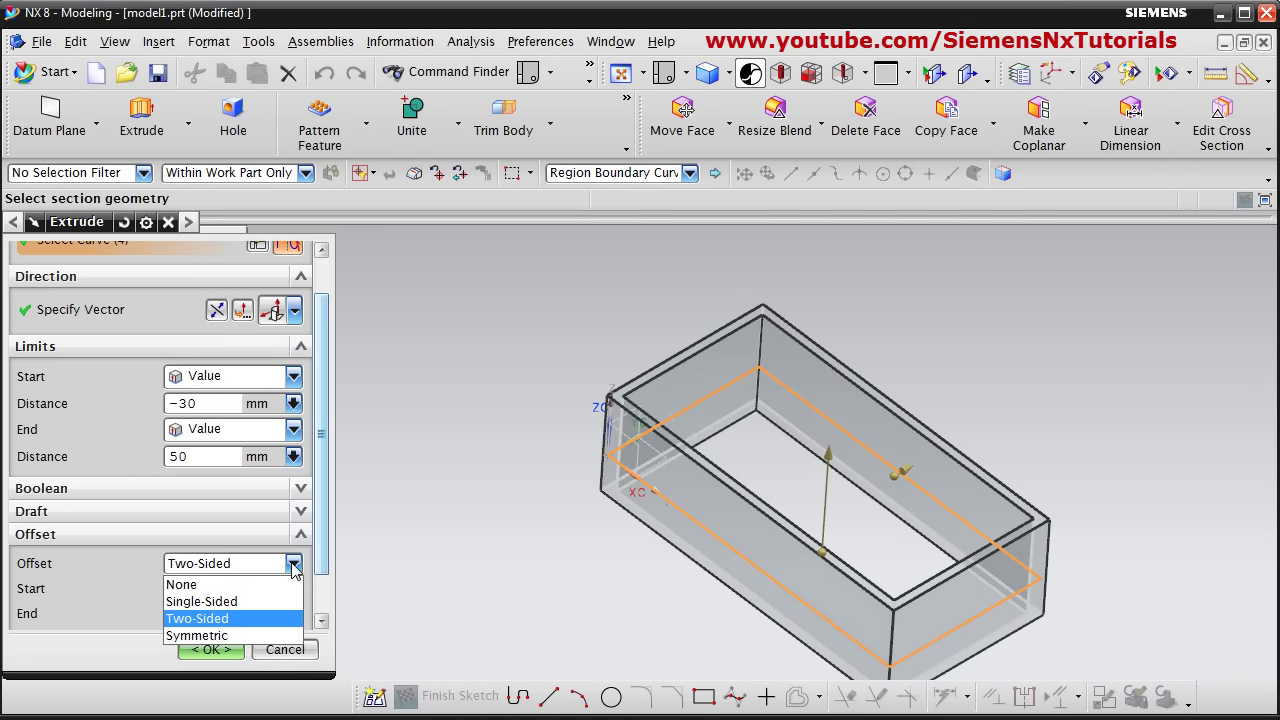
click(225, 638)
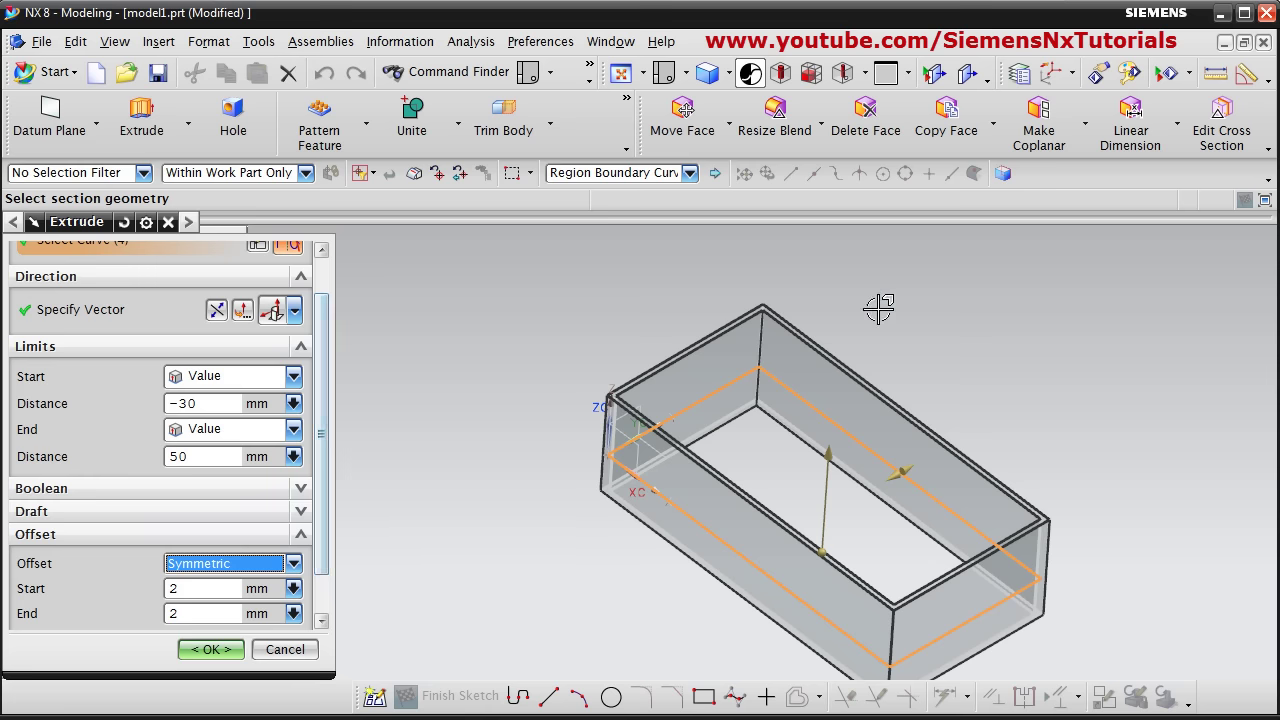
Step: Examine the symmetric offset's wall on both sides of the sketch rectangle in the top view
click(664, 74)
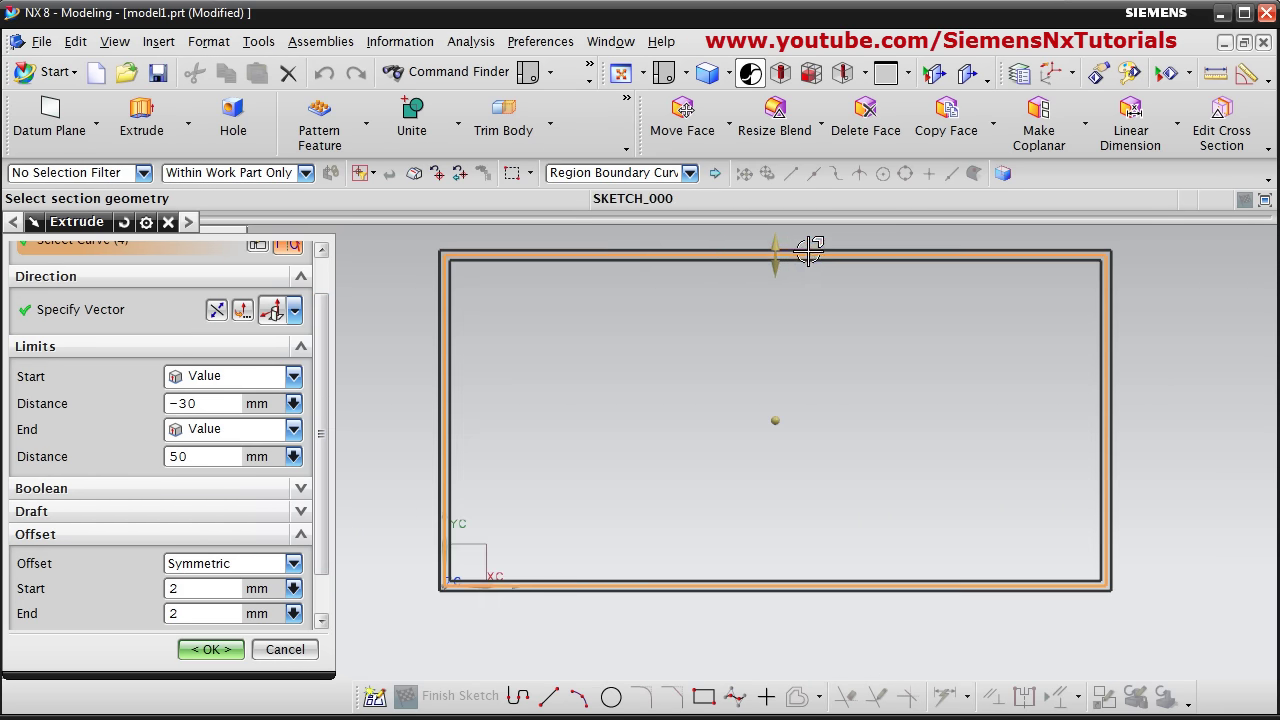
scroll(808, 250, up, 3)
scroll(830, 340, down, 2)
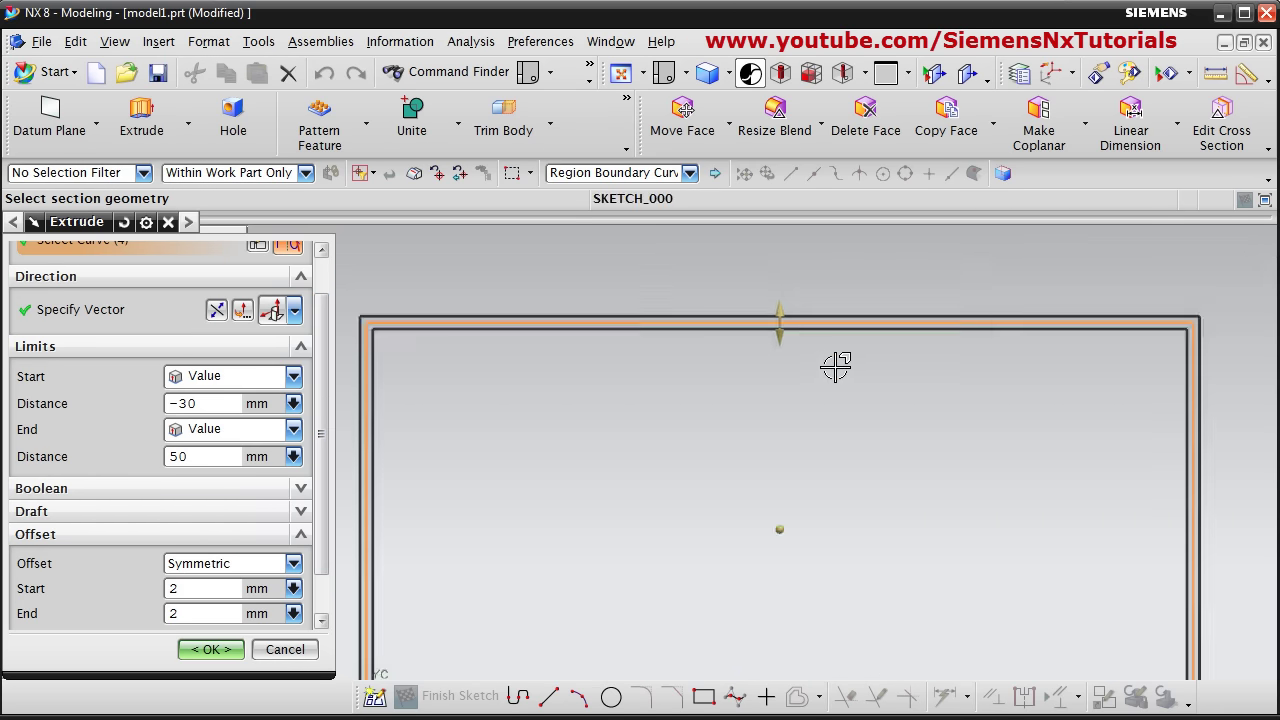
scroll(836, 367, down, 3)
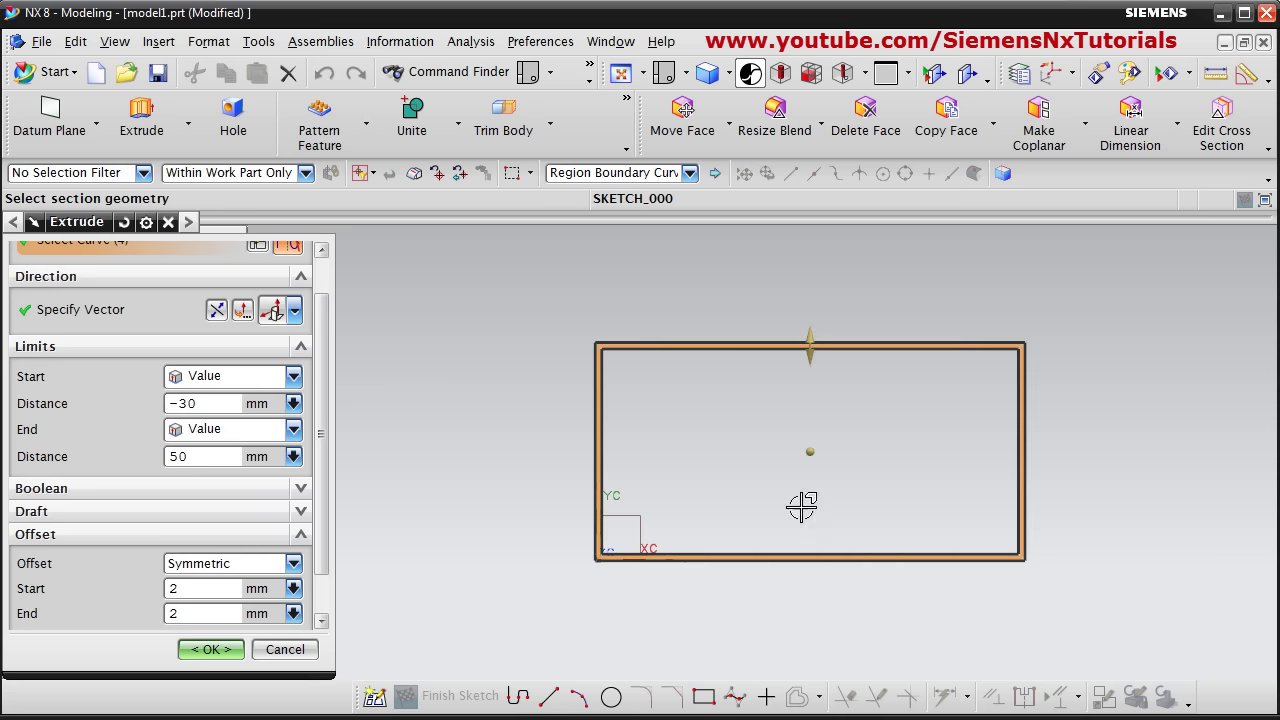
Step: Remove the extrusion's offset by setting its type to None
click(302, 537)
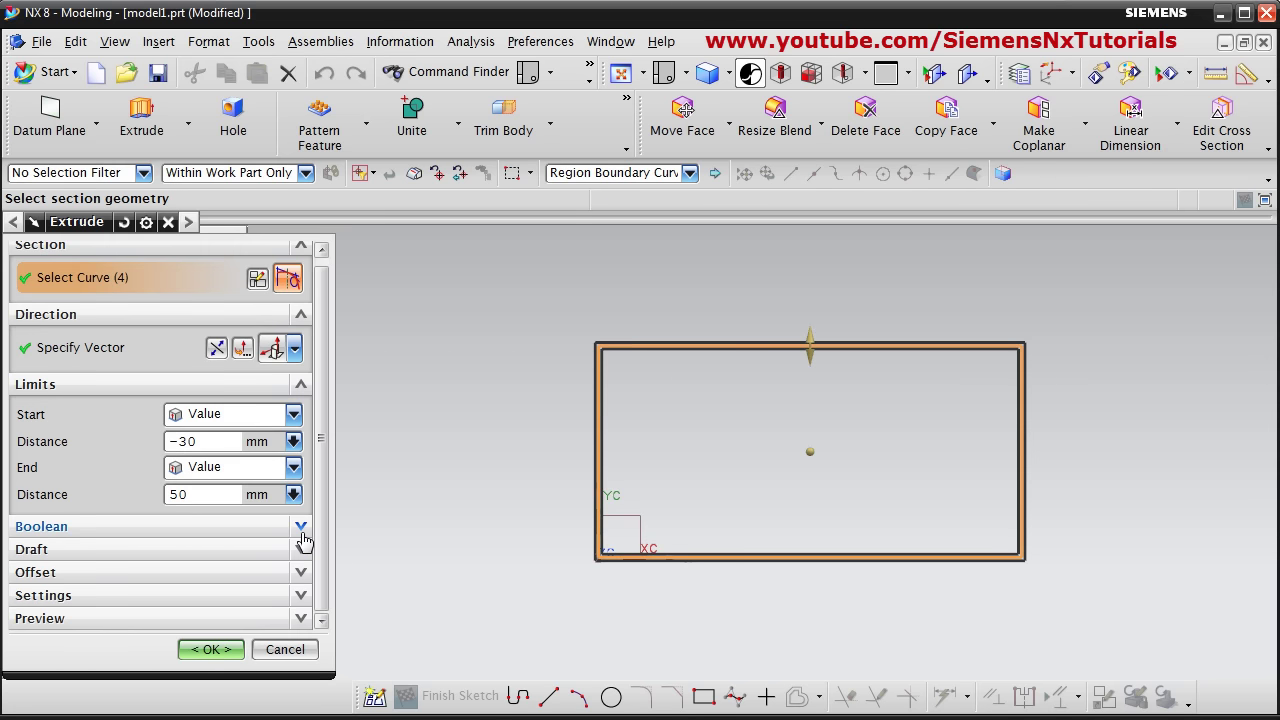
click(301, 597)
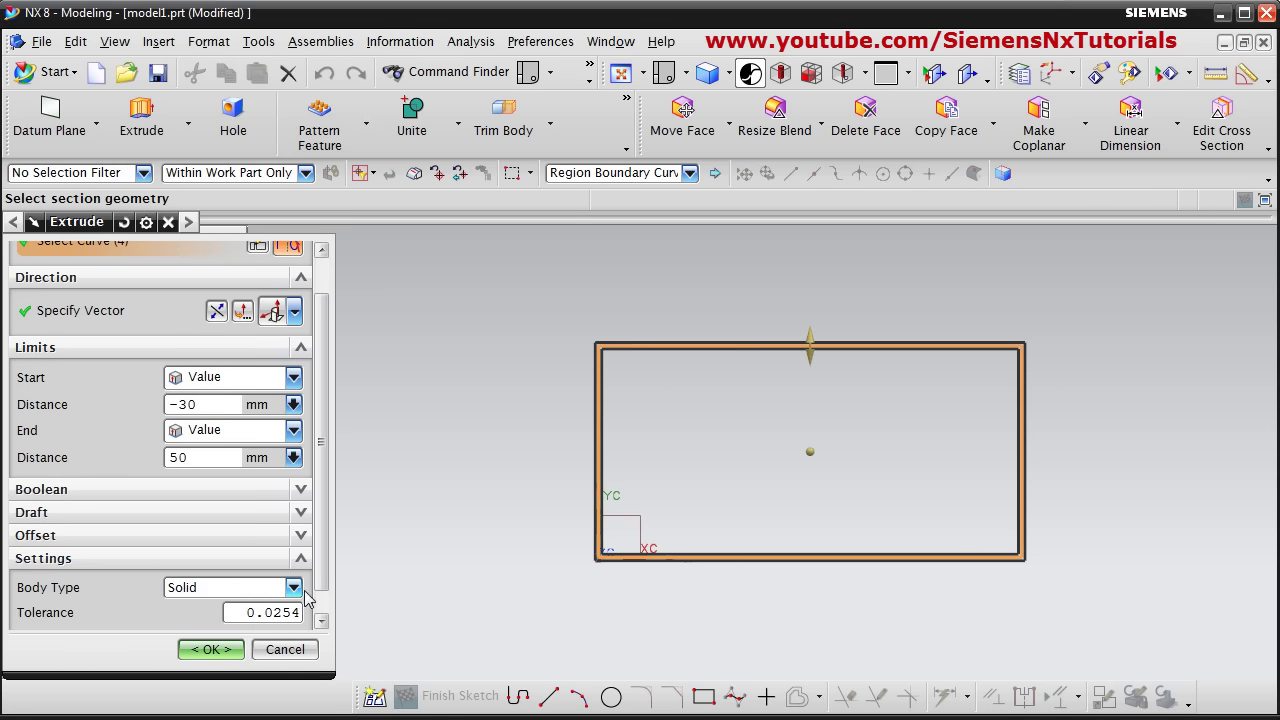
click(301, 568)
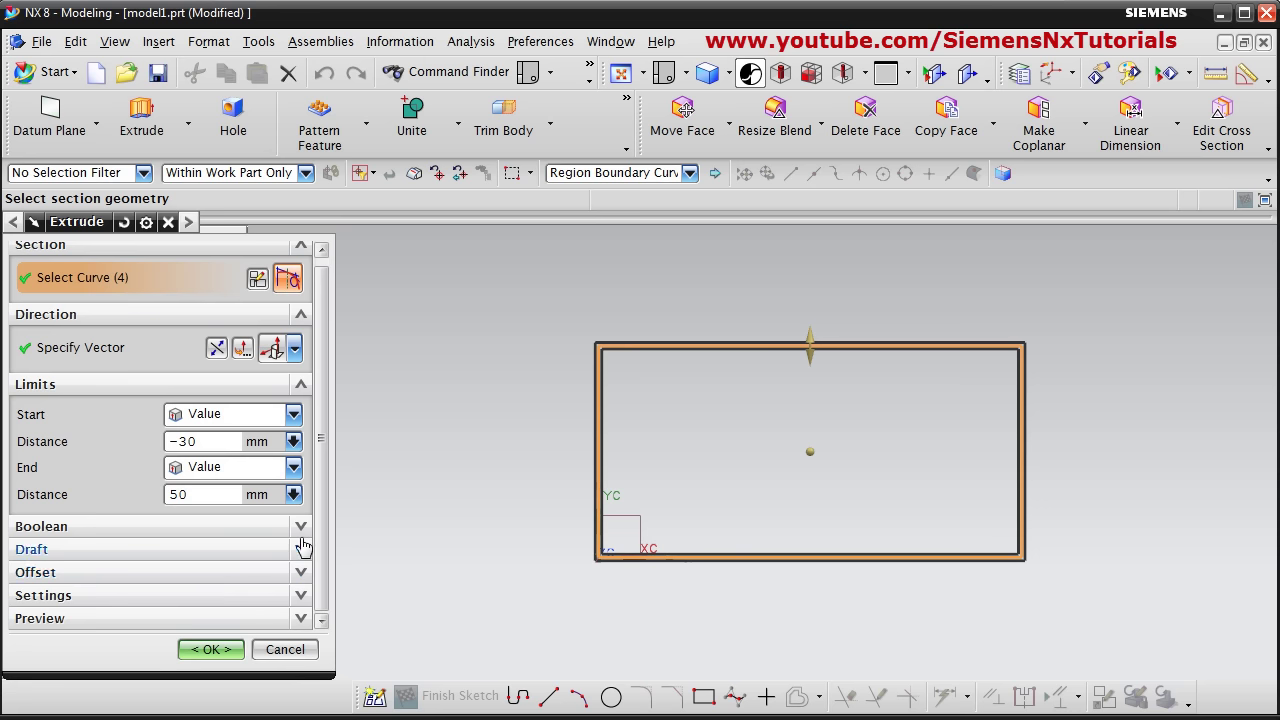
click(301, 575)
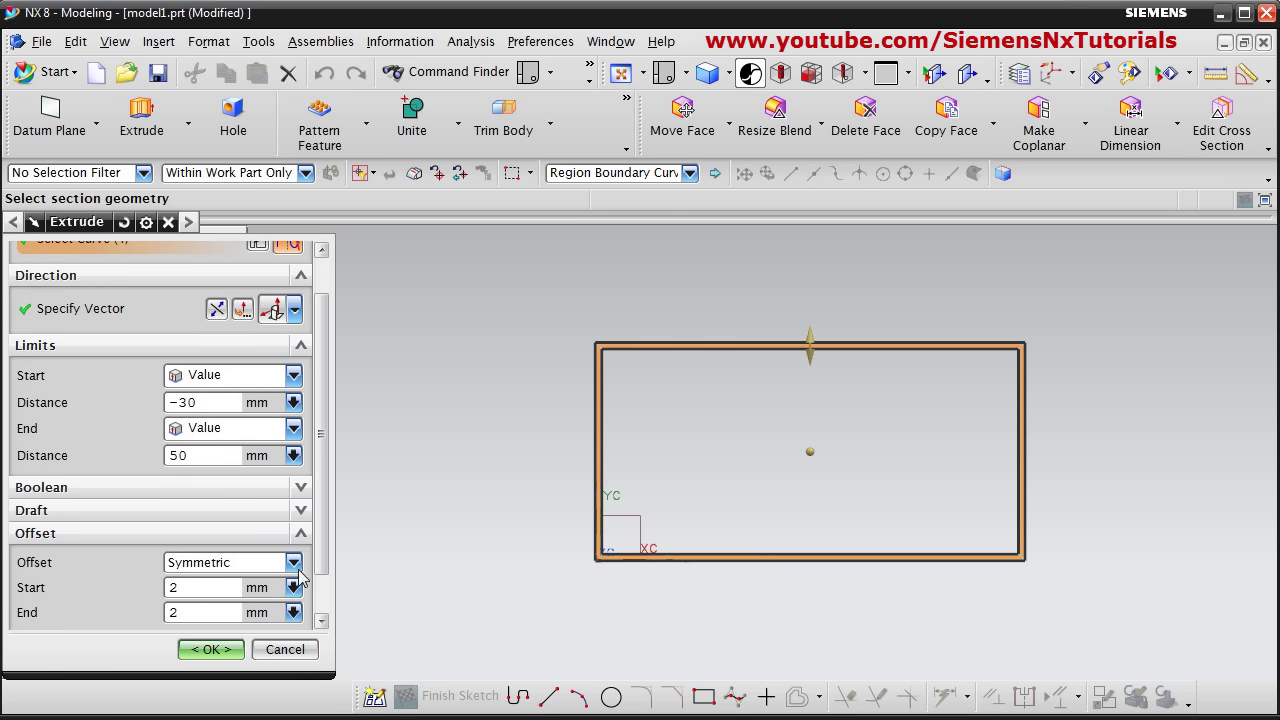
click(294, 564)
click(242, 584)
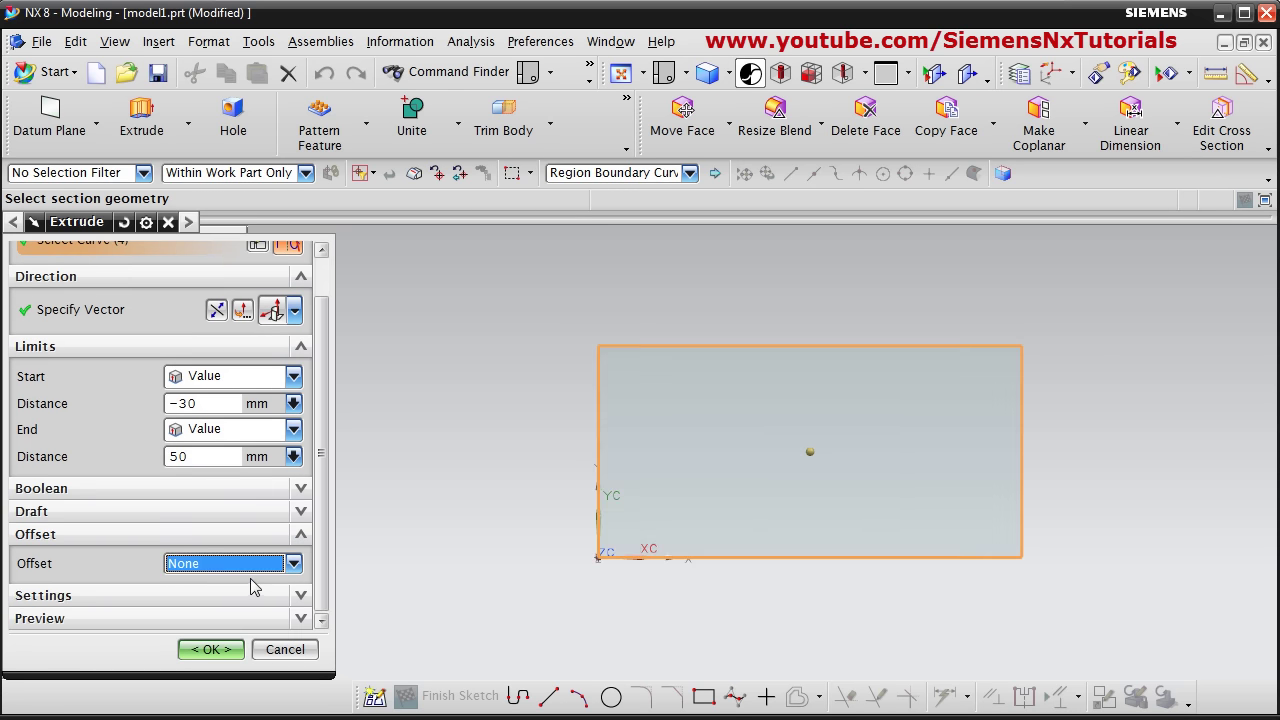
click(301, 536)
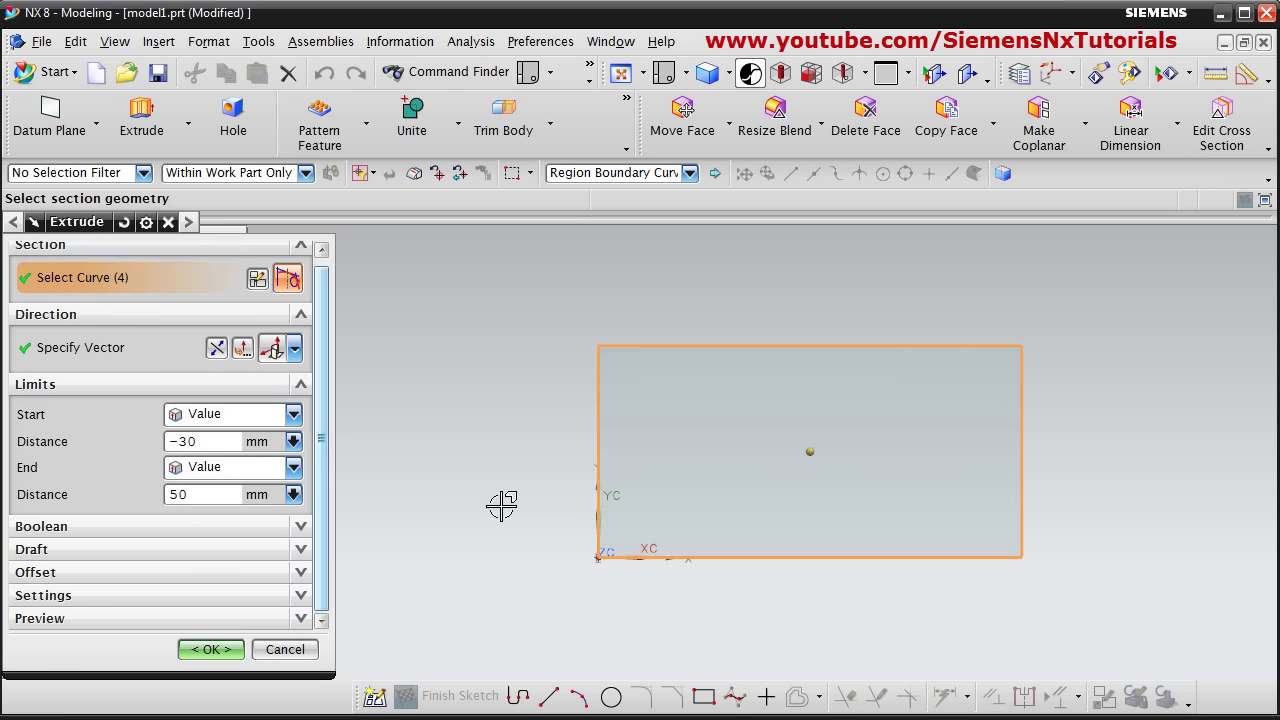
Step: Set the extrusion limits to a start of 0 mm and an end of 30 mm, and create the solid block
middle_drag(502, 505, 419, 401)
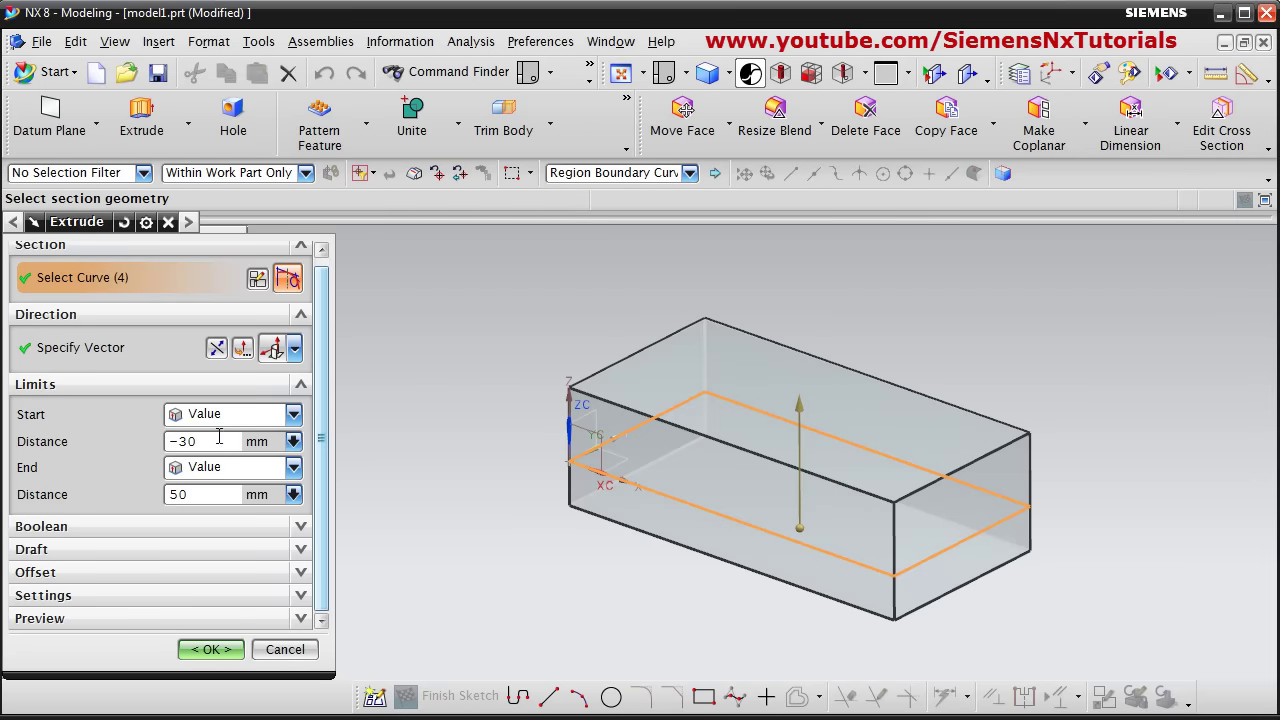
drag(219, 436, 149, 440)
text(0)
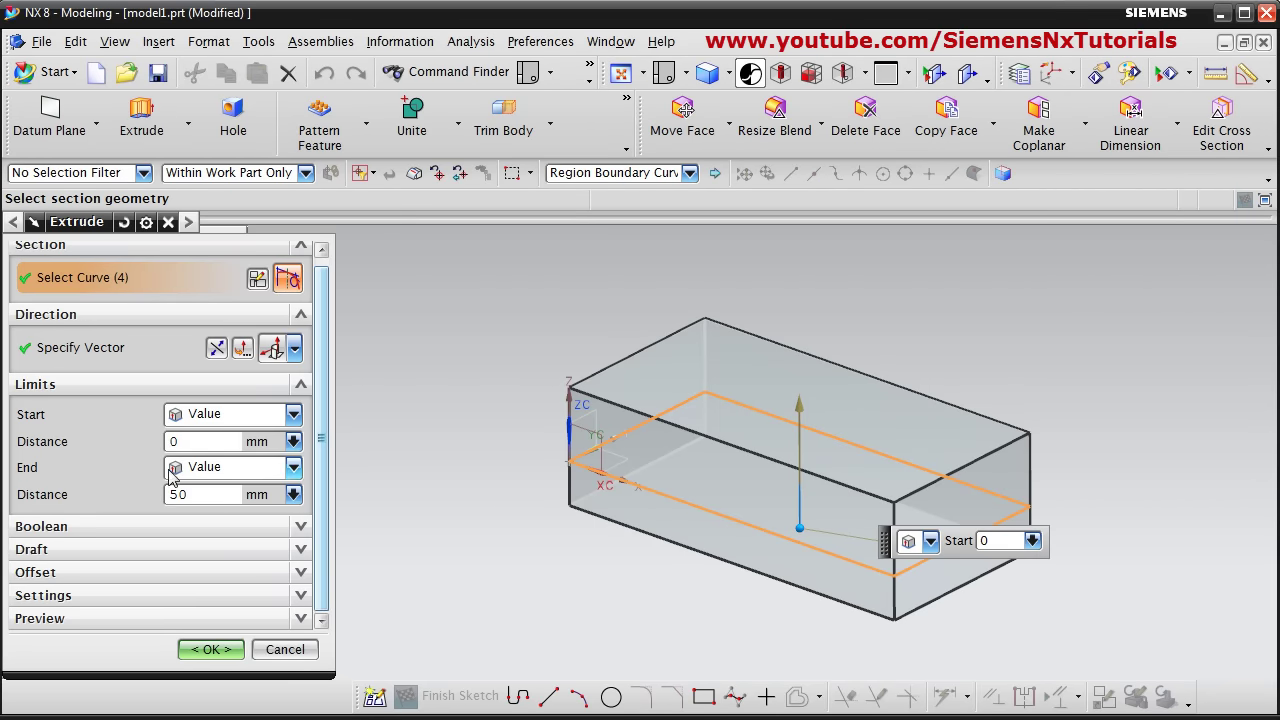
click(200, 494)
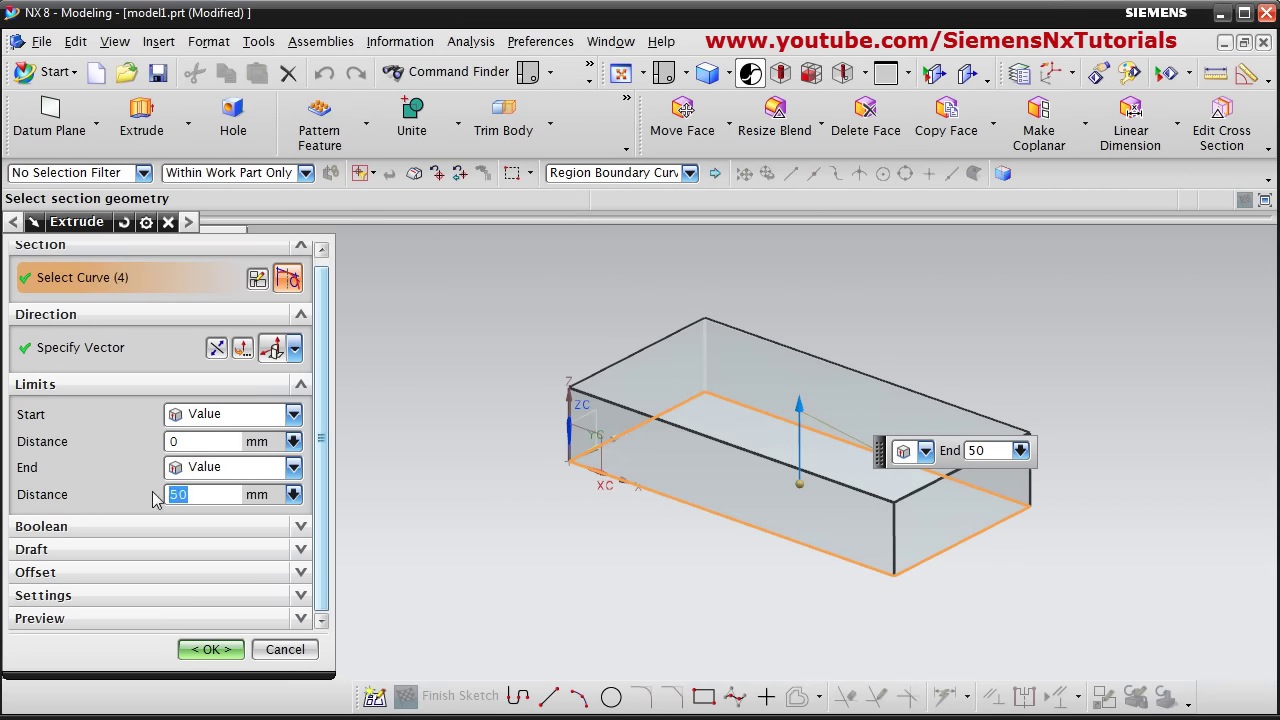
click(196, 441)
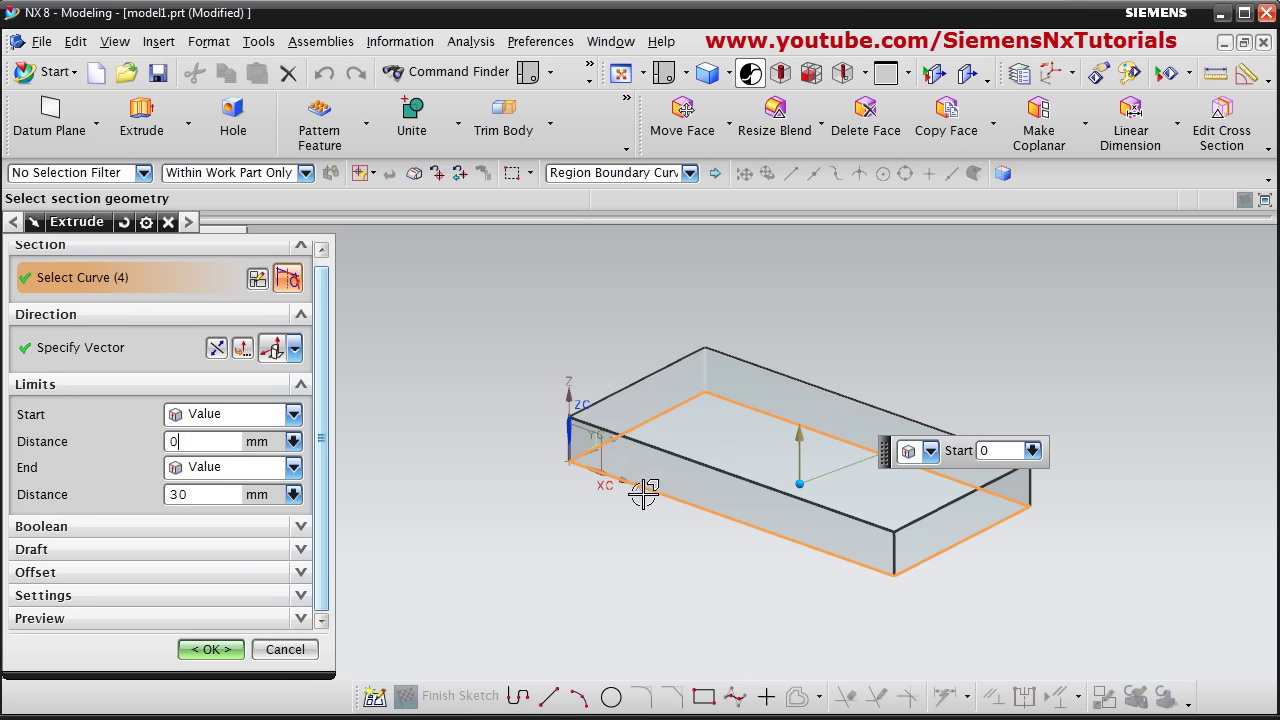
middle_drag(726, 531, 752, 540)
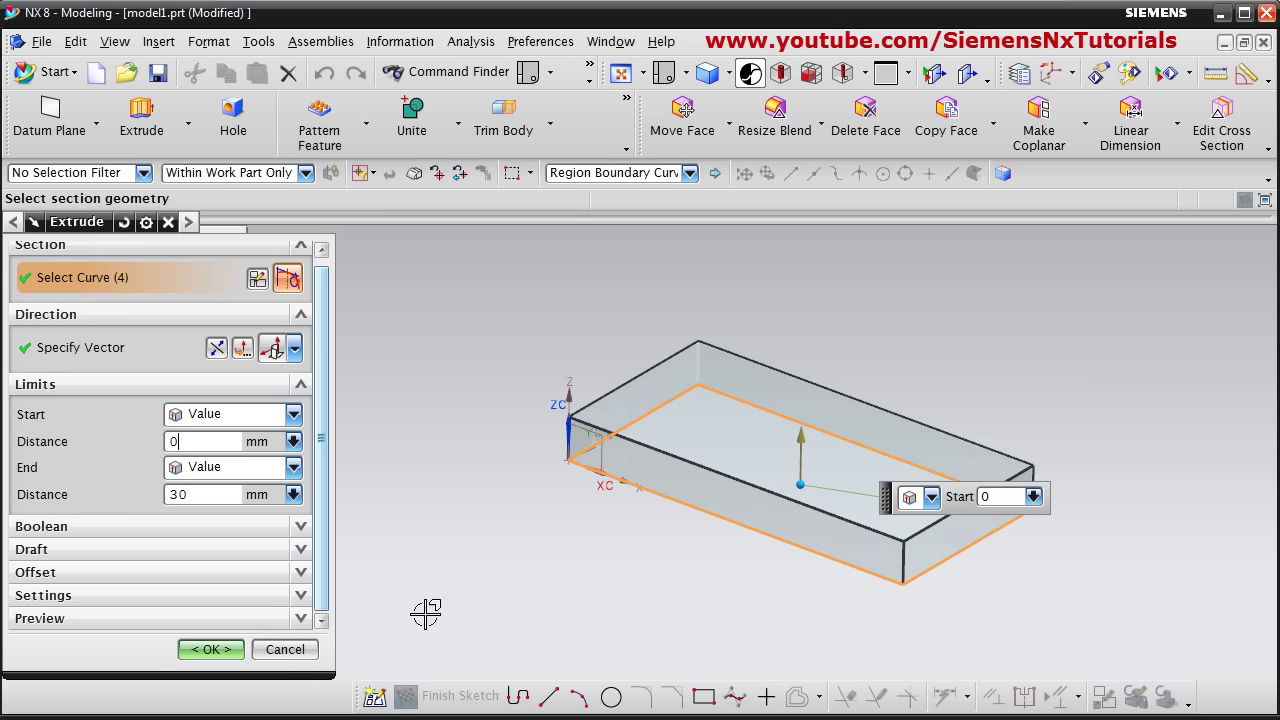
click(212, 650)
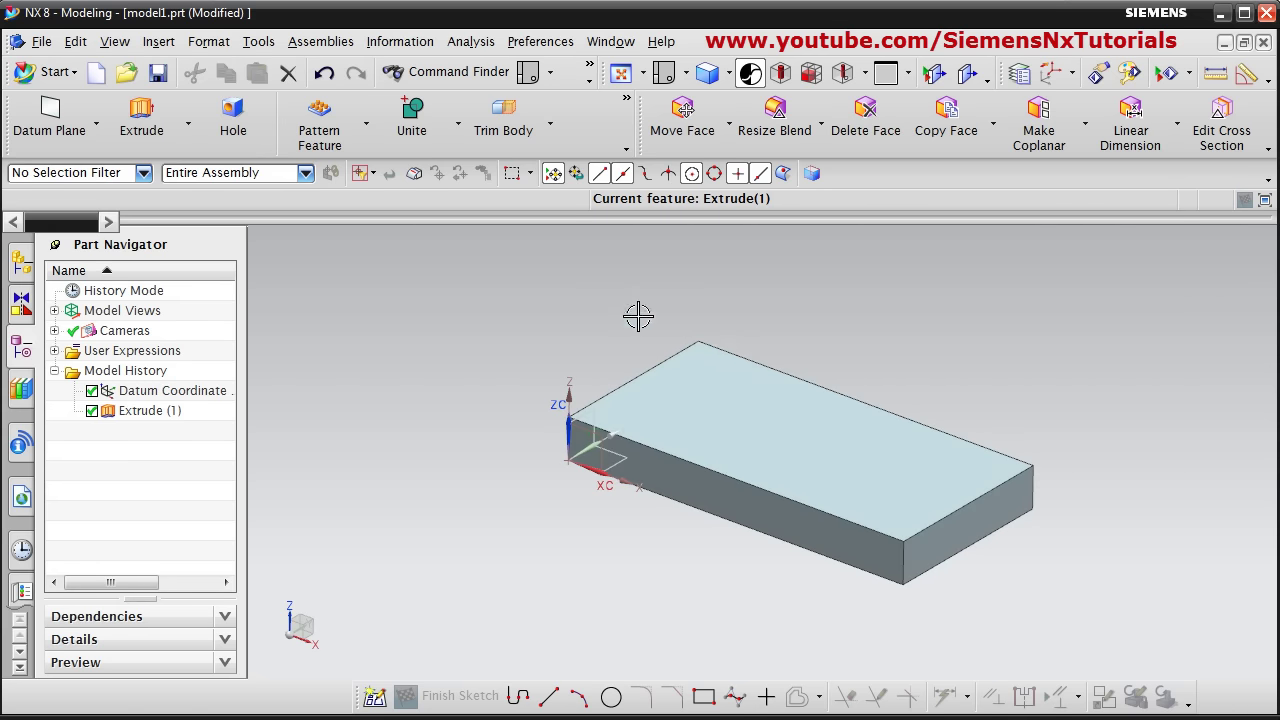
Step: Start a second Extrude with a new section sketch on the block's top face, using the far end corner as sketch origin
click(141, 128)
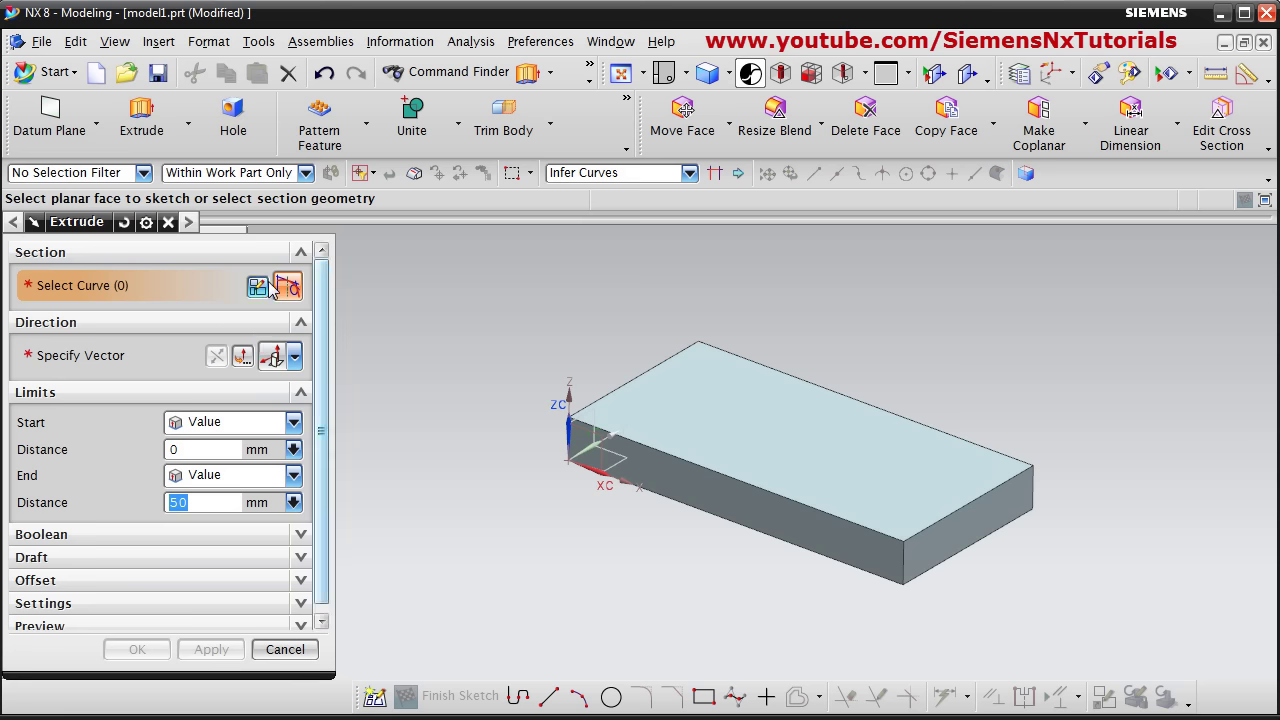
click(258, 289)
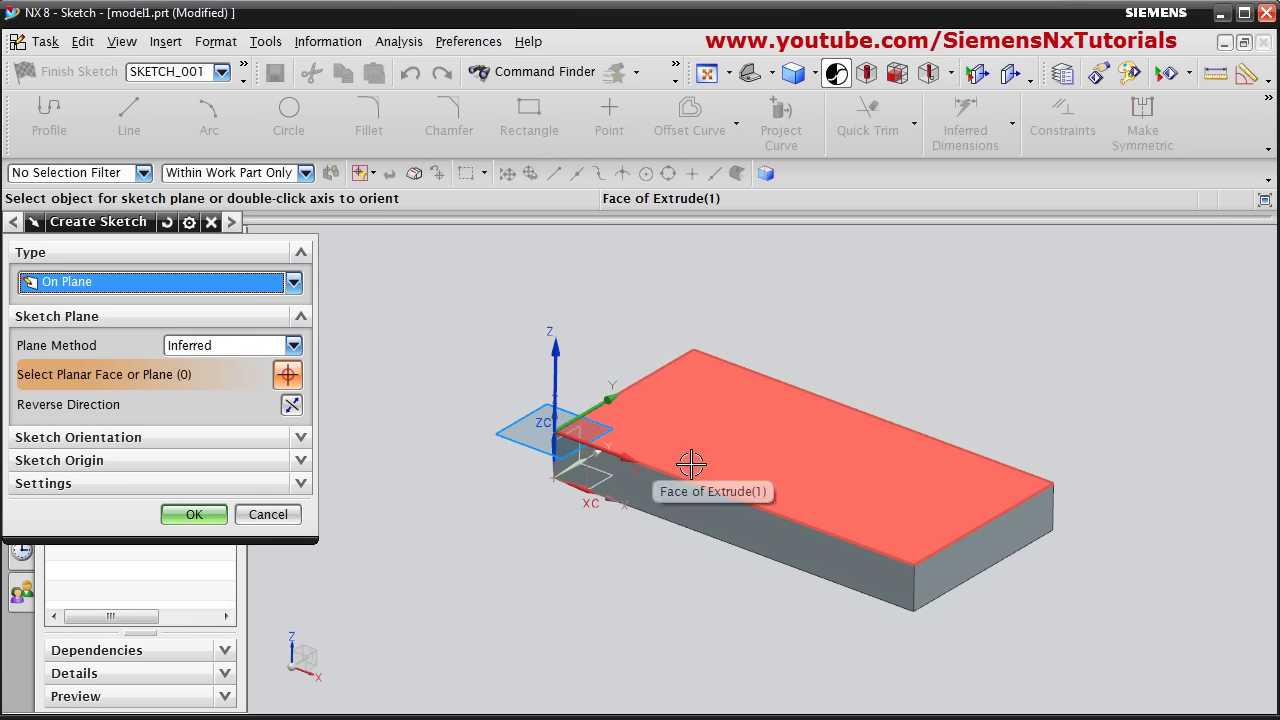
click(1014, 484)
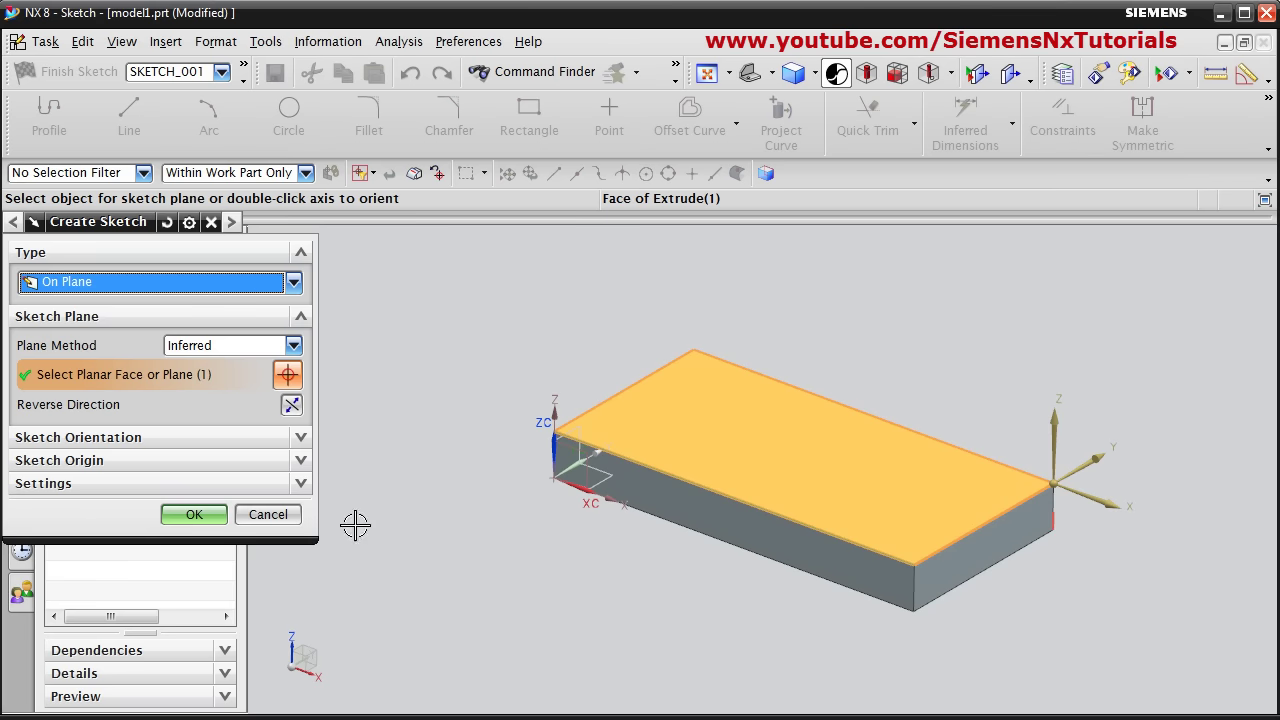
click(206, 519)
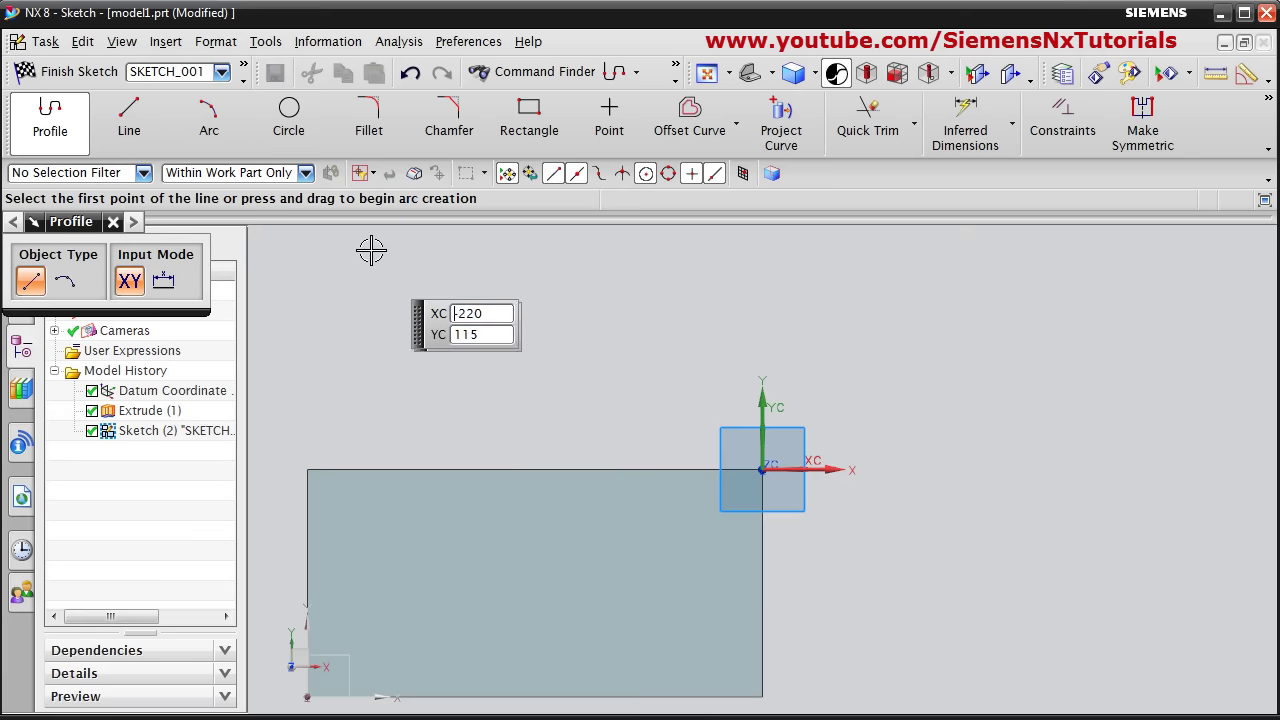
Step: Sketch a rectangle about 75 by 35 mm on the top face, starting at the sketch origin corner and extending inward
click(527, 138)
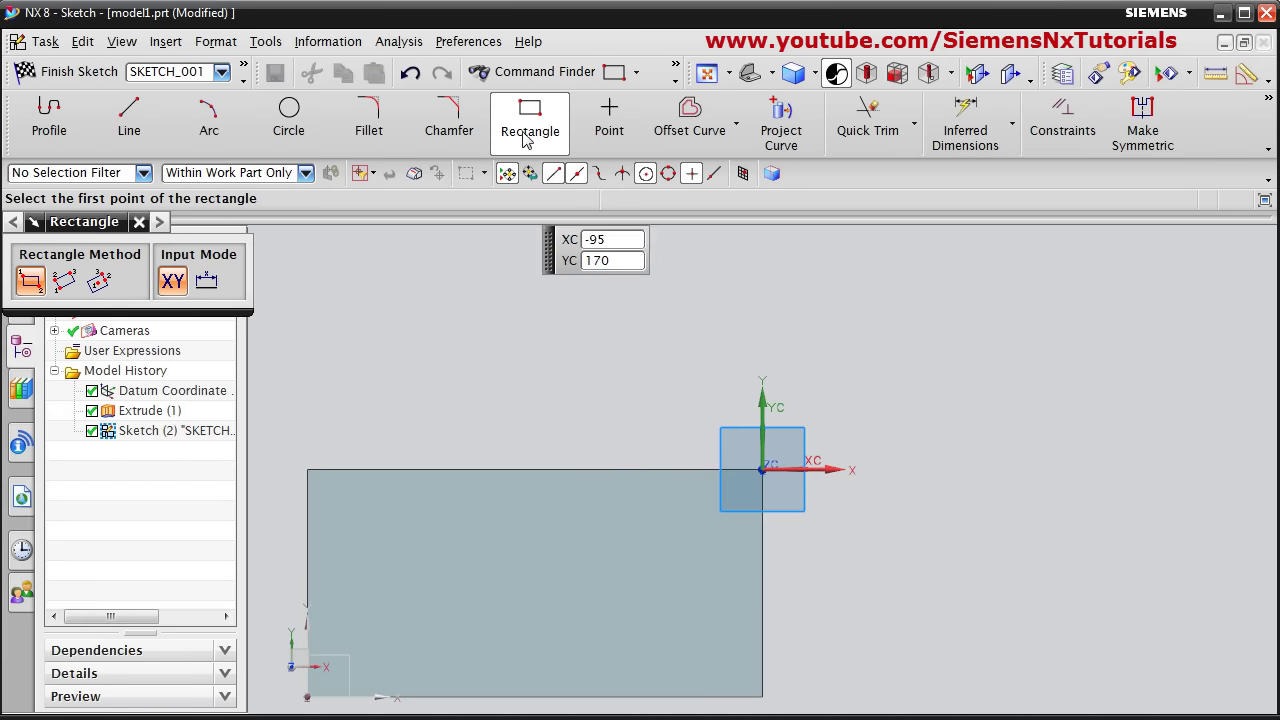
click(762, 469)
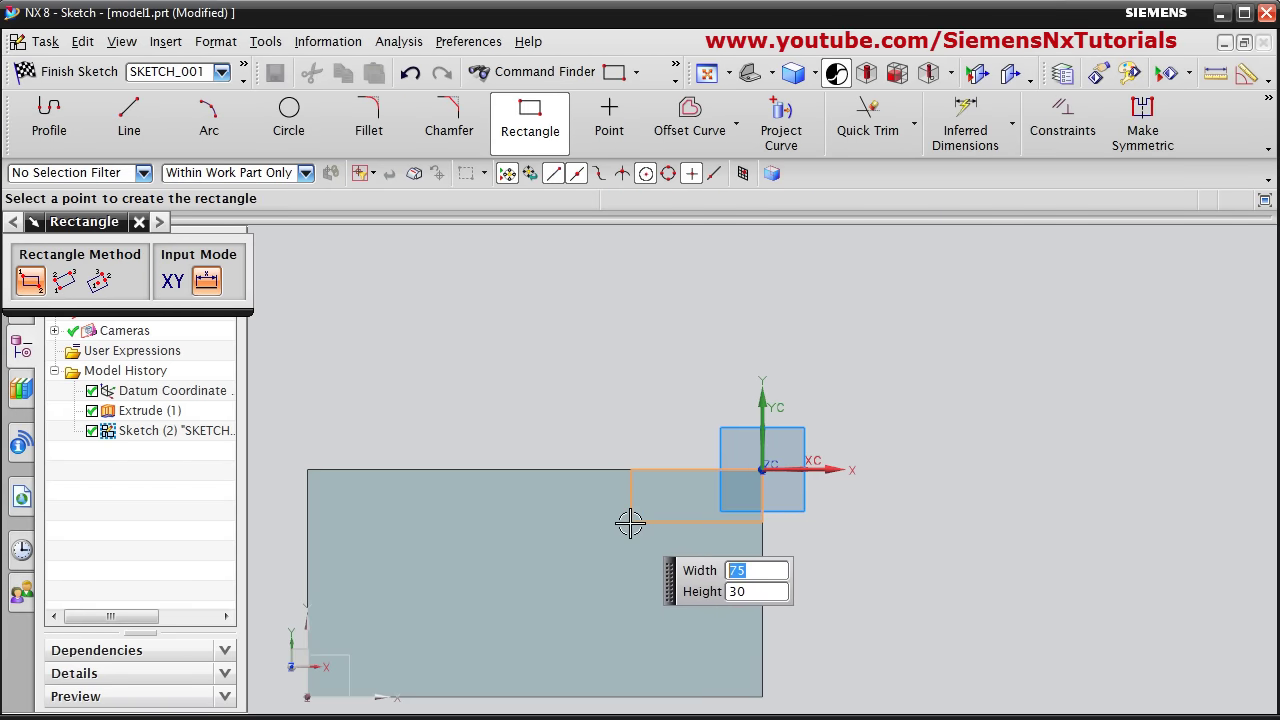
click(628, 528)
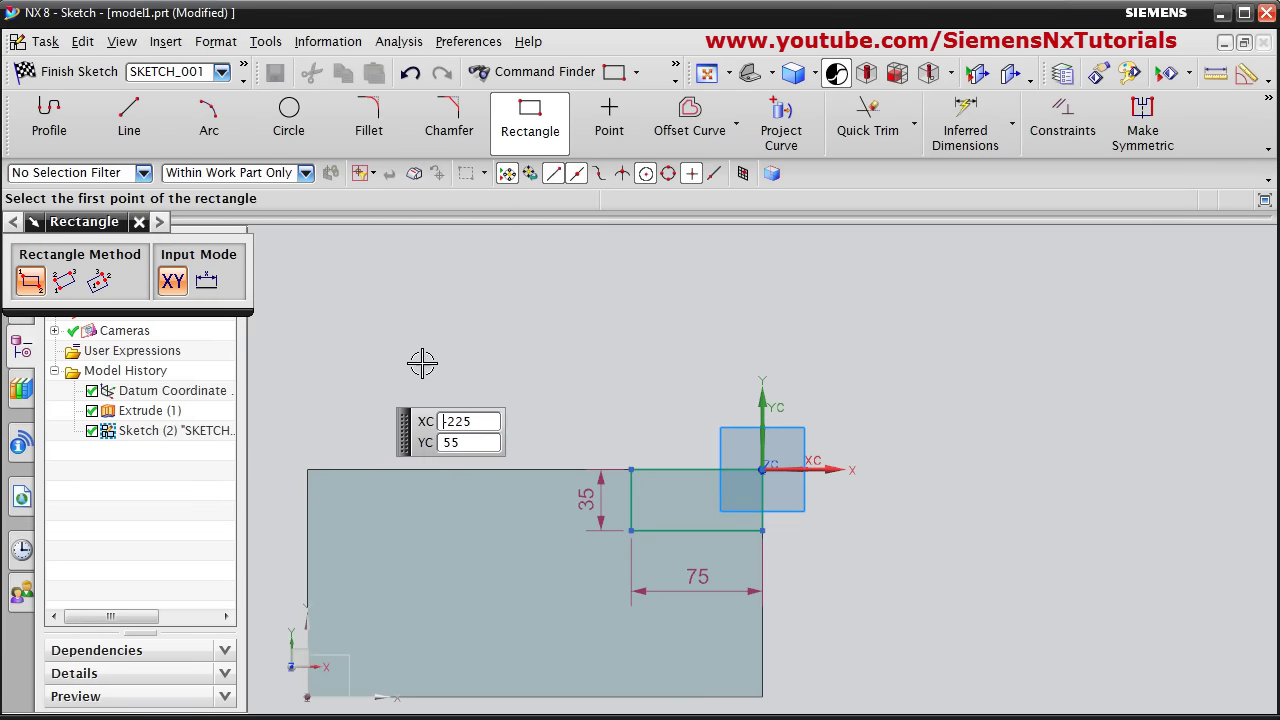
Step: Finish the sketch and extrude the rectangle upward 50 mm from the block's top face
click(79, 72)
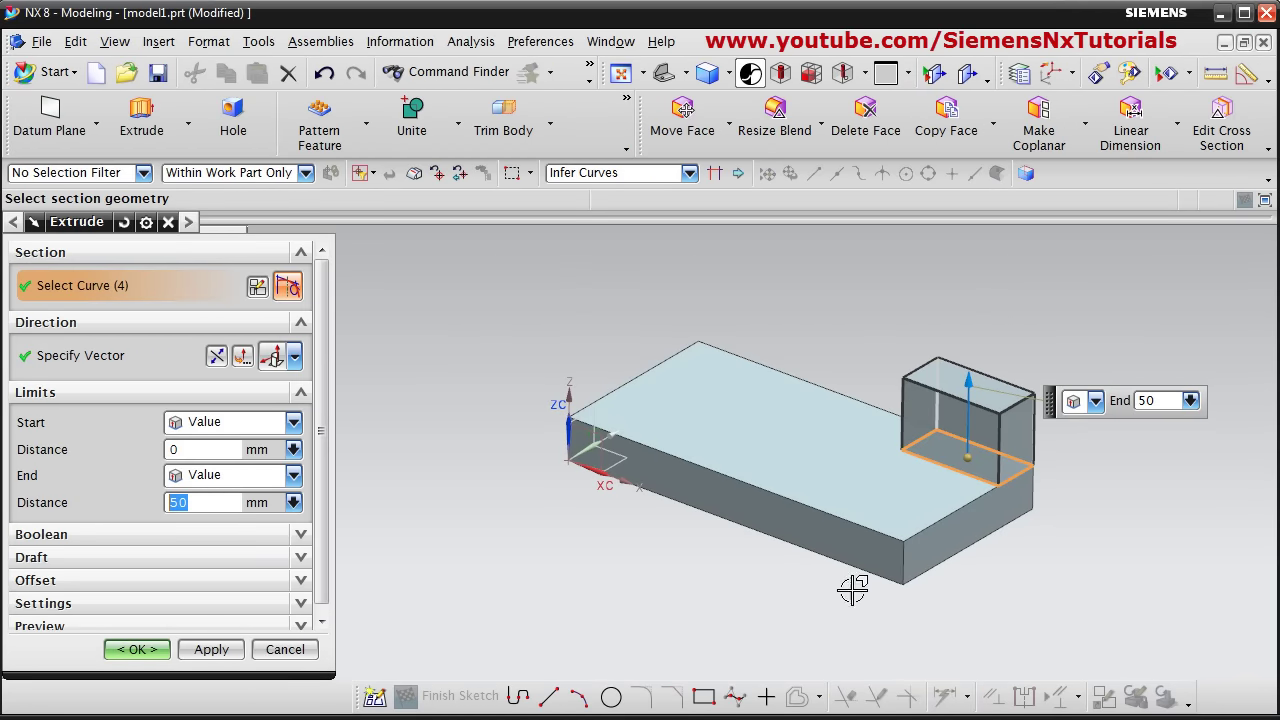
click(136, 649)
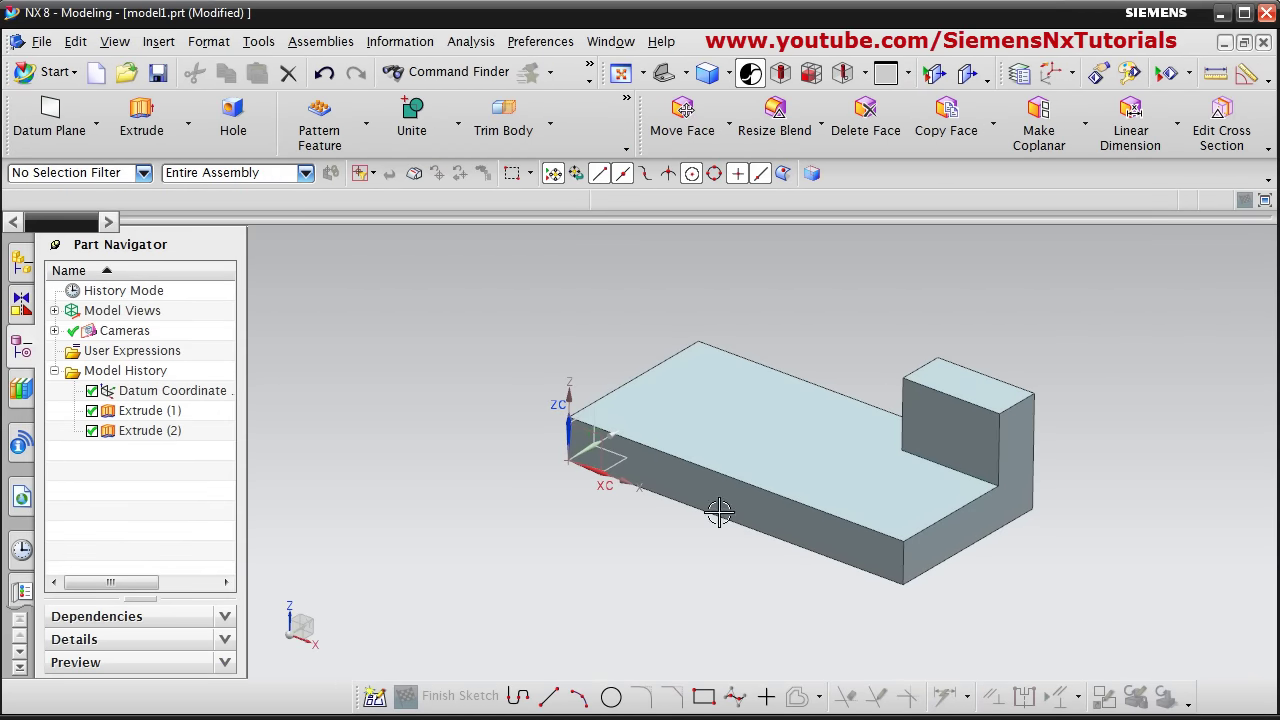
middle_drag(686, 563, 817, 457)
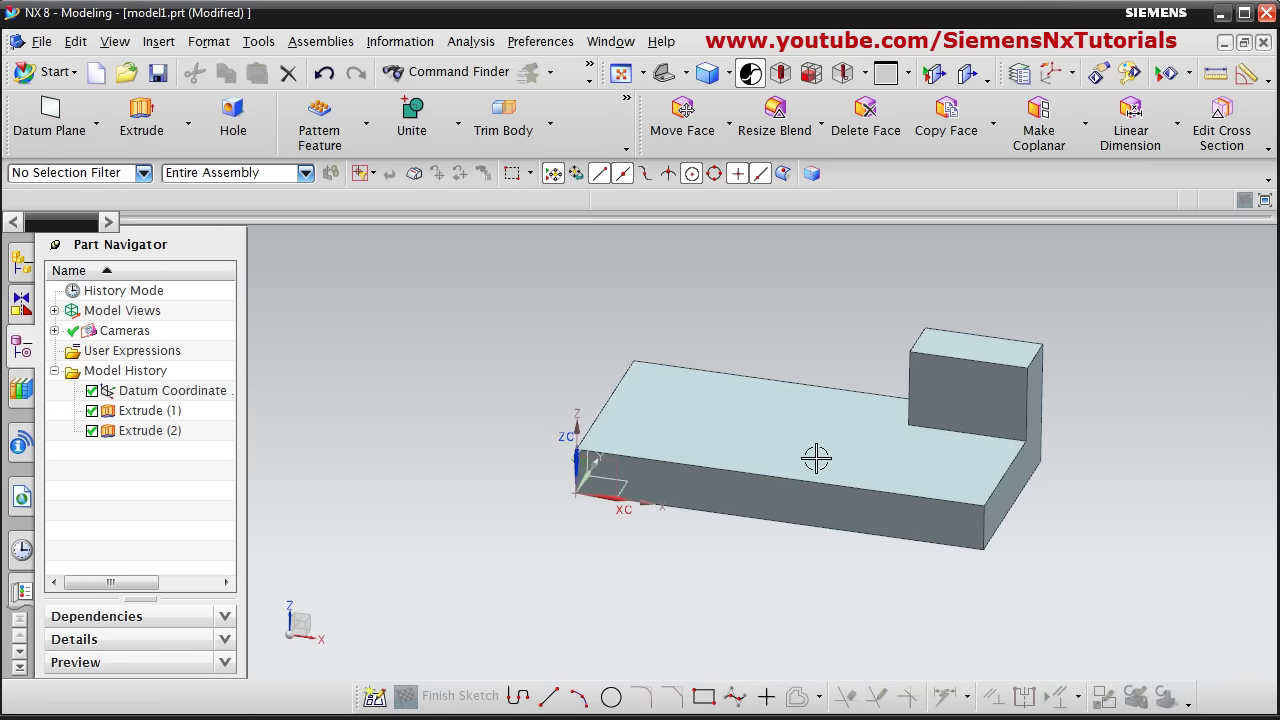
click(817, 455)
key(Escape)
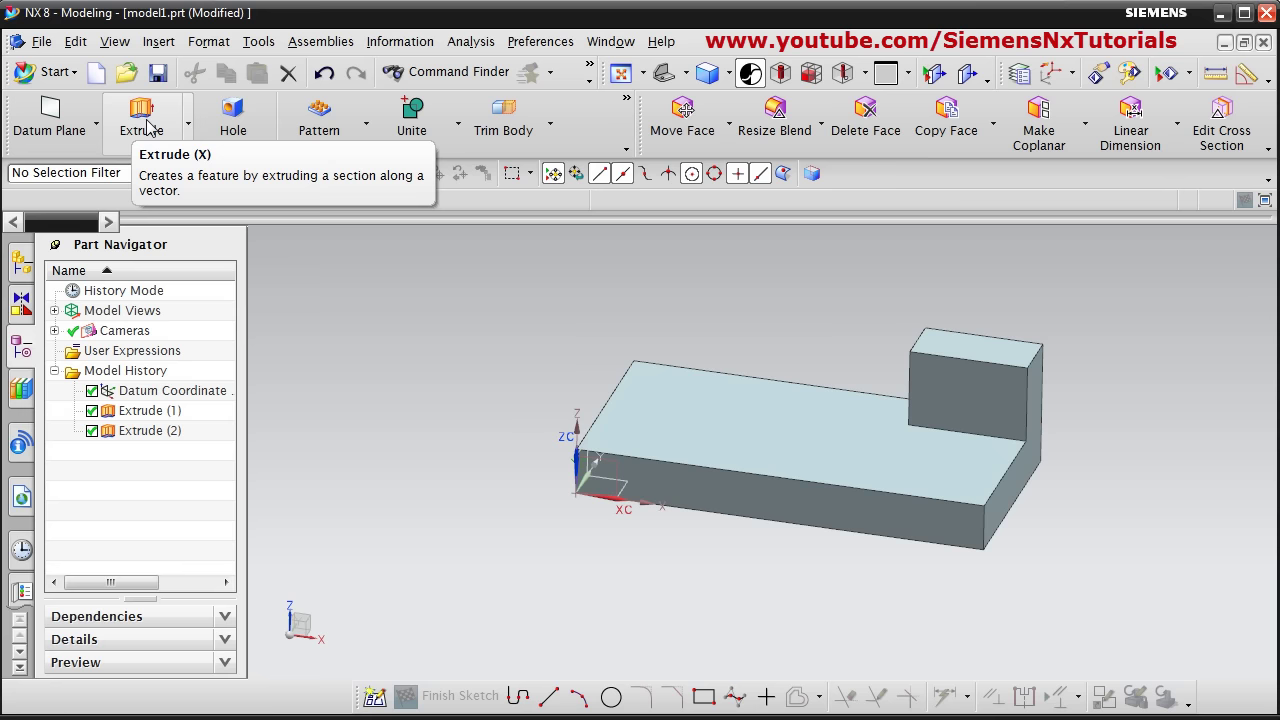
Step: Edit the second extrusion's Boolean to None and inspect it as a separate body on the block
double_click(140, 438)
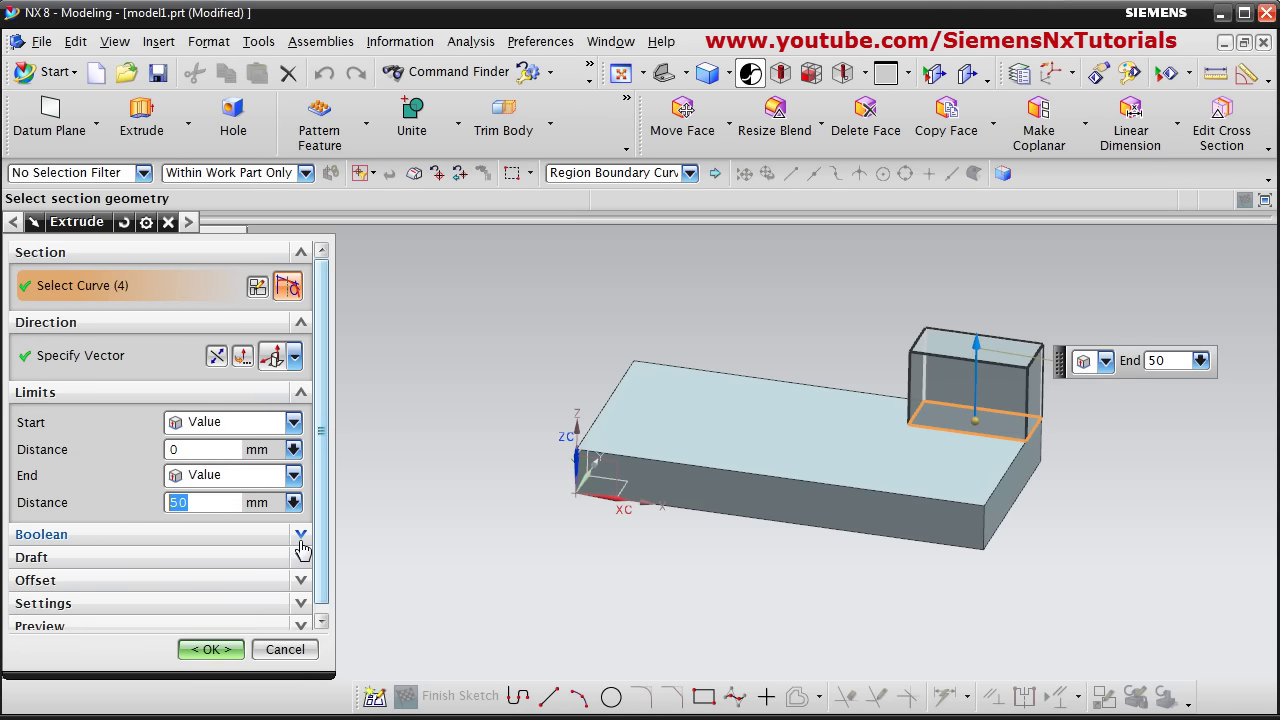
click(301, 538)
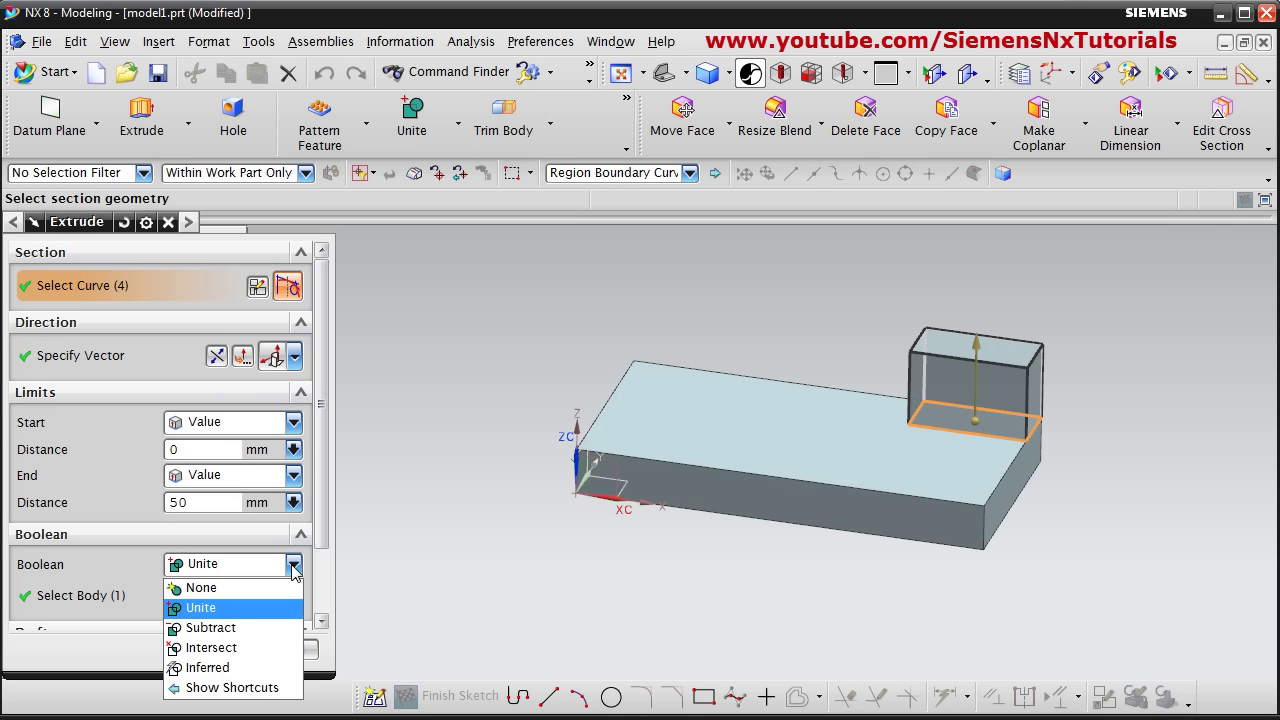
click(213, 597)
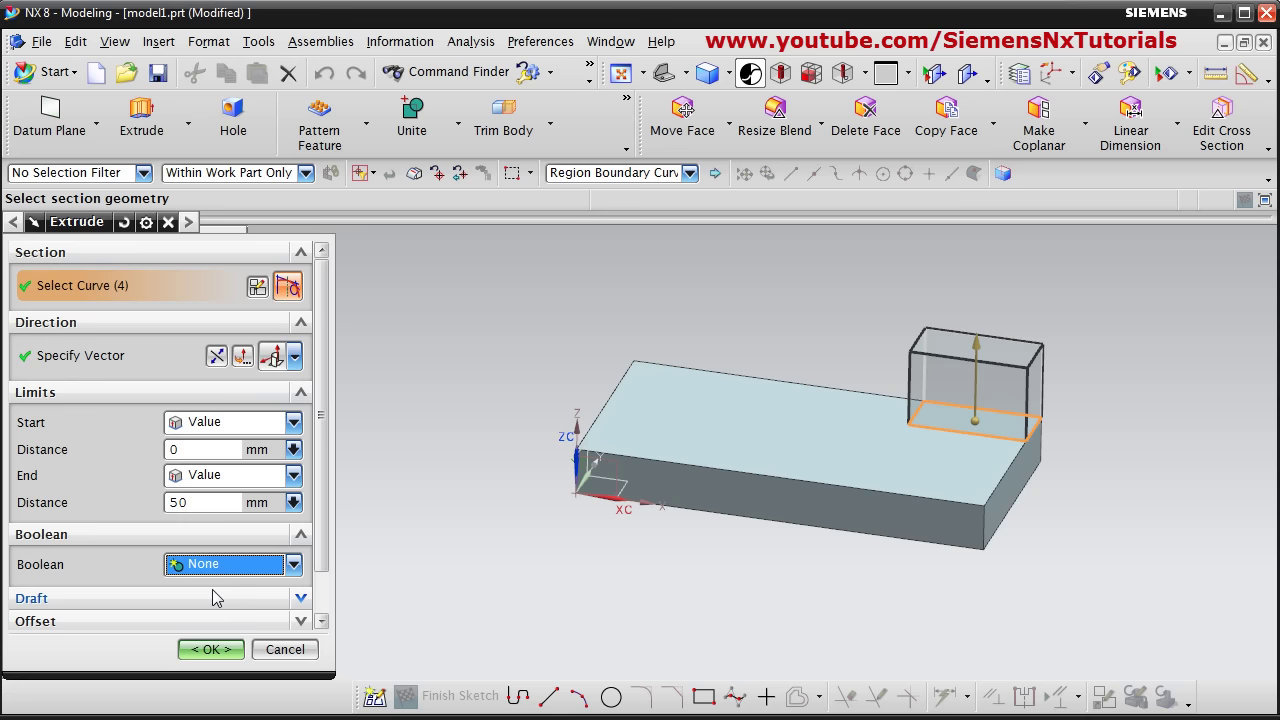
click(210, 649)
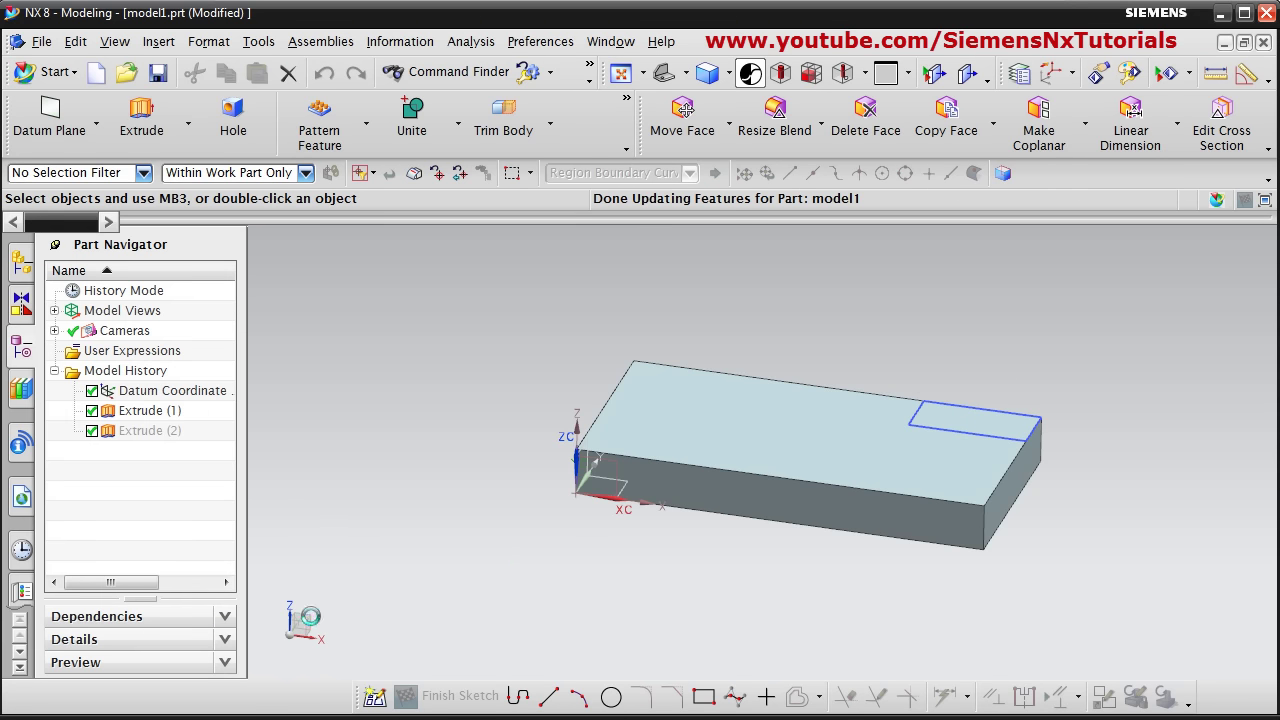
middle_drag(1085, 563, 934, 563)
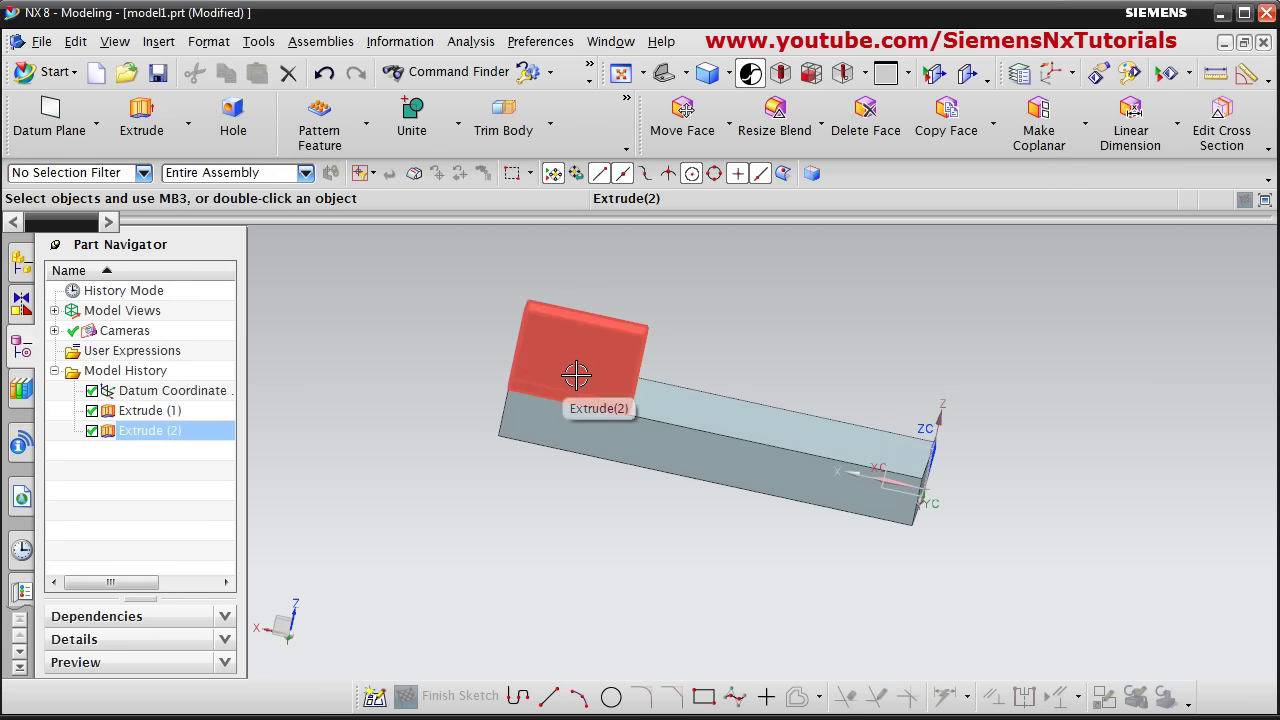
middle_drag(603, 489, 650, 510)
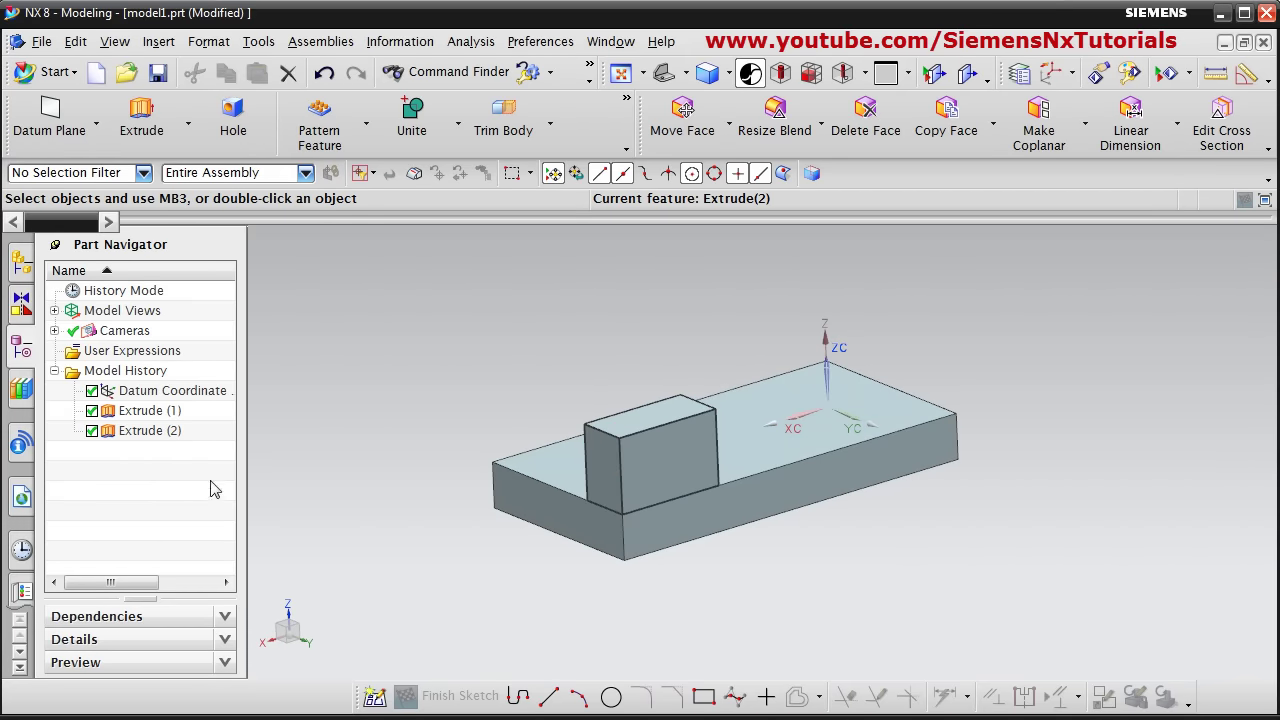
Step: Edit the second extrusion's Boolean to Unite so it merges with the base block
double_click(150, 431)
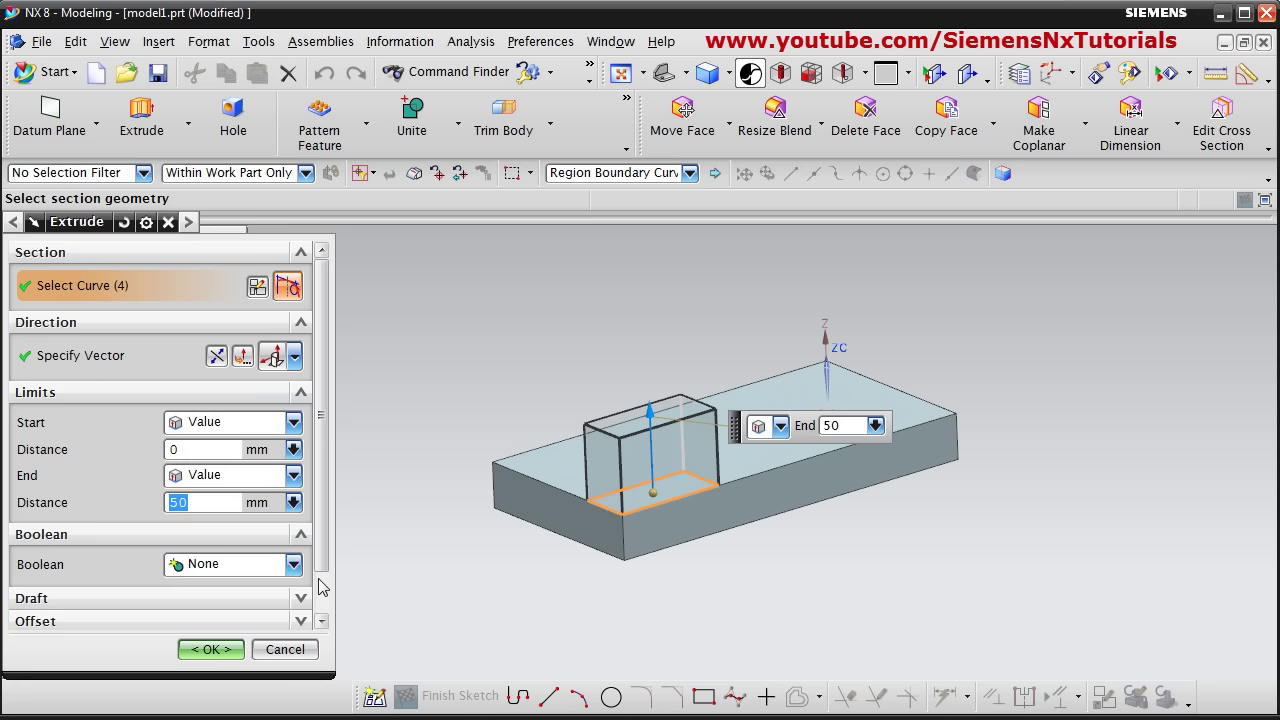
click(294, 564)
click(233, 607)
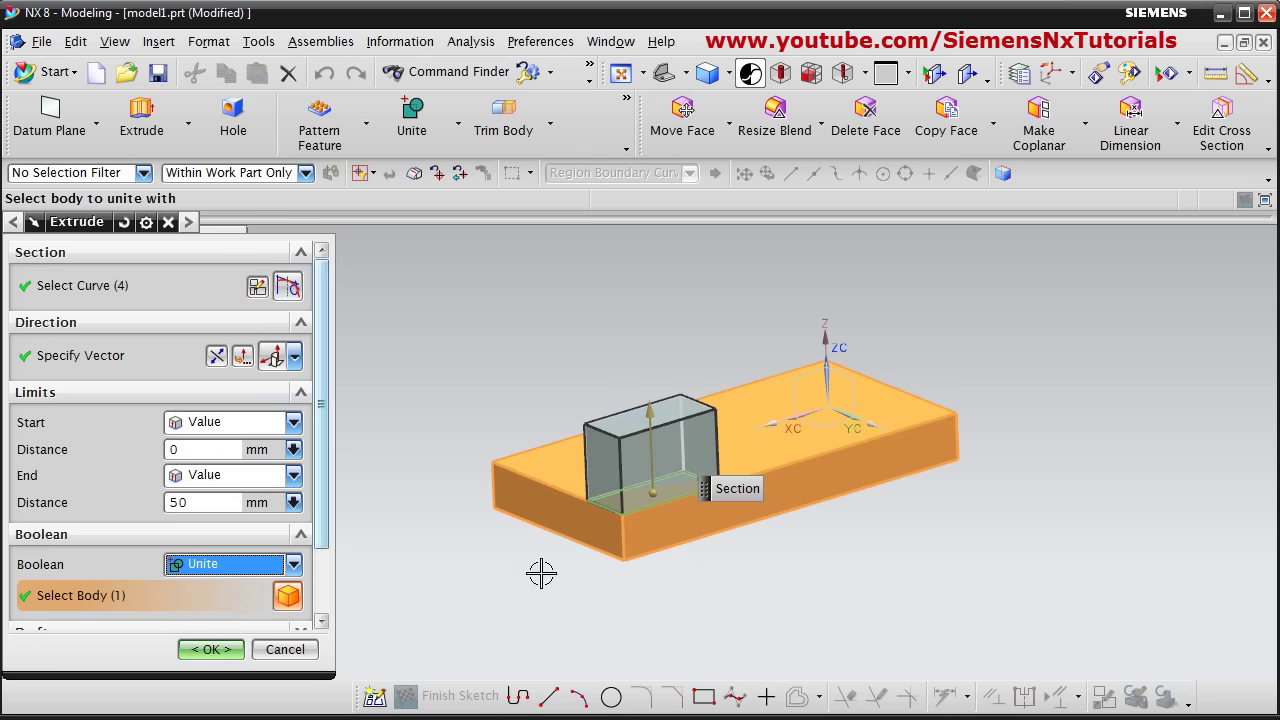
click(211, 649)
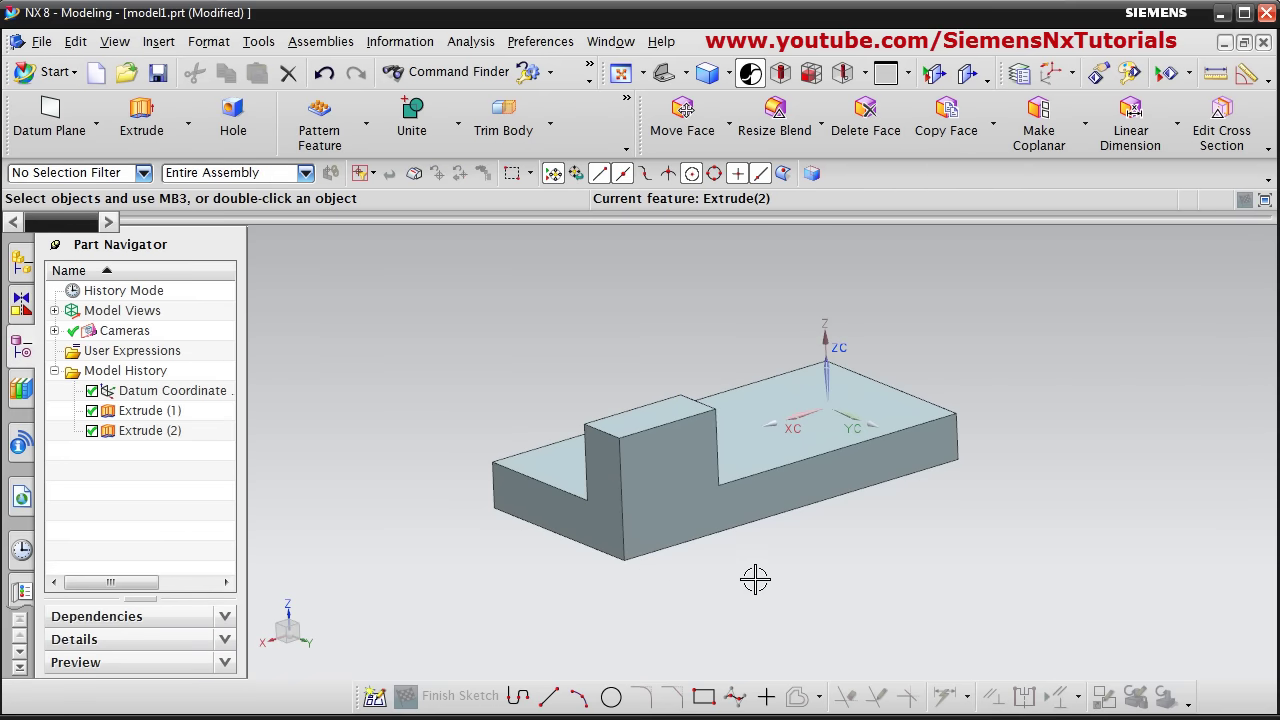
Step: Start an Extrude with a new section sketch placed on the base block's top face
middle_drag(569, 577, 669, 583)
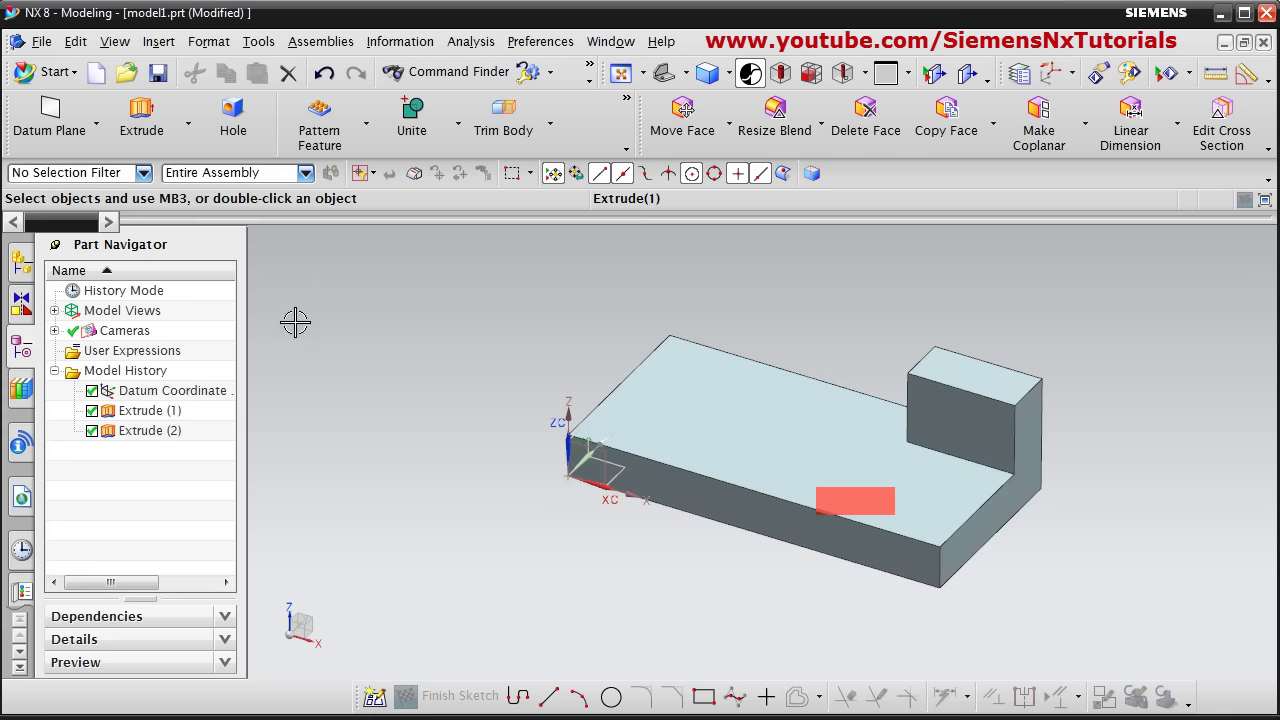
click(147, 131)
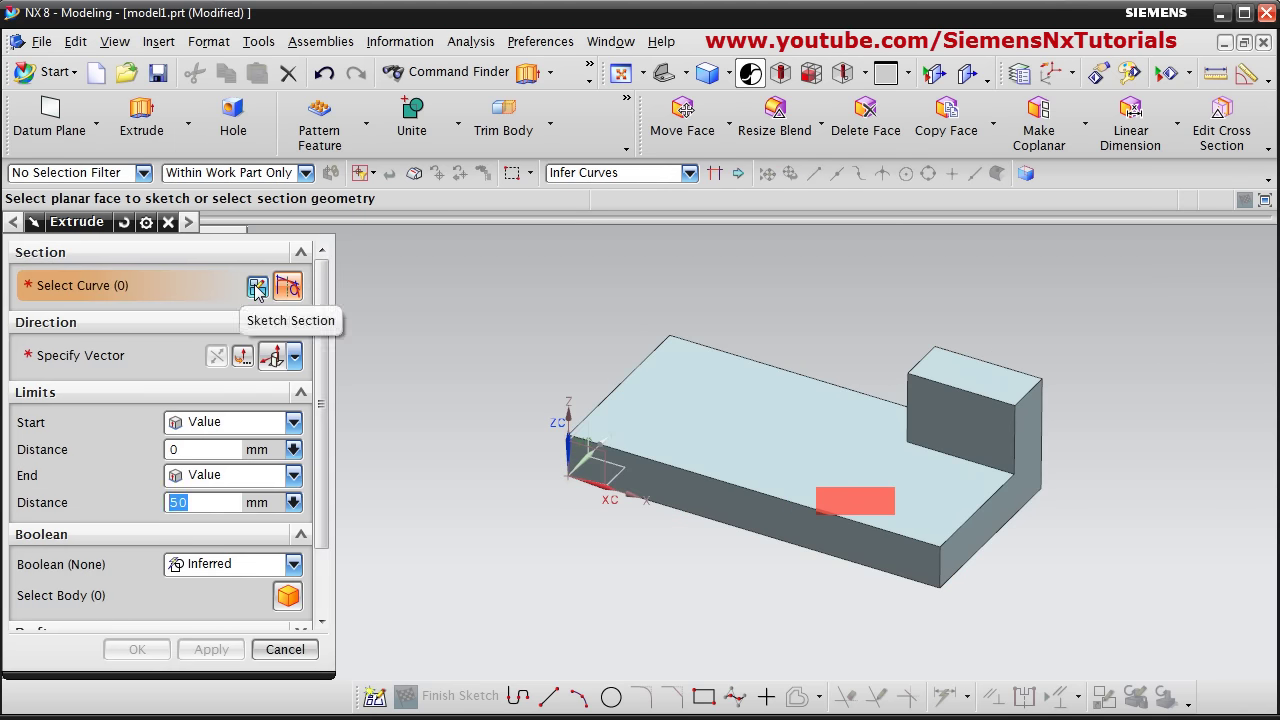
click(257, 288)
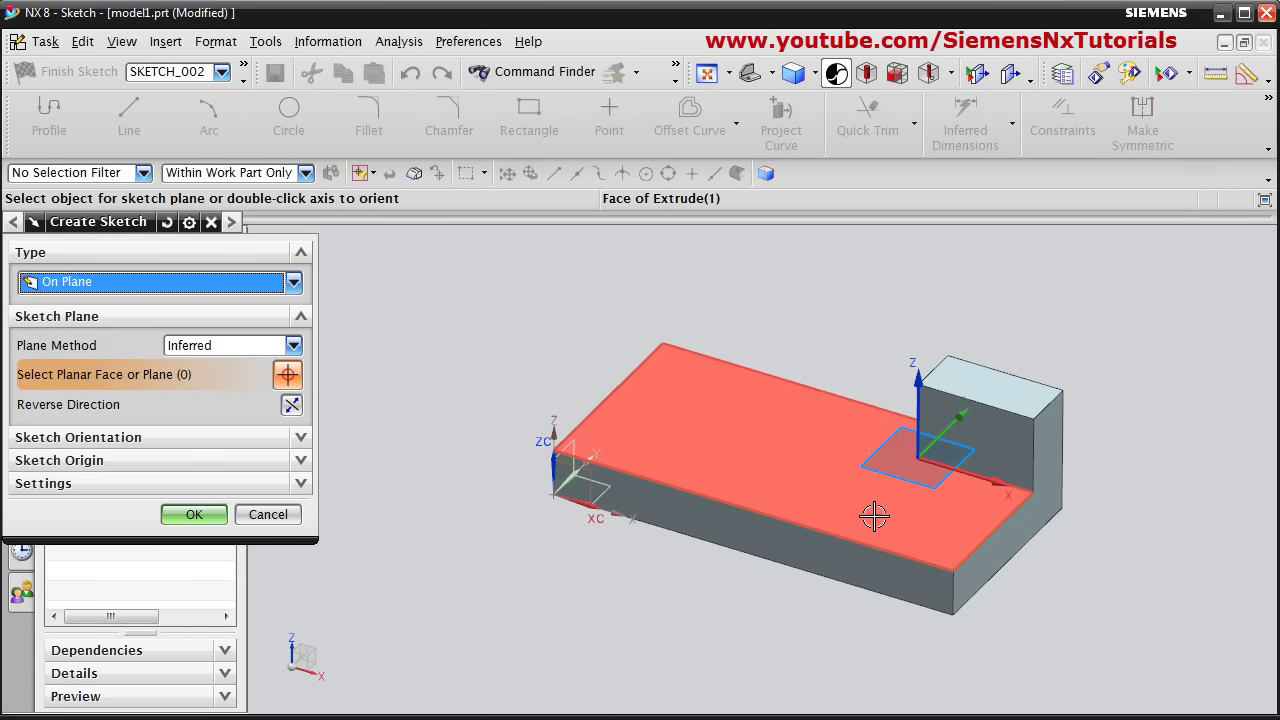
click(921, 540)
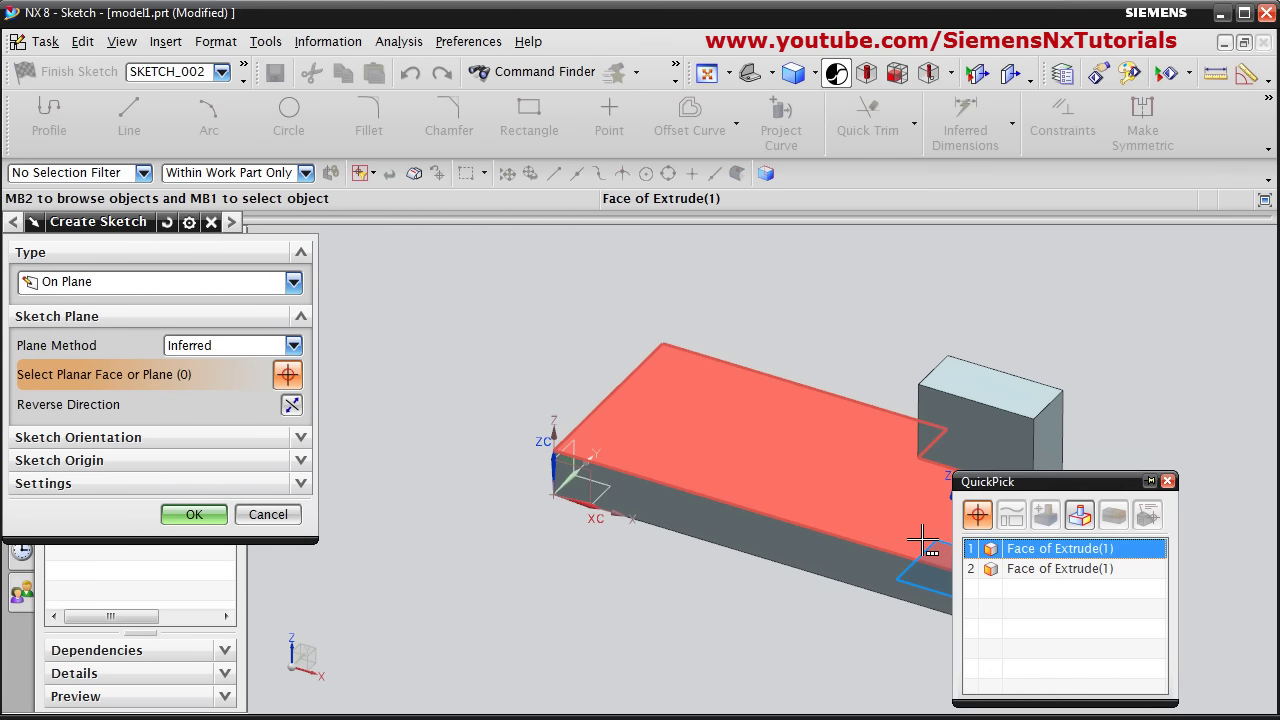
click(1024, 548)
click(196, 514)
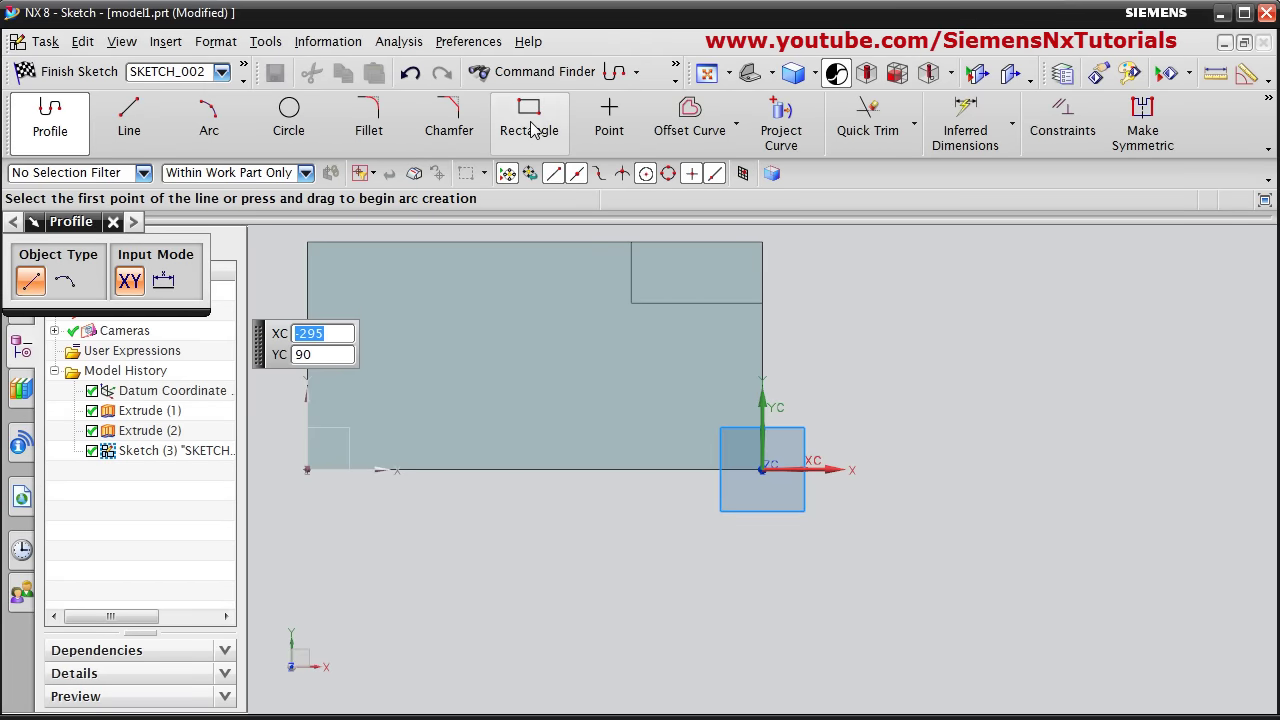
Step: Sketch a rectangle about 75 by 40 mm near the middle of the top face and finish the sketch
click(529, 125)
click(467, 319)
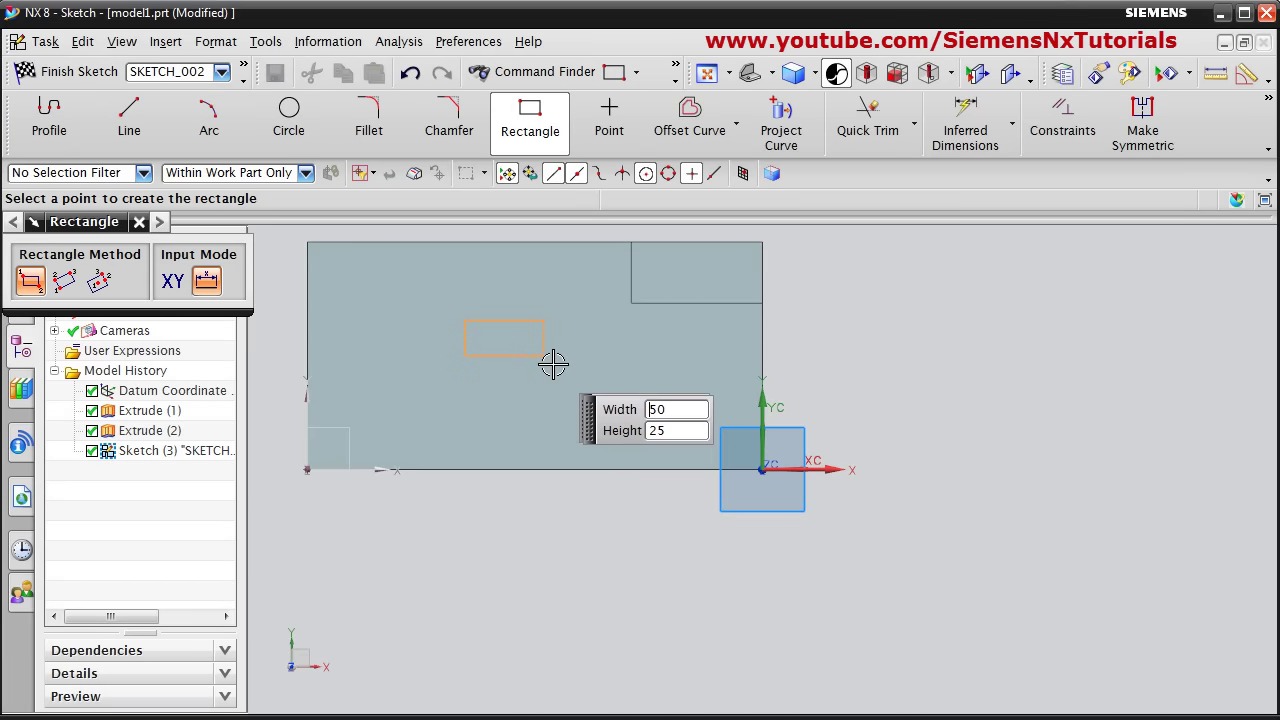
click(596, 391)
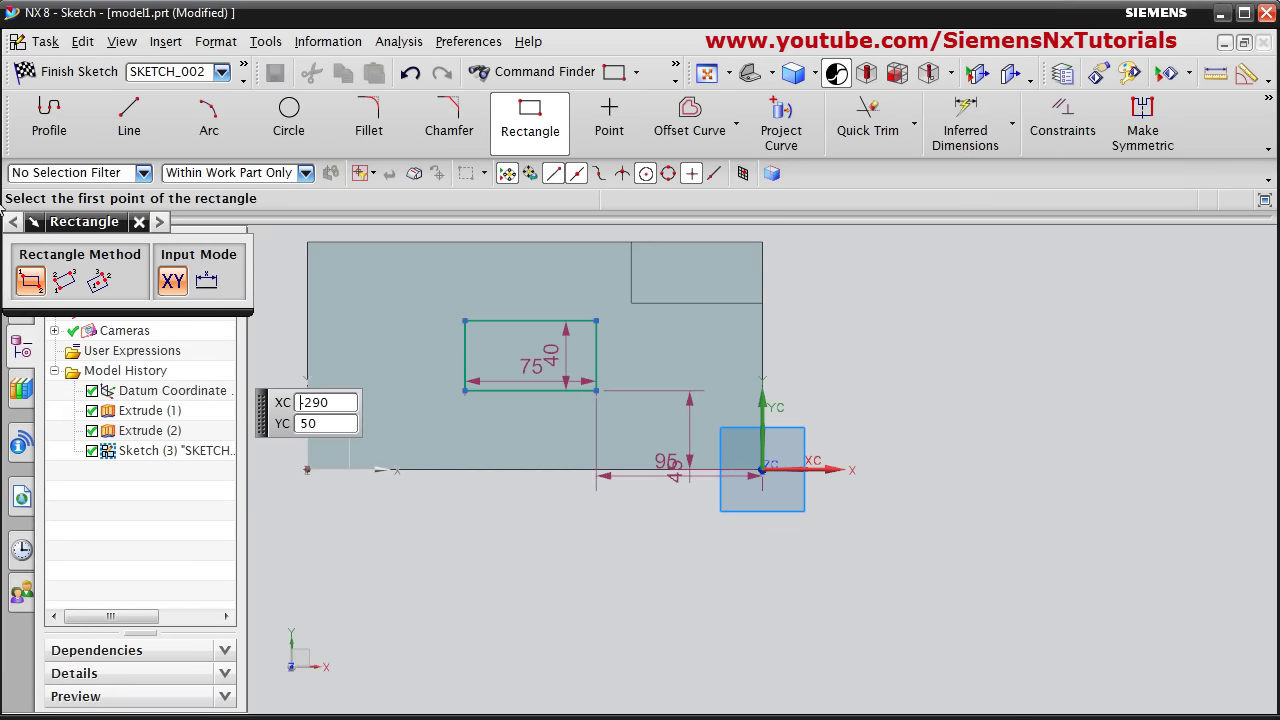
click(62, 72)
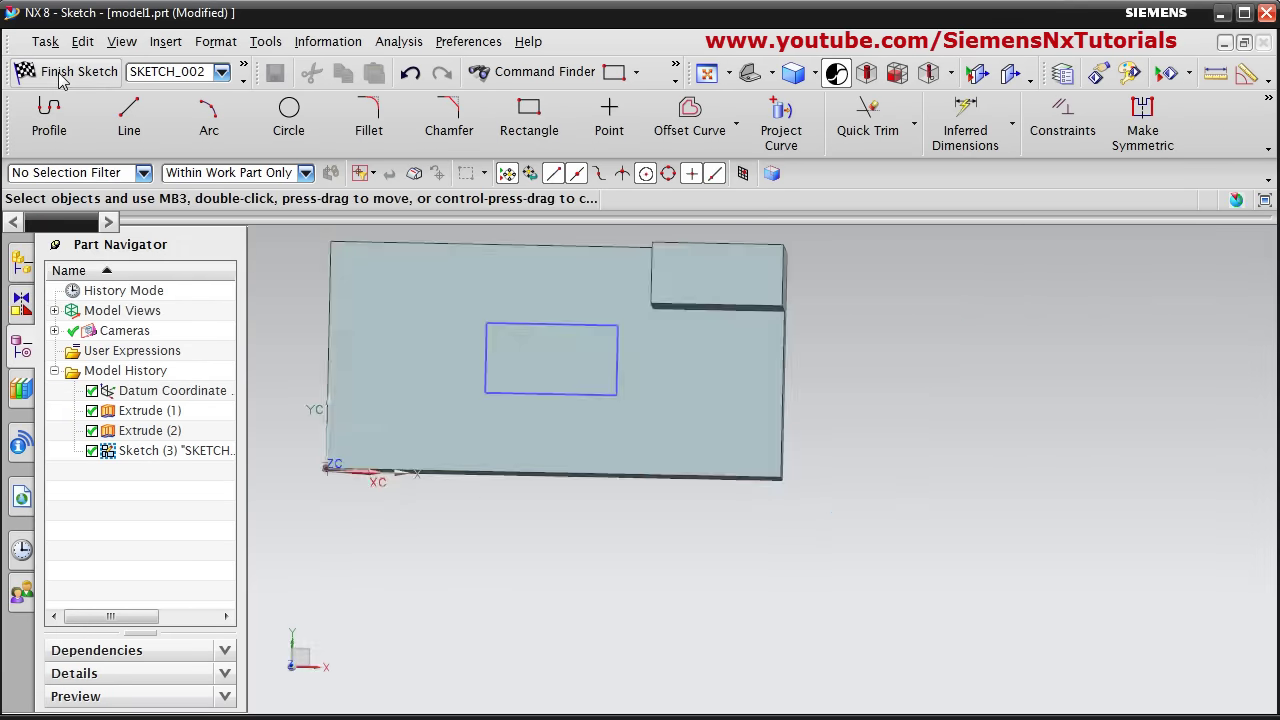
key(x)
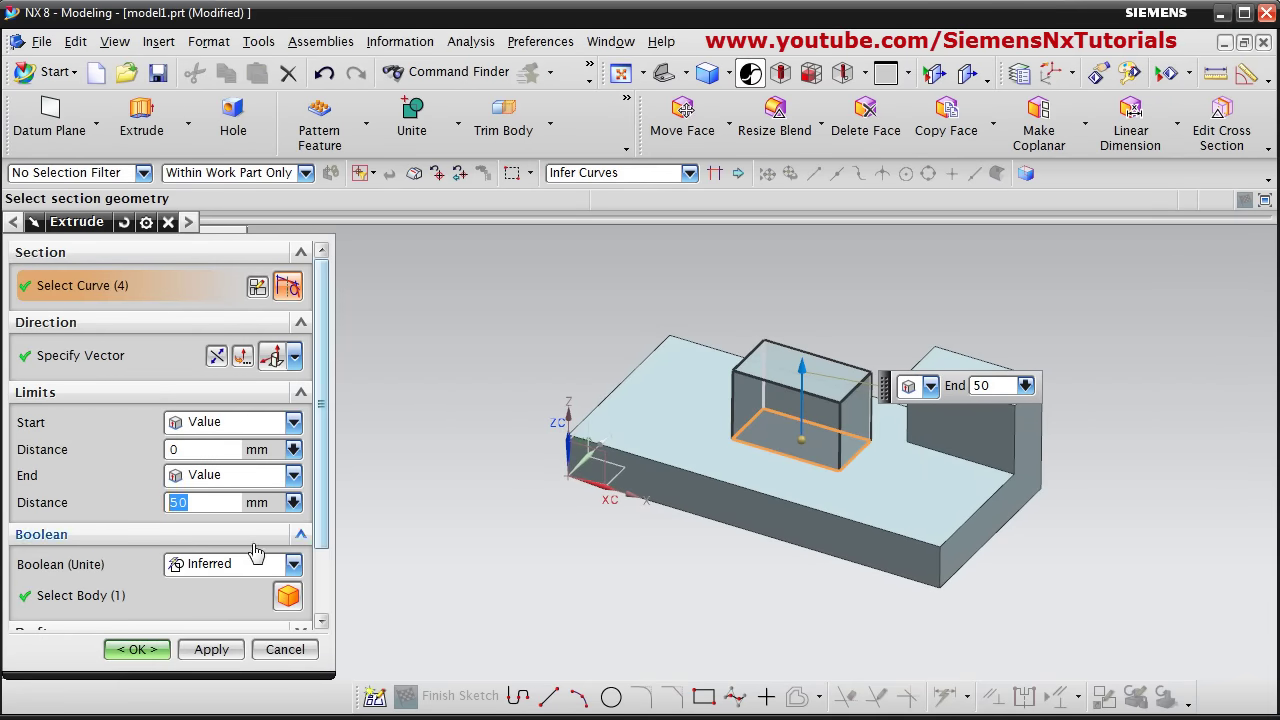
Step: Reverse the extrusion into the block and set its Boolean to Subtract to cut the rectangular opening 50 mm deep
click(219, 362)
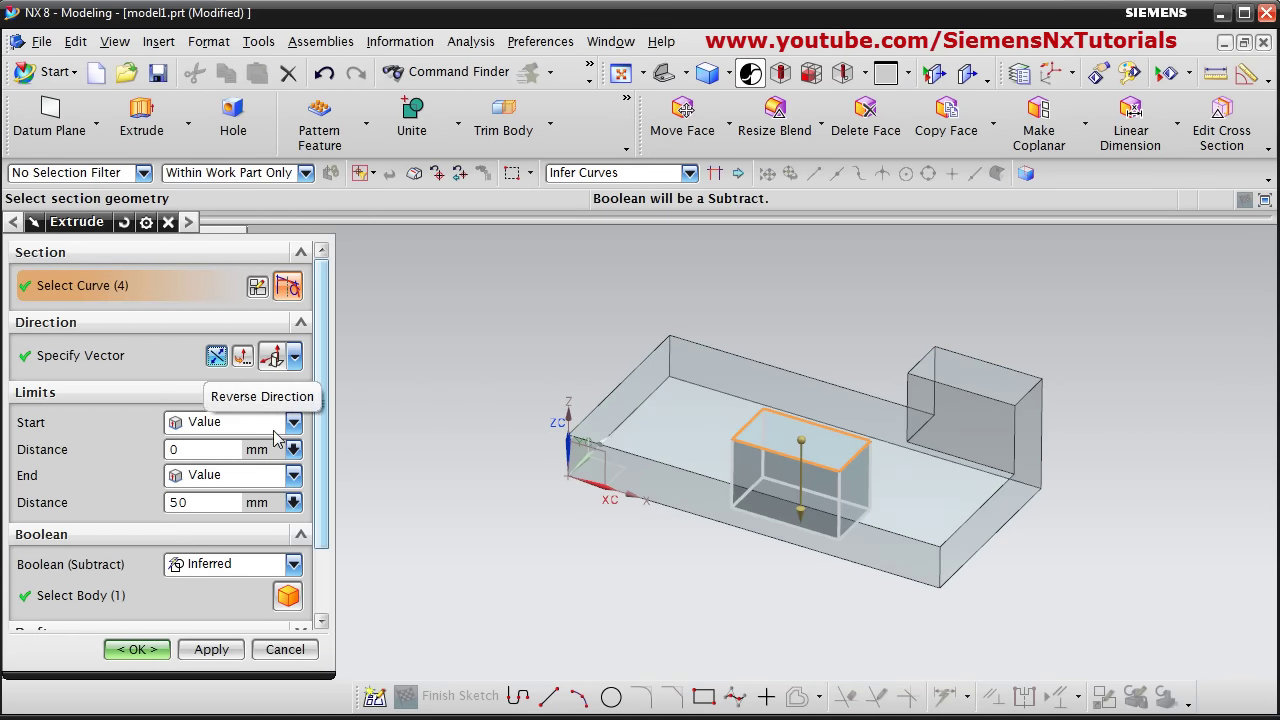
scroll(325, 530, down, 3)
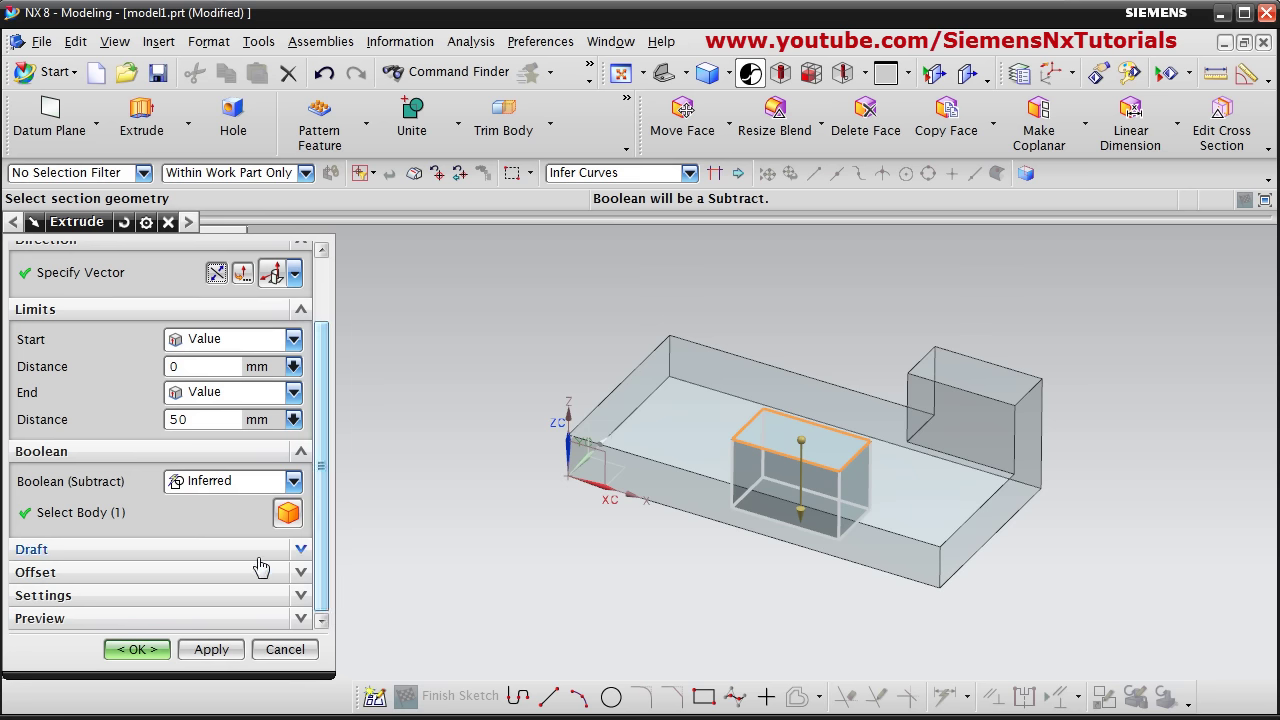
click(293, 483)
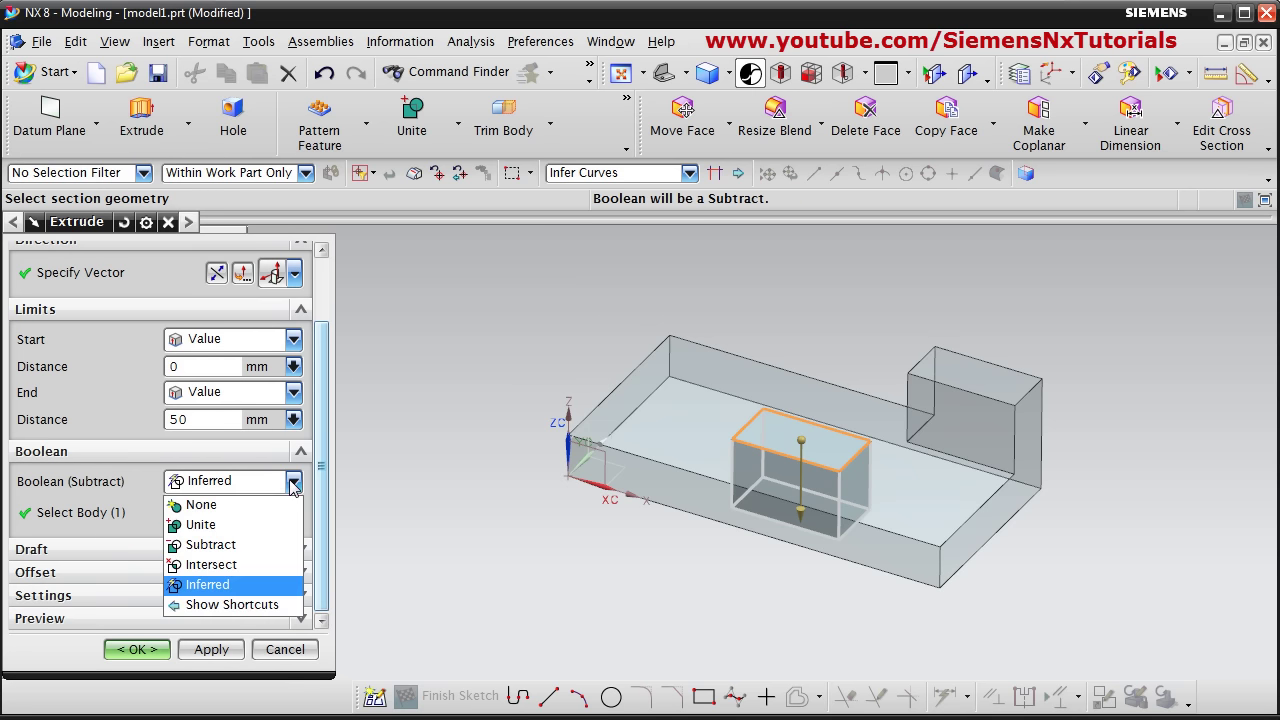
click(218, 548)
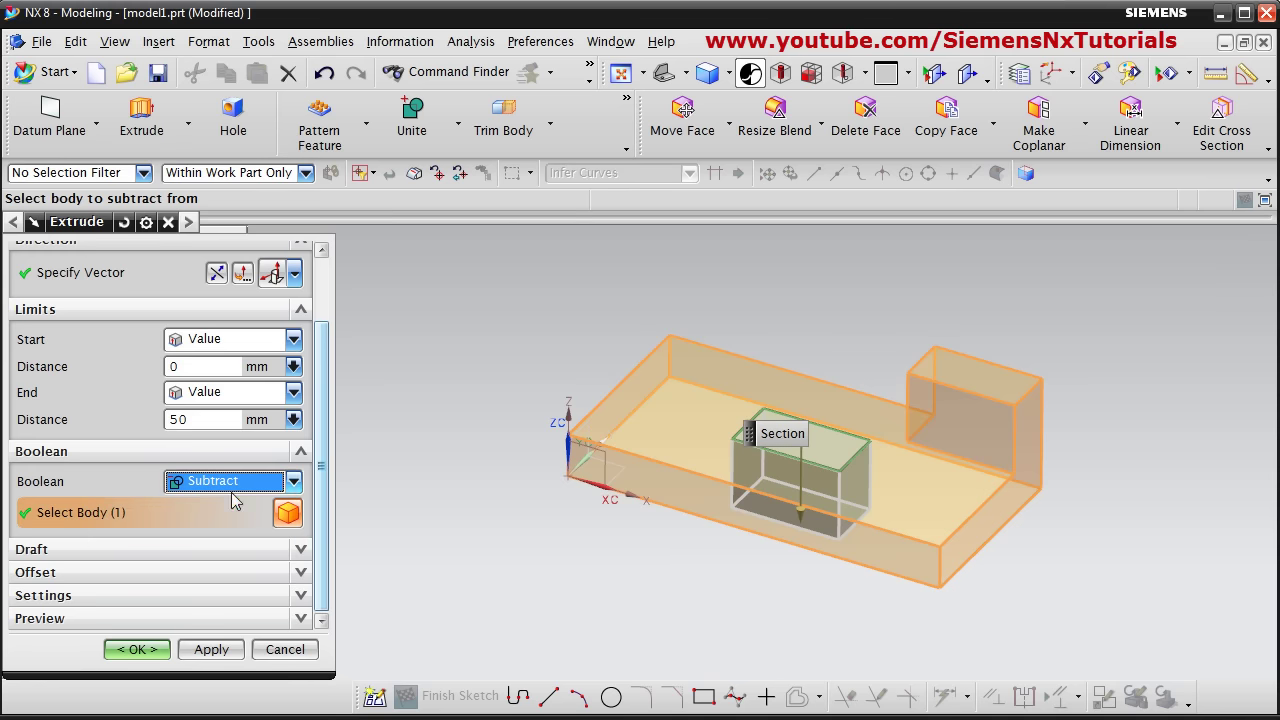
click(136, 650)
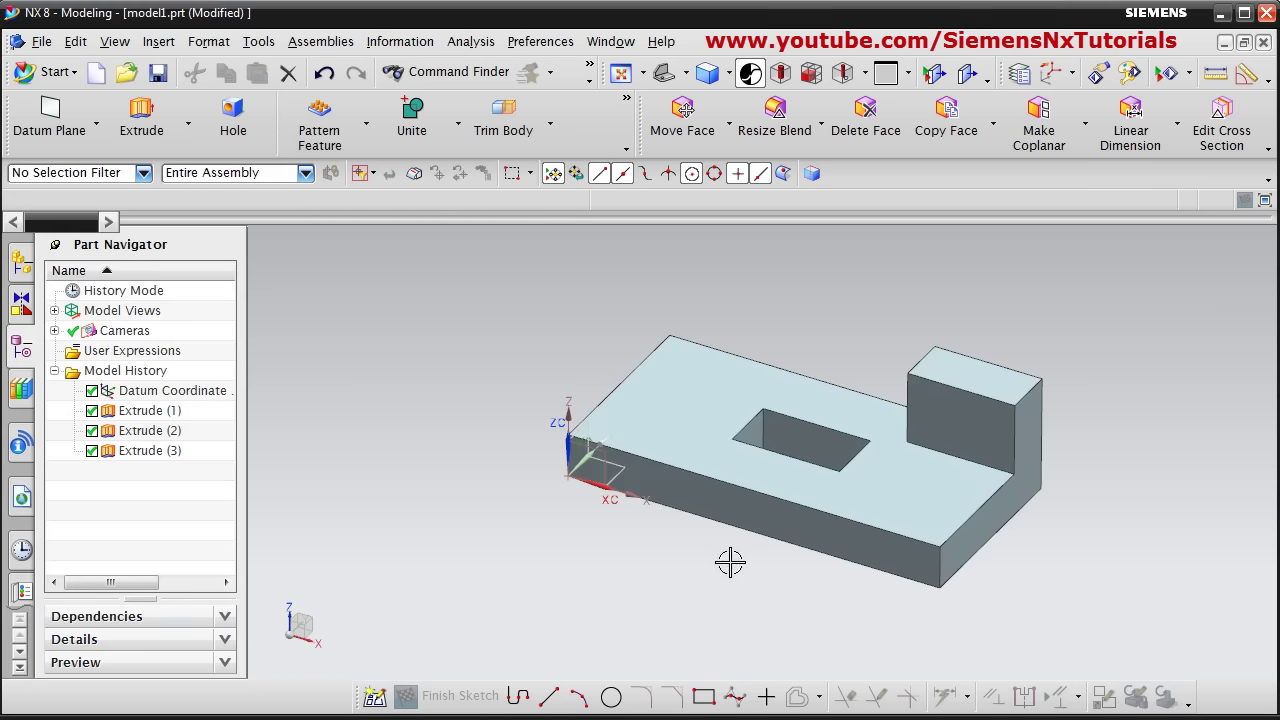
mouse_move(729, 560)
middle_down()
mouse_move(791, 534)
mouse_move(797, 575)
mouse_move(806, 557)
mouse_move(709, 514)
mouse_move(728, 571)
mouse_move(674, 520)
mouse_move(743, 560)
mouse_move(731, 537)
mouse_move(669, 543)
mouse_move(727, 566)
mouse_move(706, 594)
mouse_move(694, 551)
mouse_move(694, 603)
mouse_move(706, 574)
mouse_move(666, 574)
mouse_move(703, 497)
mouse_move(717, 574)
middle_up()
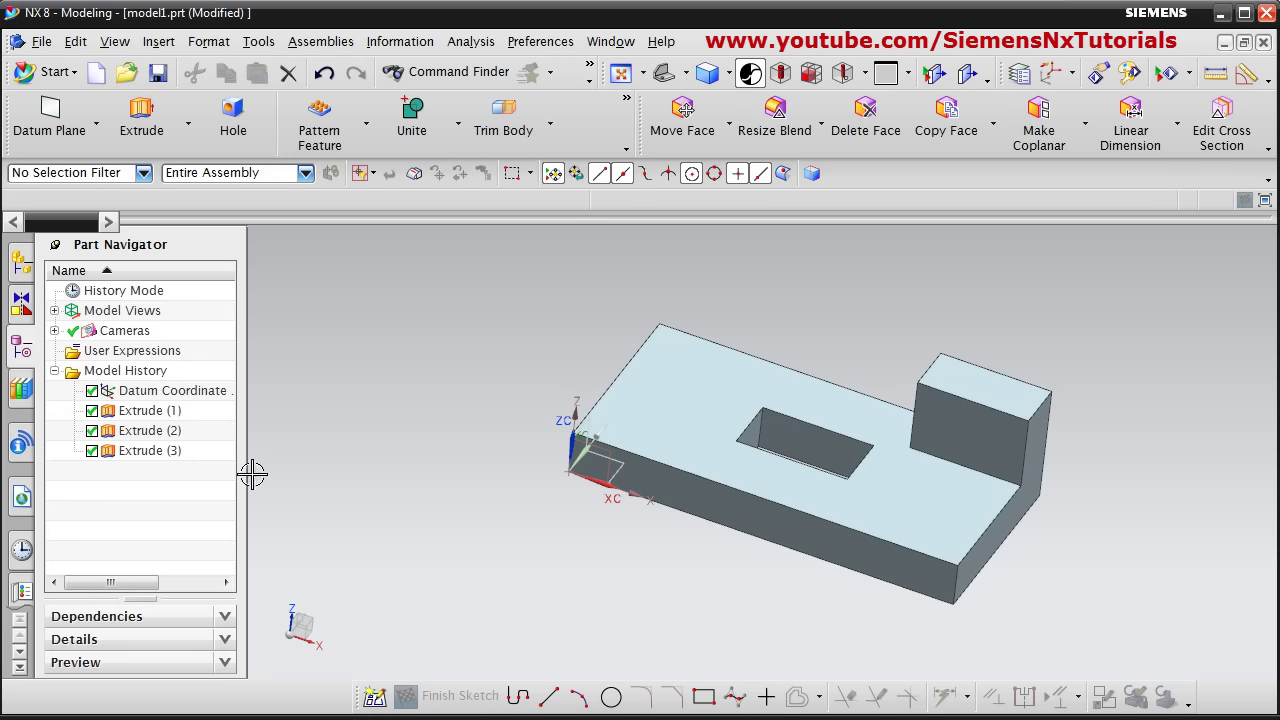
Step: Edit the base extrusion's sketch, adding a 130 mm circle centred on the rectangle's left edge midpoint and passing through its upper-left corner
click(148, 411)
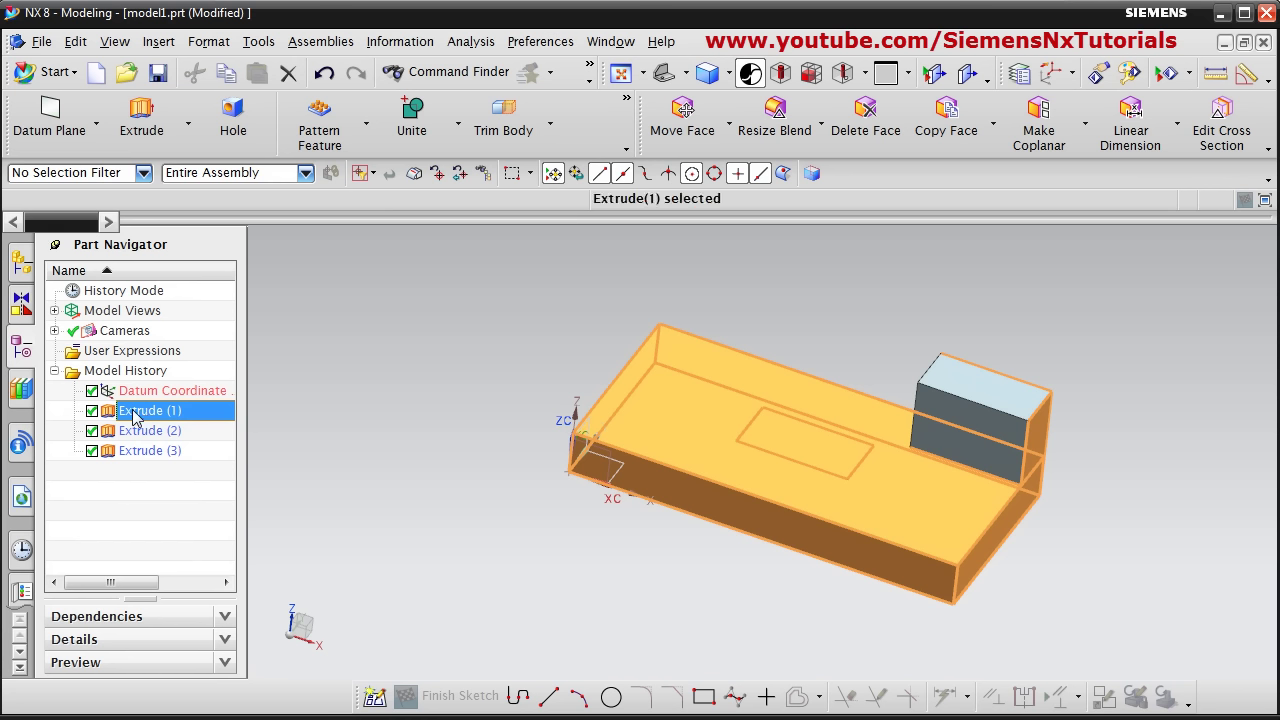
right_click(145, 418)
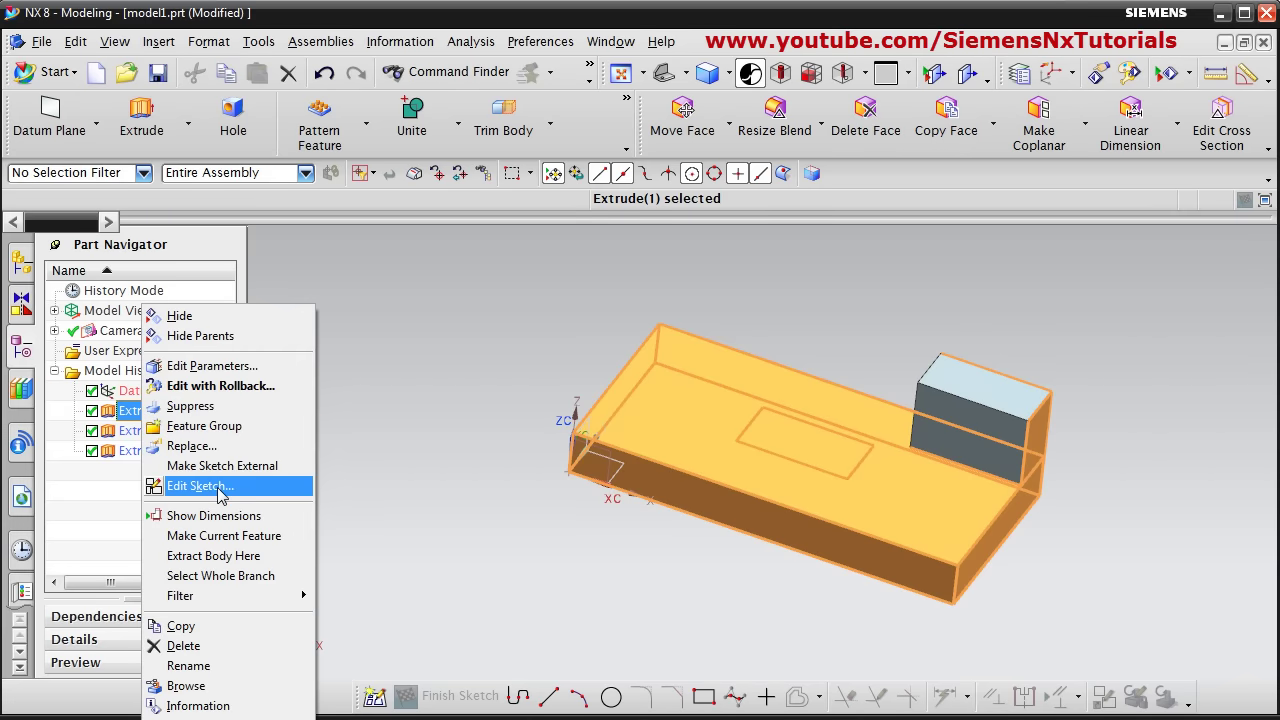
click(198, 486)
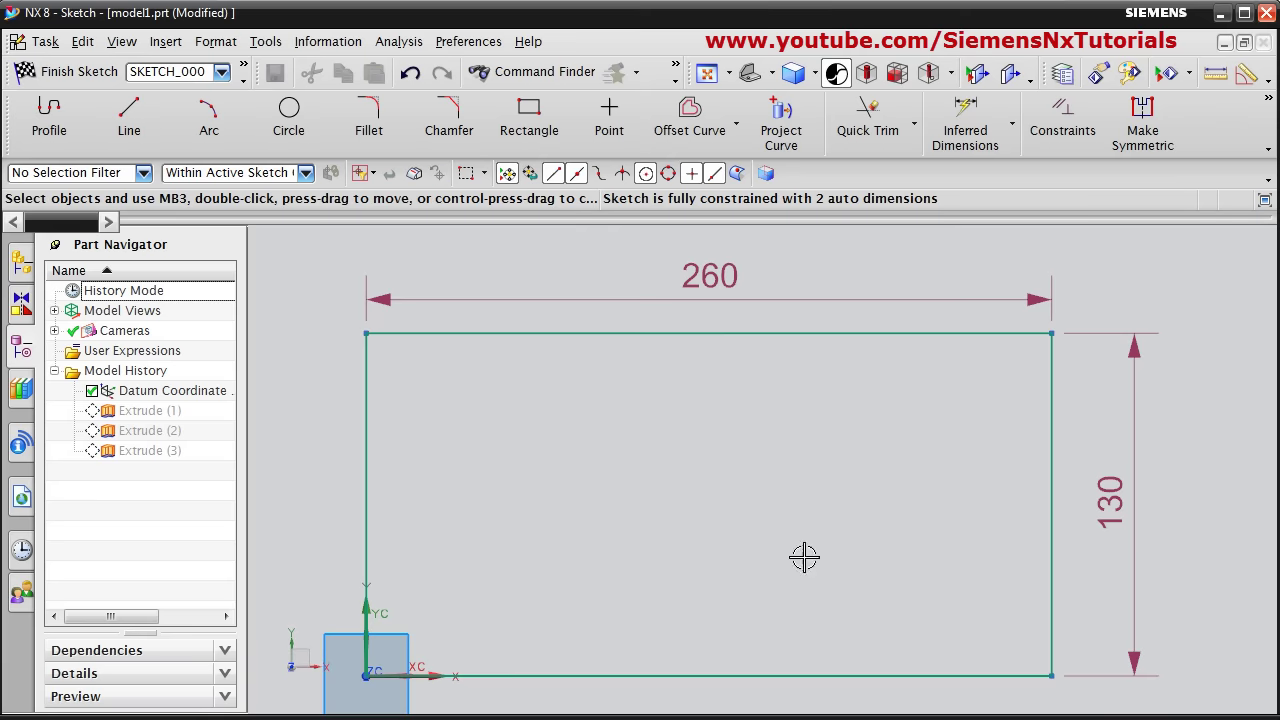
scroll(615, 502, up, 1)
scroll(615, 502, down, 2)
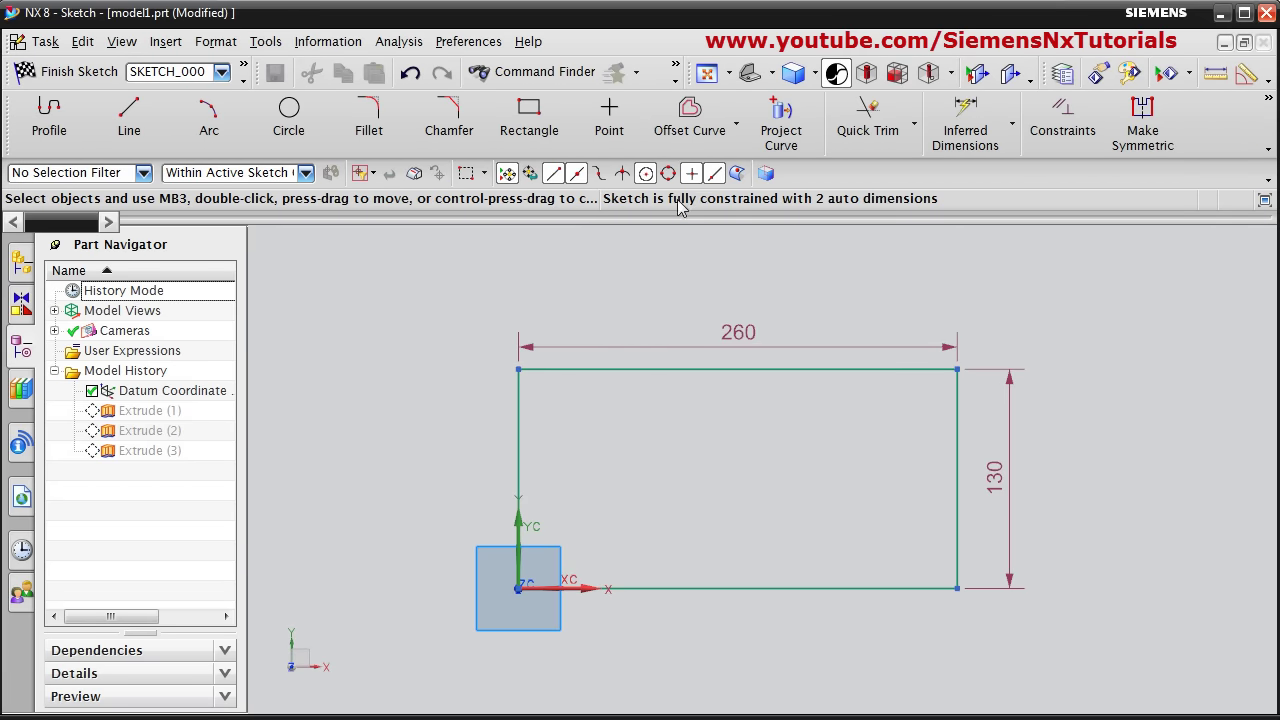
click(289, 117)
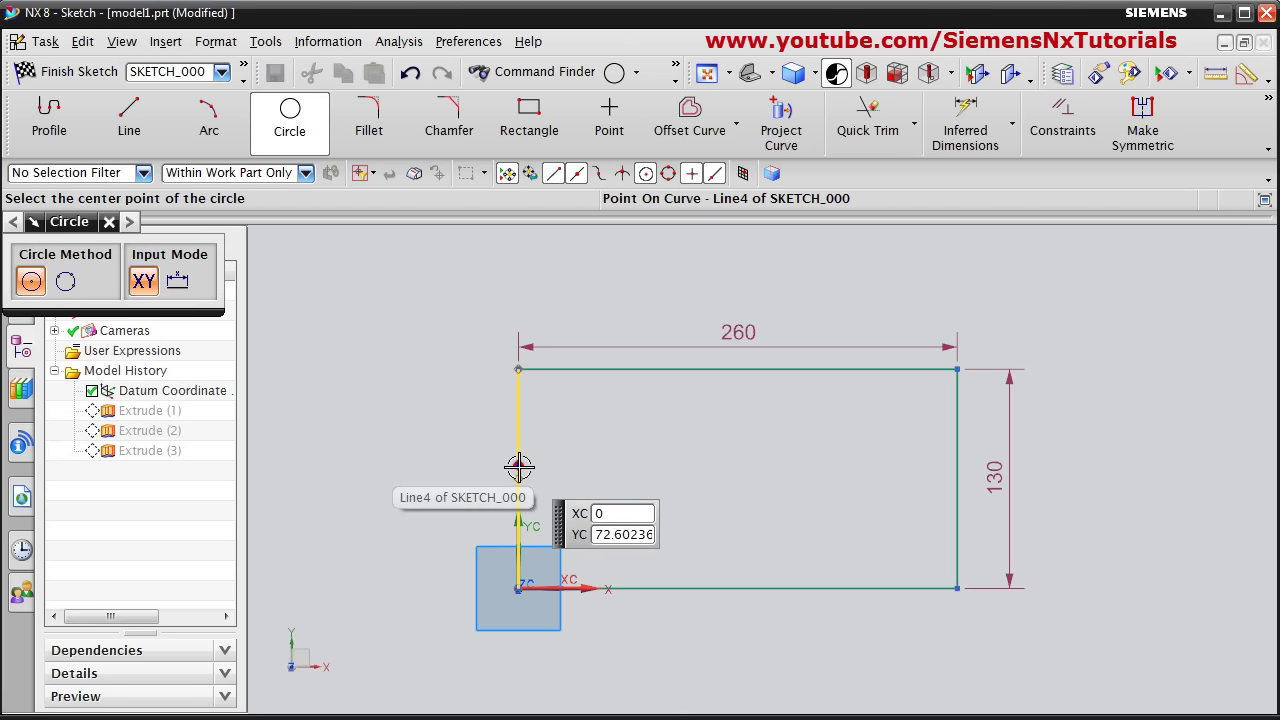
click(518, 476)
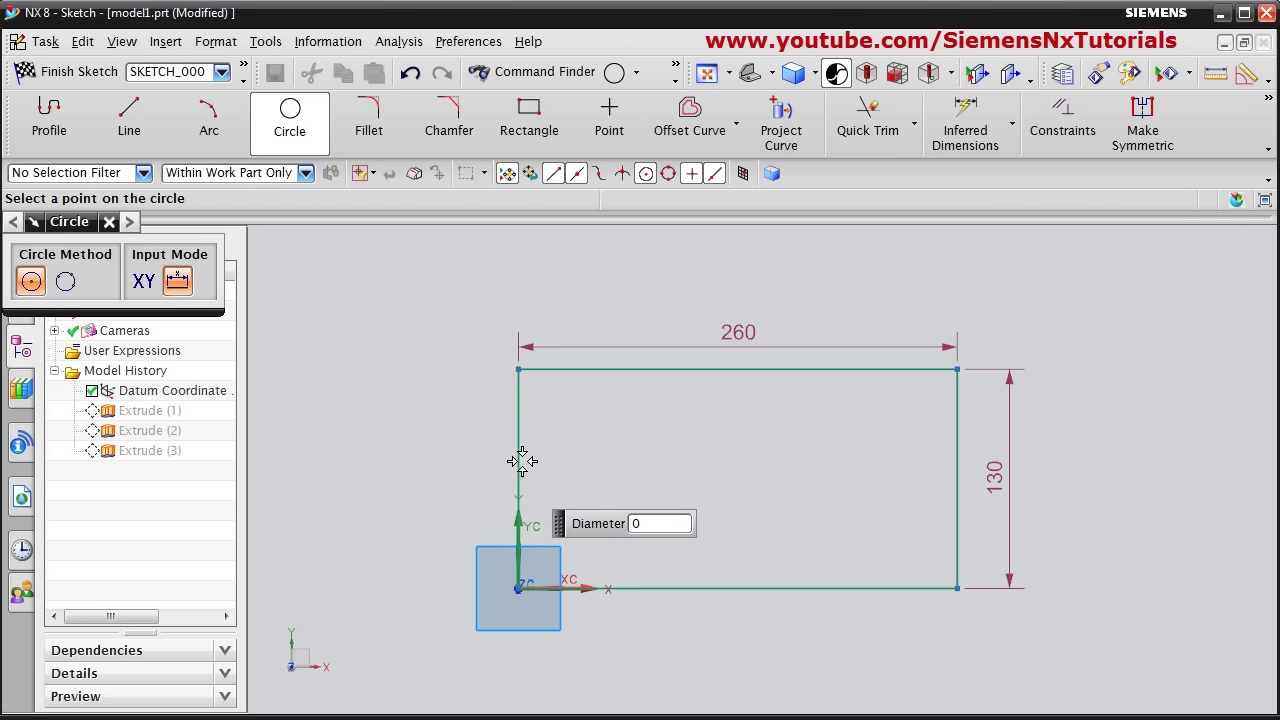
click(518, 369)
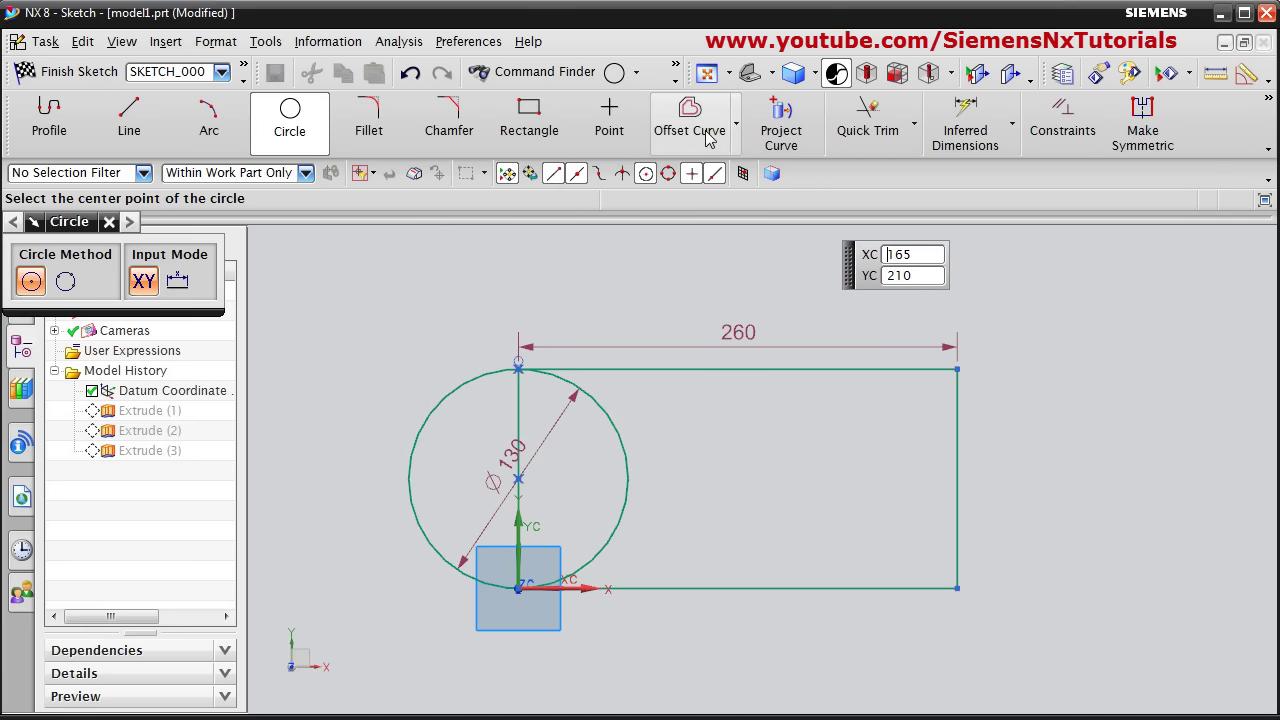
Step: Trim the circle's inner half and the rectangle's left edge to leave a rounded end, and finish the sketch
click(866, 125)
click(627, 459)
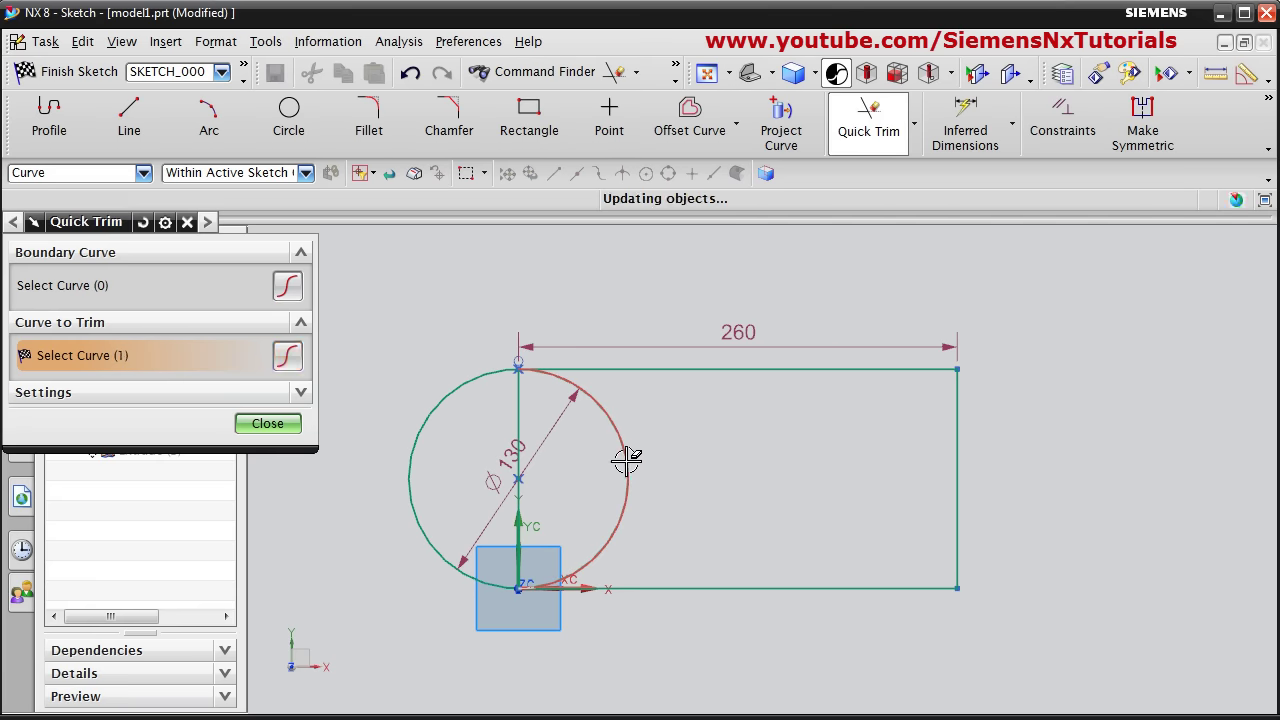
click(519, 420)
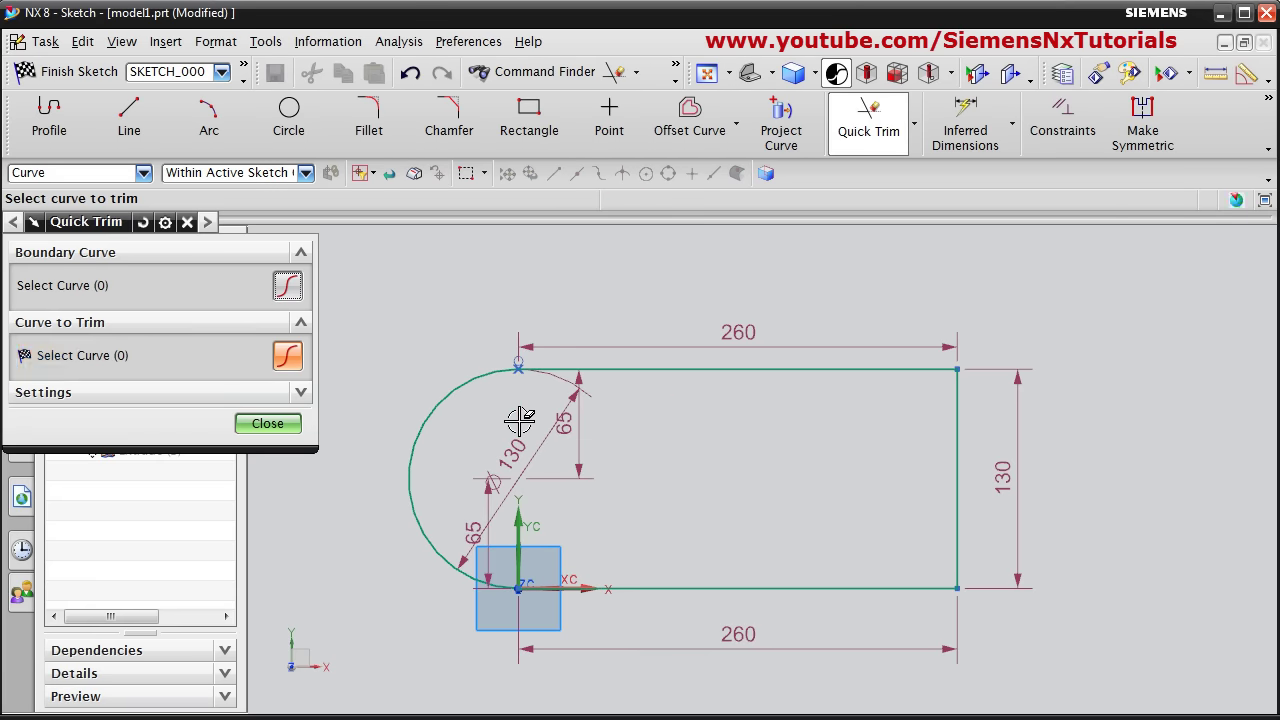
click(262, 425)
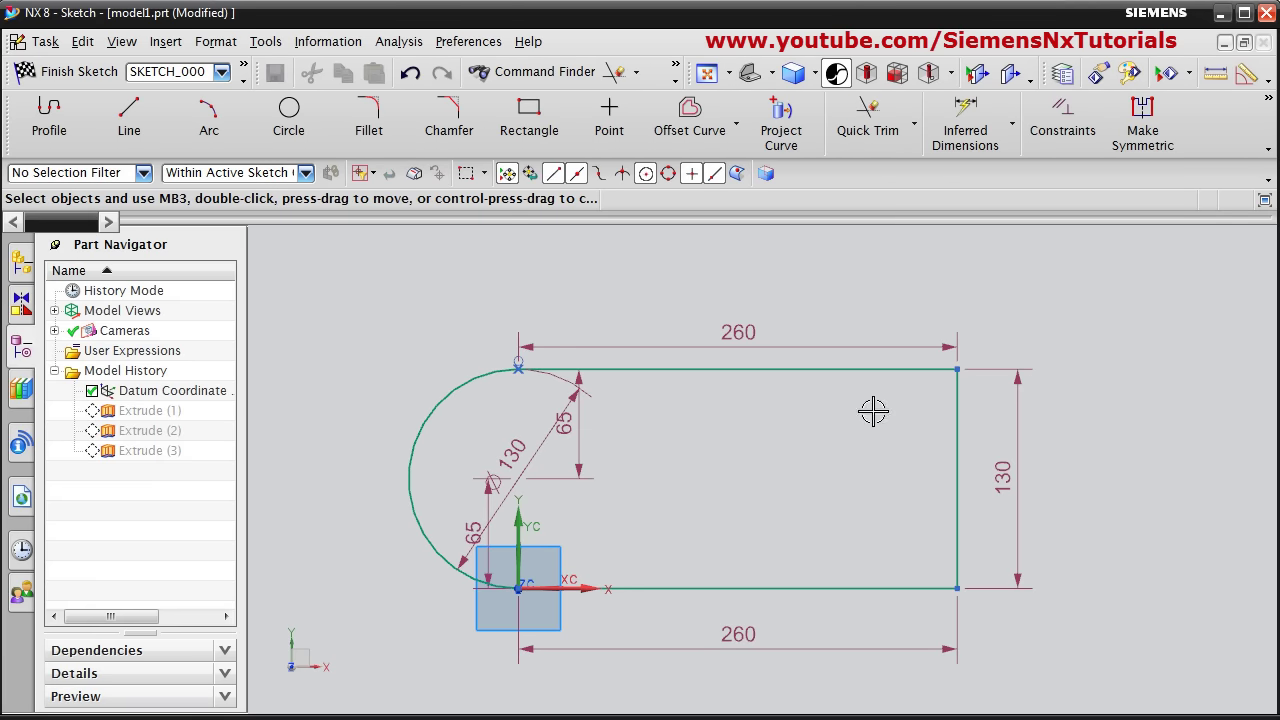
click(88, 76)
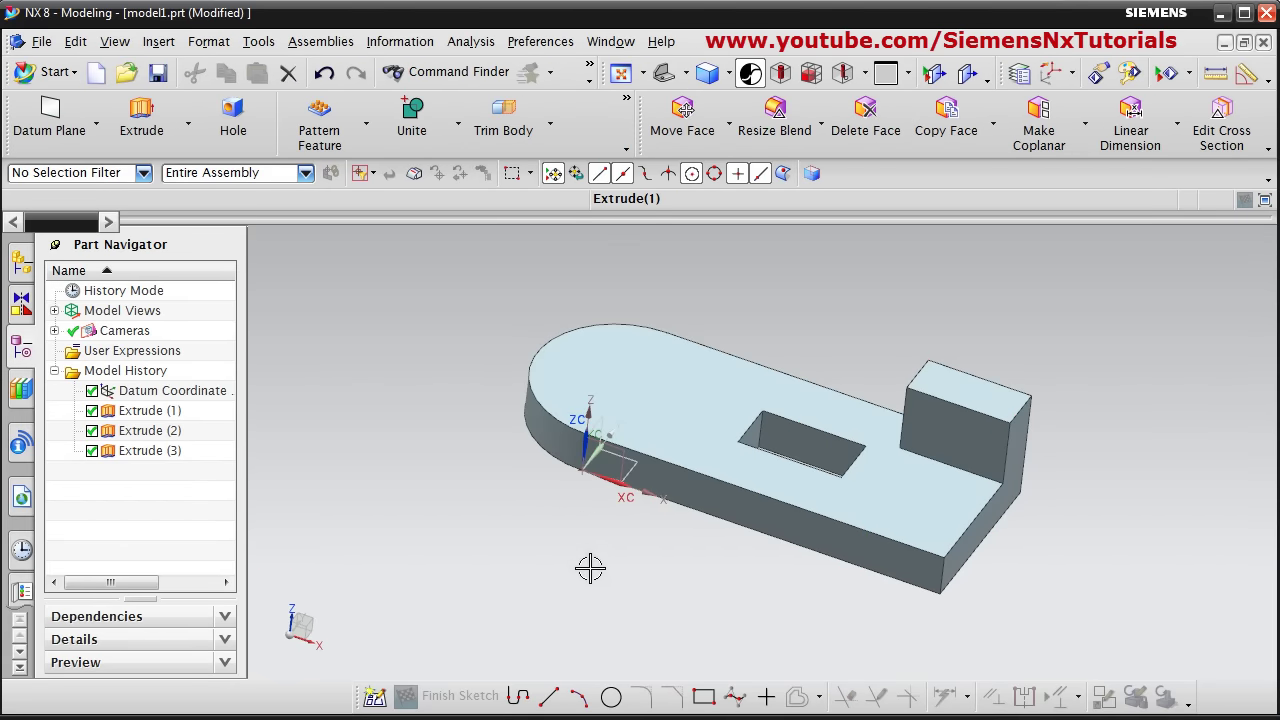
middle_drag(607, 581, 648, 572)
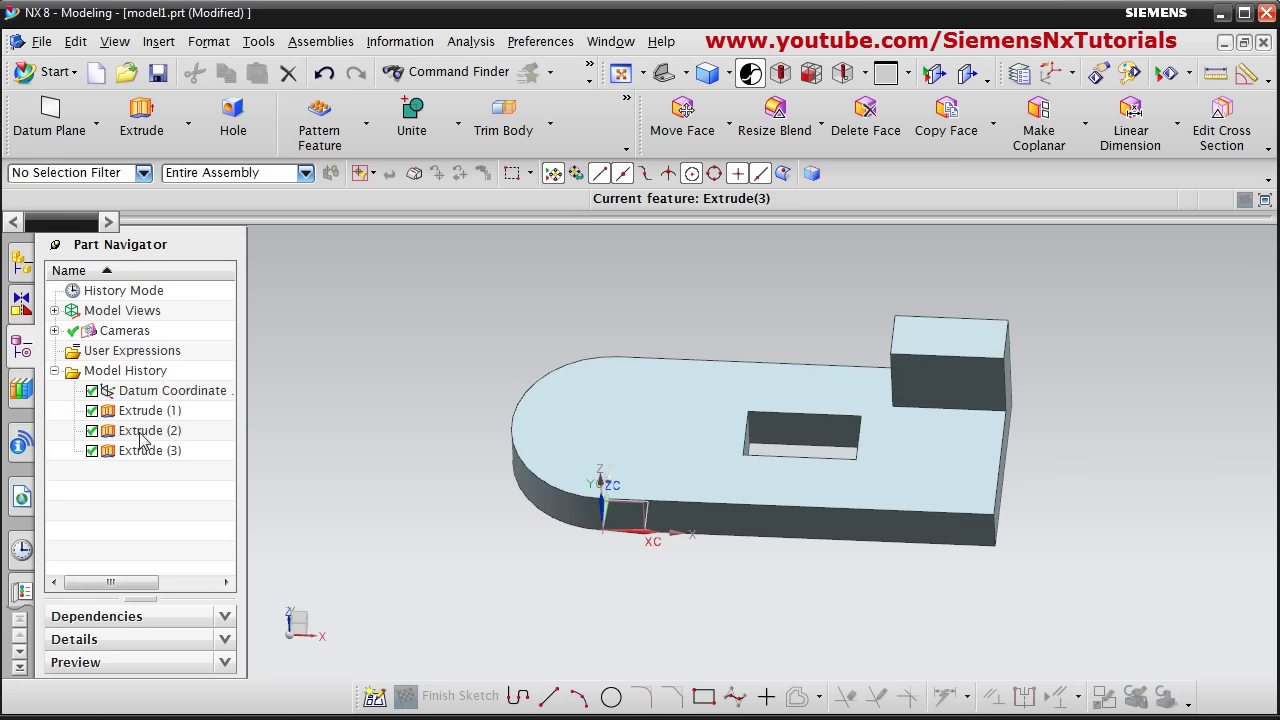
Step: Edit the raised corner block's extrusion to an end distance of 60 mm
double_click(143, 440)
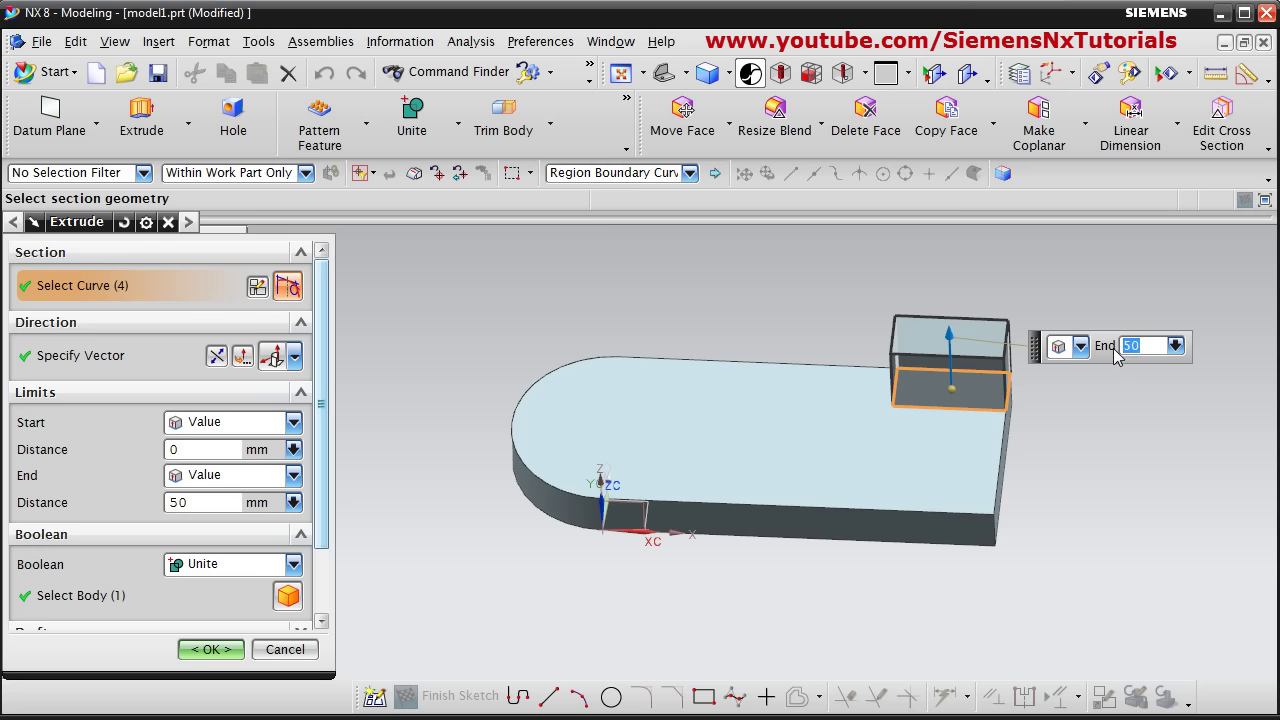
text(0)
key(Return)
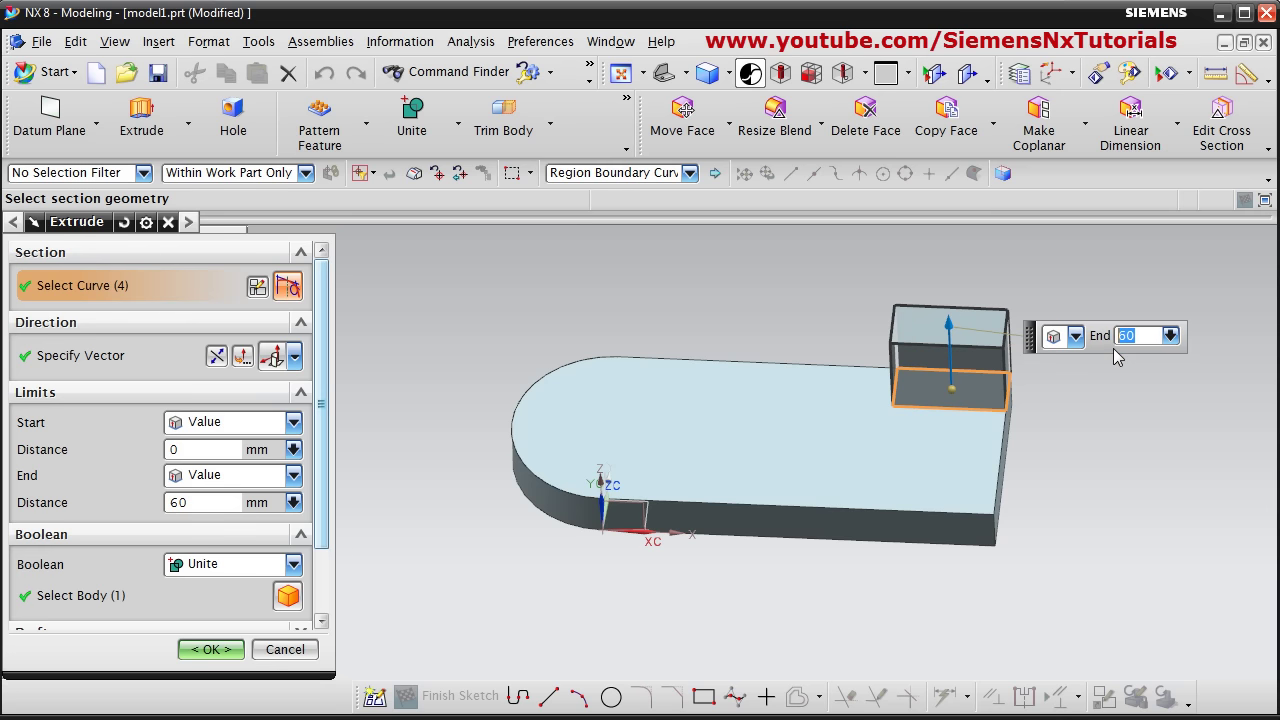
click(211, 650)
middle_drag(677, 583, 662, 550)
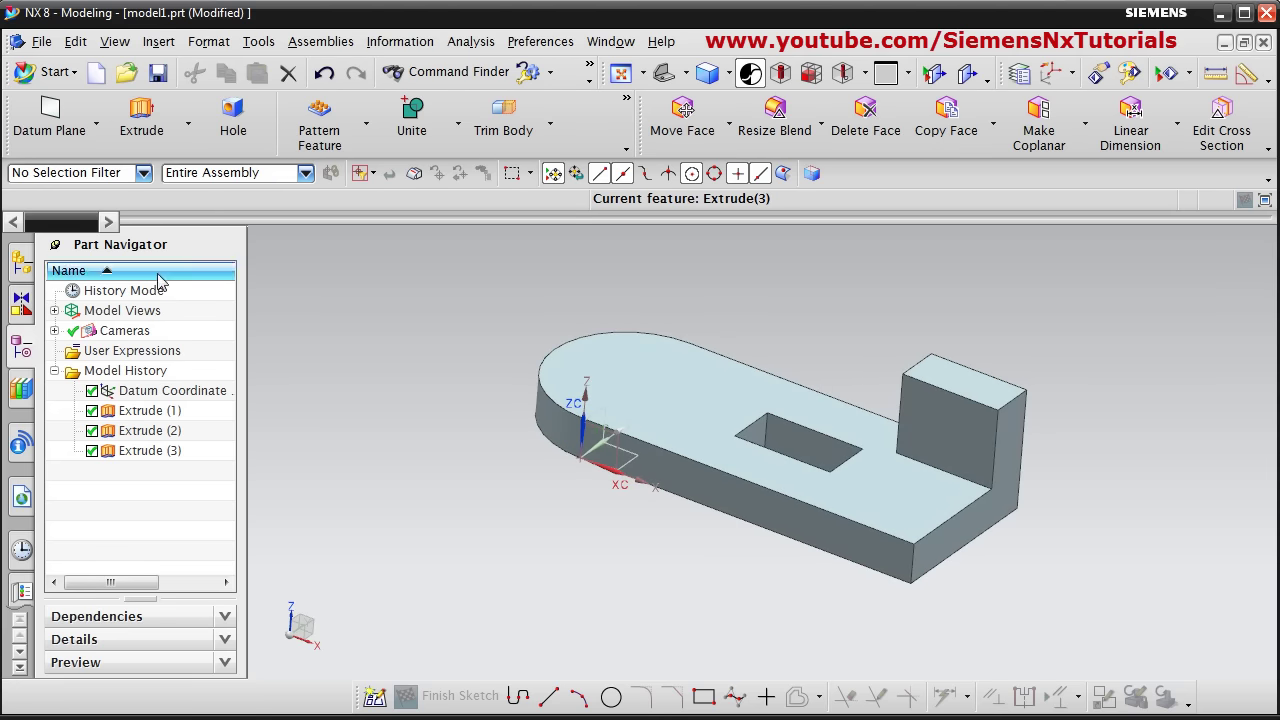
mouse_move(700, 536)
middle_down()
mouse_move(714, 463)
mouse_move(714, 491)
mouse_move(686, 534)
middle_up()
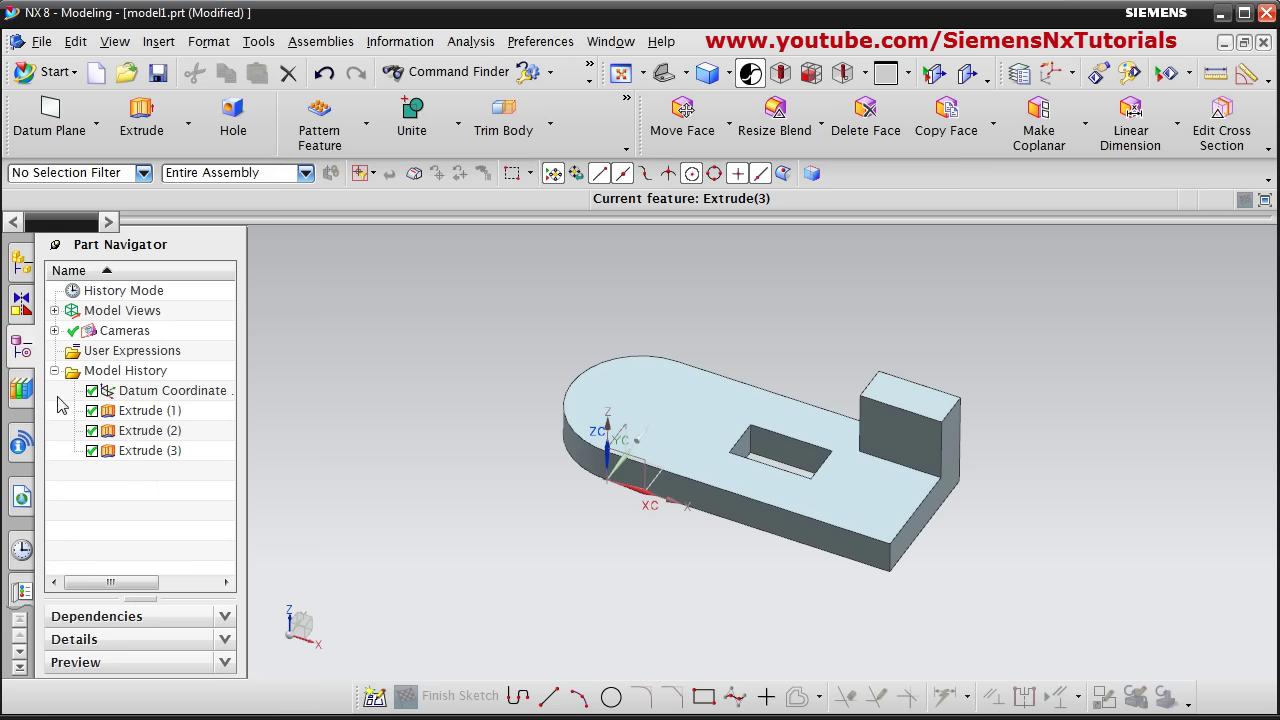
Step: Delete all three extrusions from the model history, from the rectangular cut back to the base block
right_click(140, 456)
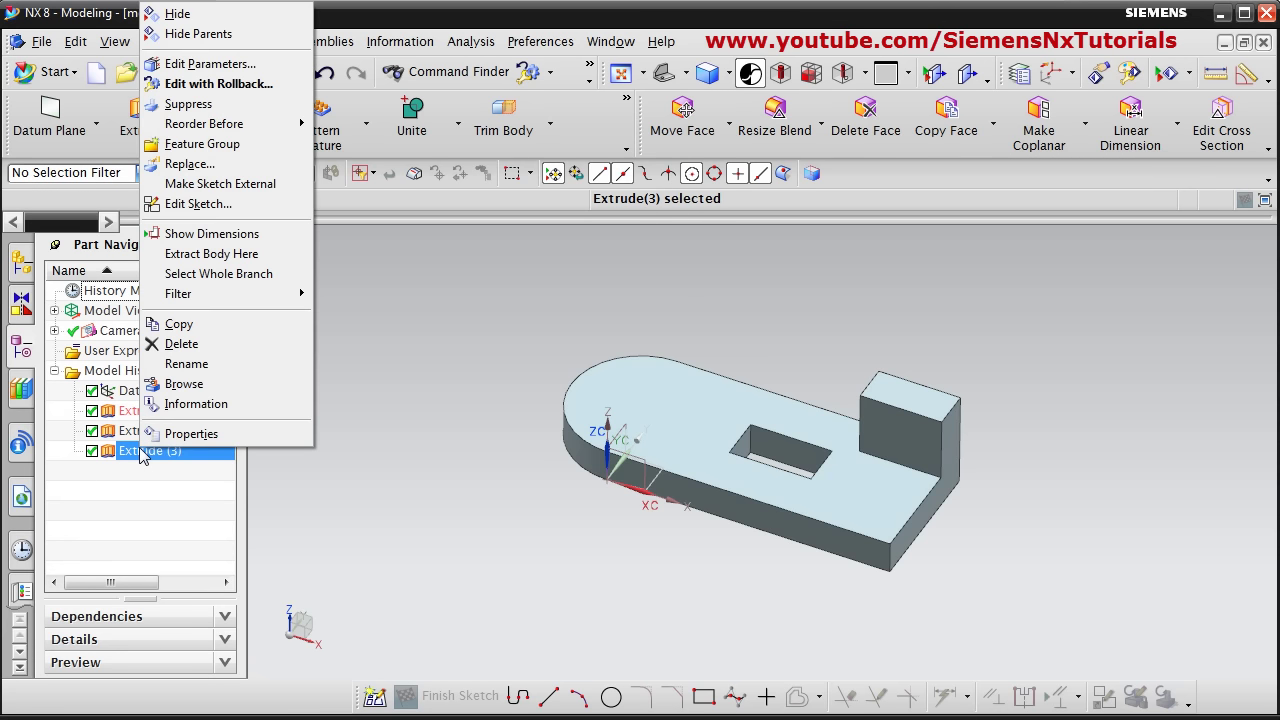
click(190, 355)
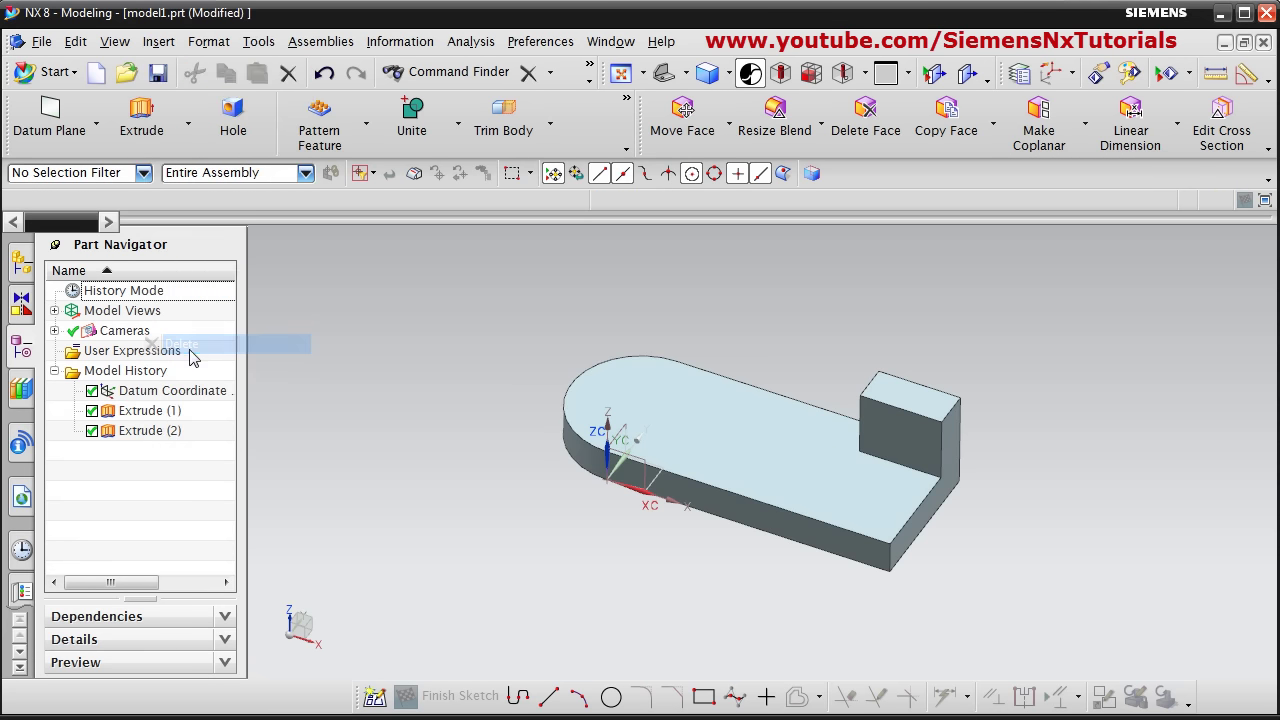
click(139, 436)
right_click(140, 440)
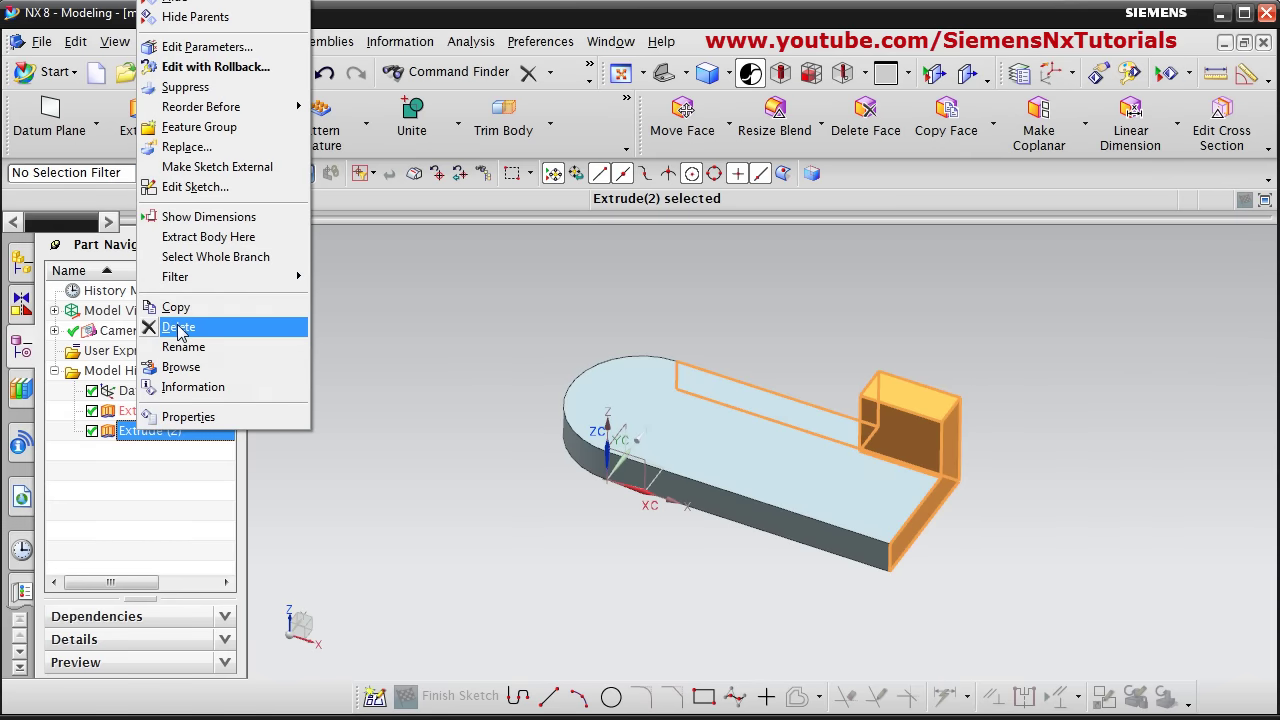
click(190, 326)
click(127, 418)
right_click(131, 416)
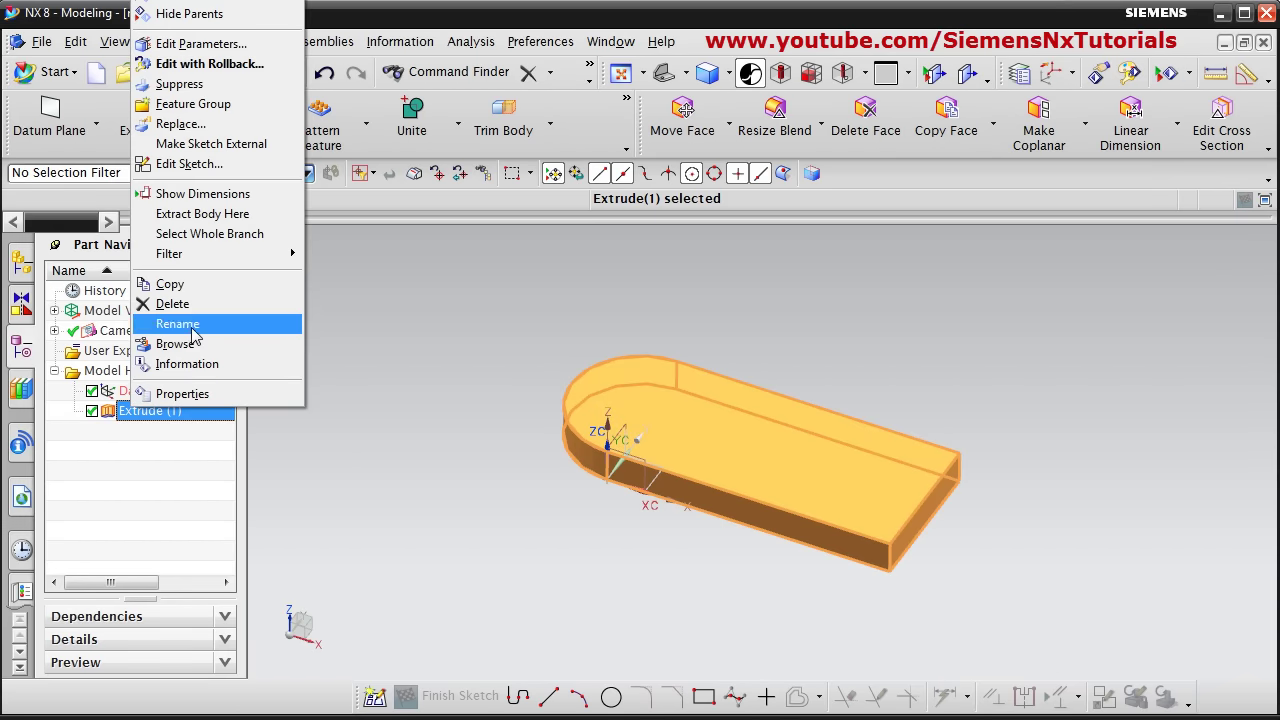
click(190, 304)
middle_drag(555, 527, 520, 502)
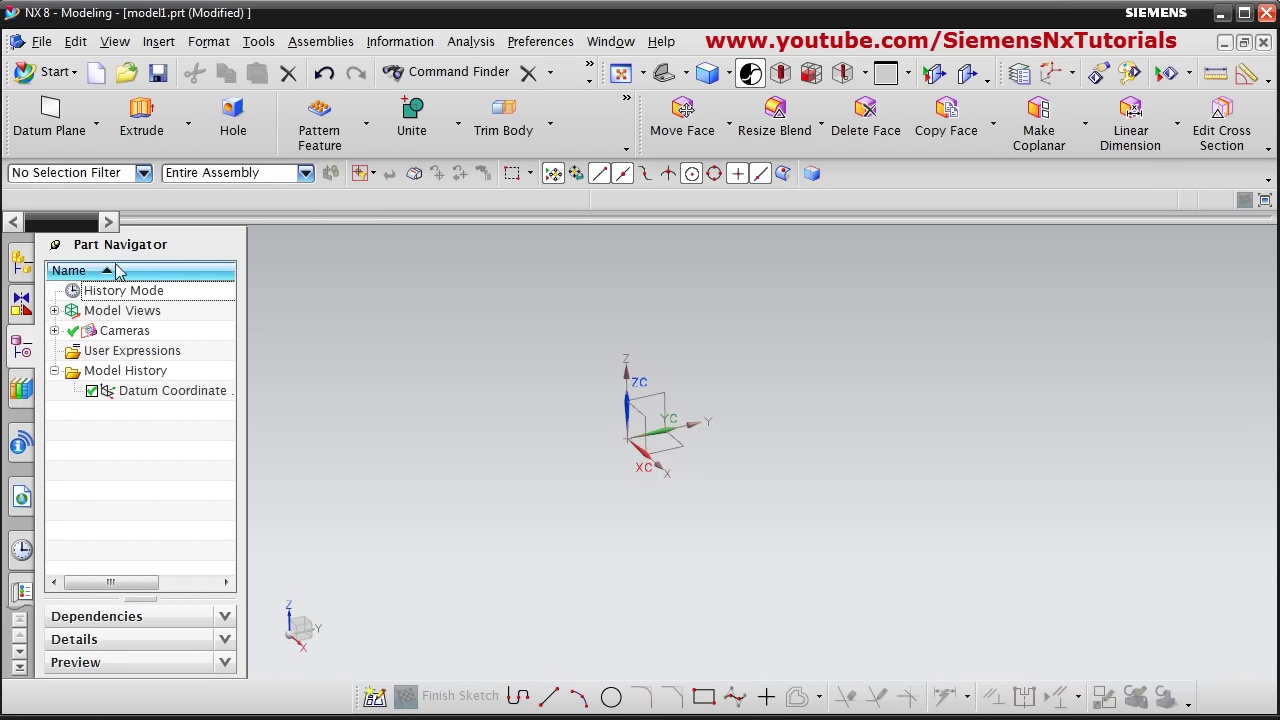
Step: Start a new extrusion and create its section sketch on the vertical YZ datum plane
click(146, 135)
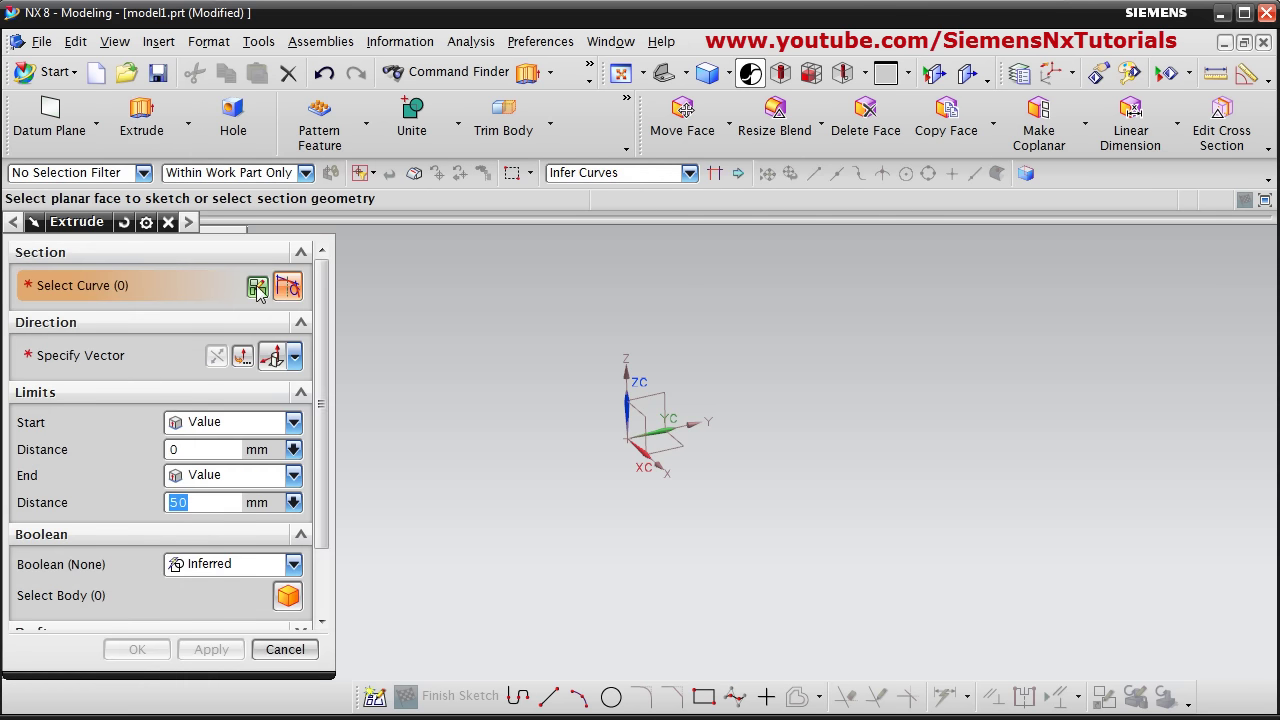
click(258, 287)
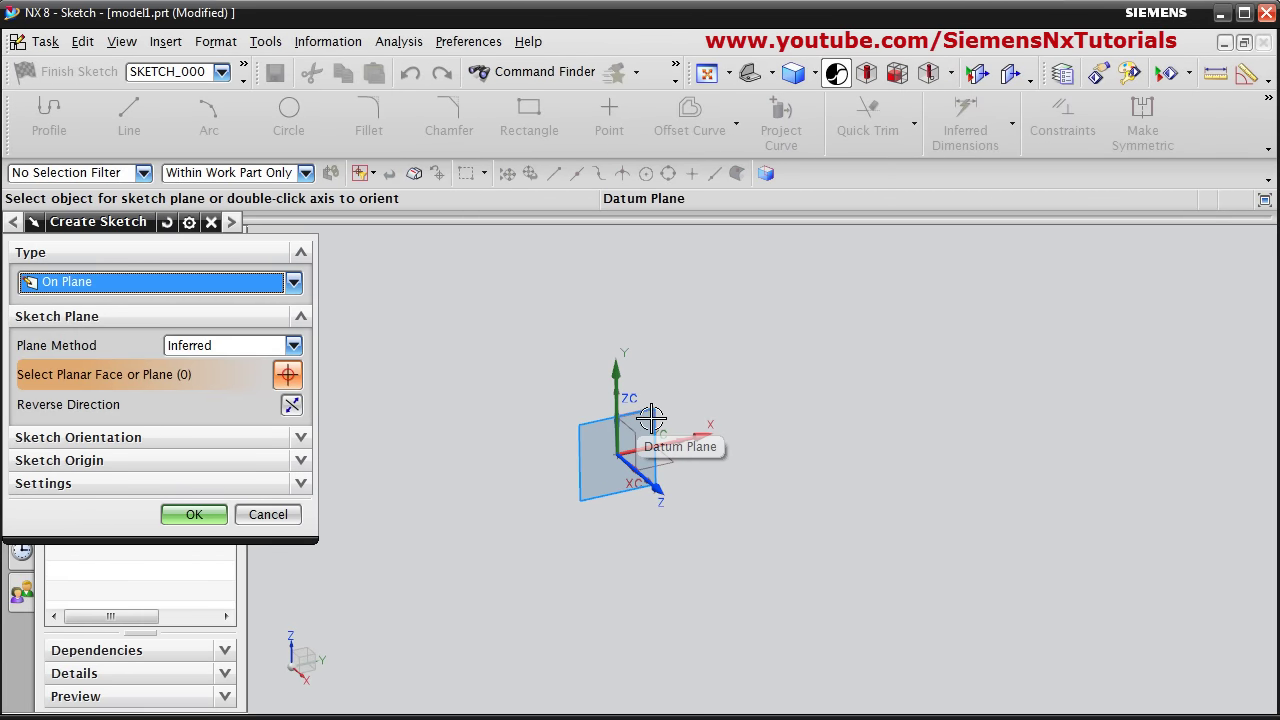
click(651, 418)
click(205, 518)
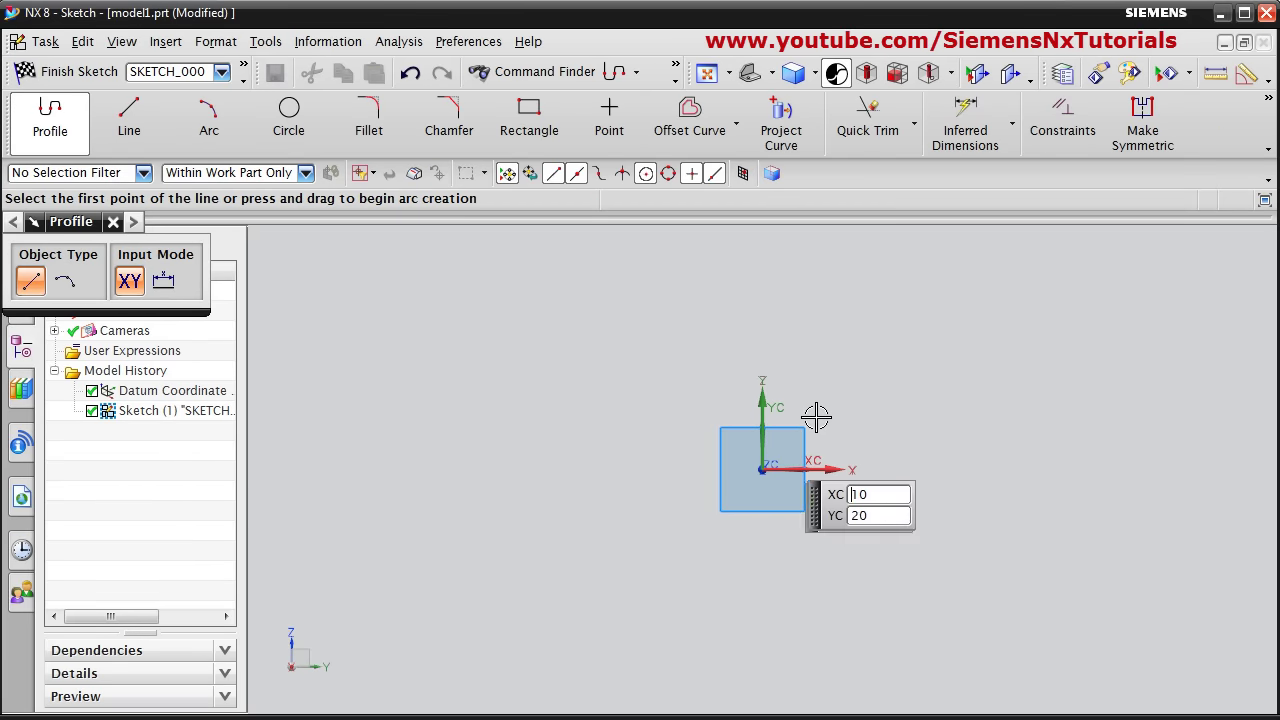
mouse_move(815, 438)
shift+middle_down()
mouse_move(634, 534)
mouse_move(527, 634)
shift+middle_up()
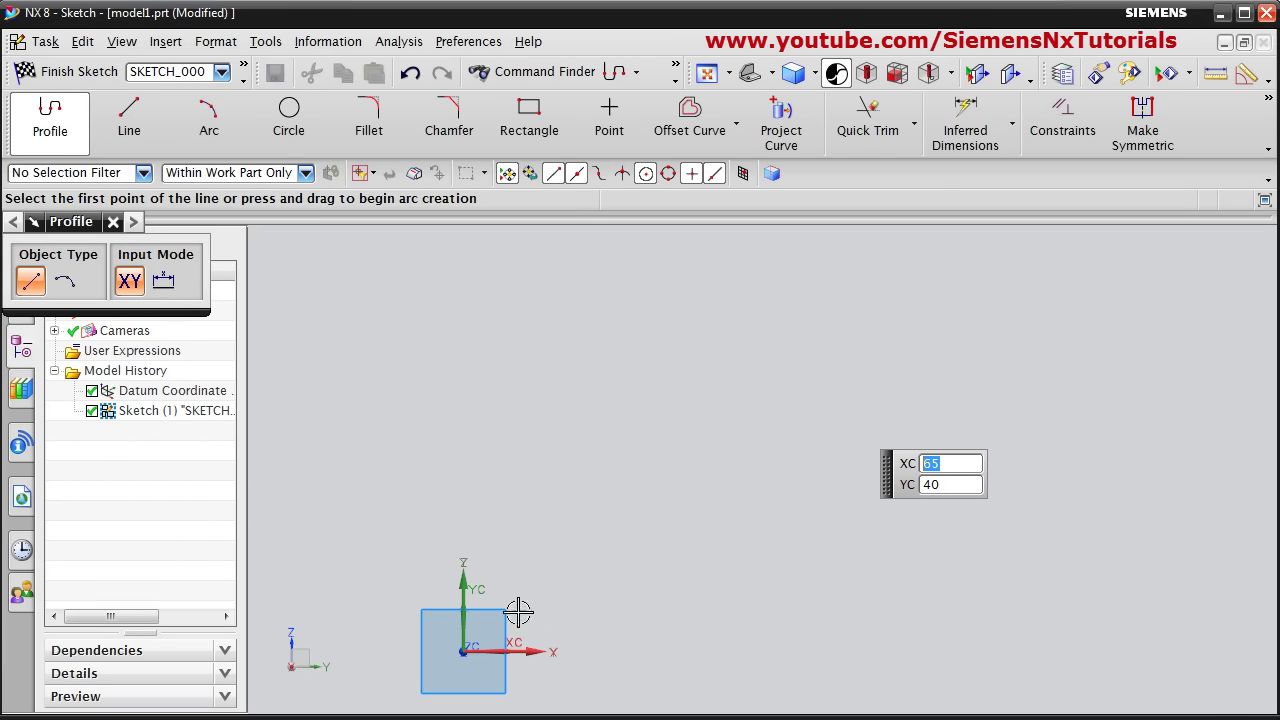
Step: Draw a 305 mm vertical line up from the origin, then a 165 mm top arm about 30 mm thick with a 135 mm underside
click(463, 651)
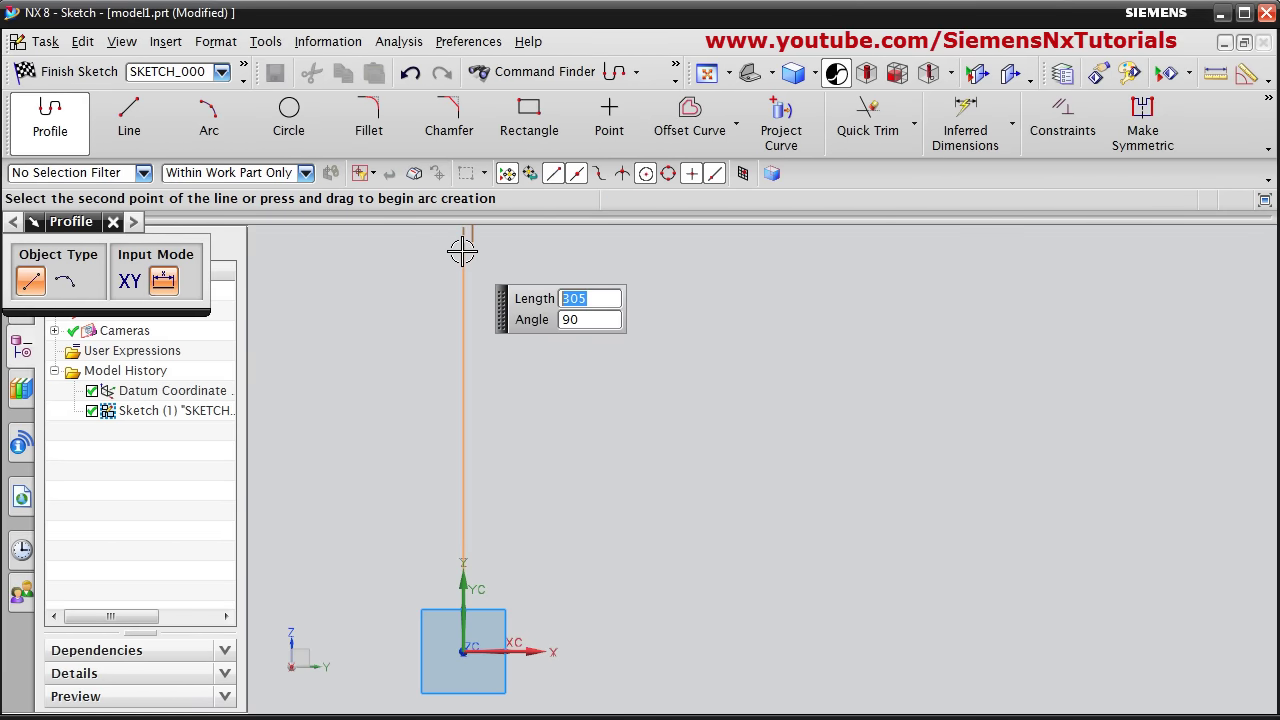
click(463, 252)
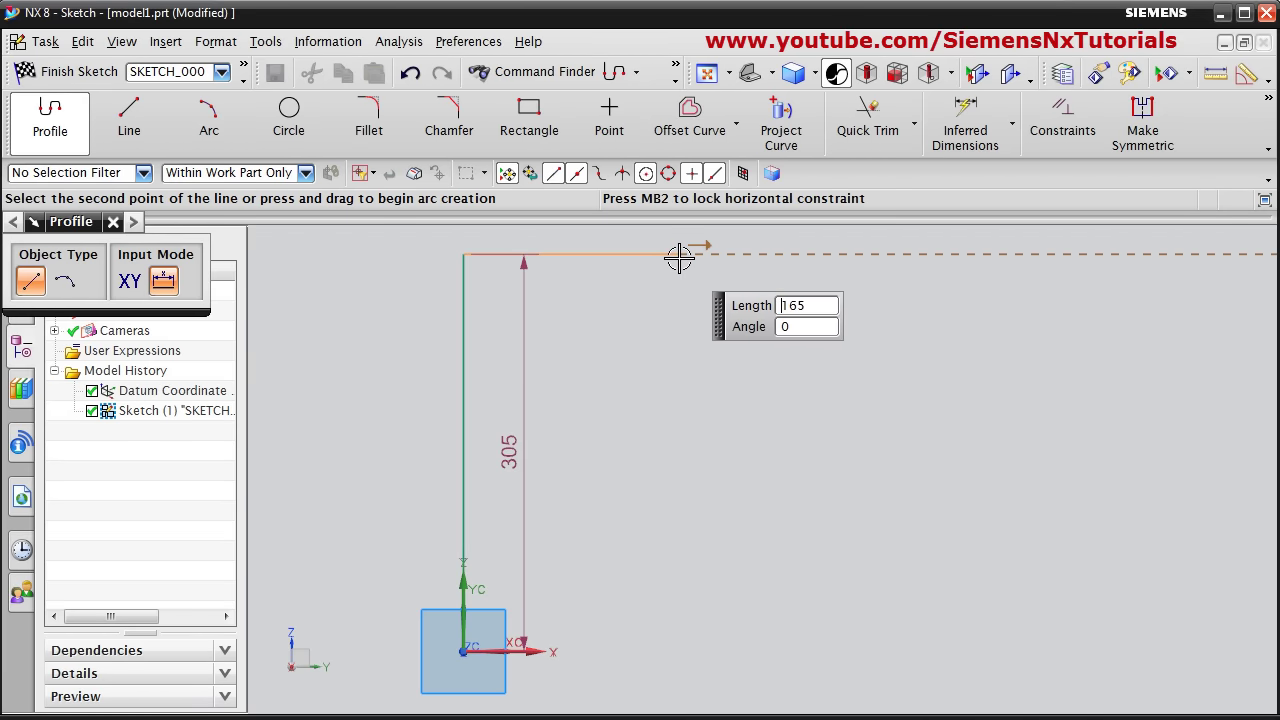
click(679, 255)
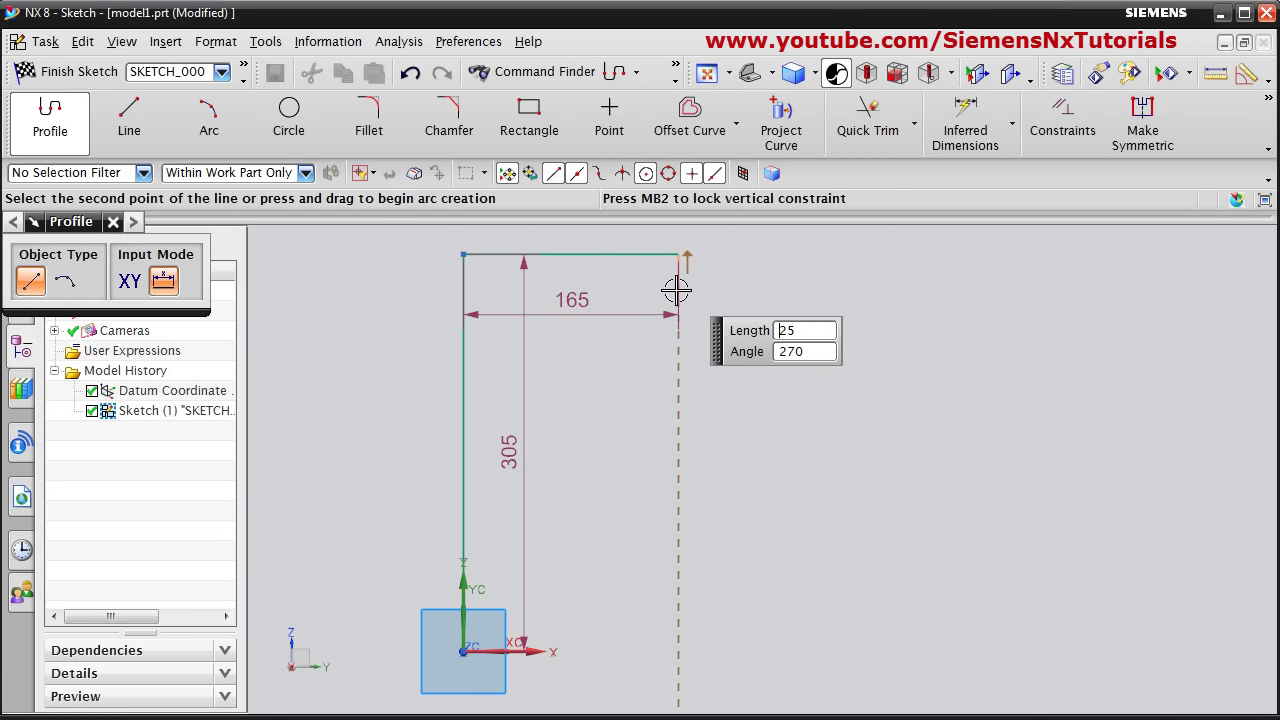
click(604, 292)
click(502, 297)
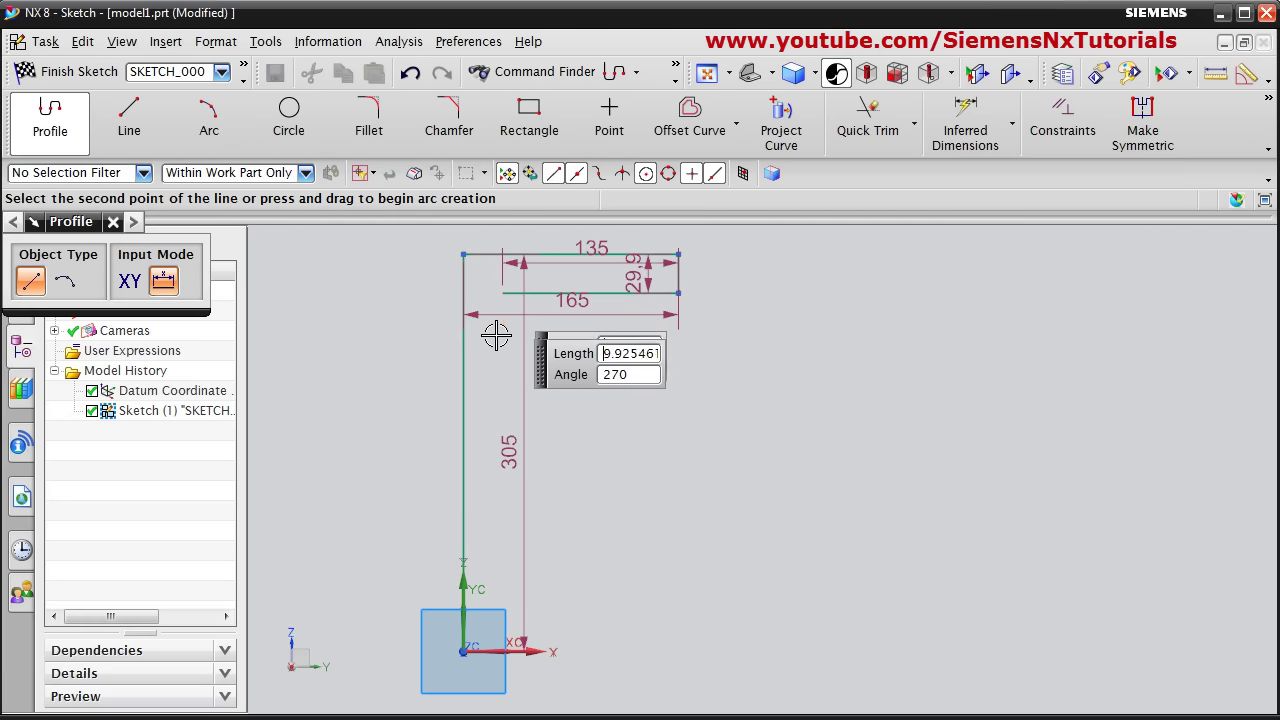
Step: Continue the profile with a 55 mm gap and a second arm 135 mm long and about 35 mm thick
click(501, 365)
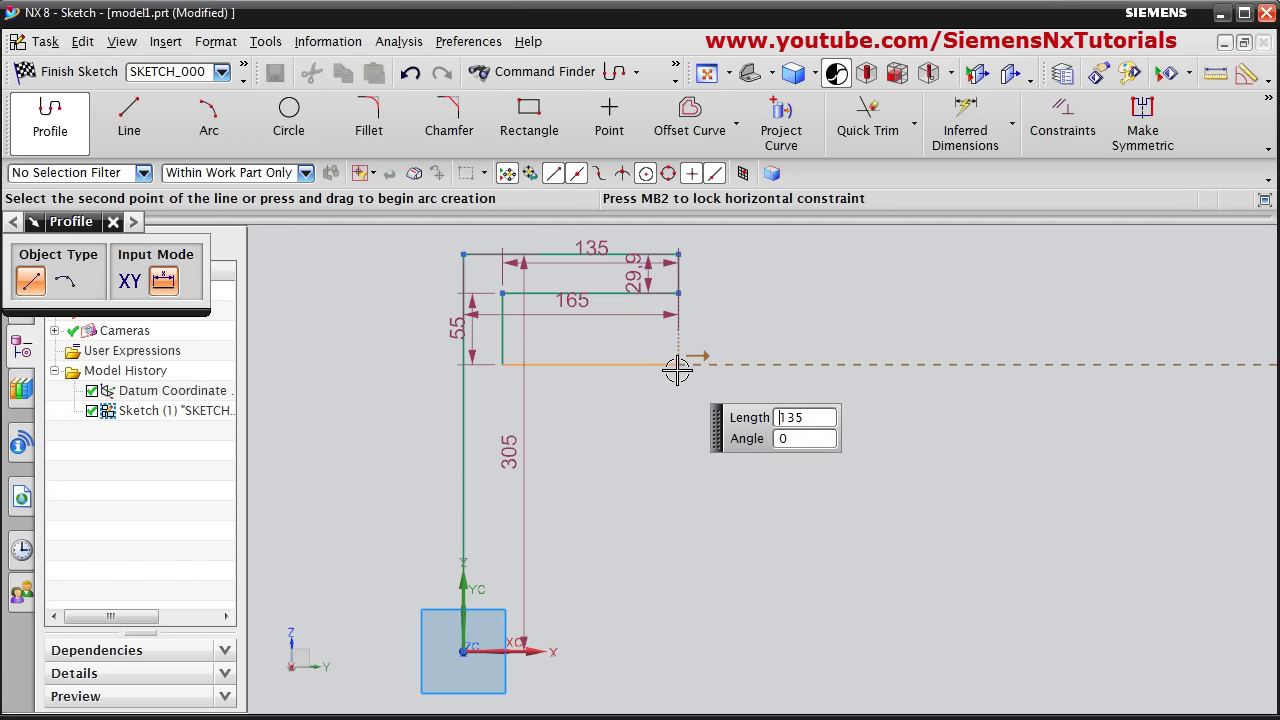
click(677, 365)
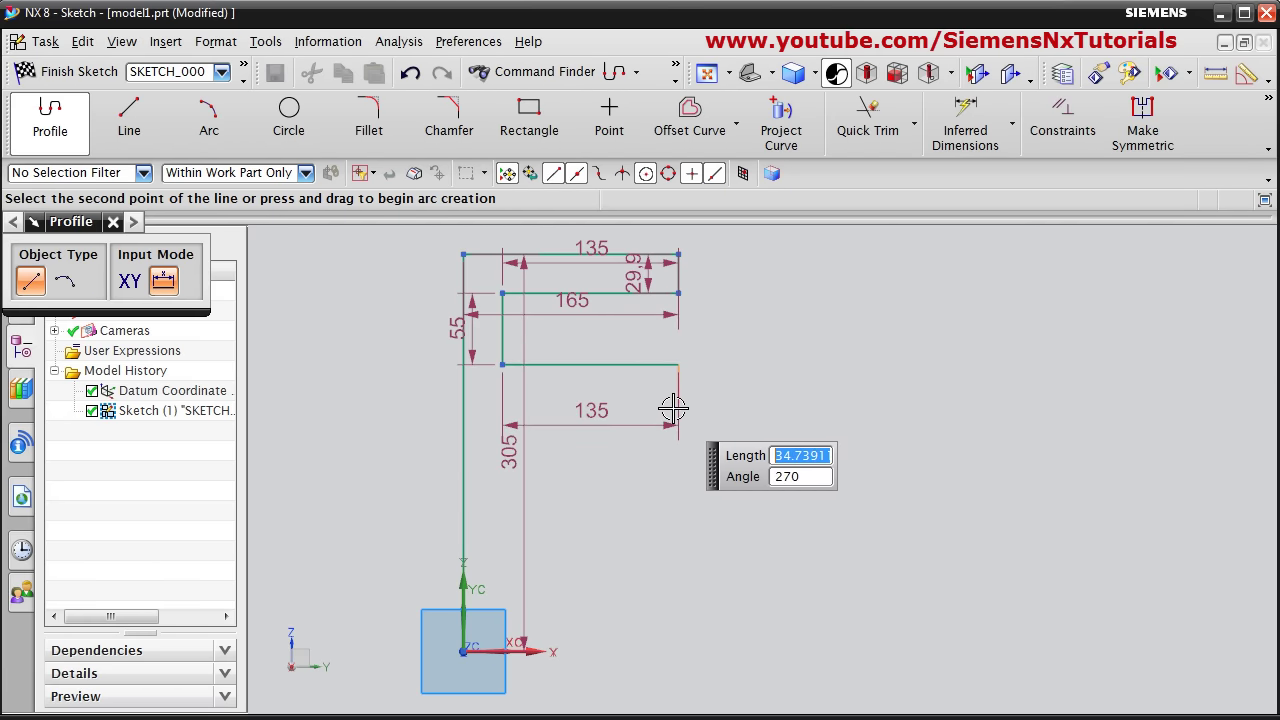
click(677, 410)
click(502, 410)
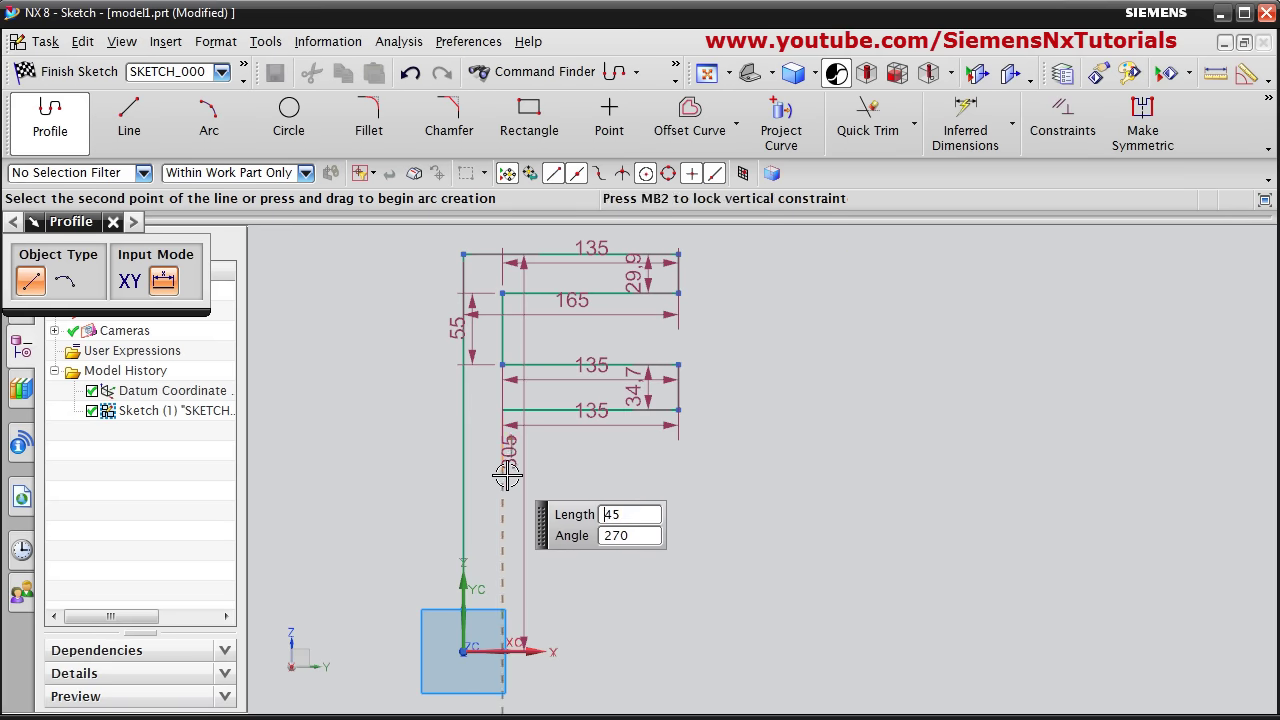
Step: Continue the profile with another 55 mm gap and a third arm 135 mm long and about 30 mm thick
click(504, 481)
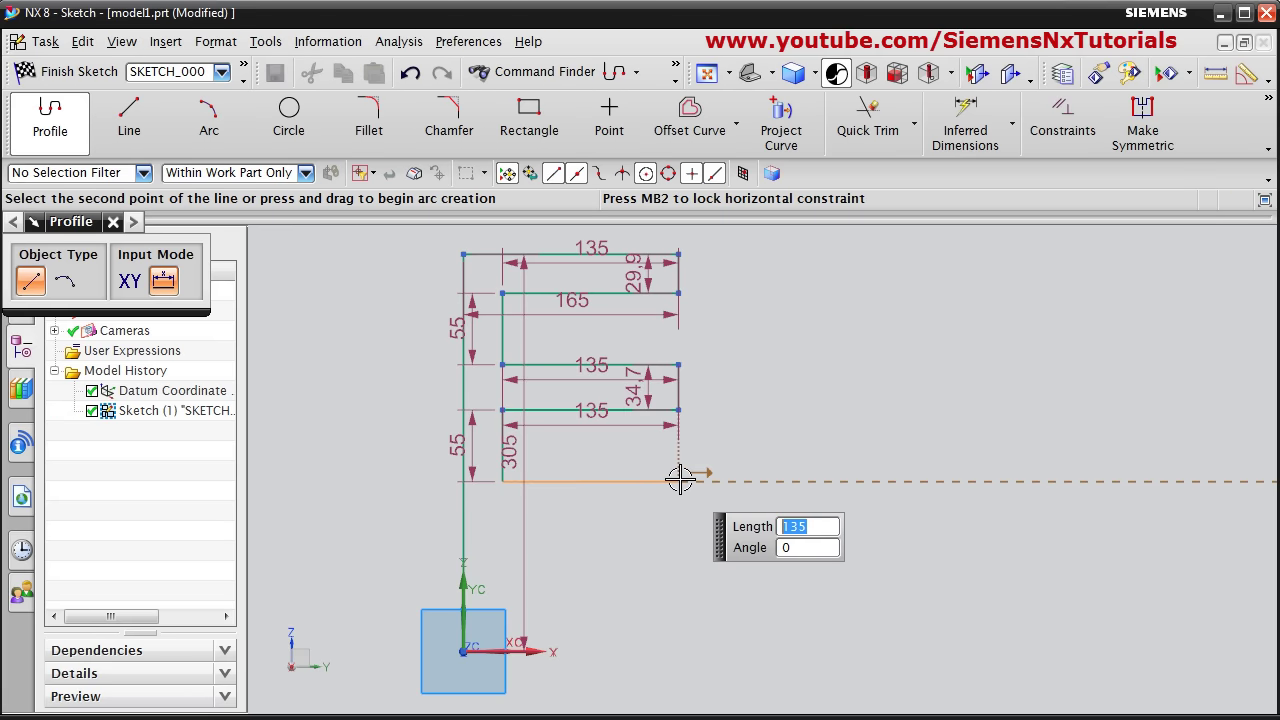
click(679, 481)
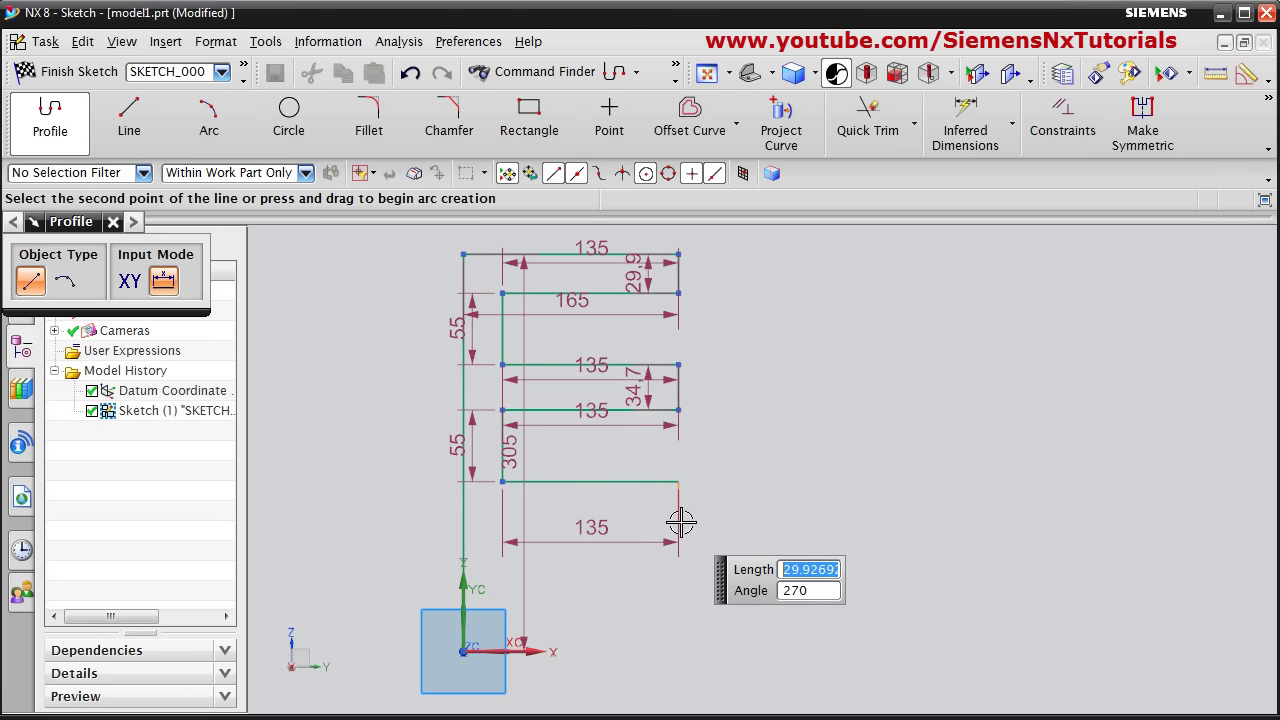
click(679, 520)
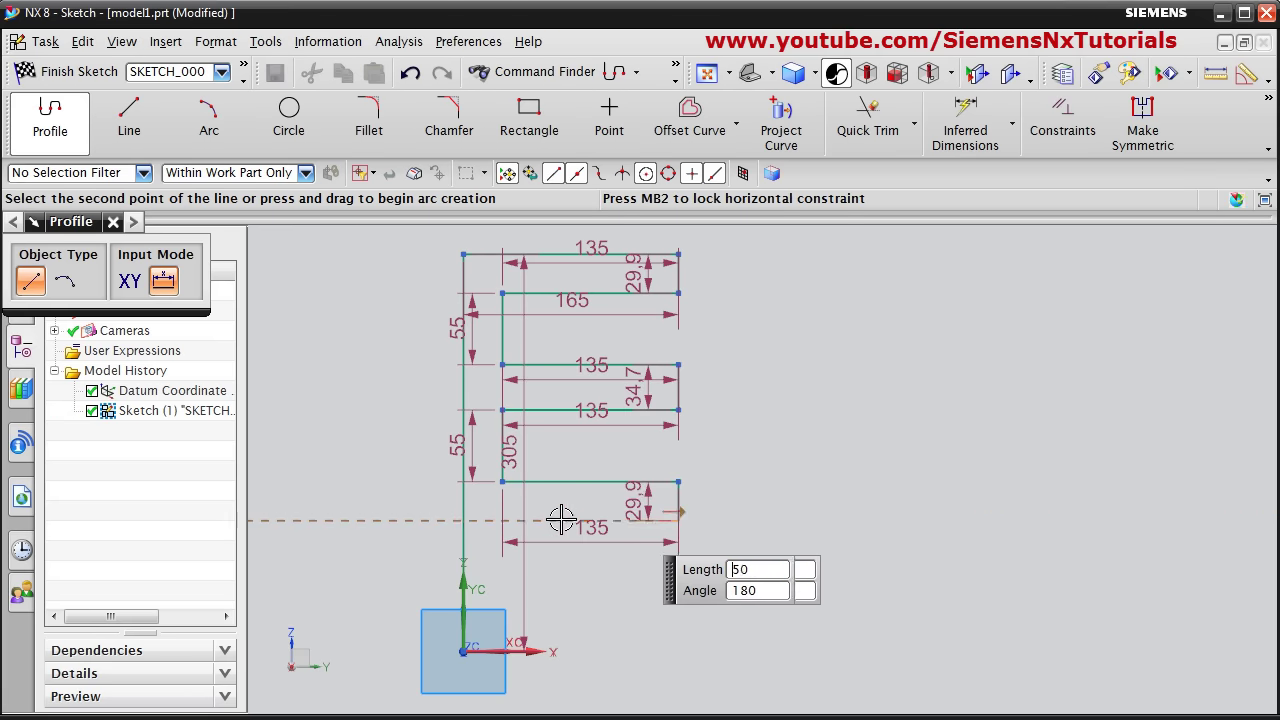
click(502, 520)
Step: Add a last 55 mm gap and a bottom arm about 45 mm thick, closing the comb profile at the origin
click(503, 592)
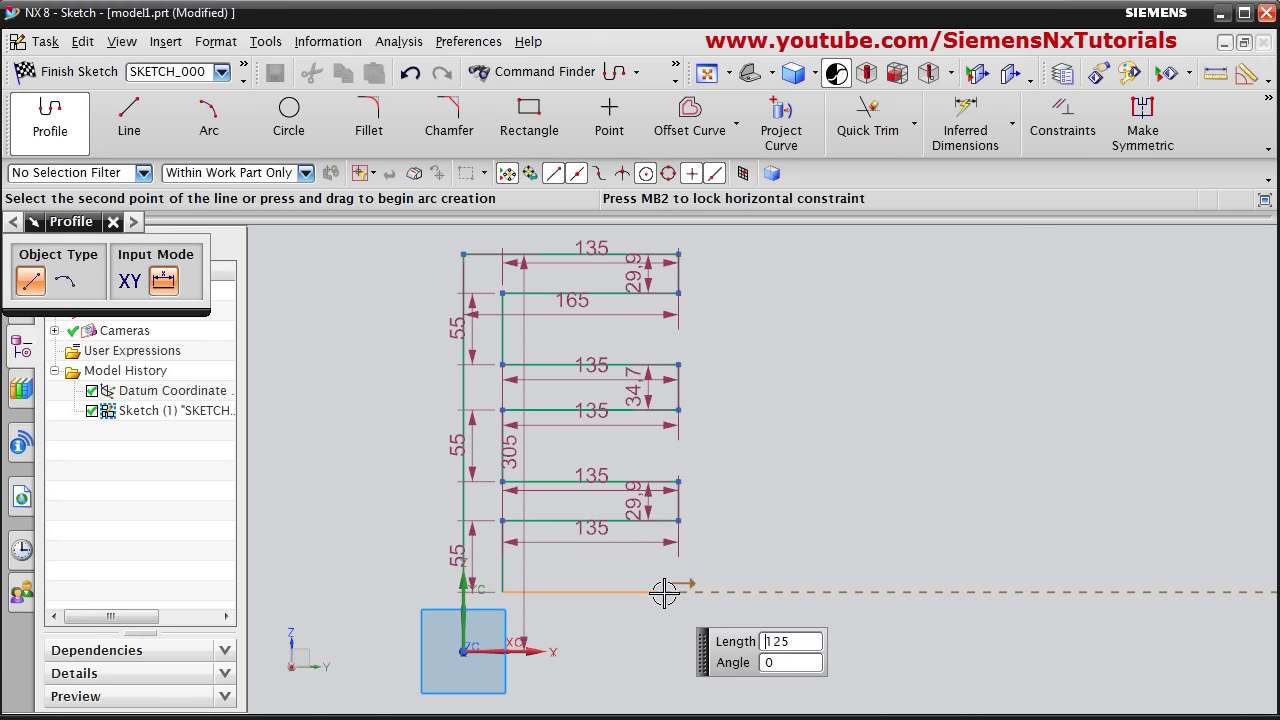
click(679, 593)
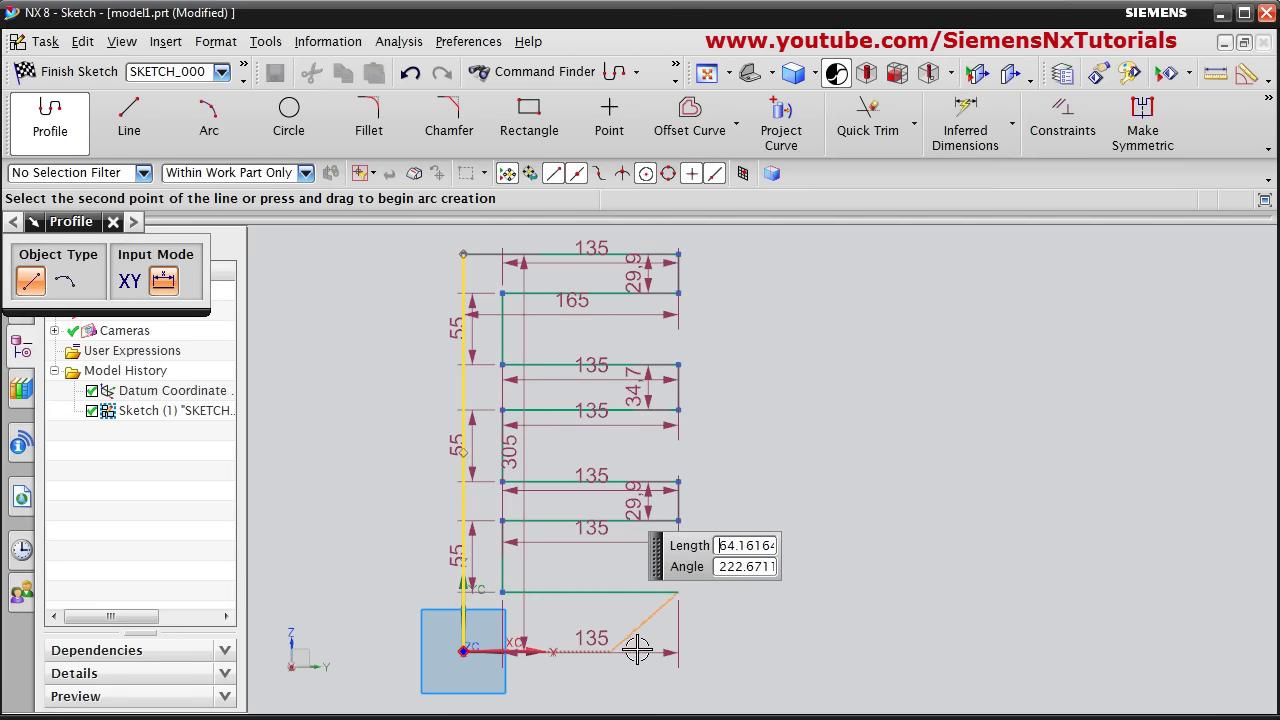
click(679, 651)
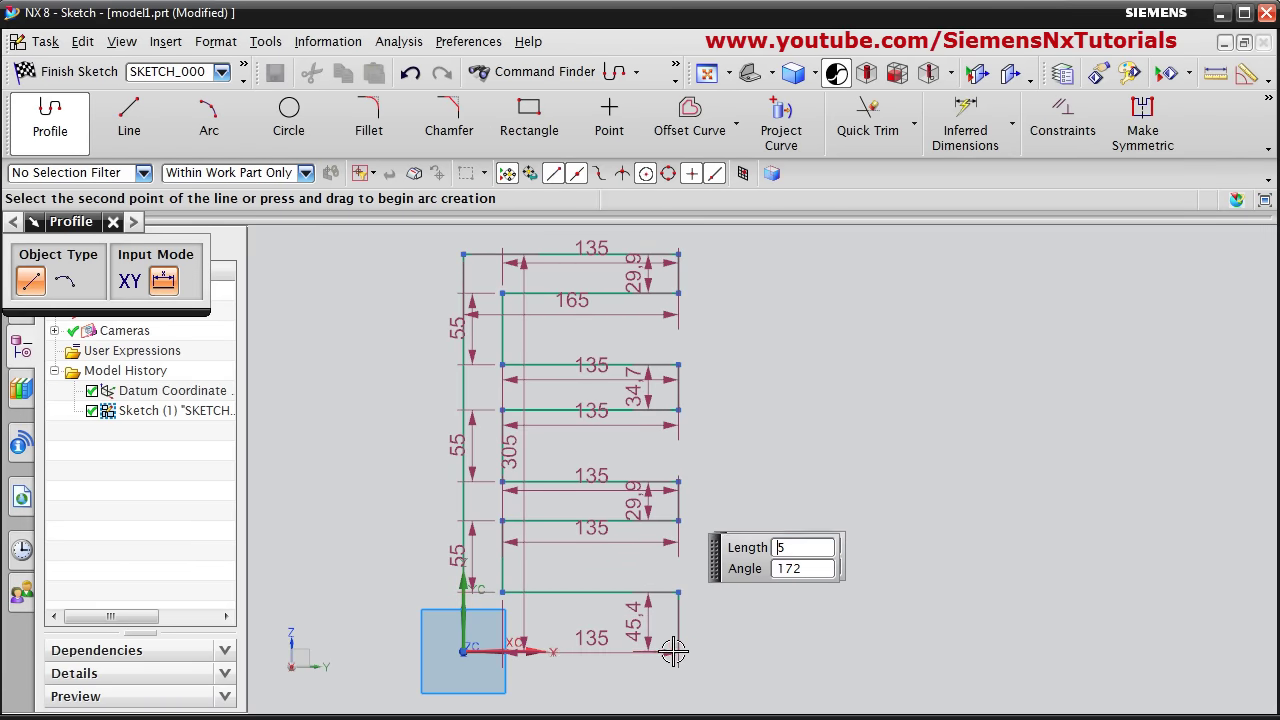
click(463, 651)
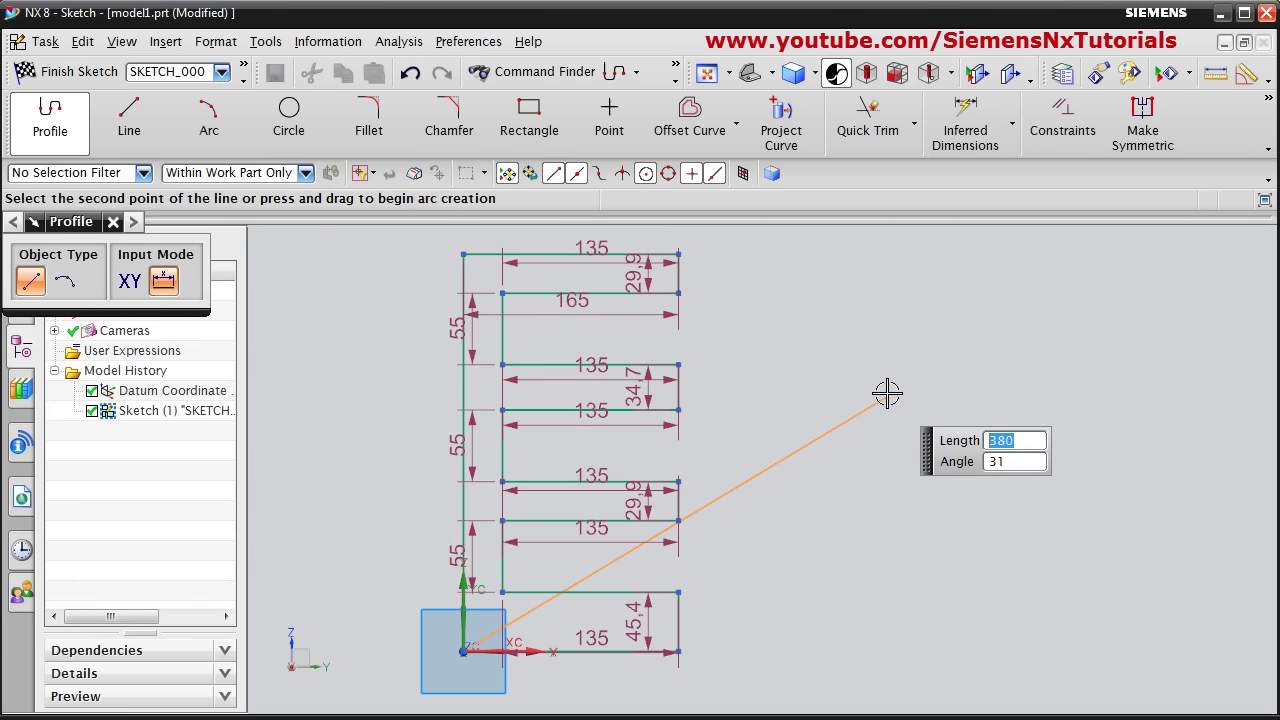
key(Escape)
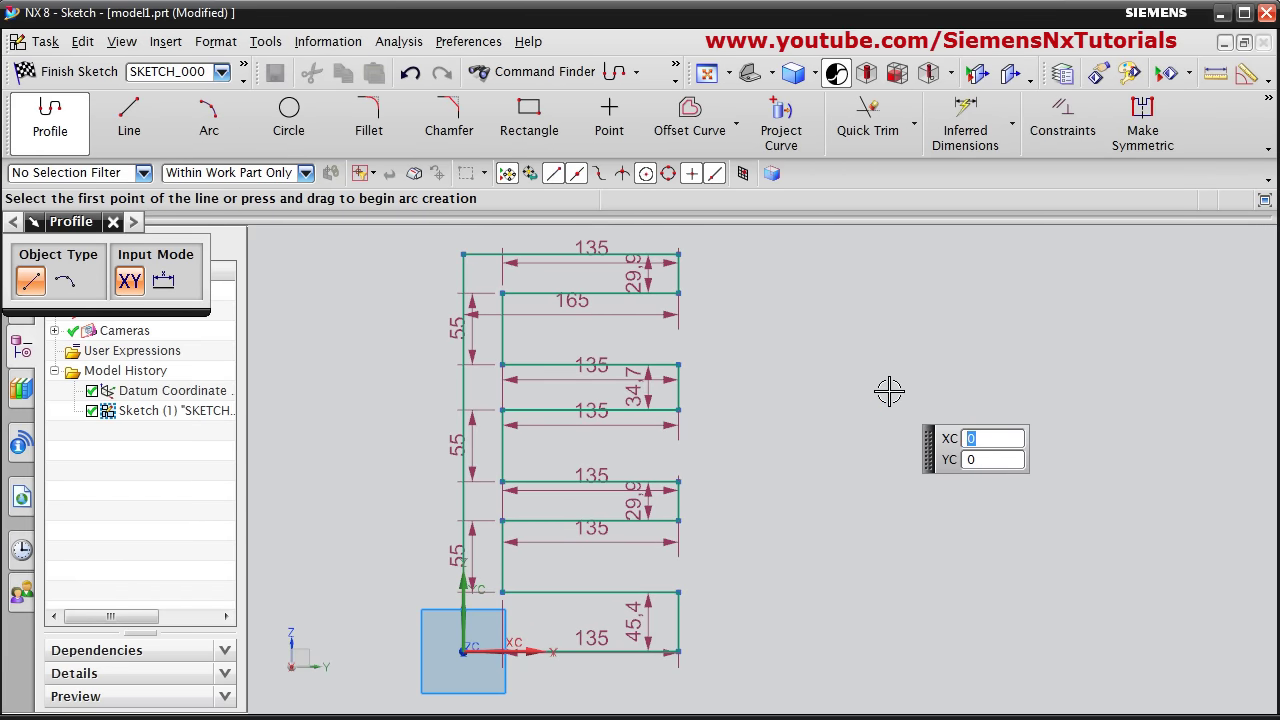
key(Escape)
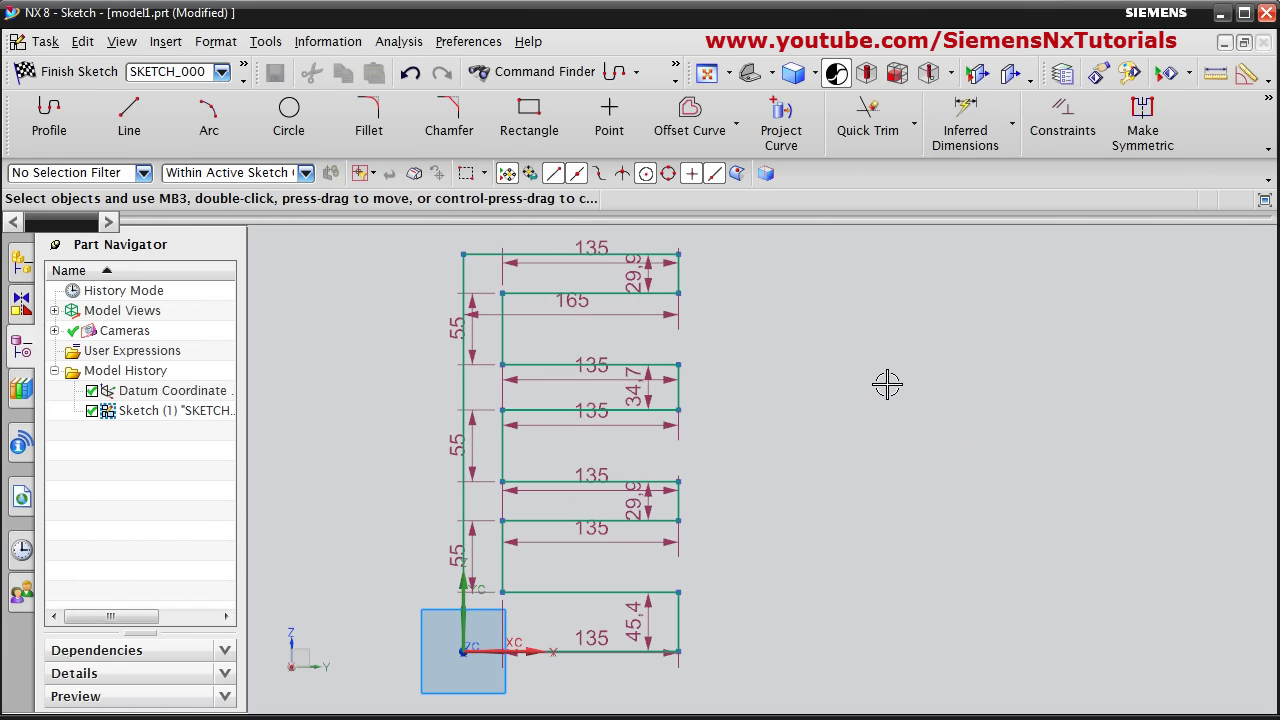
Step: Finish the sketch and extrude the comb profile with a Symmetric Value limit of 50 mm
click(86, 82)
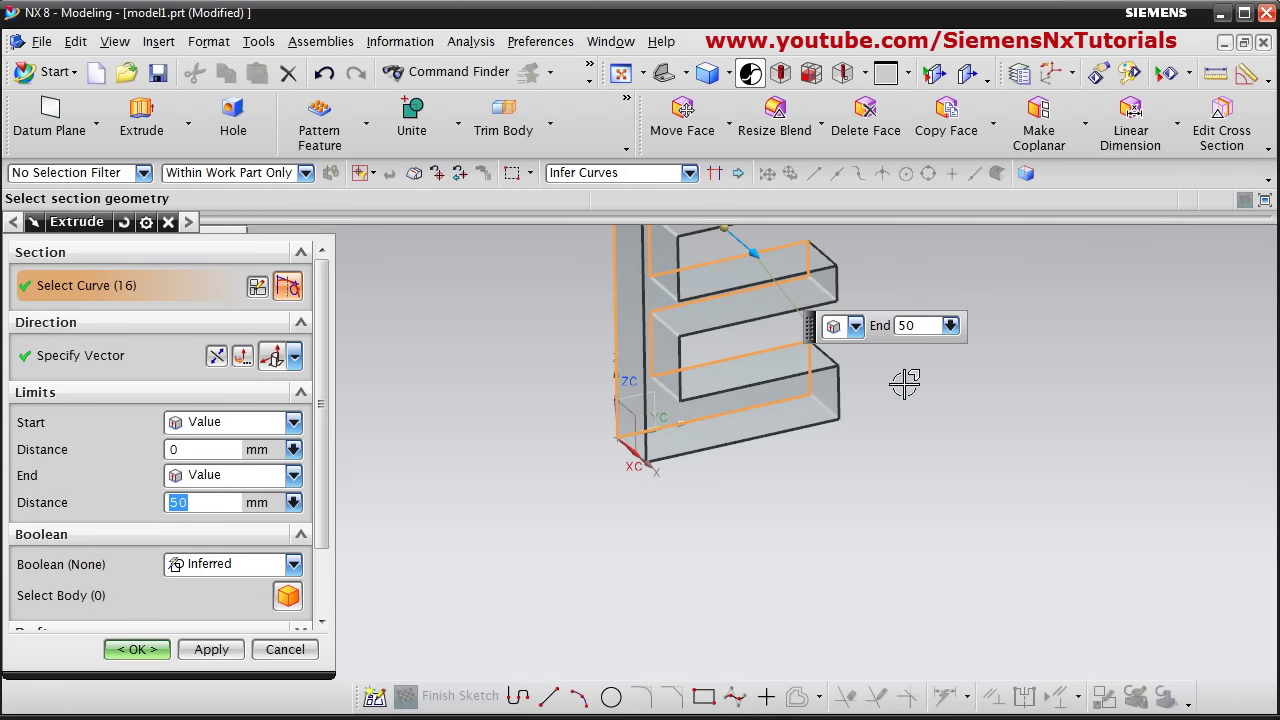
scroll(671, 386, up, 3)
mouse_move(671, 386)
shift+middle_down()
mouse_move(791, 566)
mouse_move(789, 482)
shift+middle_up()
scroll(789, 482, down, 3)
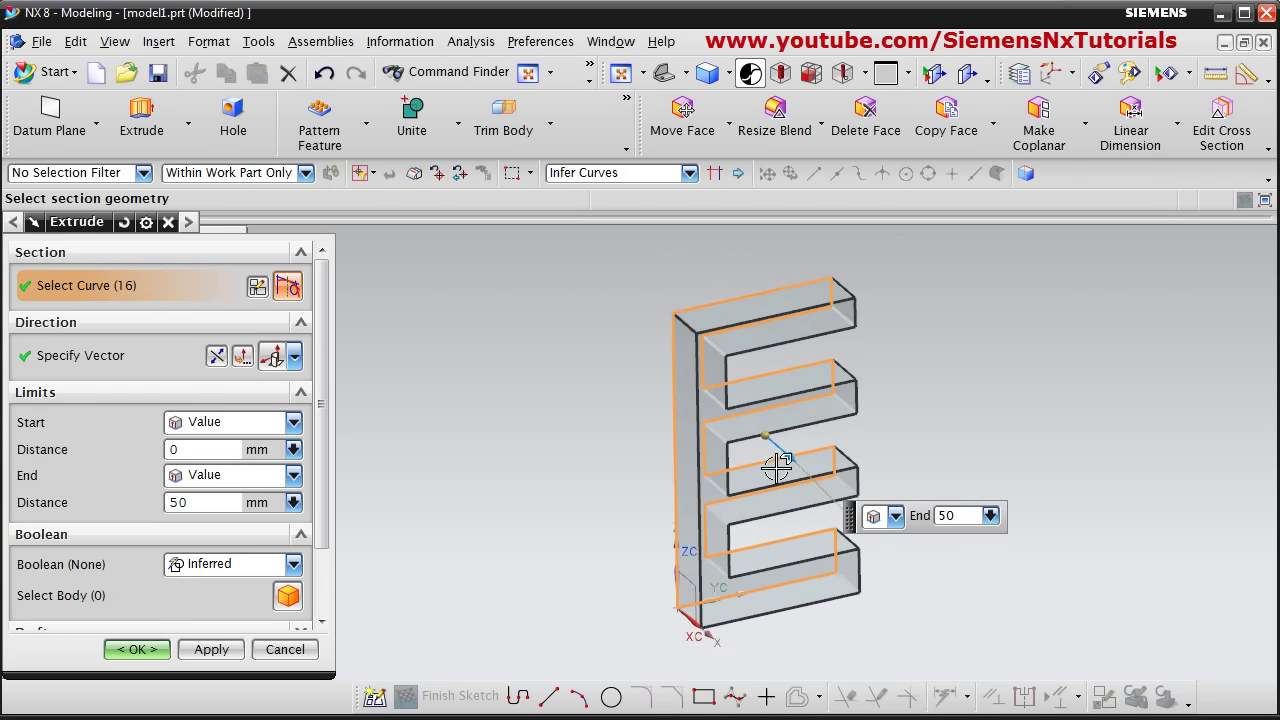
click(294, 423)
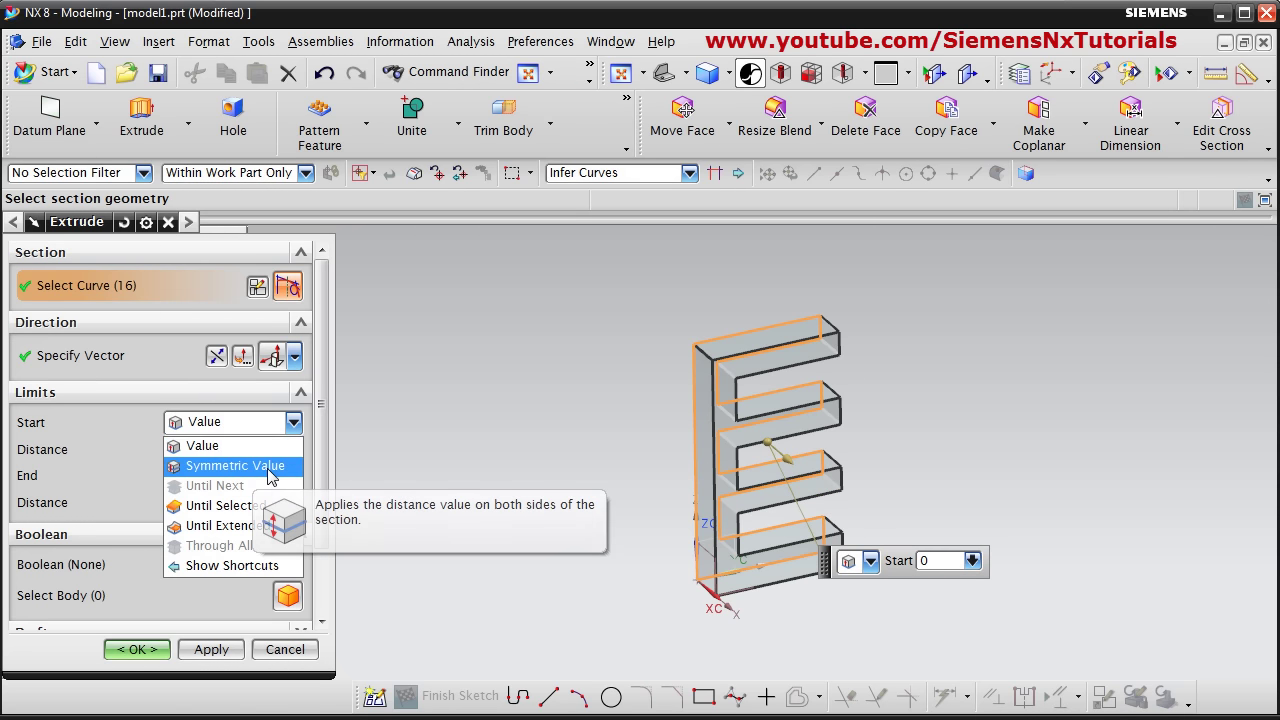
click(268, 466)
middle_drag(580, 503, 710, 538)
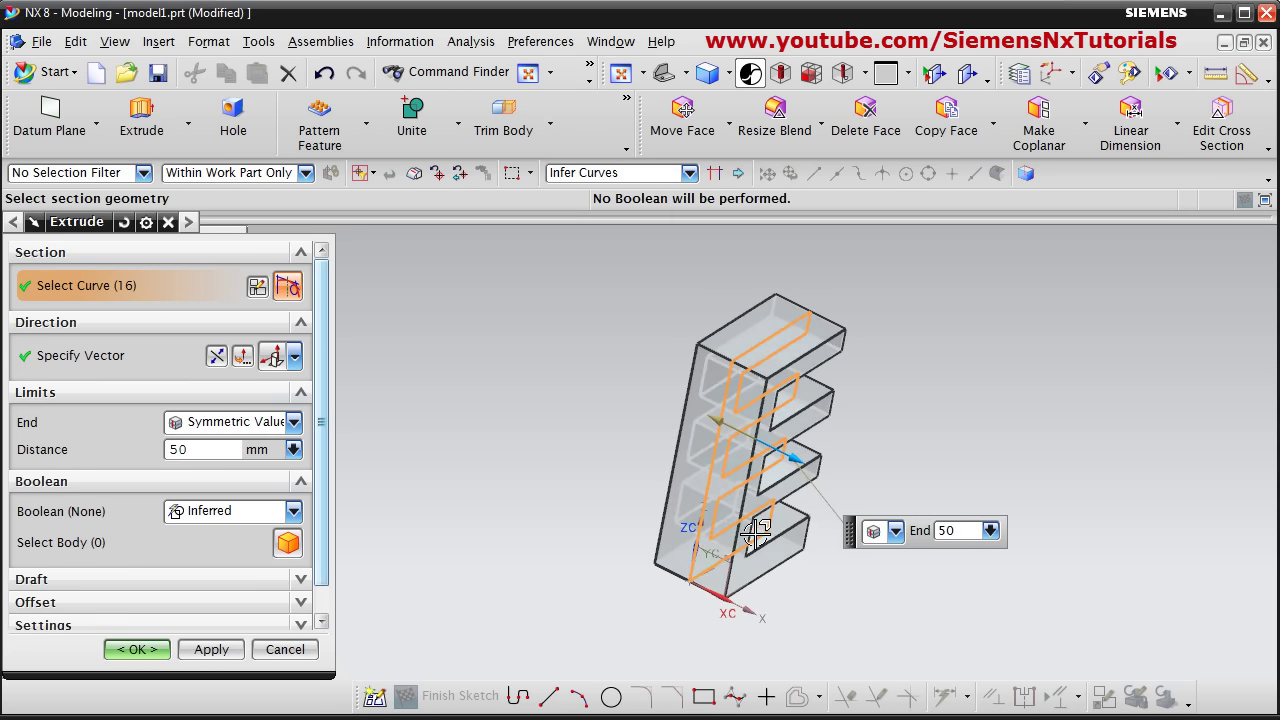
middle_drag(800, 576, 690, 530)
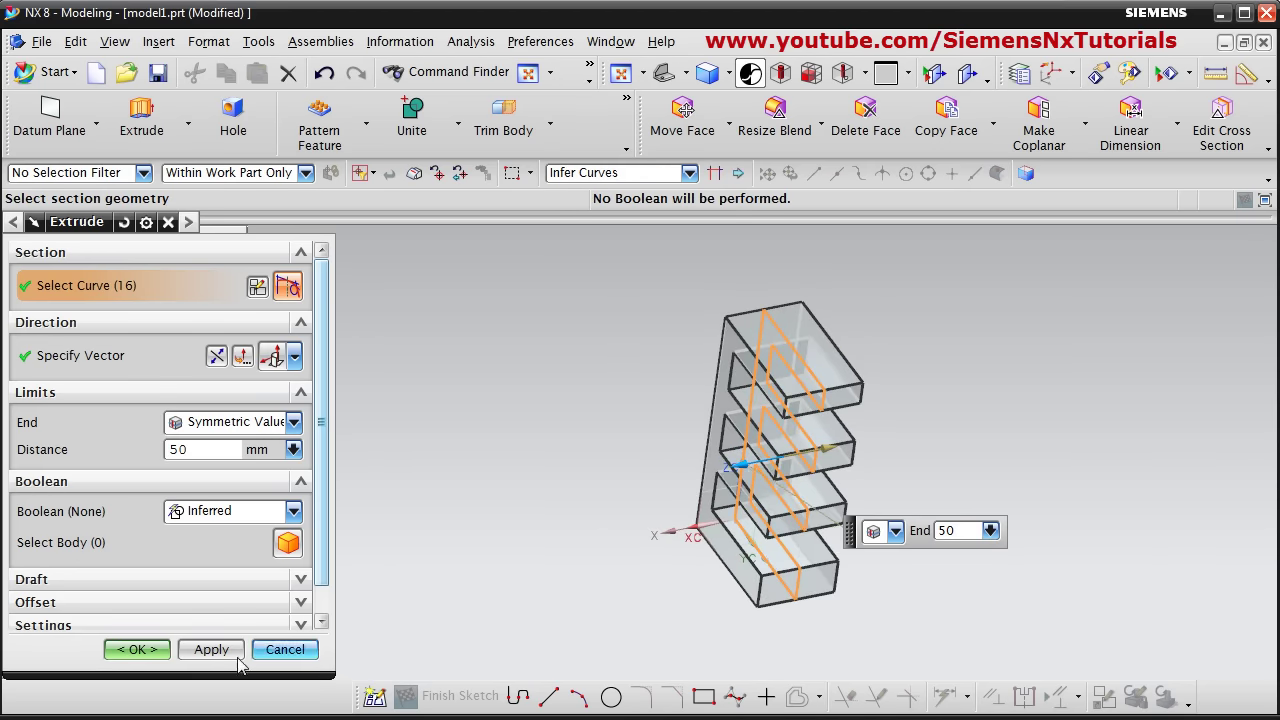
click(137, 650)
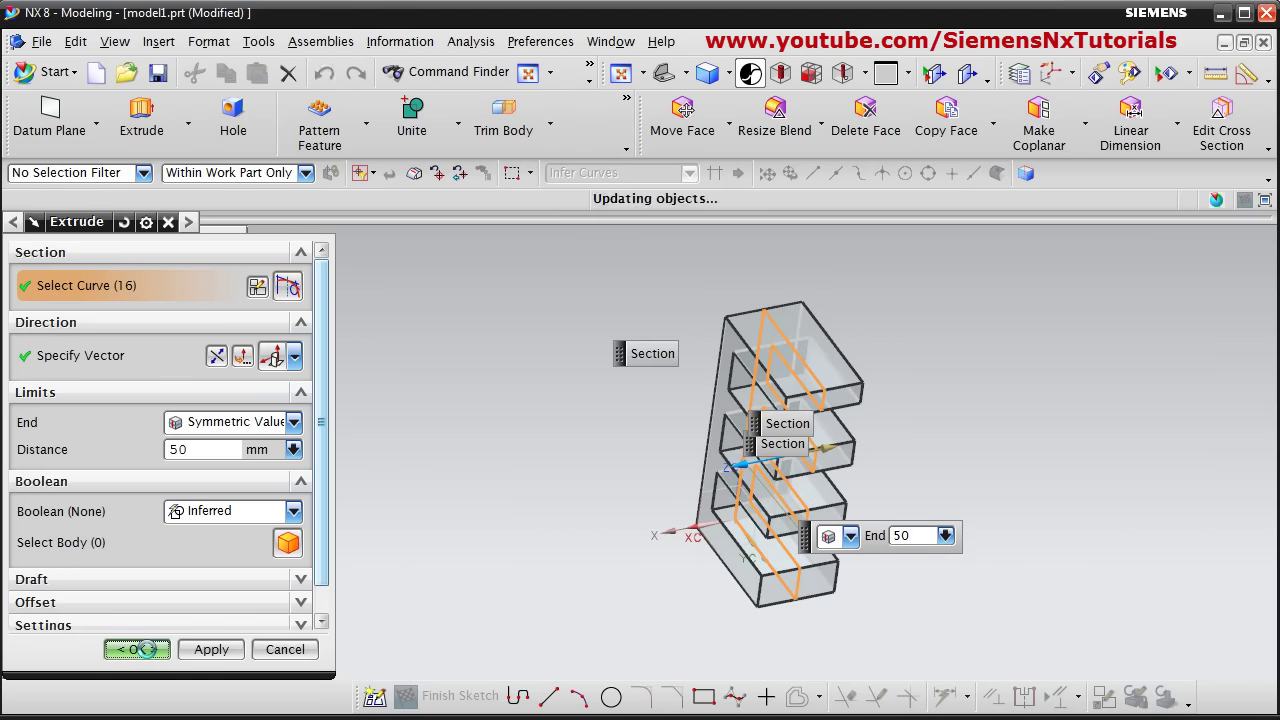
Step: Start another extrusion with its section sketch on the underside of the comb's top arm
middle_drag(608, 674, 624, 545)
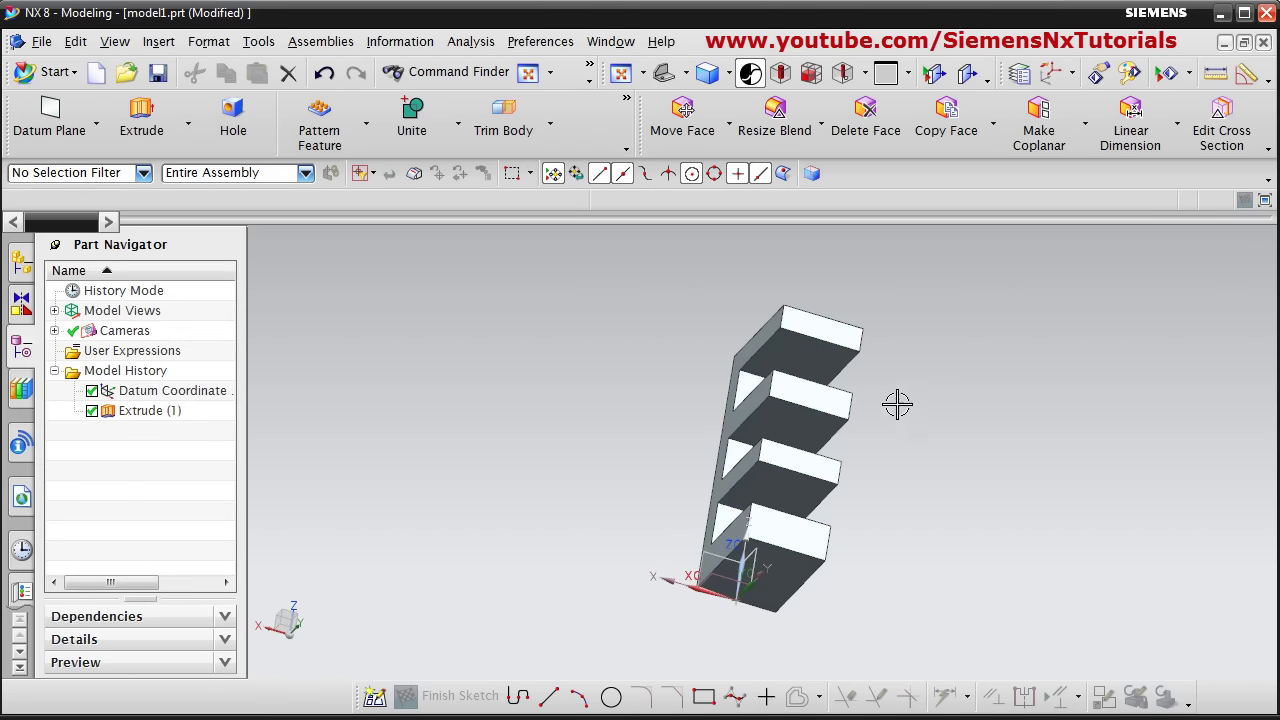
middle_drag(857, 371, 635, 496)
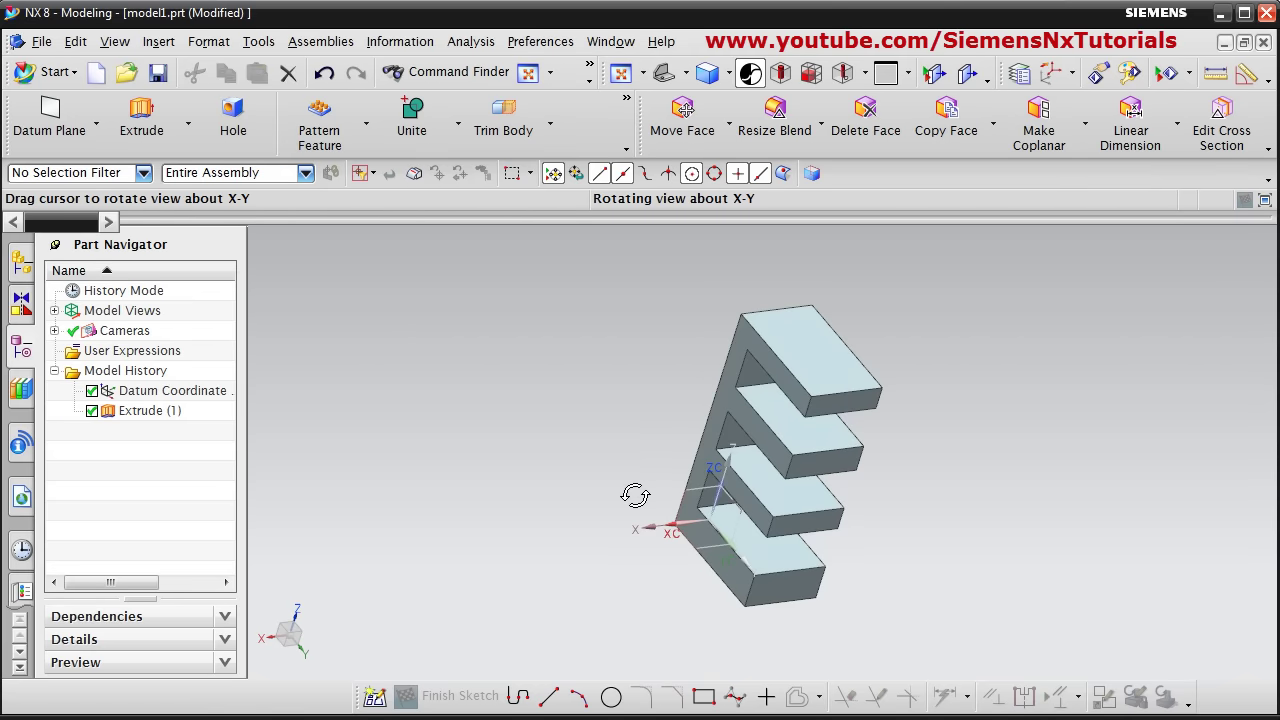
middle_drag(997, 414, 851, 376)
click(141, 115)
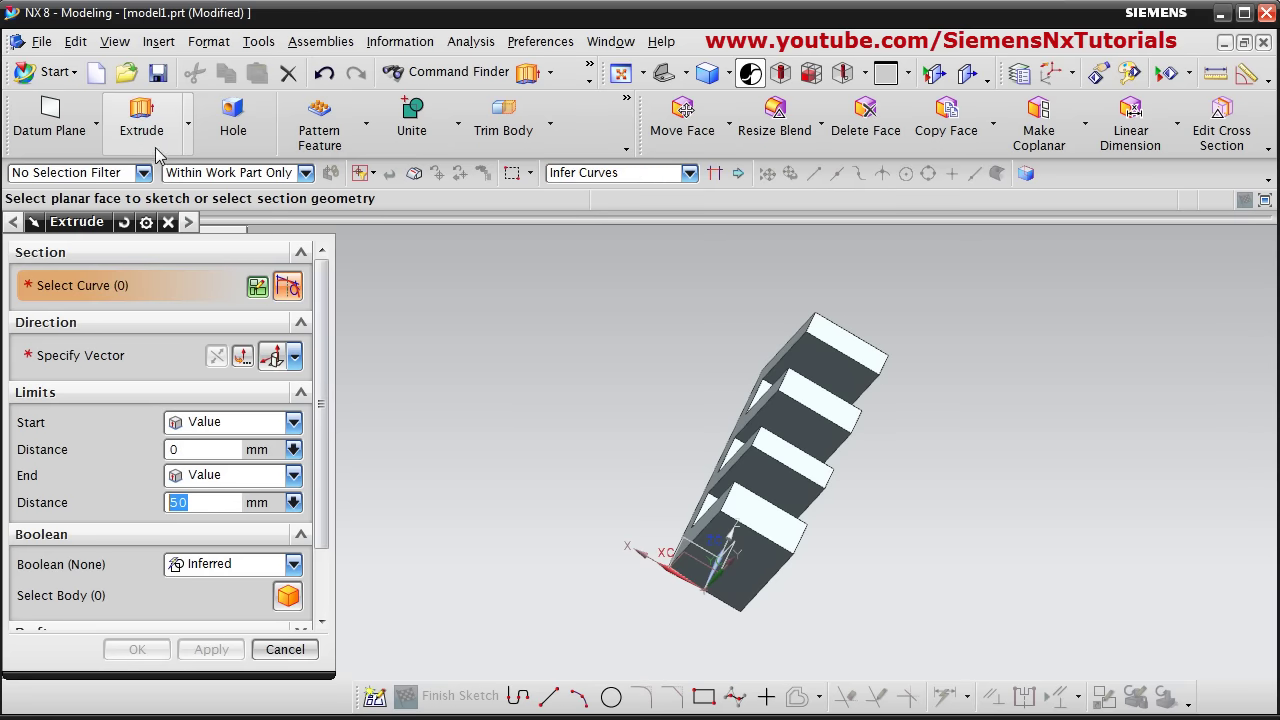
click(828, 369)
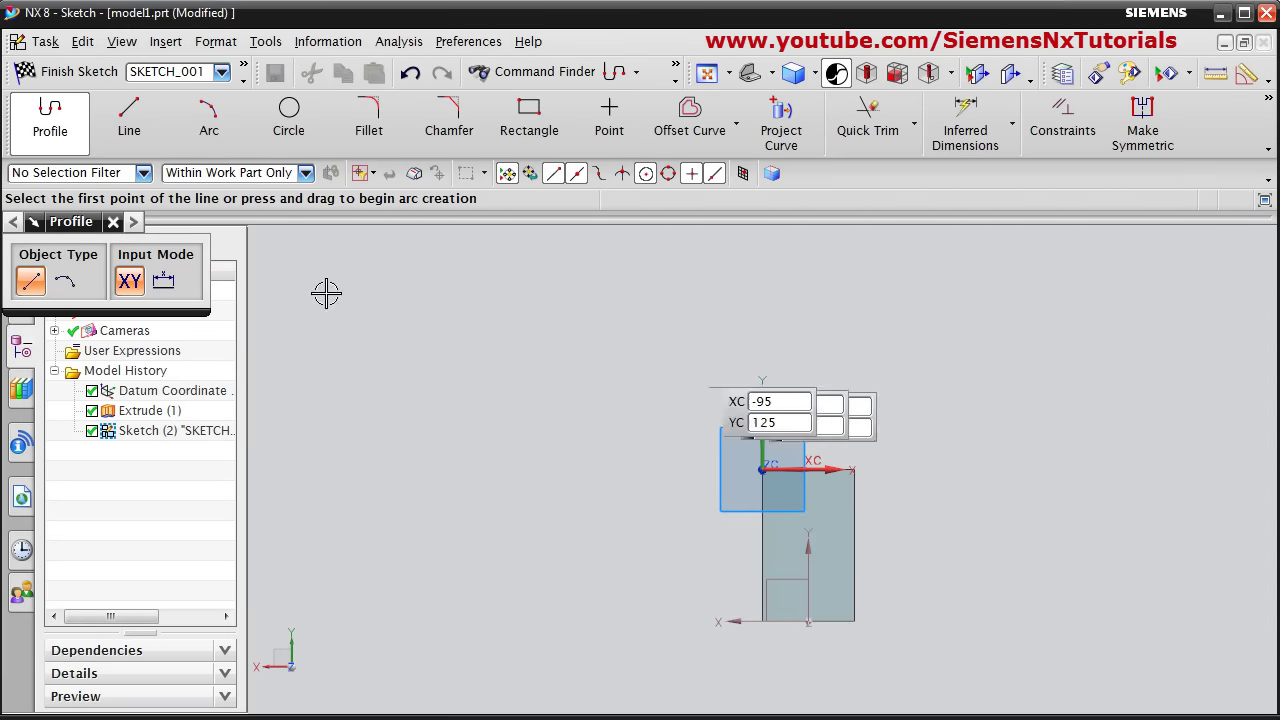
Step: Sketch a circle about 48.8 mm in diameter near the middle of the arm's underside and finish the sketch
click(290, 147)
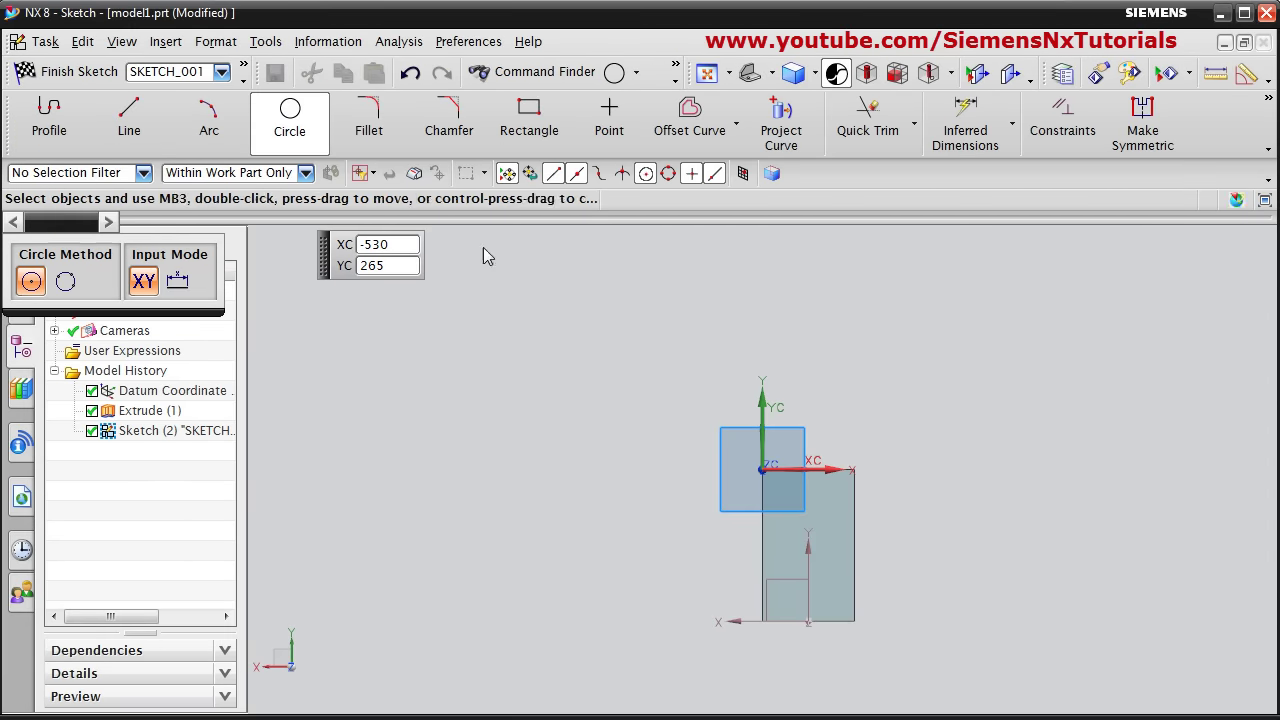
click(809, 548)
click(818, 563)
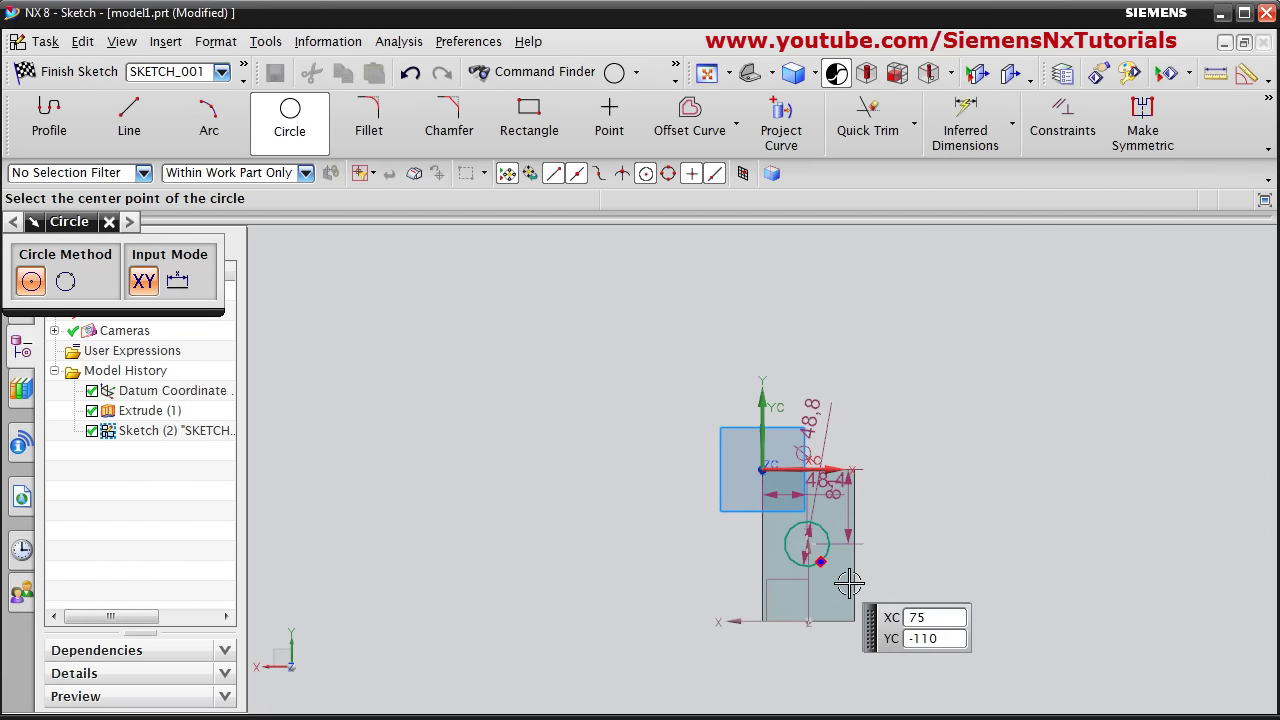
click(62, 74)
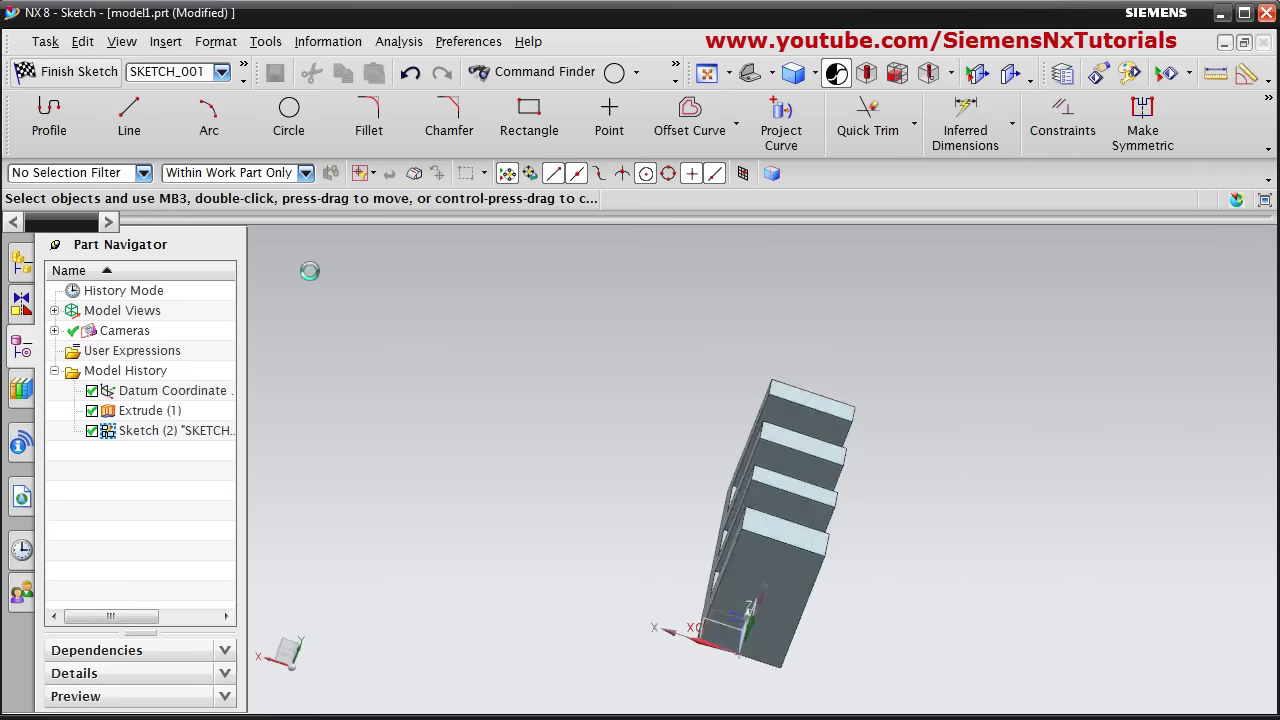
middle_drag(871, 494, 829, 509)
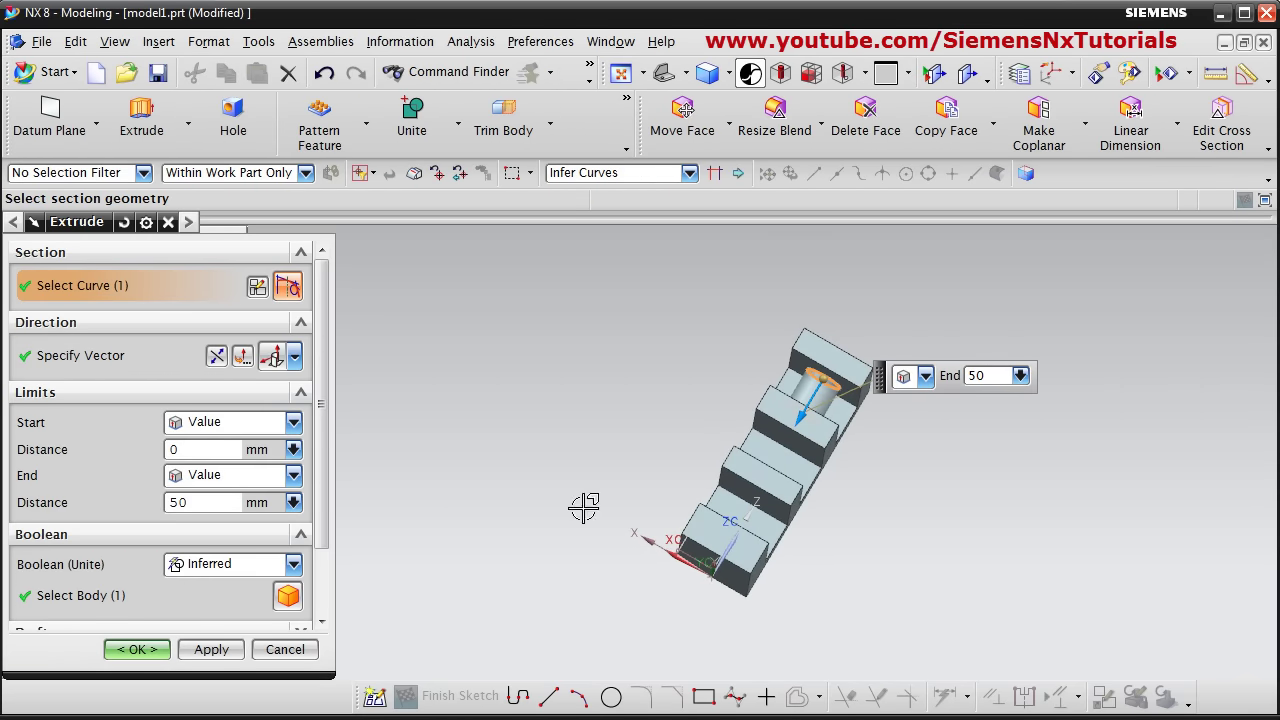
Step: Try Until Next as the start limit of the circle's extrusion
click(293, 426)
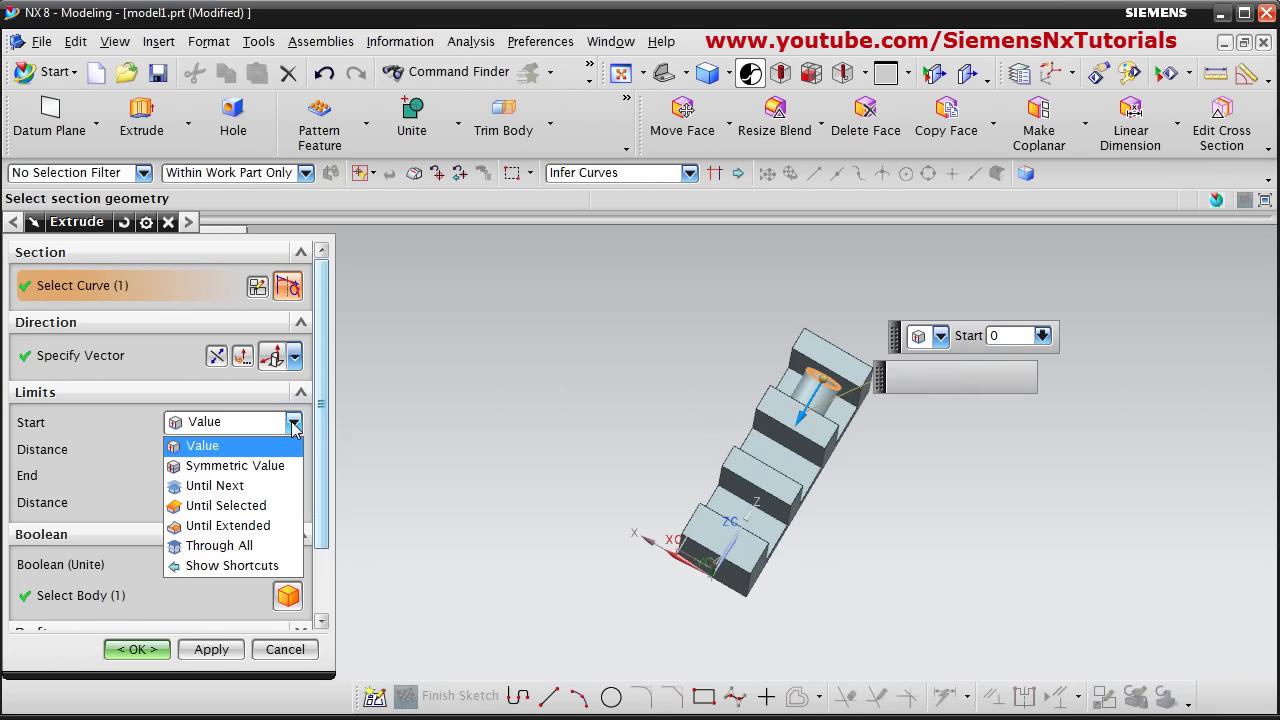
click(229, 487)
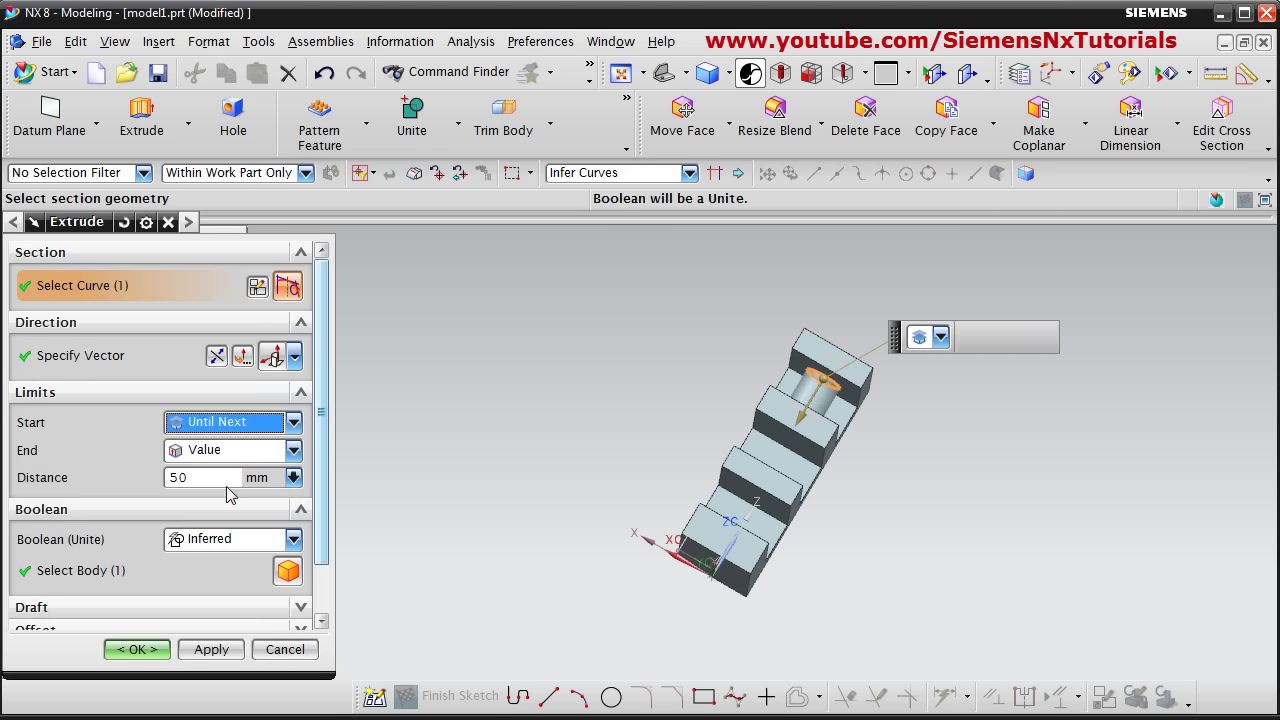
middle_drag(600, 445, 659, 452)
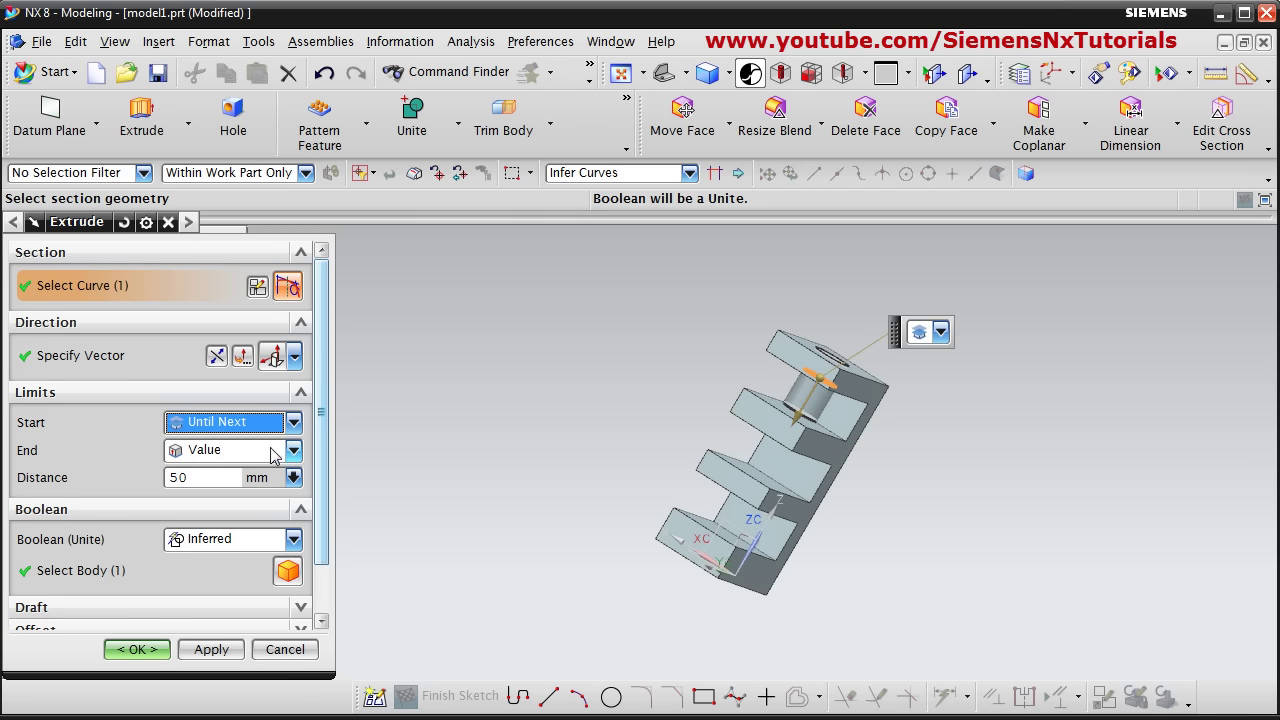
Step: Try Until Selected as the start limit, using the upper face of the third arm as the limiting object
click(295, 426)
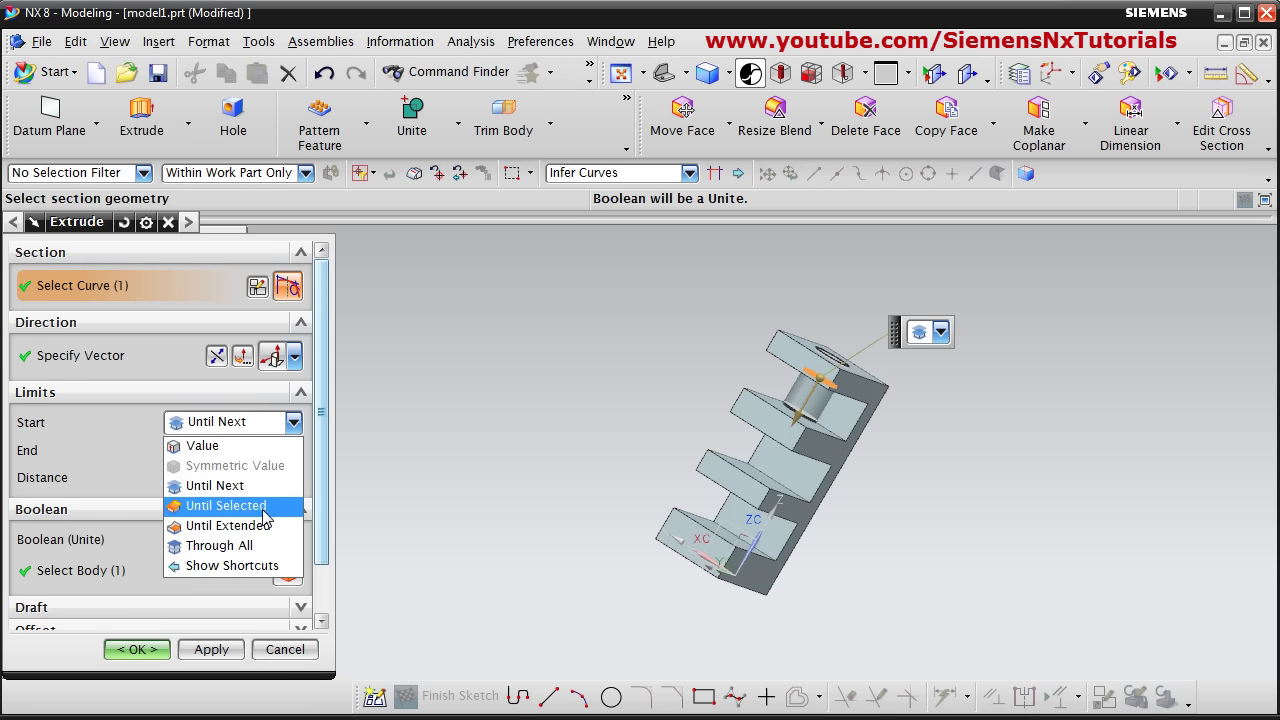
click(226, 506)
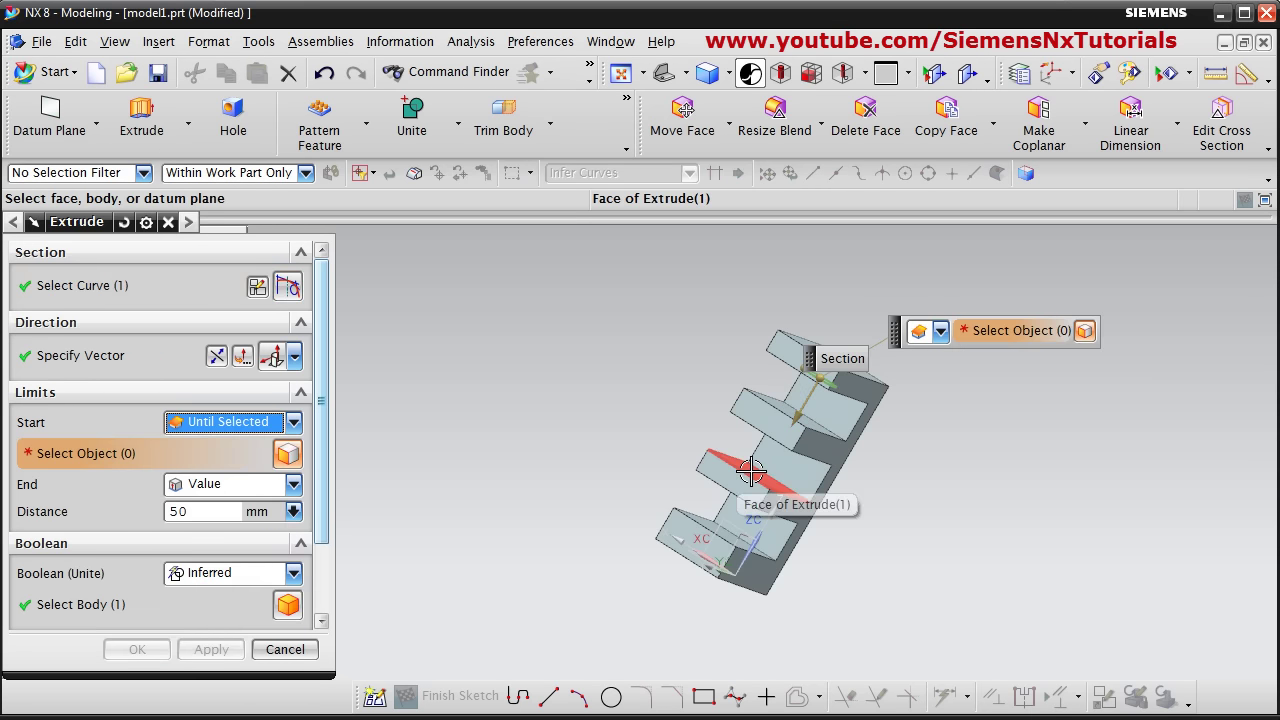
click(751, 471)
click(725, 537)
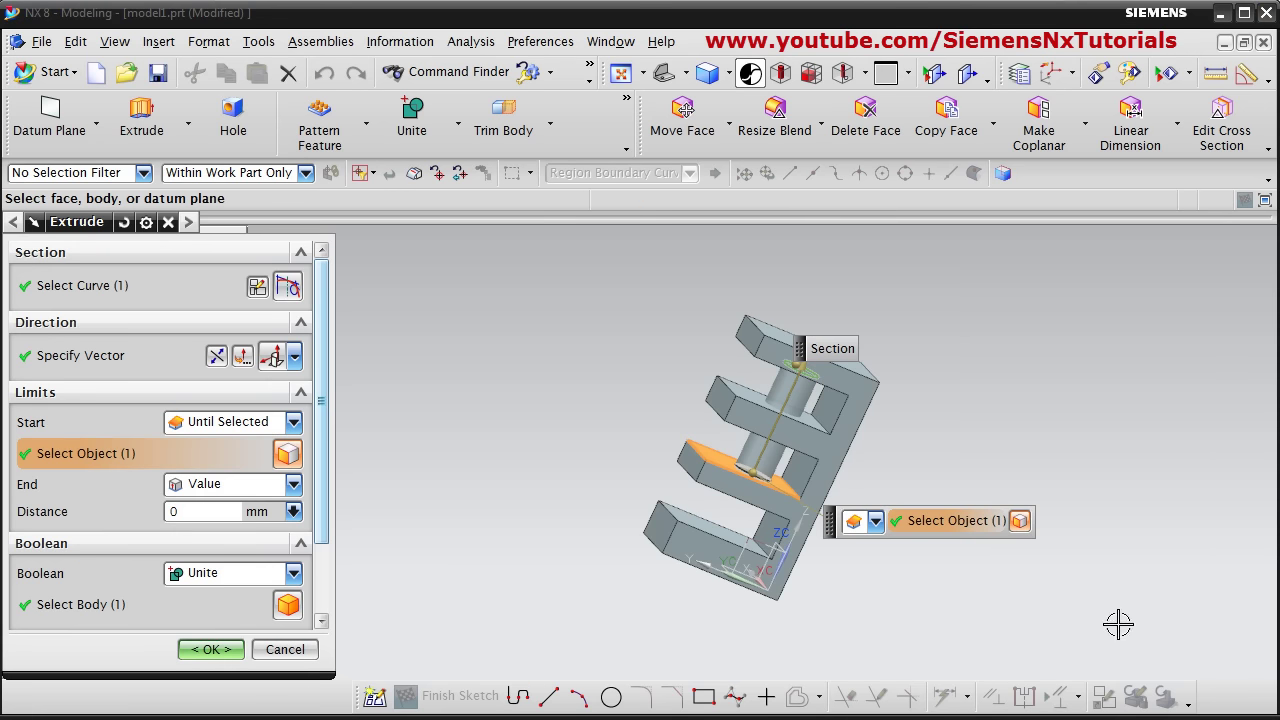
Step: Set the extrusion's start limit to Through All
click(293, 422)
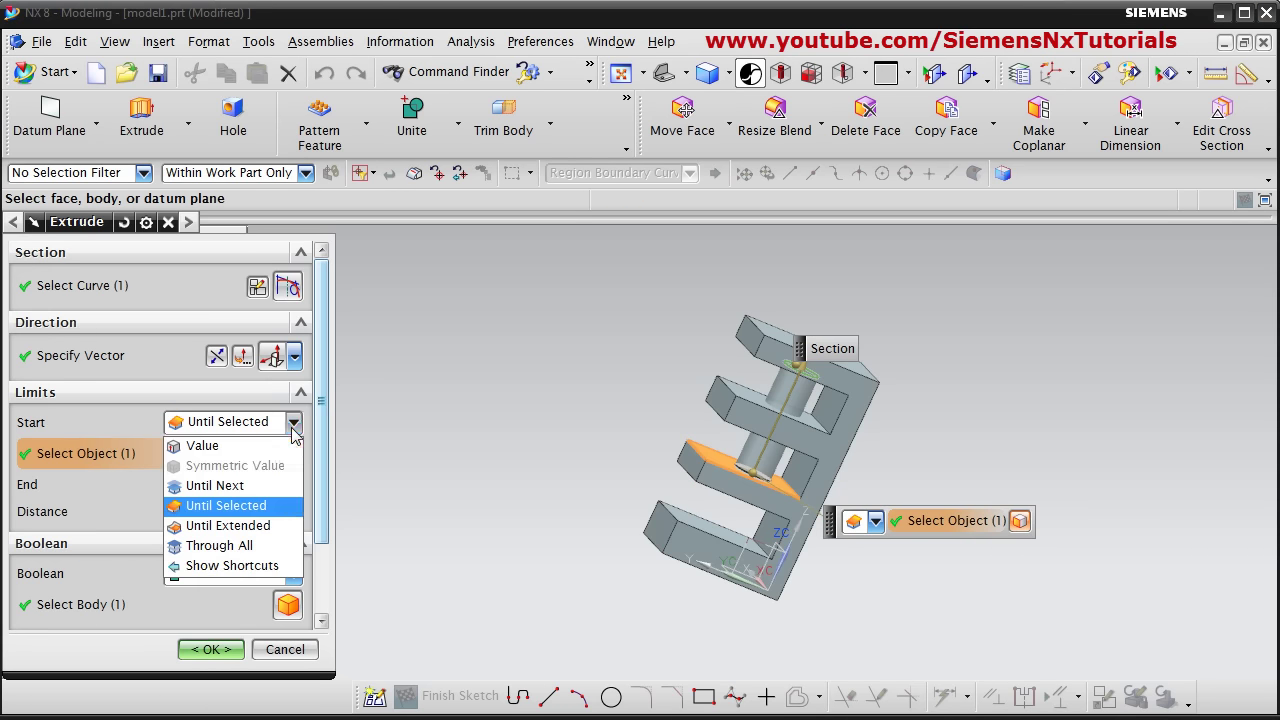
click(248, 546)
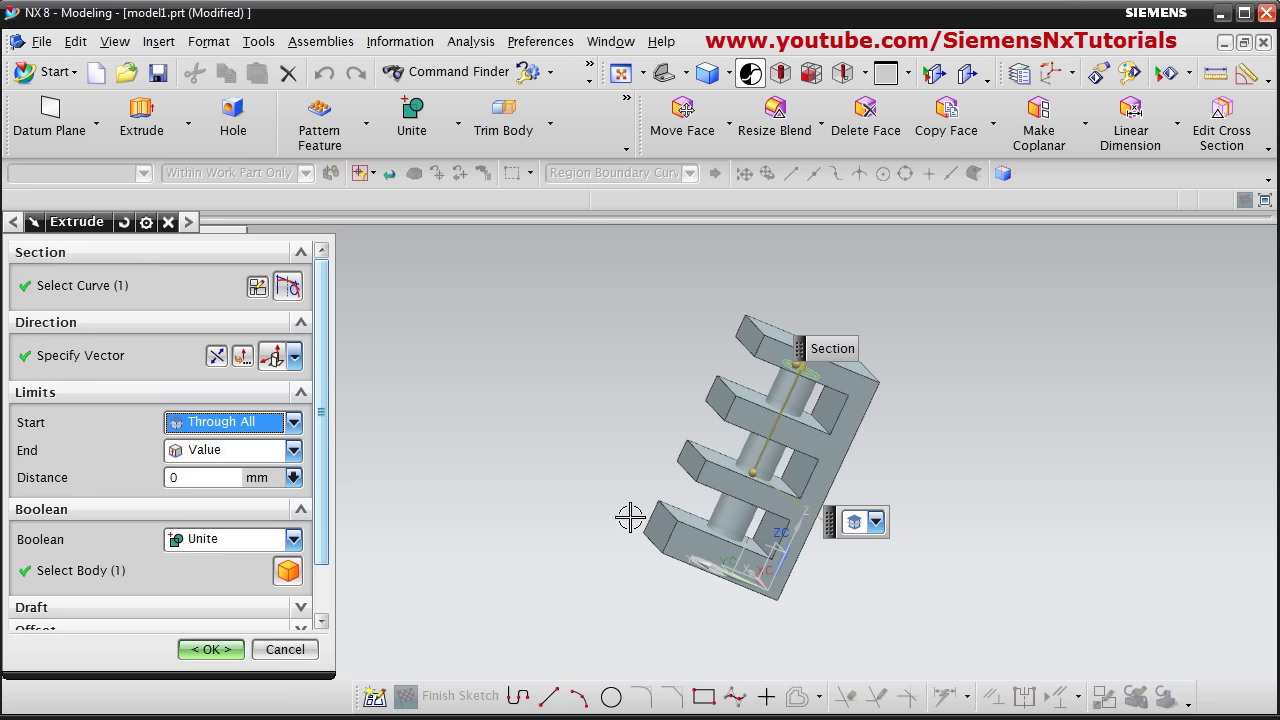
middle_drag(630, 517, 760, 428)
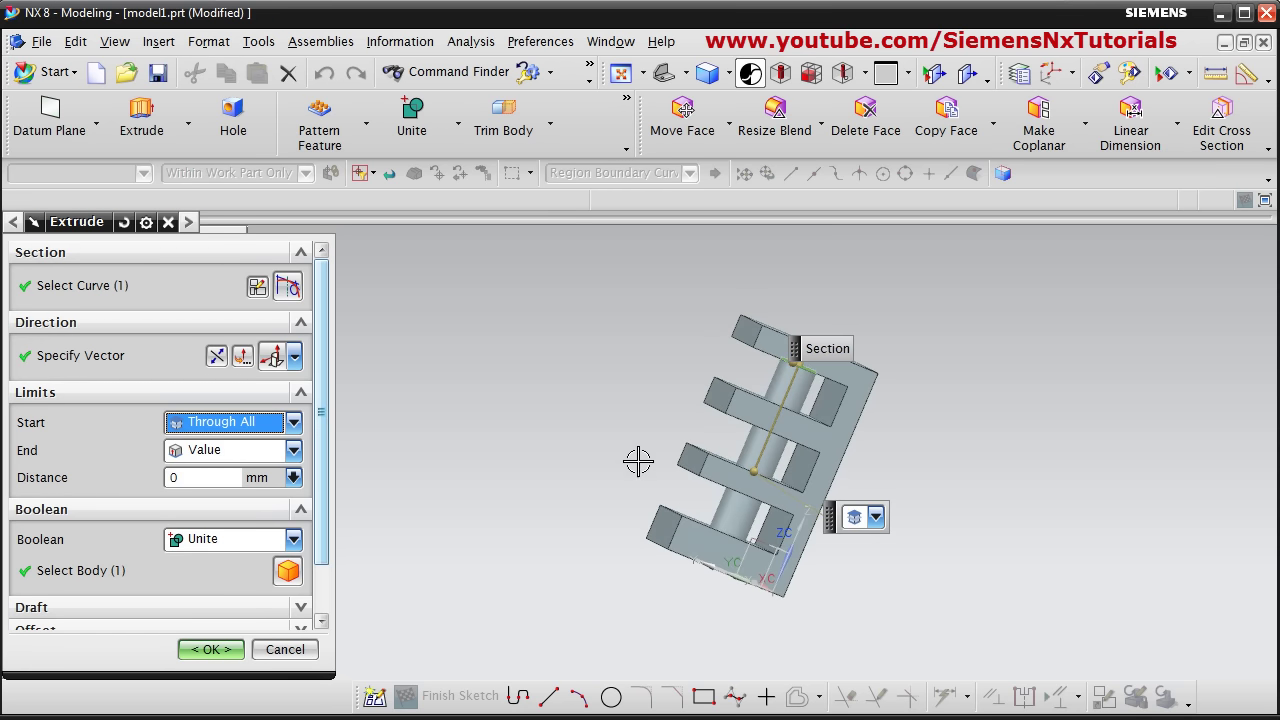
middle_drag(638, 461, 626, 574)
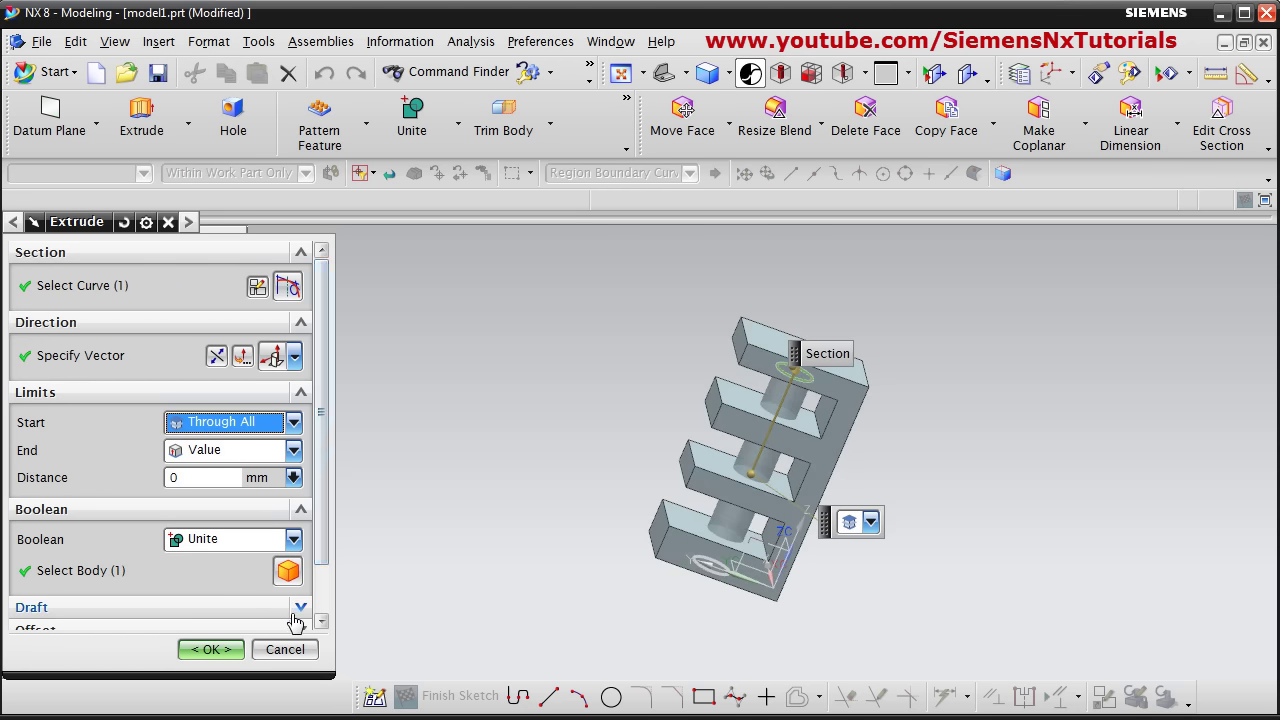
Step: Change the extrusion's Boolean to Subtract and accept it, cutting a hole through the three lower arms
scroll(322, 558, down, 2)
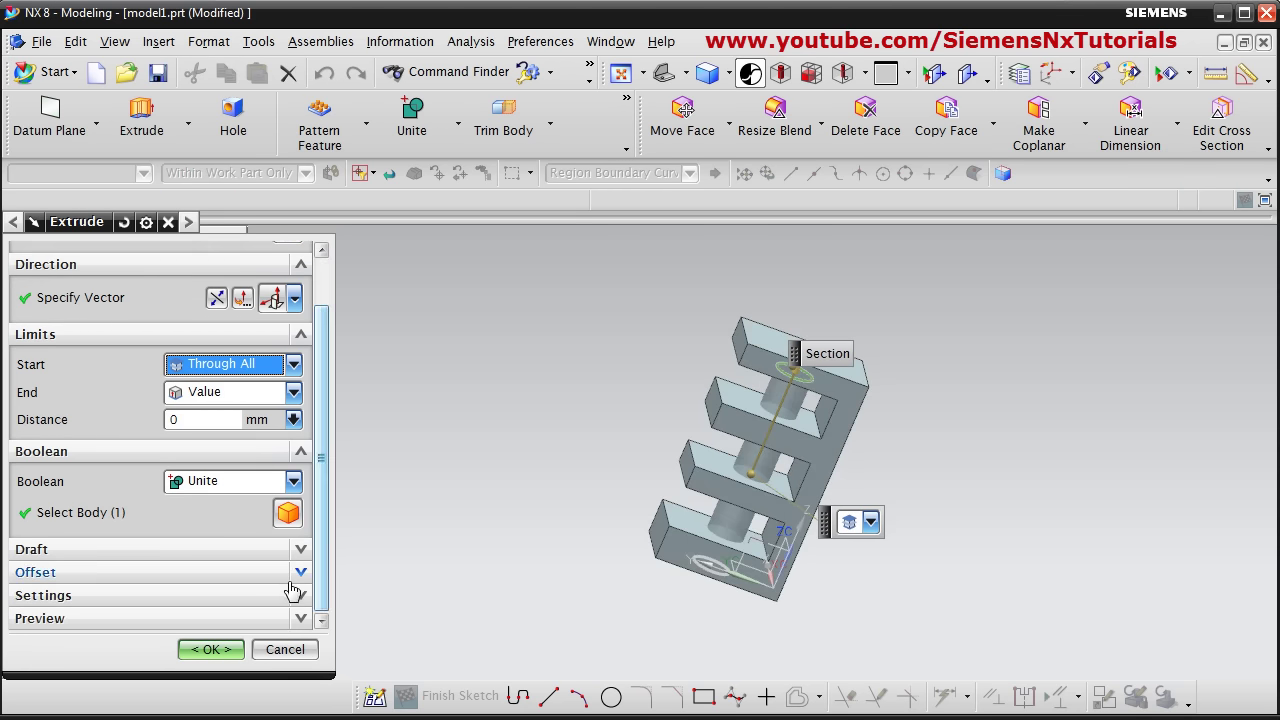
click(210, 484)
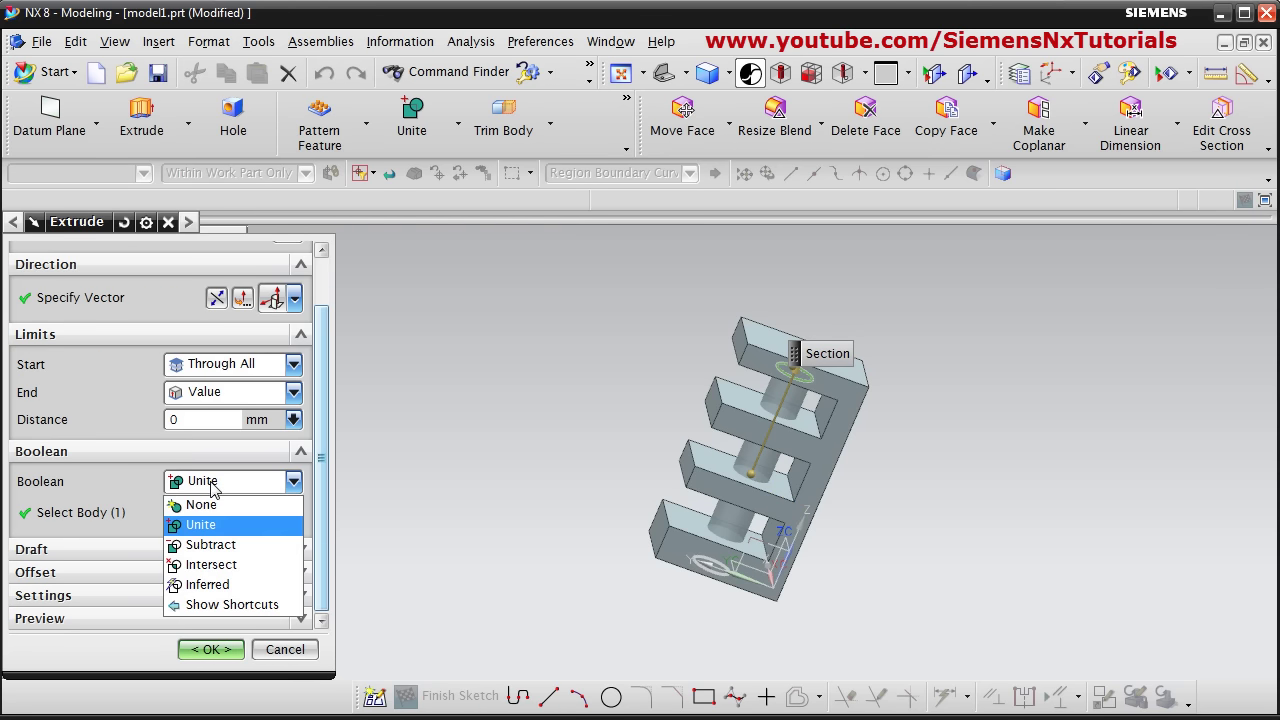
click(222, 545)
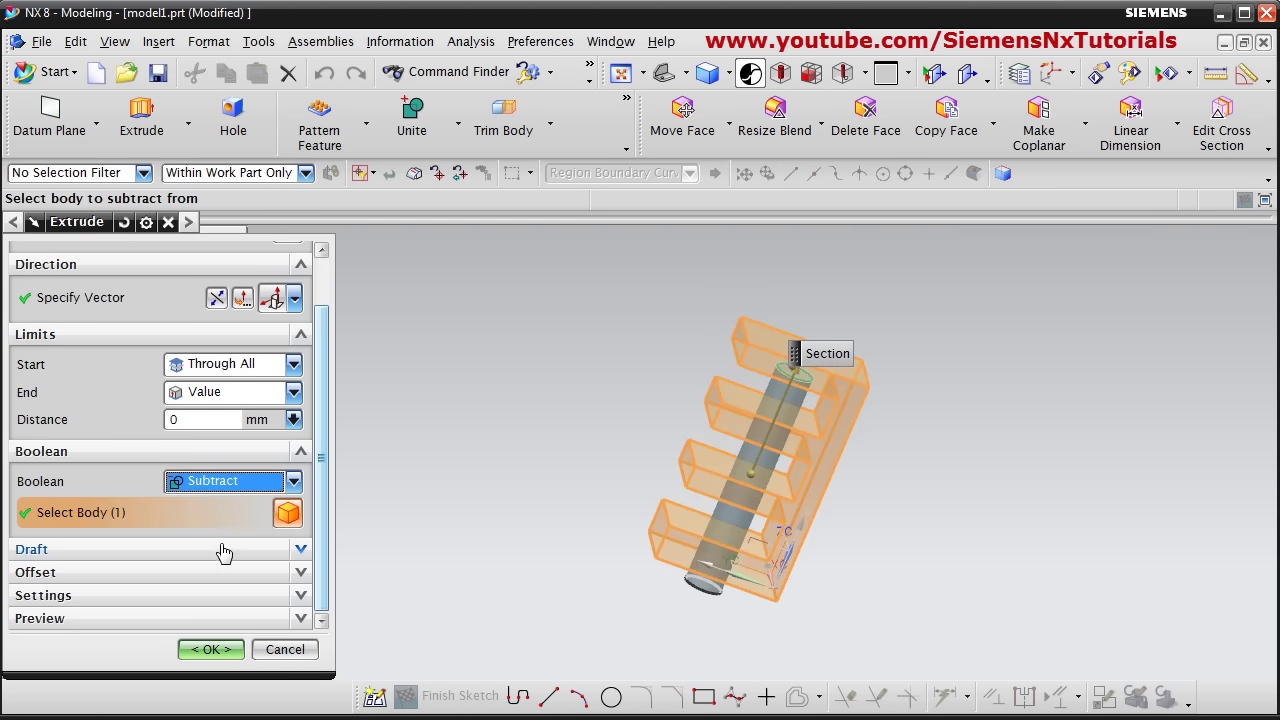
click(222, 656)
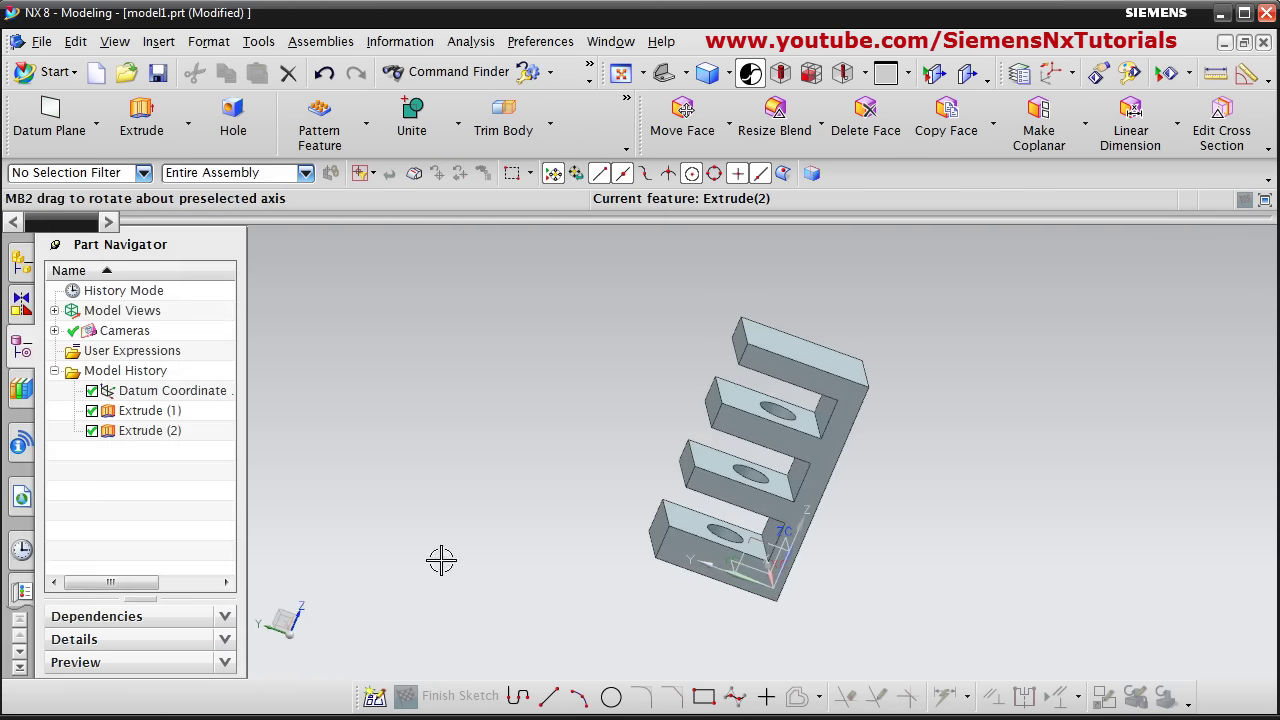
Step: Edit the hole's extrusion and set its end limit to Through All so it also cuts the top arm
middle_drag(443, 557, 553, 438)
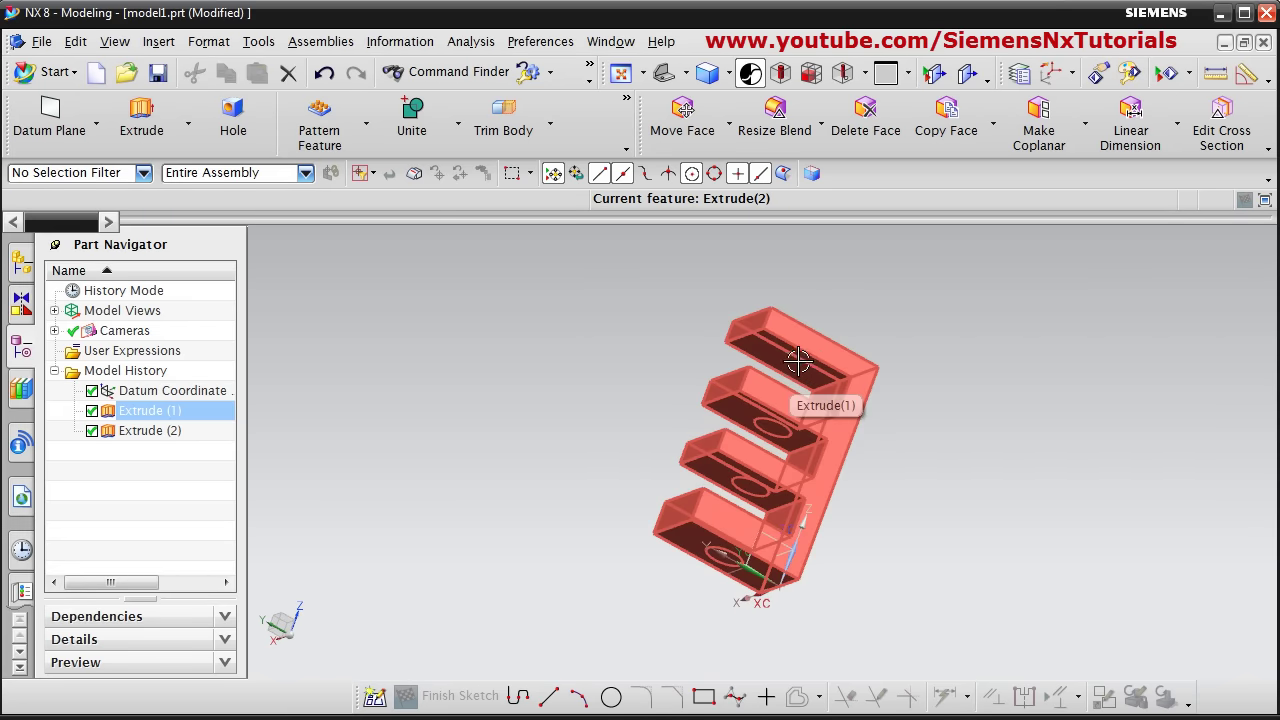
mouse_move(814, 329)
middle_down()
mouse_move(846, 346)
mouse_move(577, 394)
mouse_move(629, 371)
mouse_move(789, 380)
mouse_move(737, 391)
mouse_move(808, 334)
middle_up()
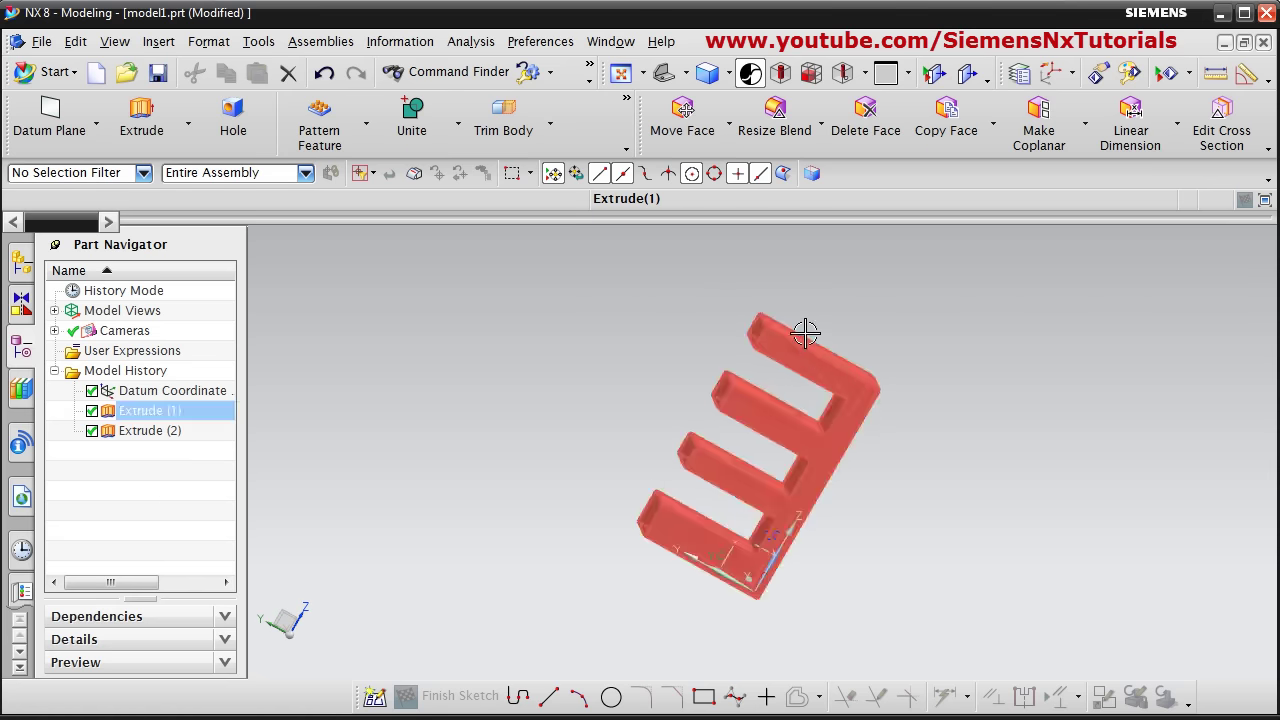
double_click(145, 432)
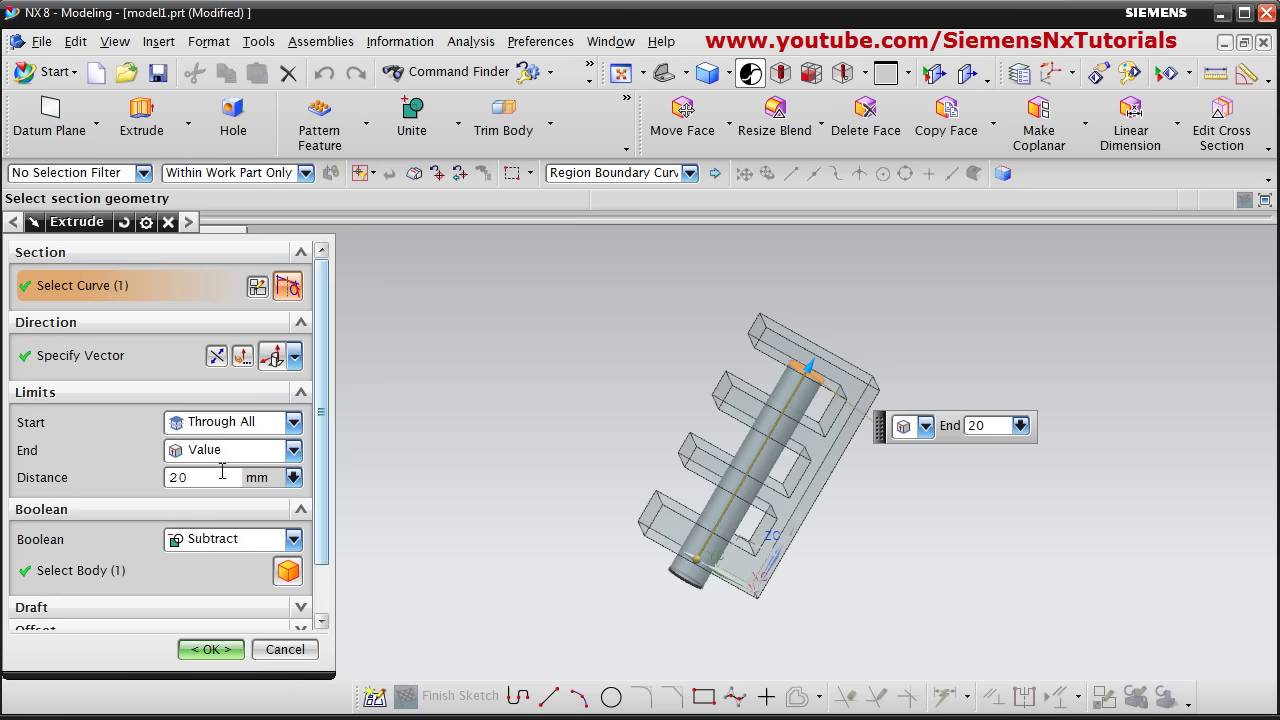
click(228, 450)
click(228, 471)
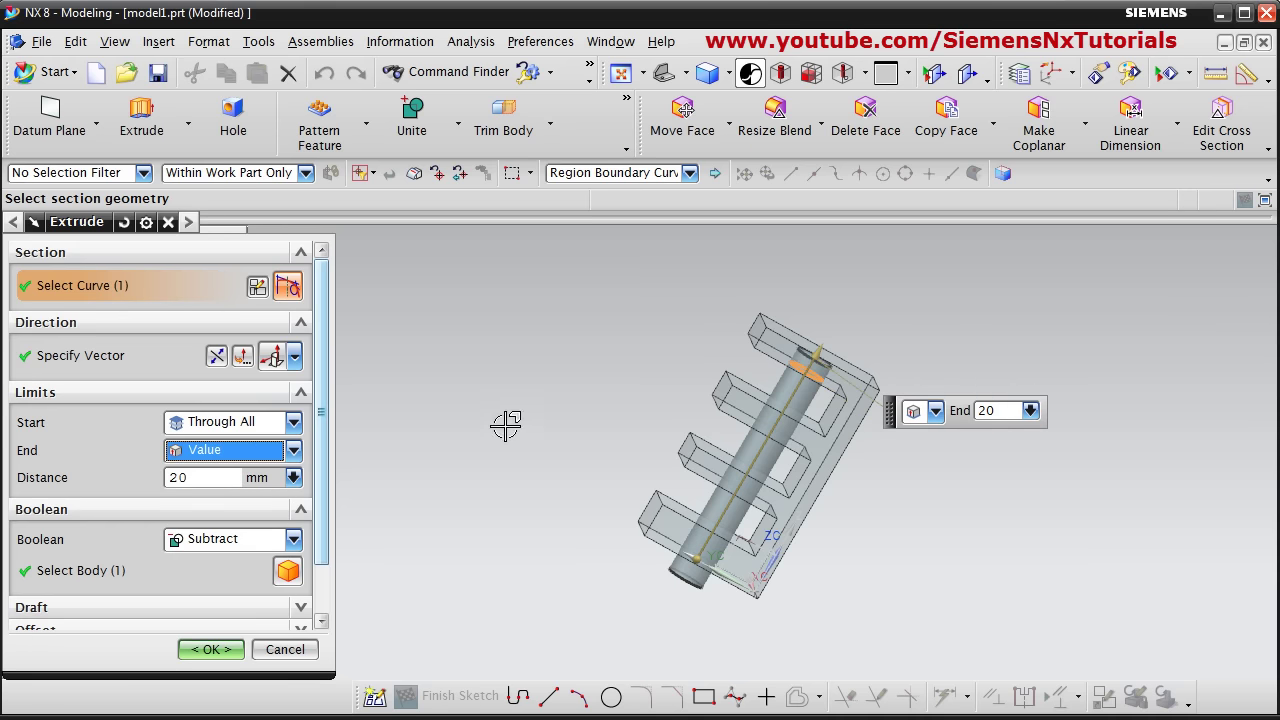
middle_drag(506, 425, 531, 401)
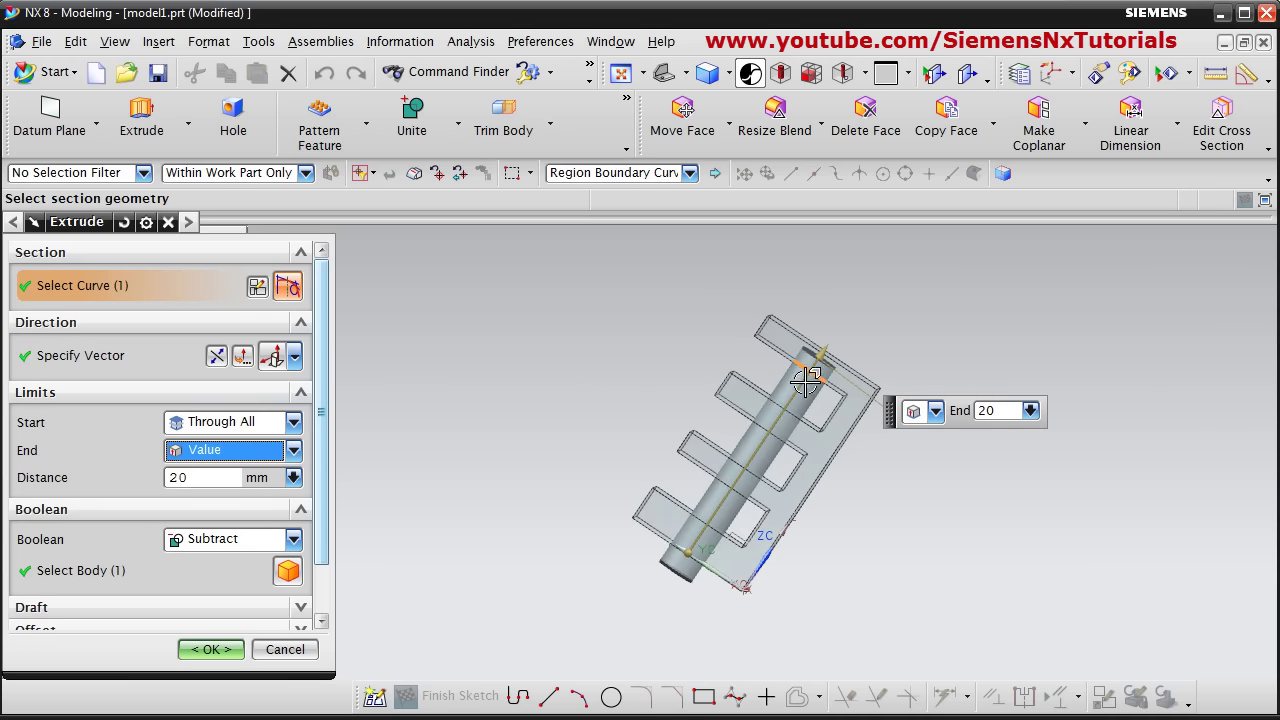
click(298, 453)
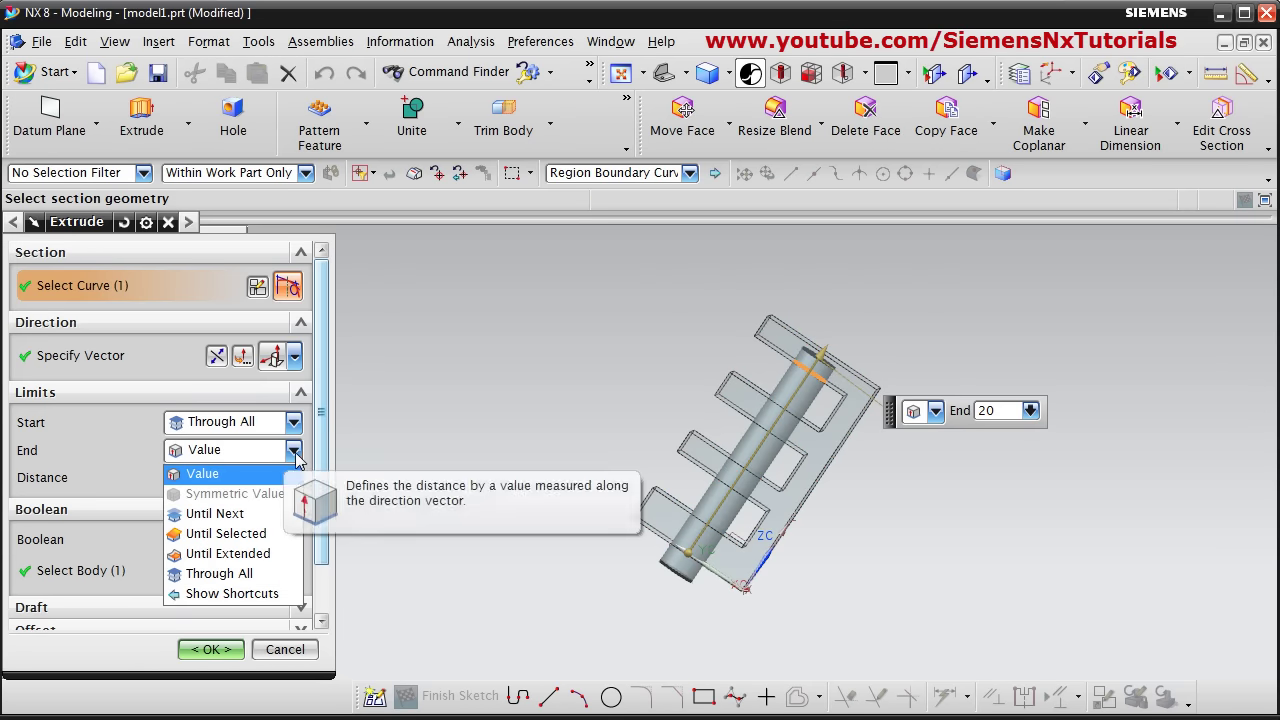
click(221, 574)
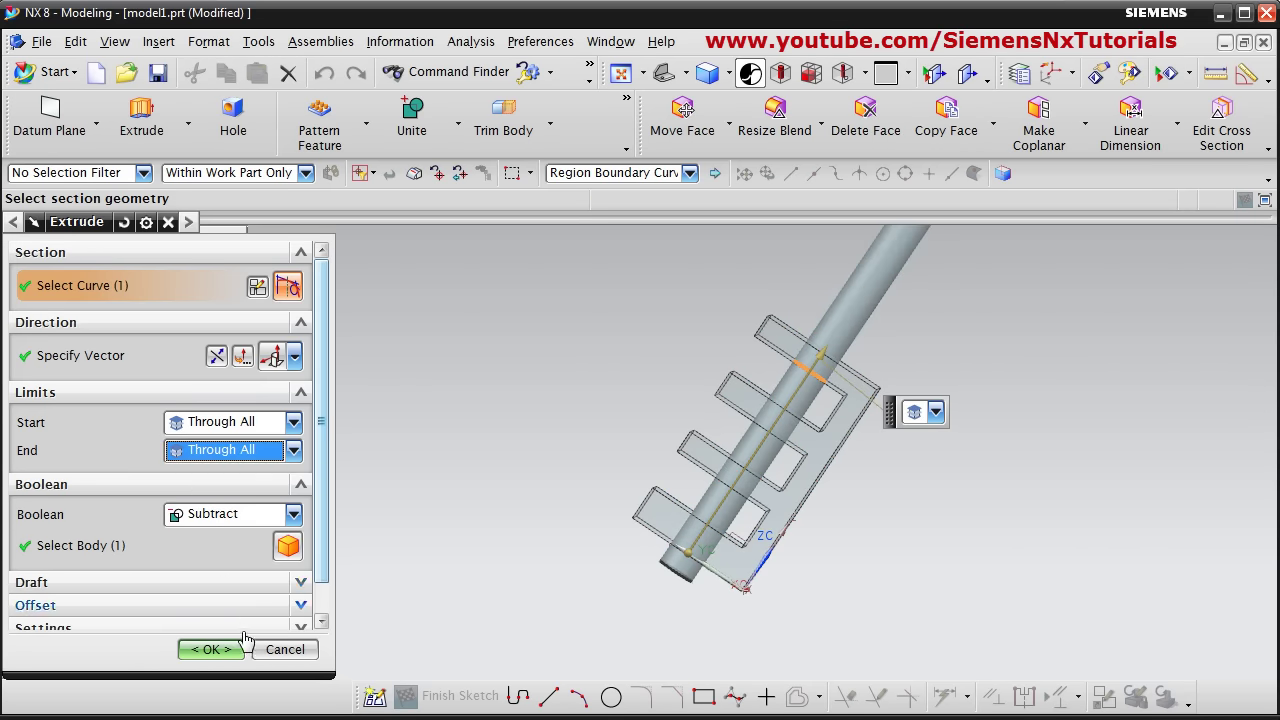
click(220, 651)
middle_drag(669, 414, 654, 517)
Step: Examine the drilled comb body in the Trimetric, Top and Isometric standard views
click(686, 74)
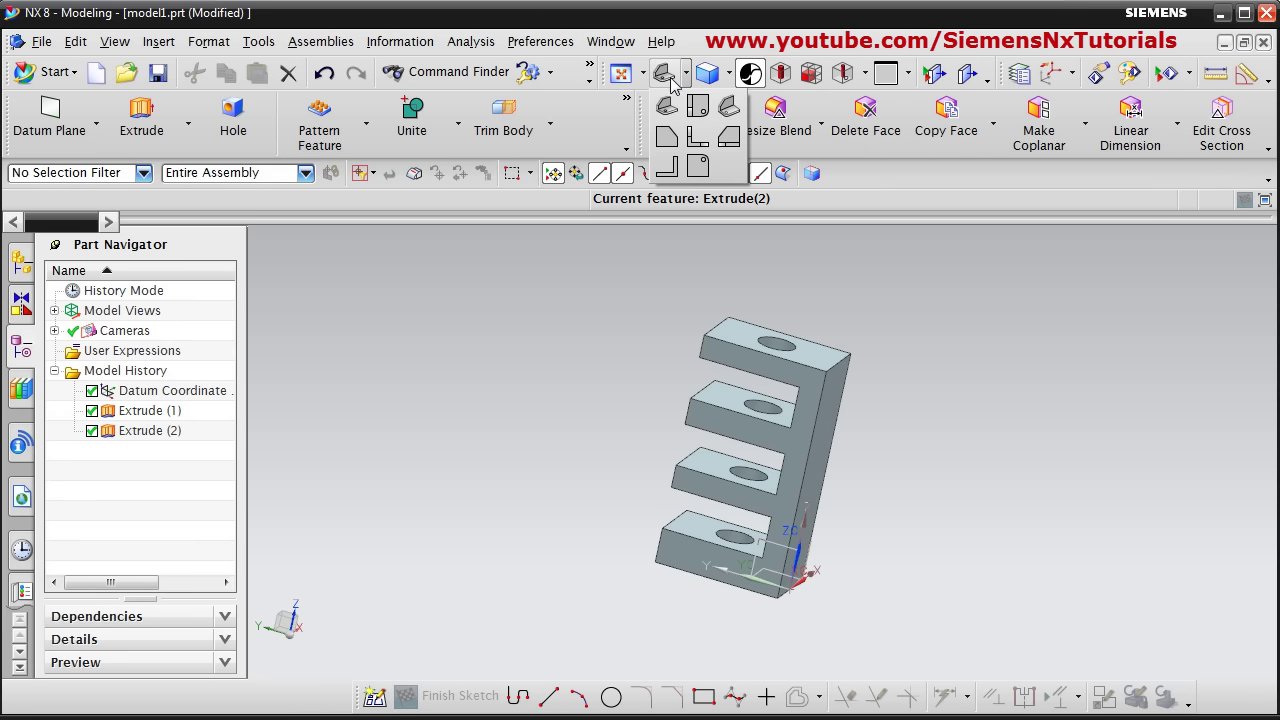
click(670, 118)
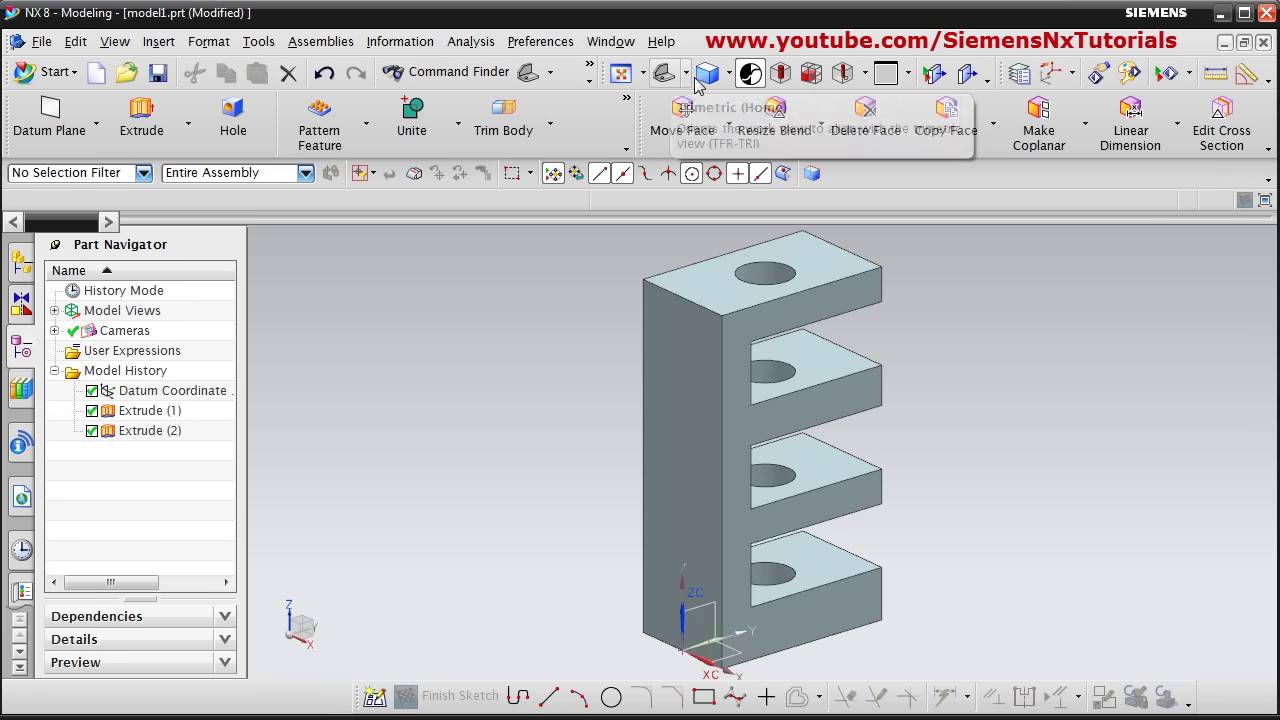
click(686, 78)
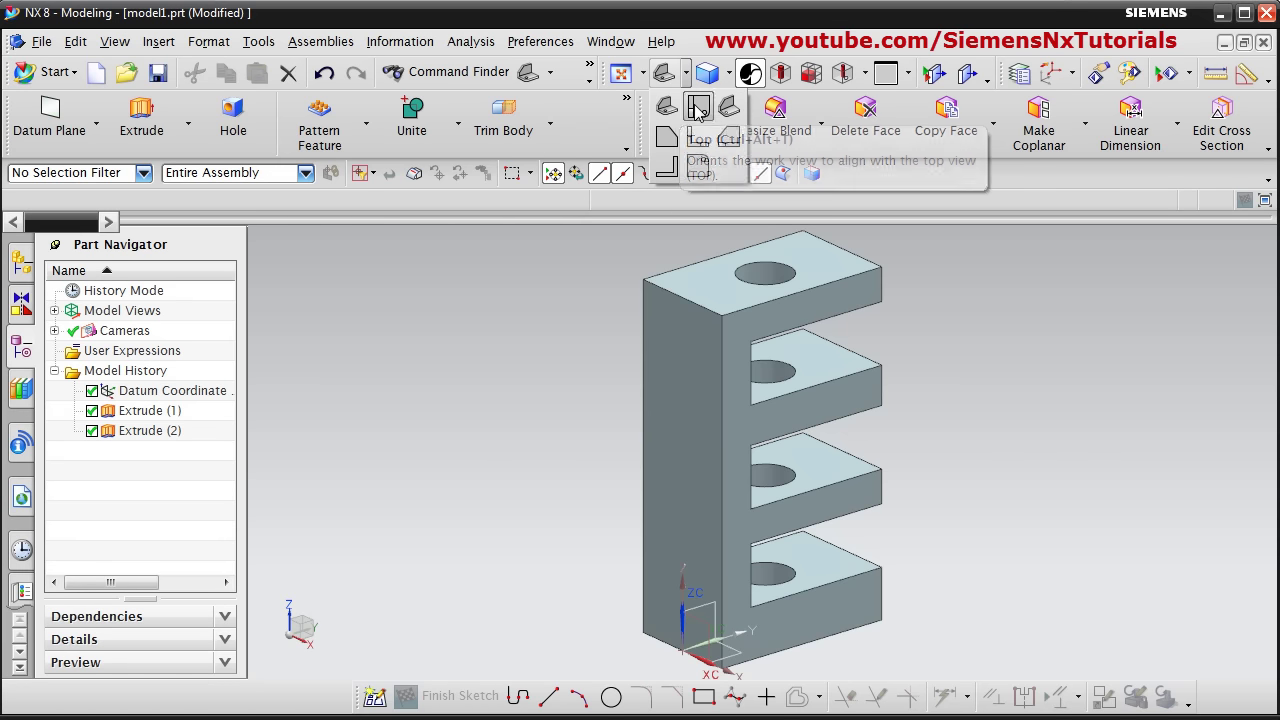
click(697, 108)
click(687, 79)
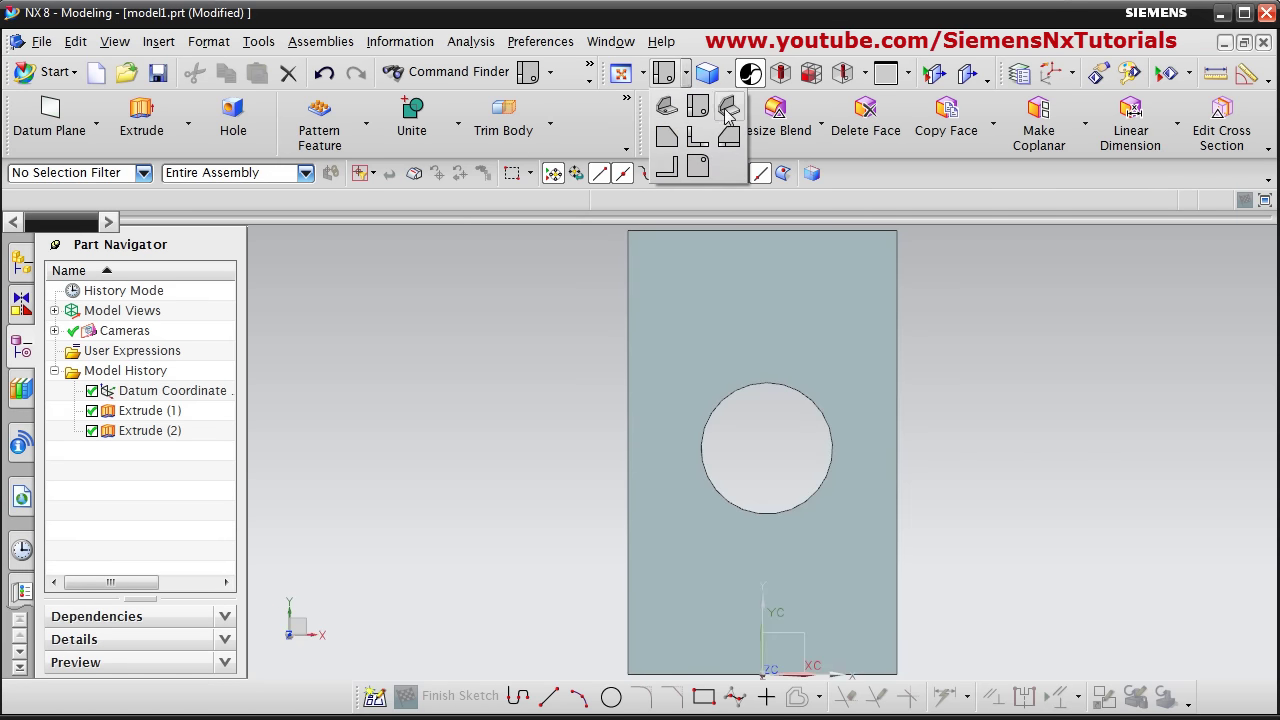
click(728, 108)
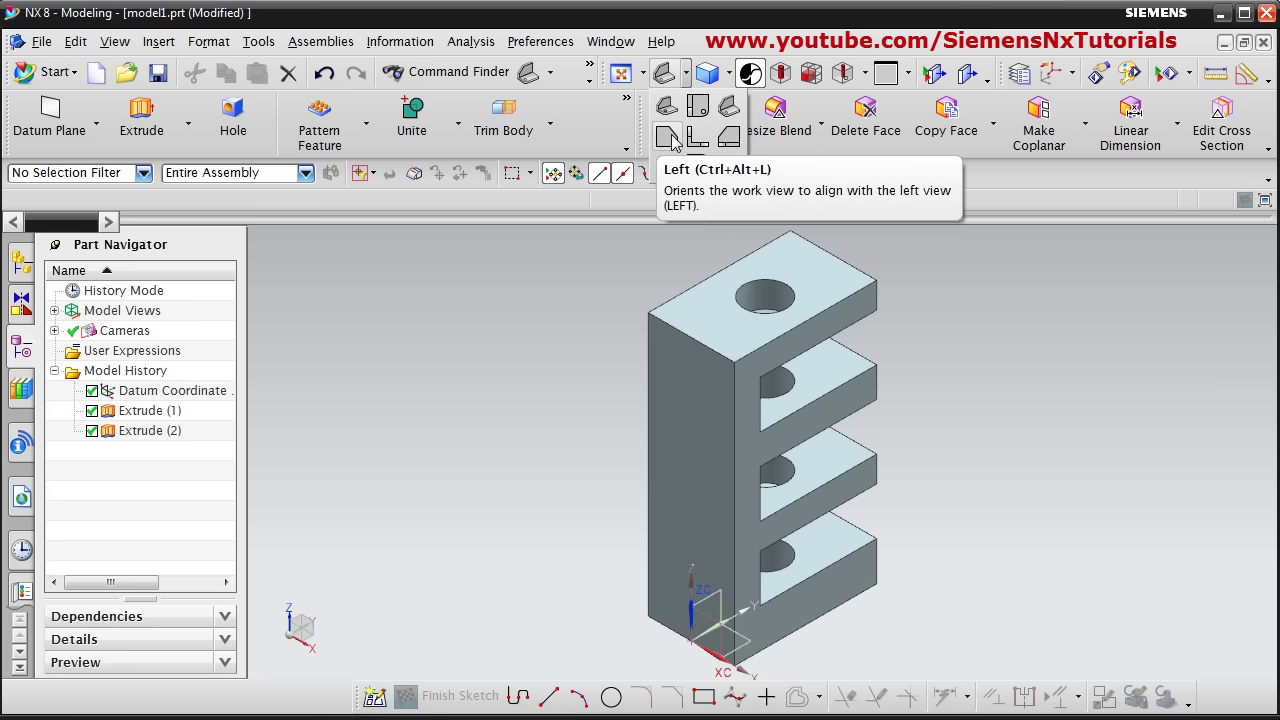
Step: Examine the comb body in the Left, Front and Right standard views
click(668, 138)
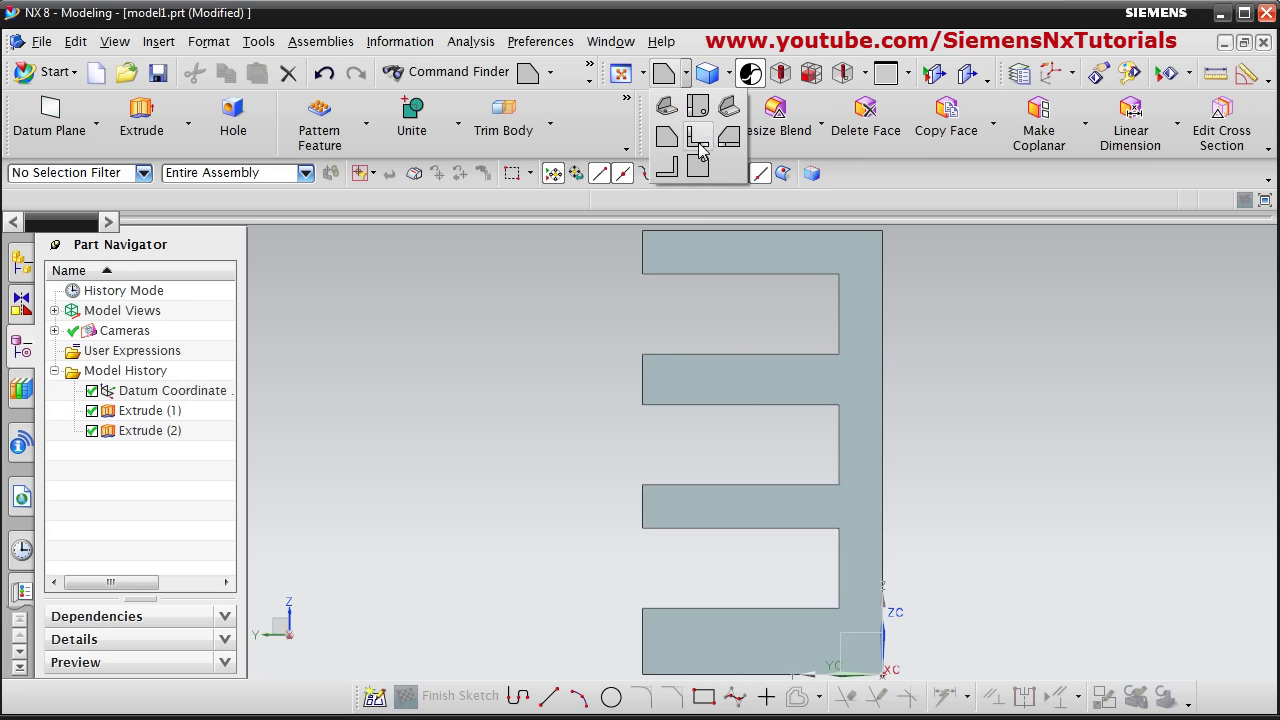
click(699, 148)
click(729, 73)
click(685, 75)
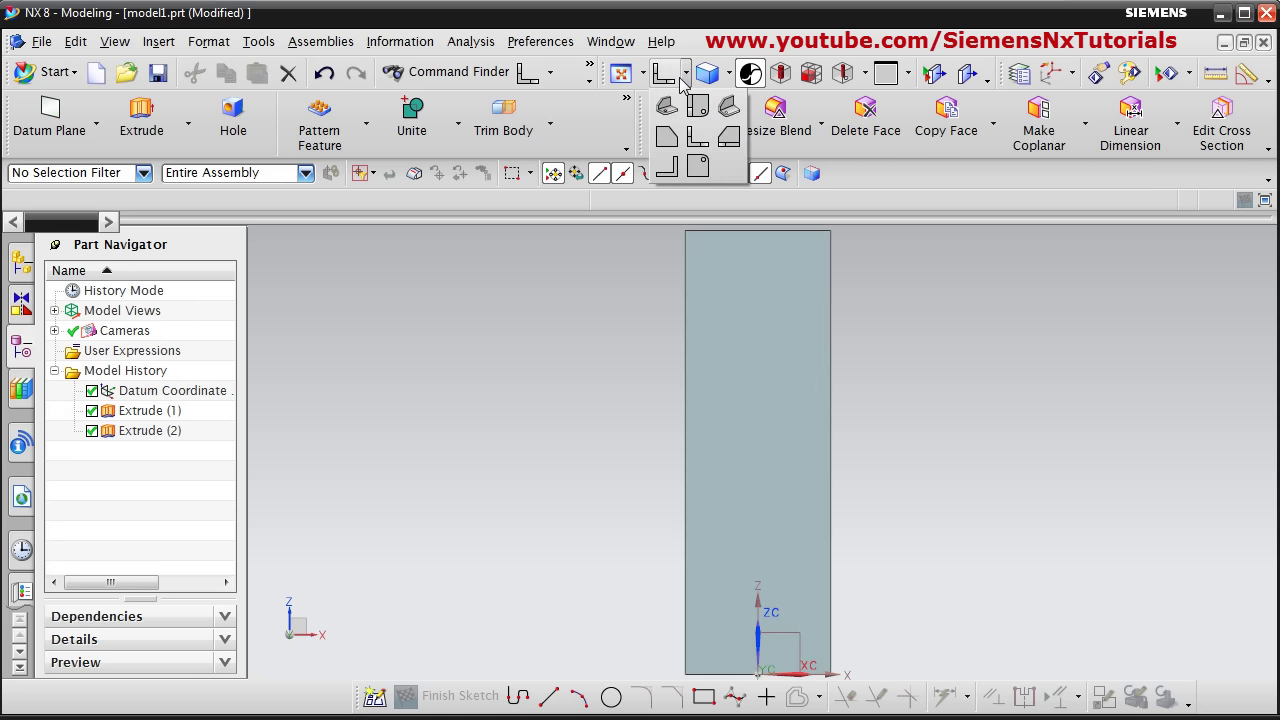
click(728, 140)
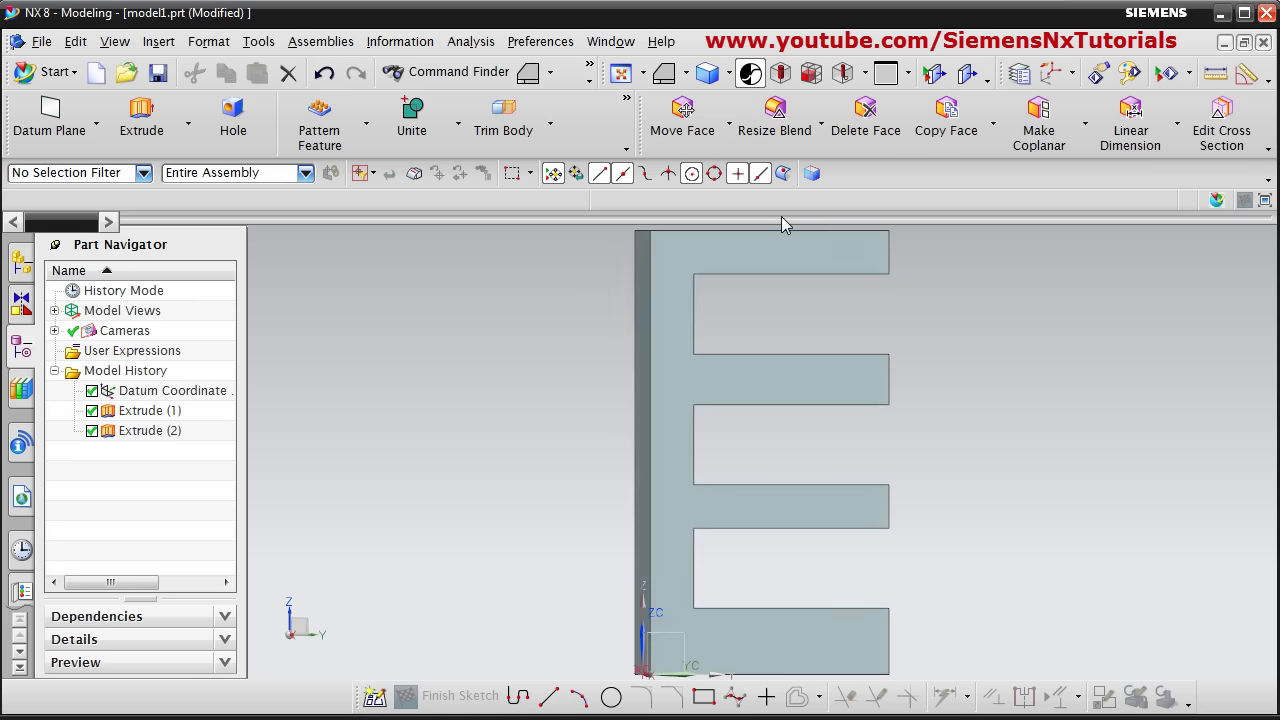
Step: Look through the available rendering styles and return the comb body to the Isometric view
click(729, 73)
click(685, 73)
click(729, 73)
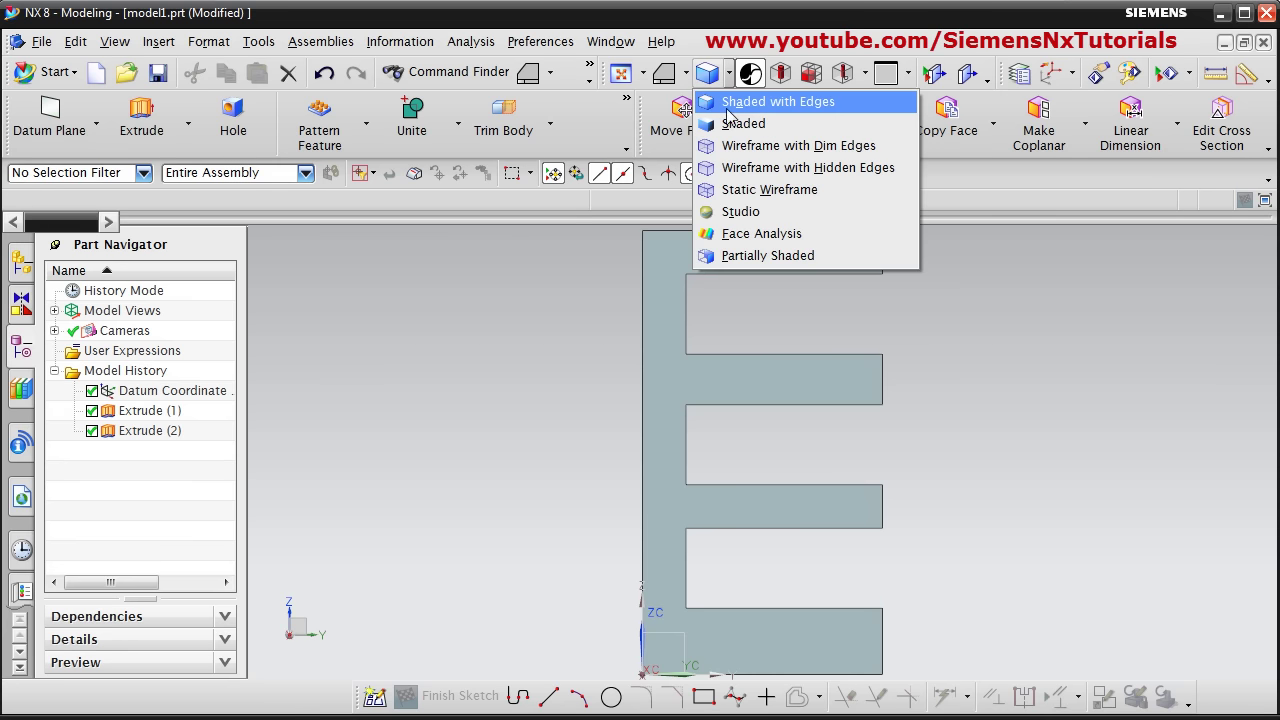
click(685, 73)
click(729, 108)
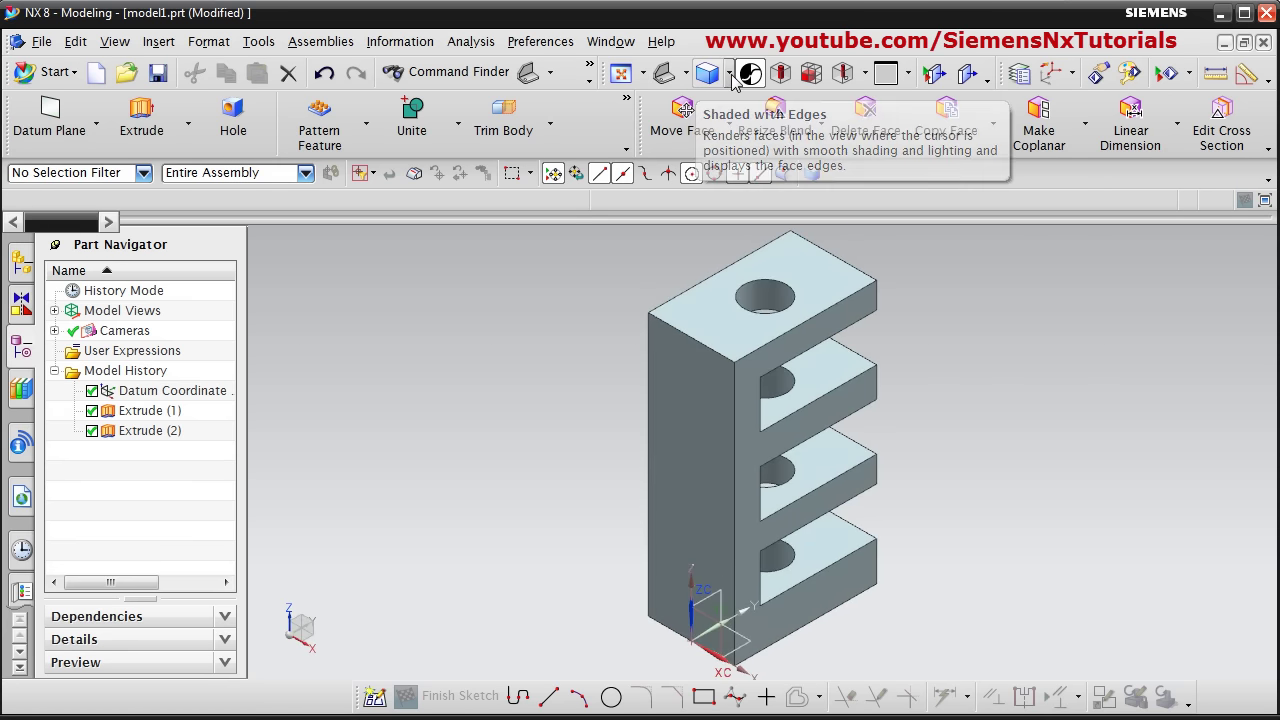
Step: Examine the comb body in the Shaded style and, from several angles, in the Wireframe with Dim Edges style
click(731, 75)
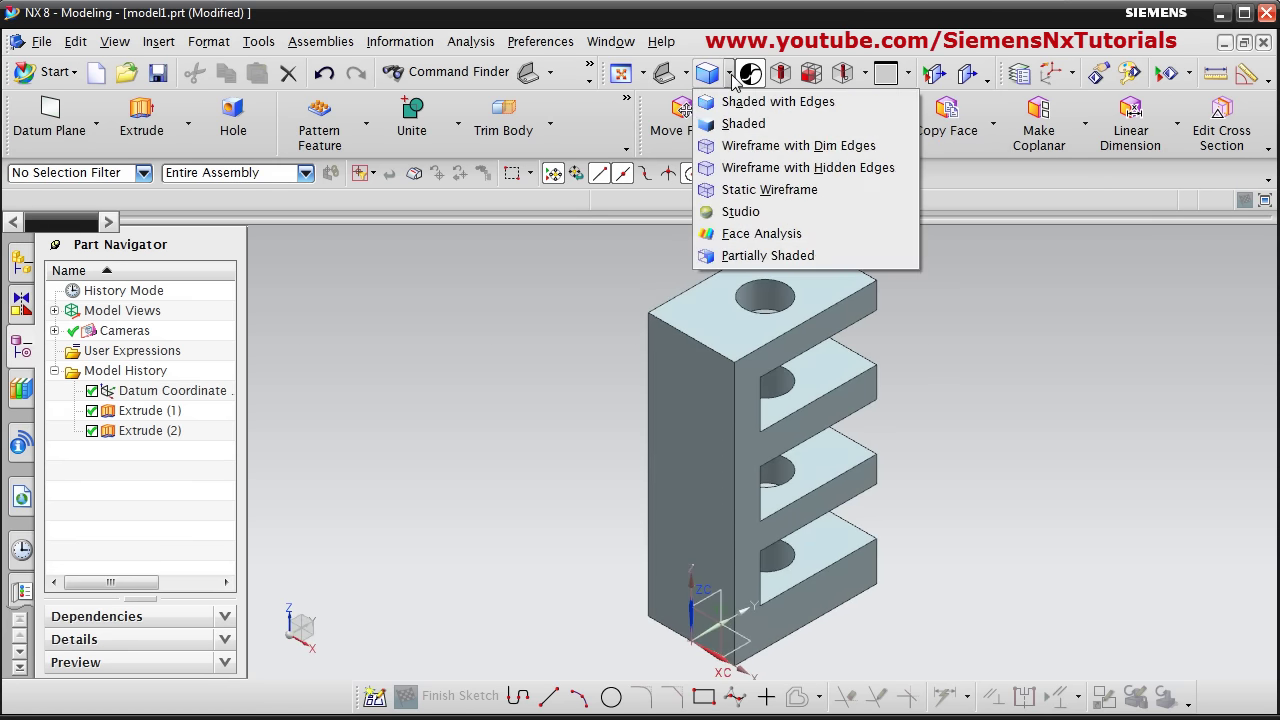
click(757, 130)
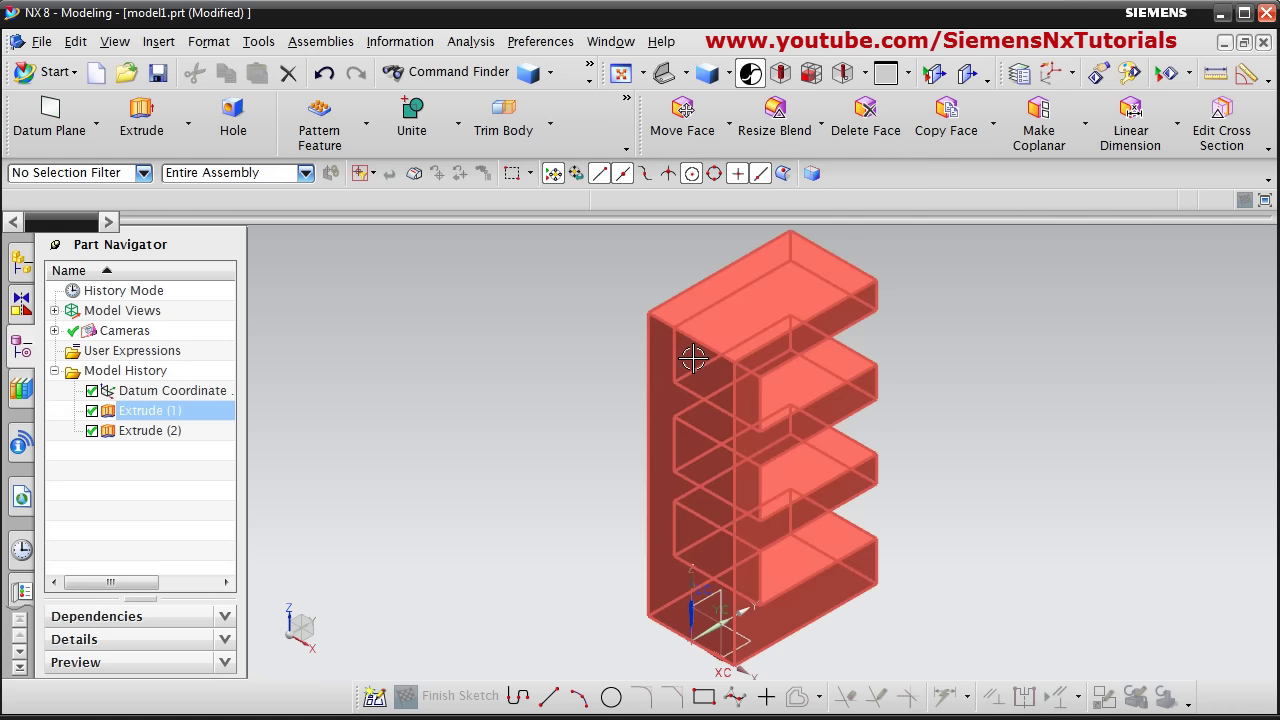
click(730, 75)
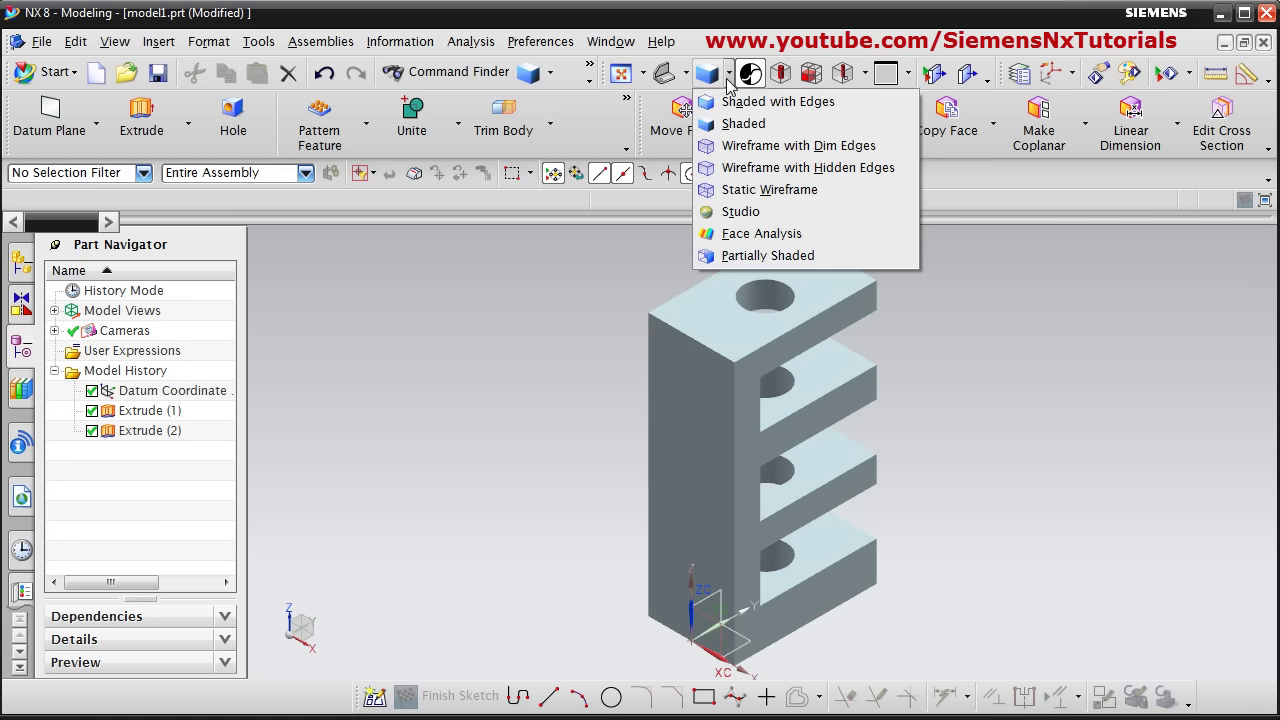
click(744, 148)
middle_drag(923, 380, 889, 363)
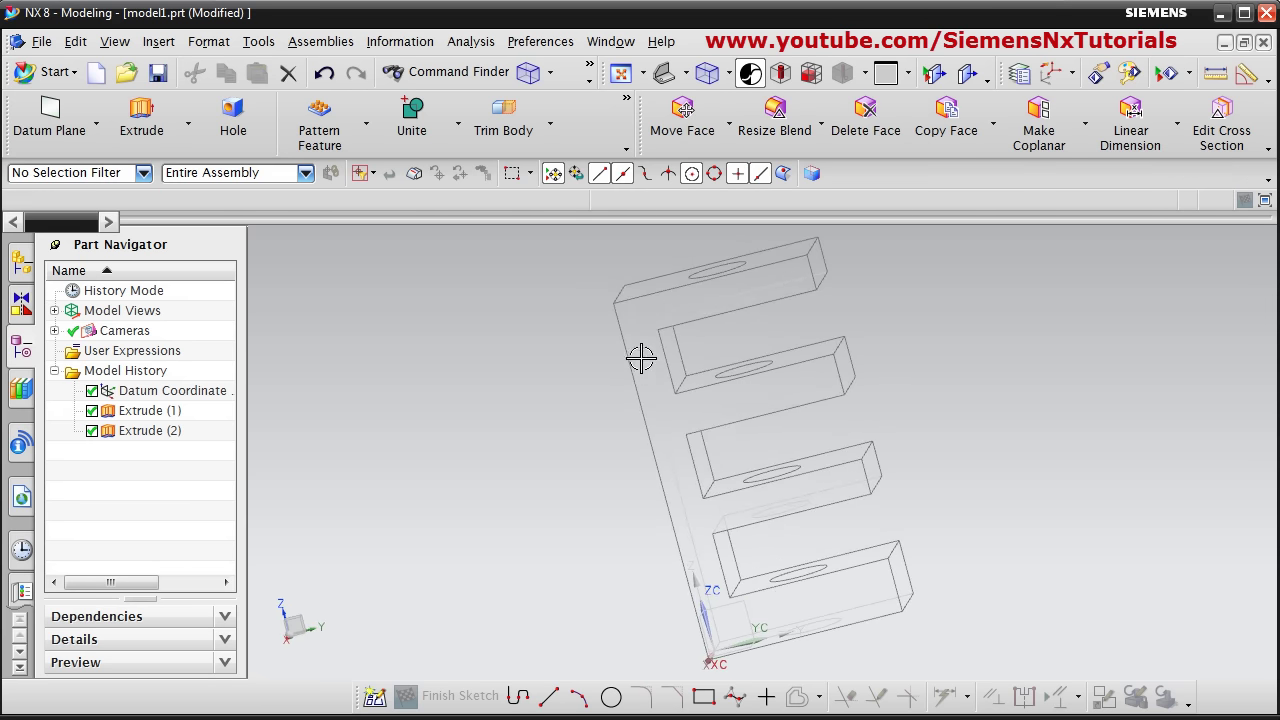
mouse_move(1074, 349)
middle_down()
mouse_move(1051, 360)
mouse_move(1068, 369)
mouse_move(1050, 355)
middle_up()
Step: Examine the comb body from several angles in the Wireframe with Hidden Edges style
click(731, 75)
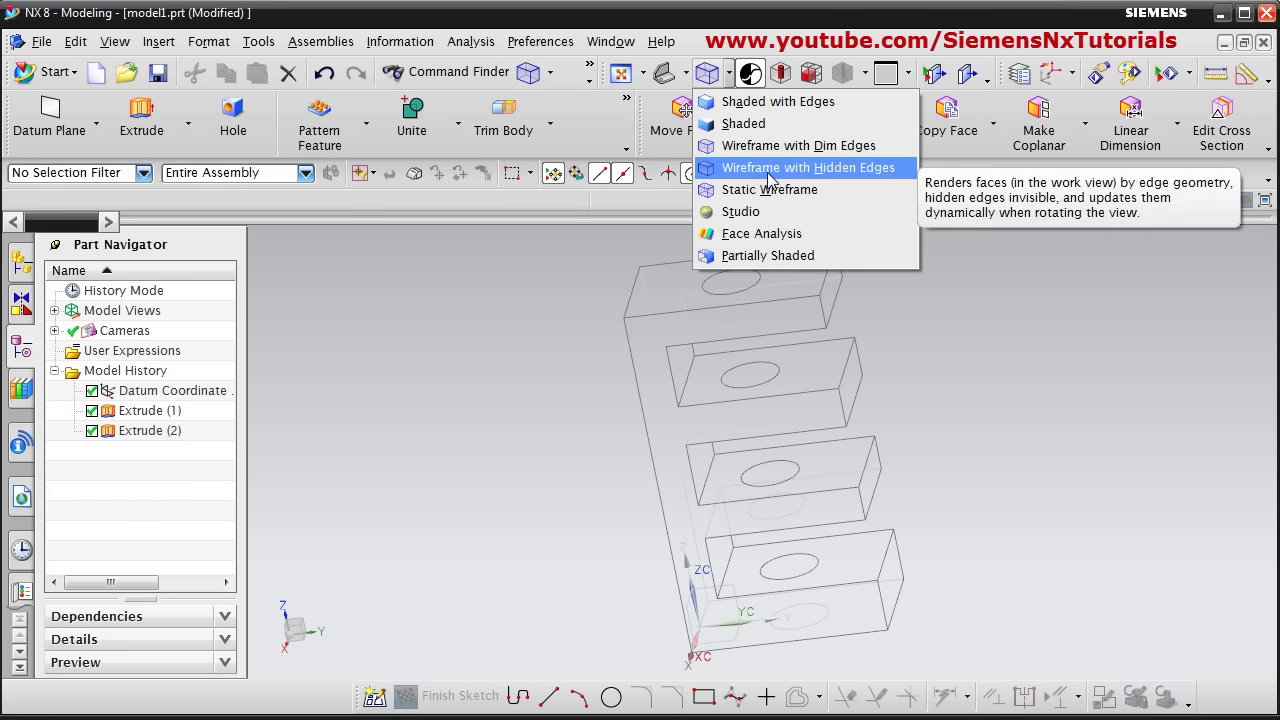
click(768, 172)
mouse_move(862, 329)
middle_down()
mouse_move(829, 349)
mouse_move(850, 335)
middle_up()
click(733, 80)
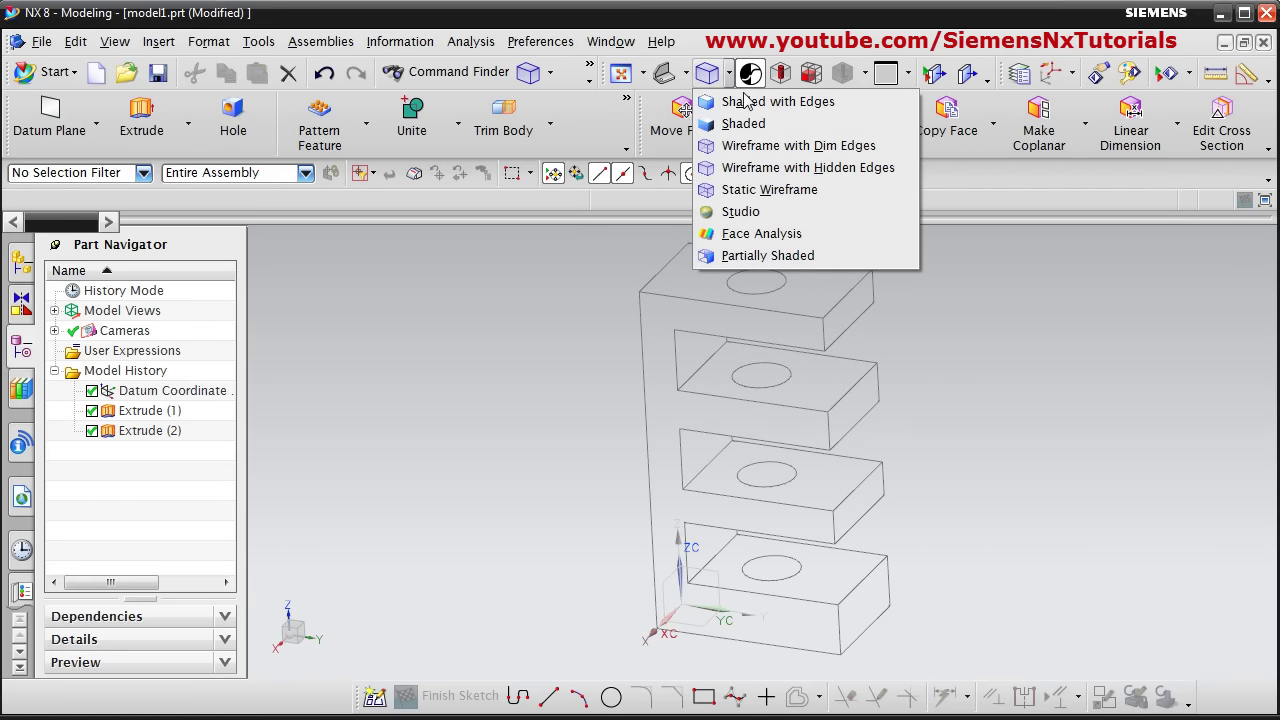
click(740, 166)
middle_drag(977, 341, 1025, 358)
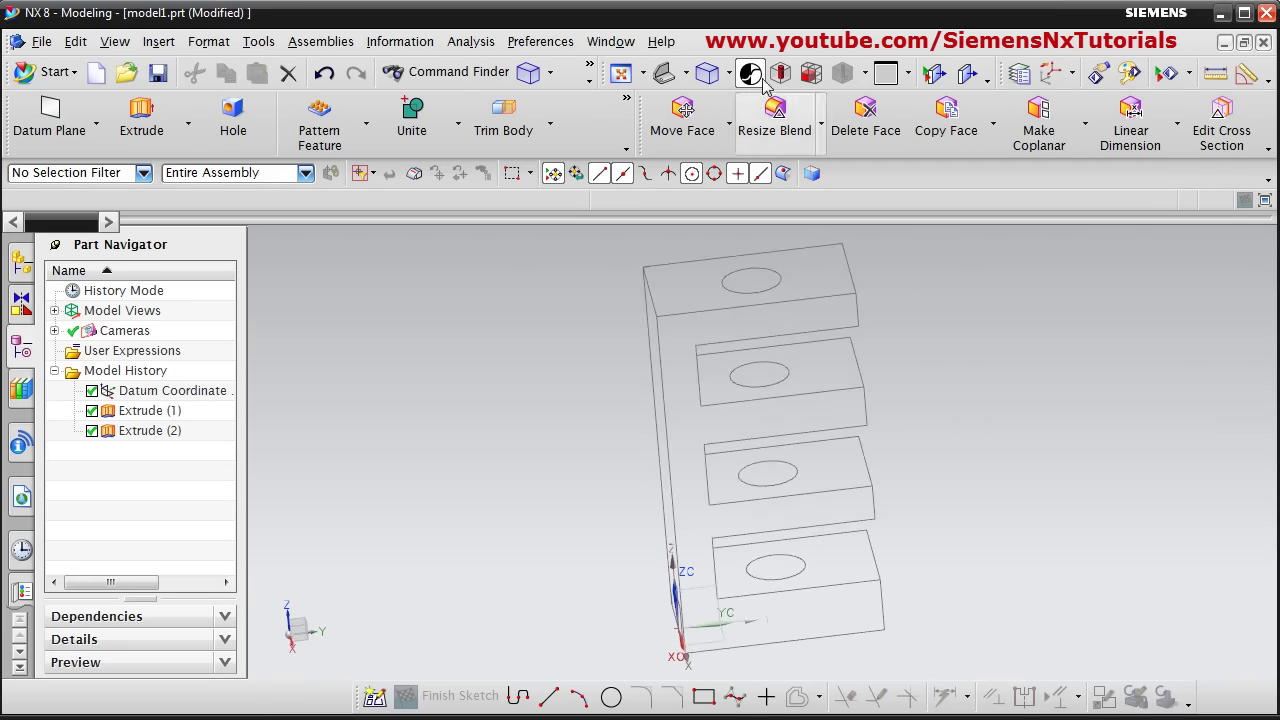
click(731, 76)
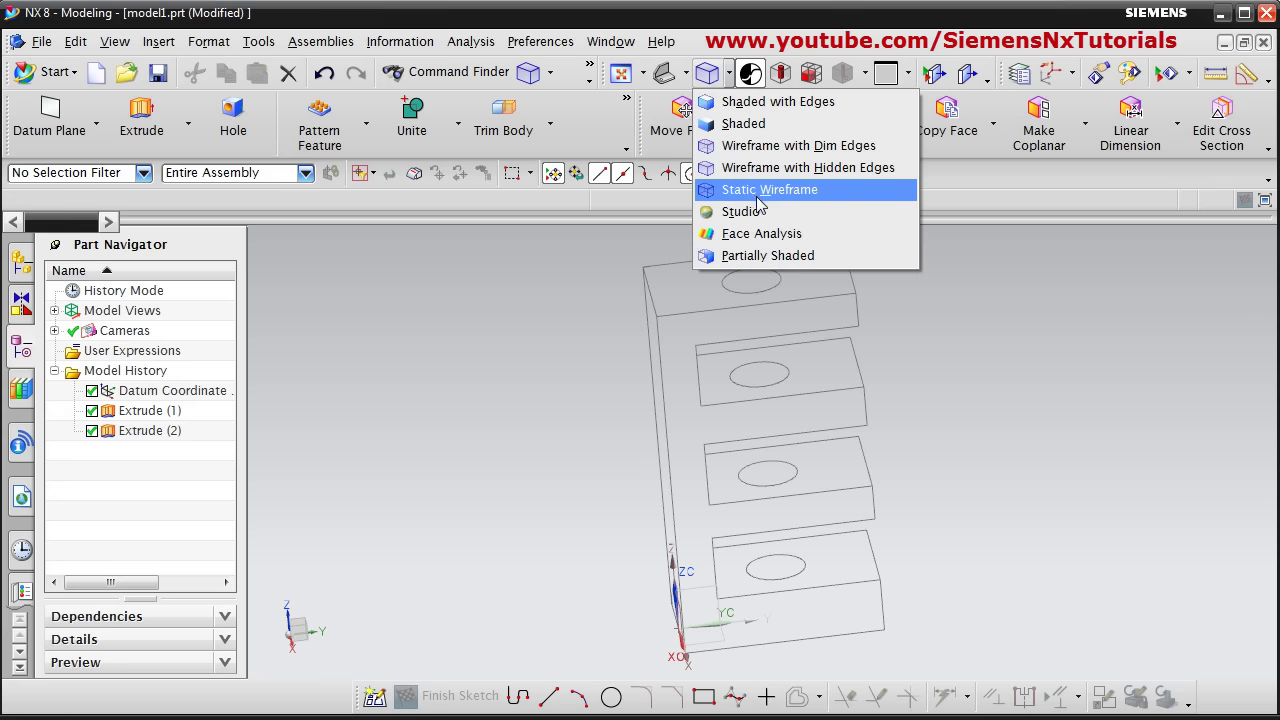
click(568, 287)
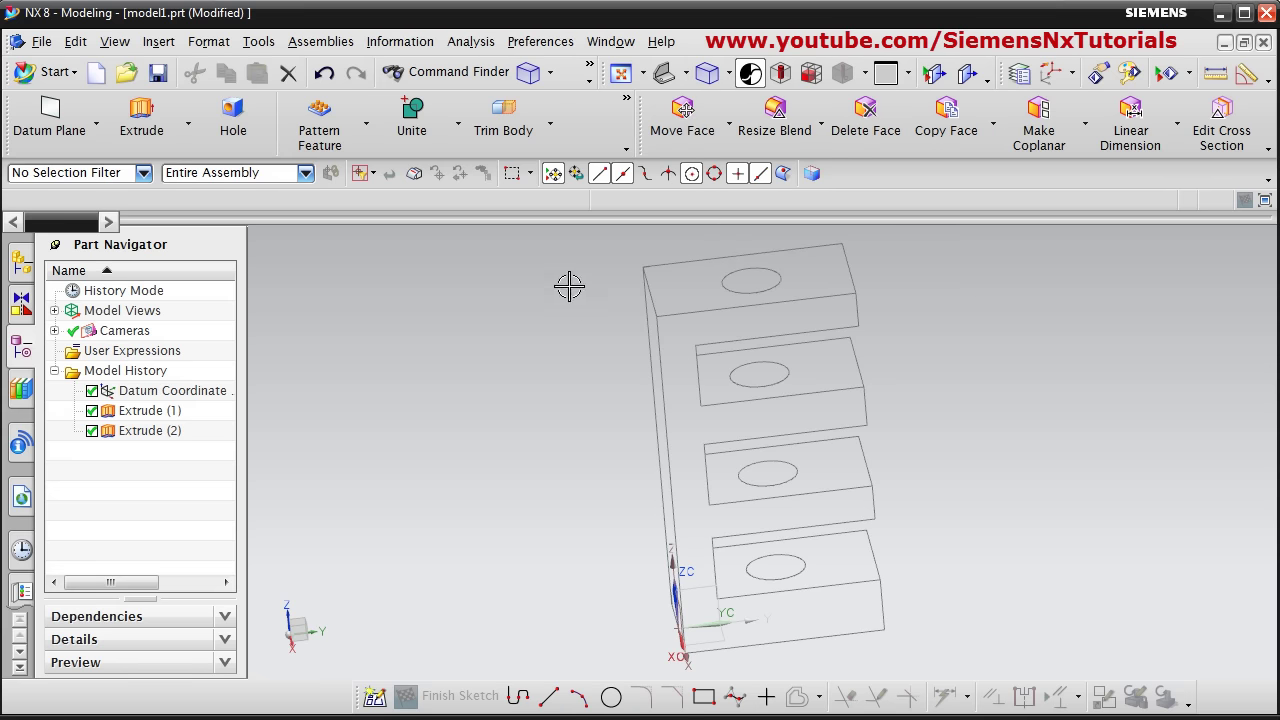
Step: Magnify two areas of the comb body's arms with the rectangle Zoom tool and fit the whole body back in view
click(621, 76)
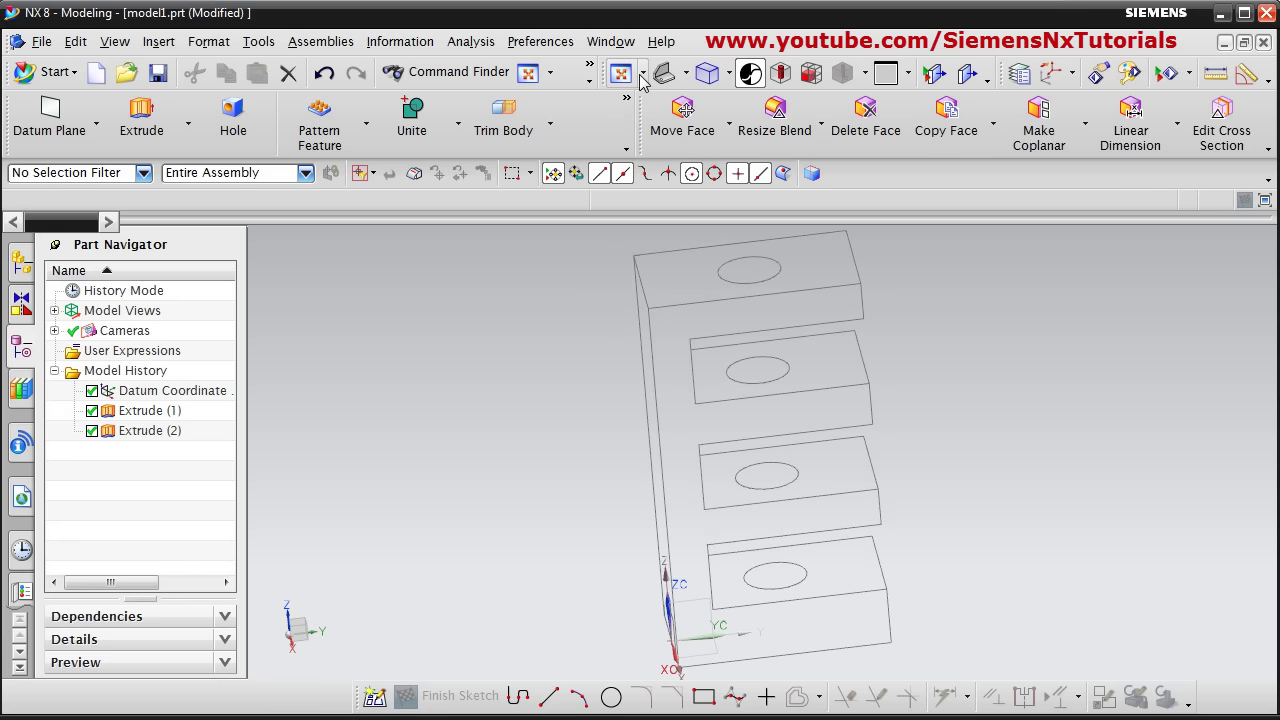
click(645, 74)
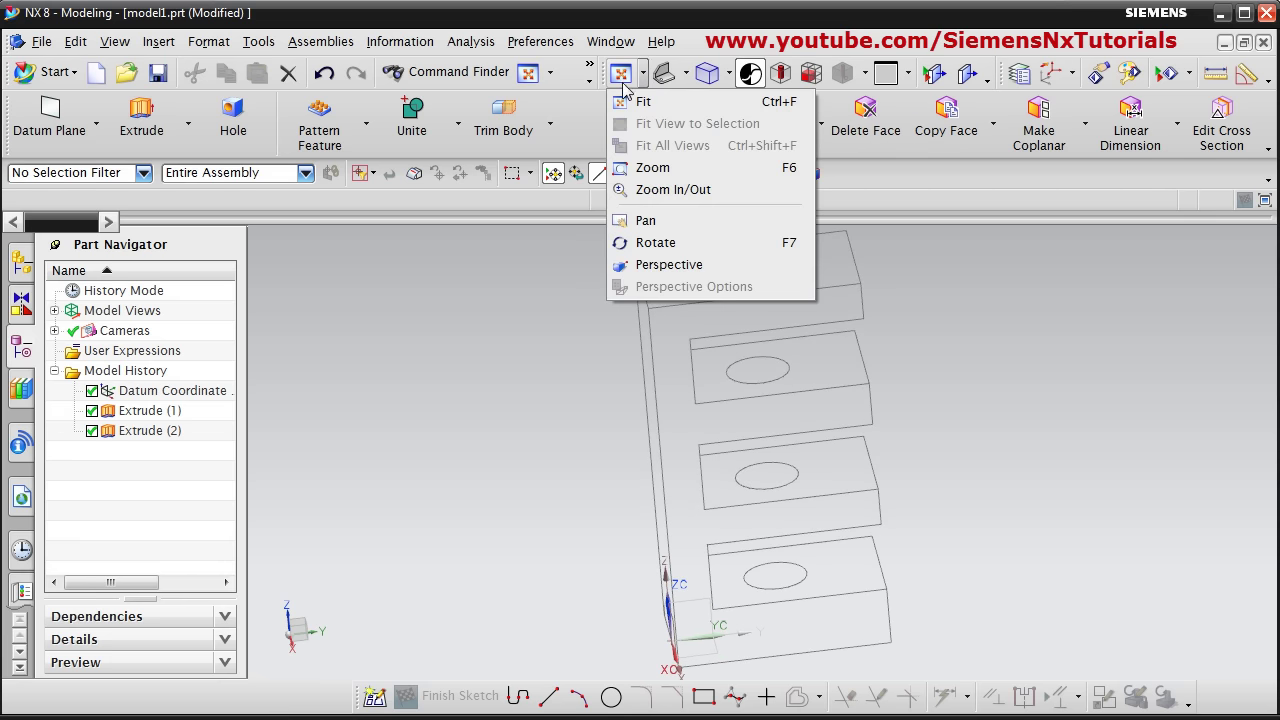
click(650, 168)
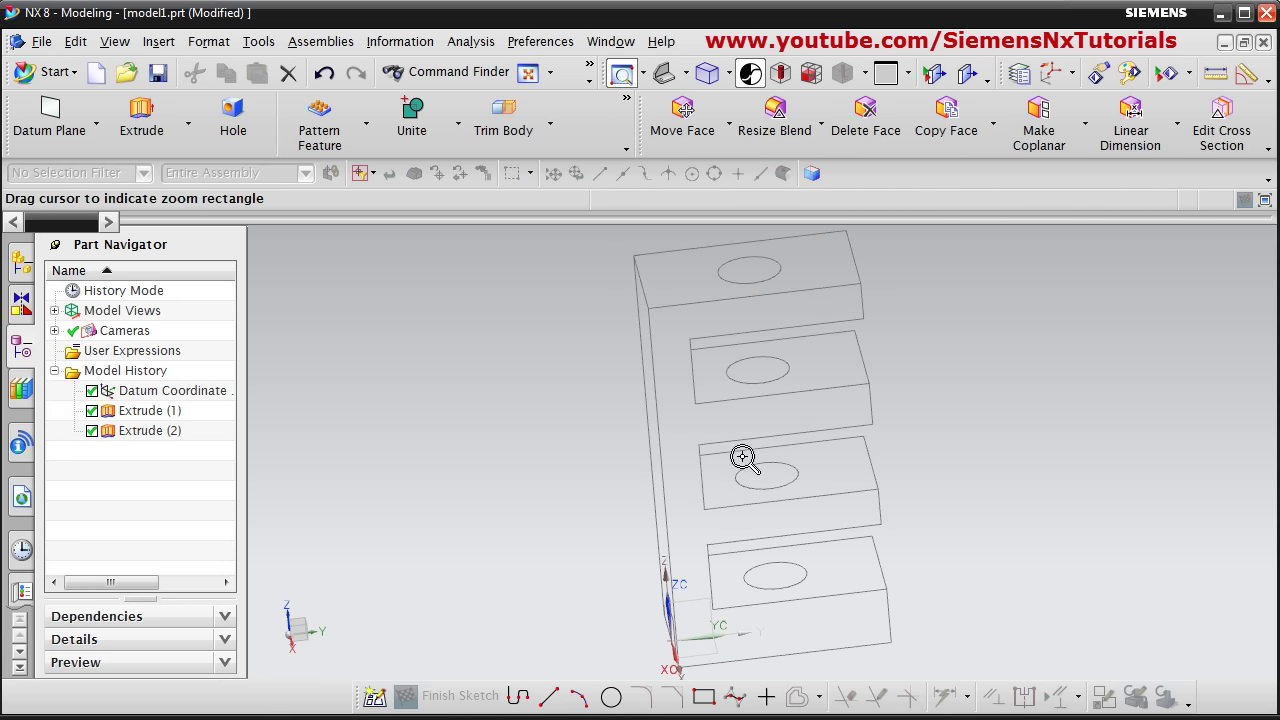
drag(754, 462, 875, 368)
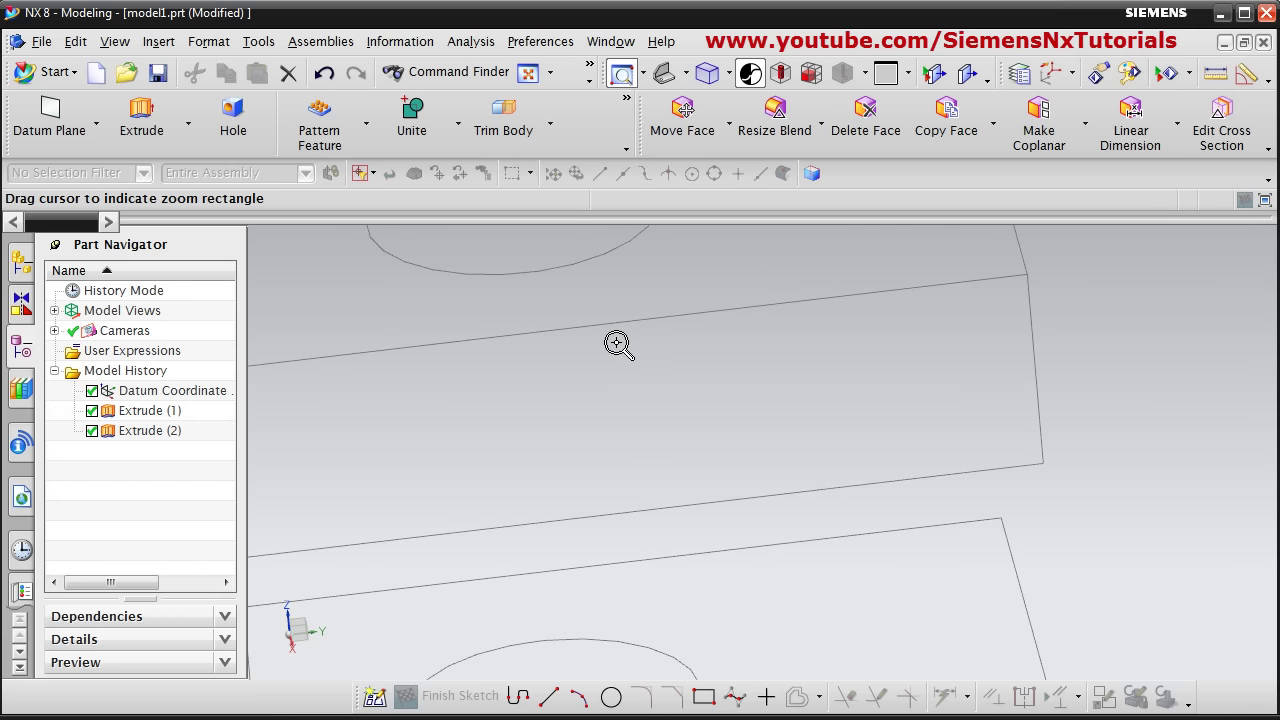
drag(406, 281, 863, 551)
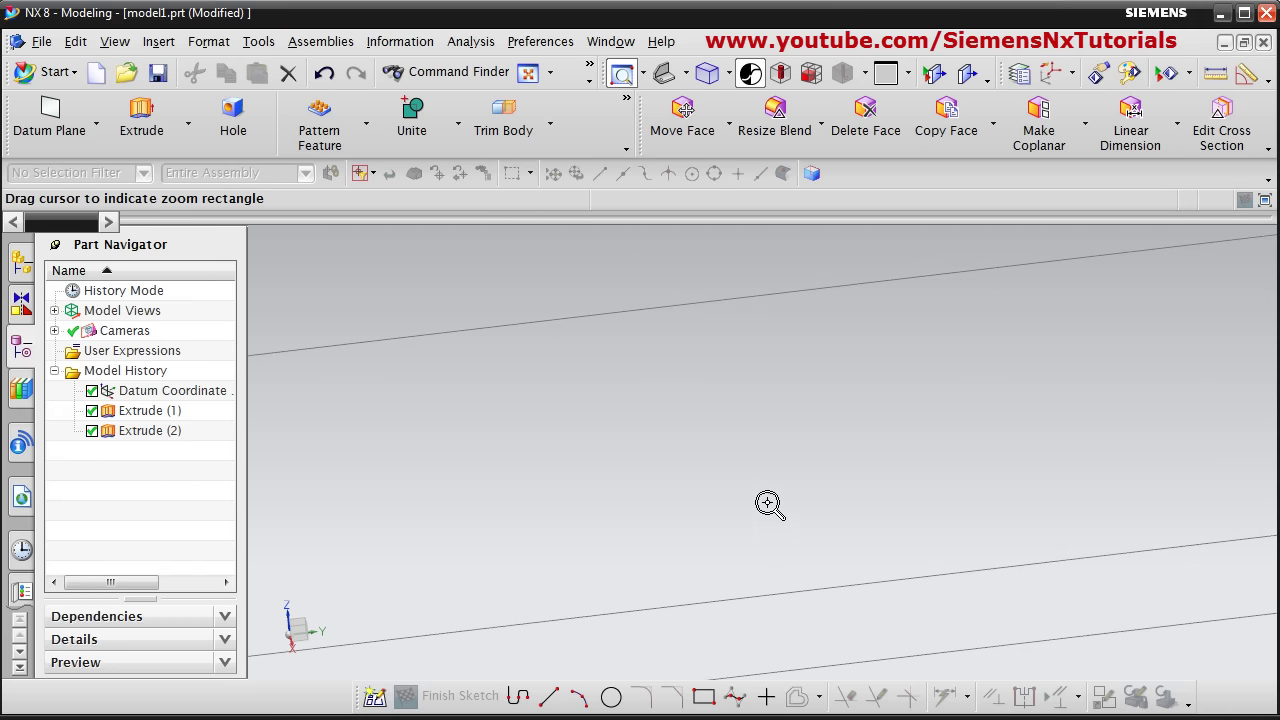
click(643, 75)
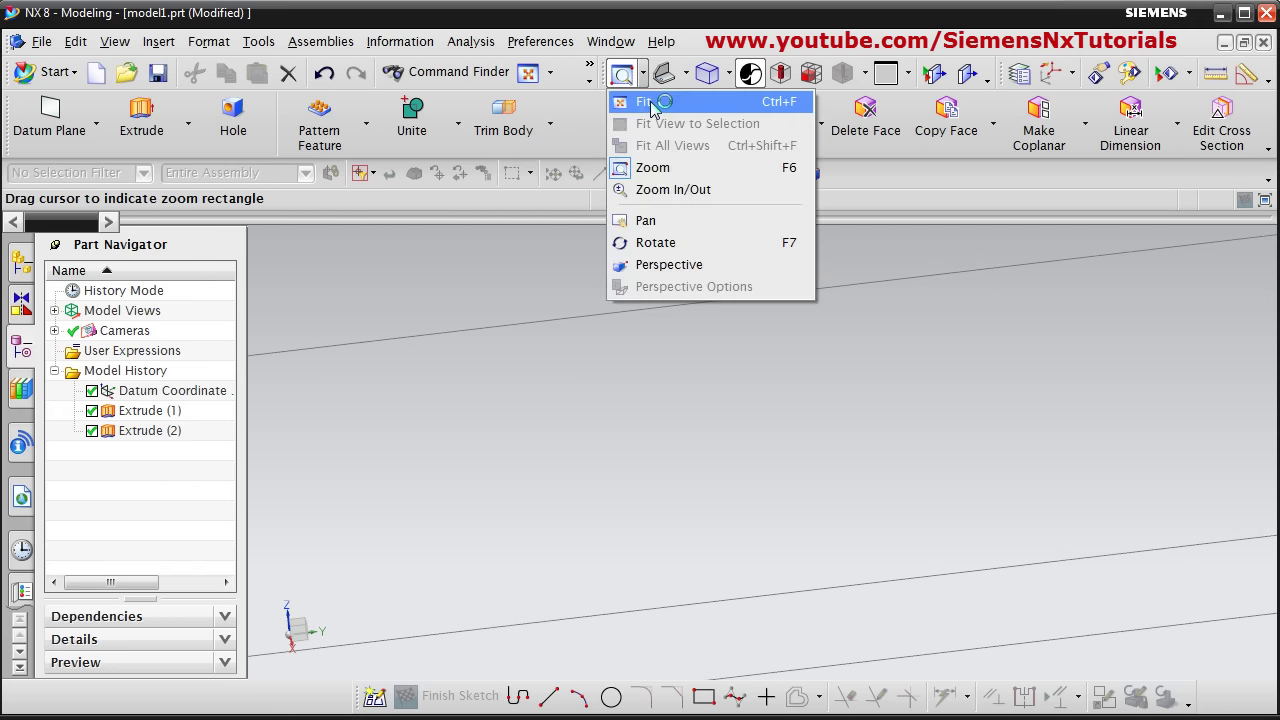
click(636, 97)
Step: Demonstrate the Zoom In/Out, Pan and Rotate view tools on the wireframe comb body
click(638, 75)
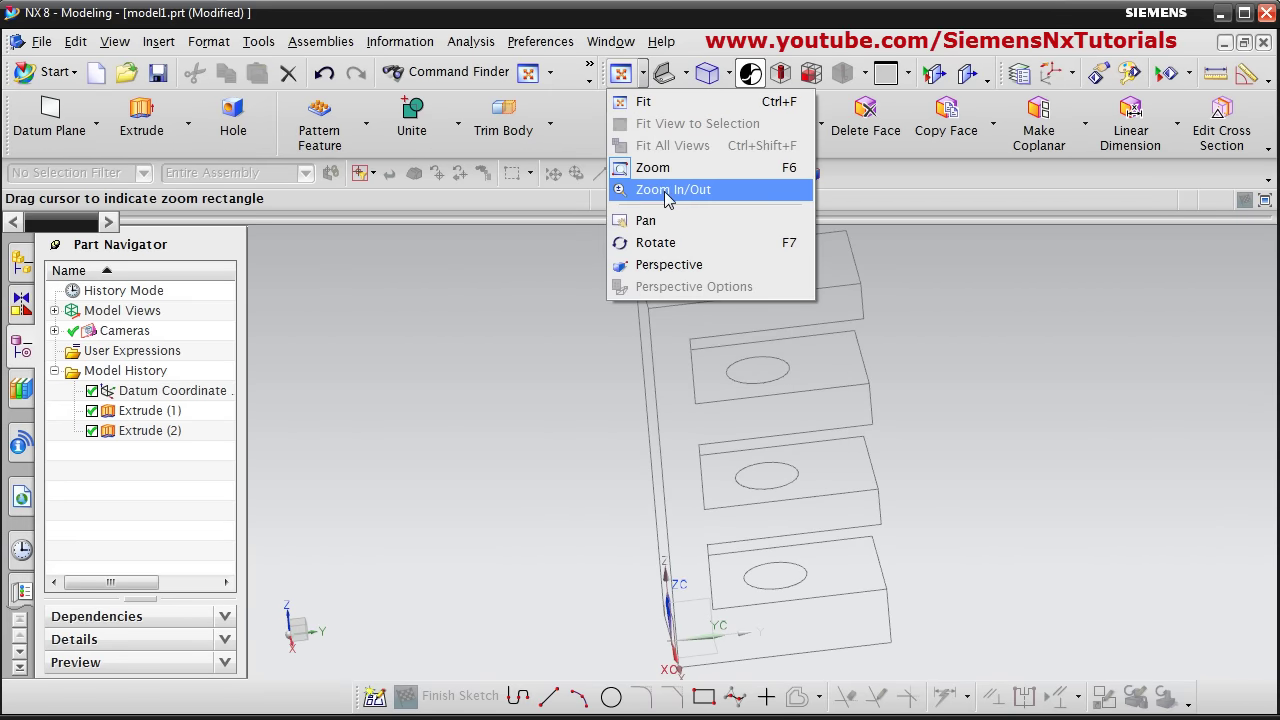
click(663, 188)
drag(748, 369, 736, 343)
click(643, 74)
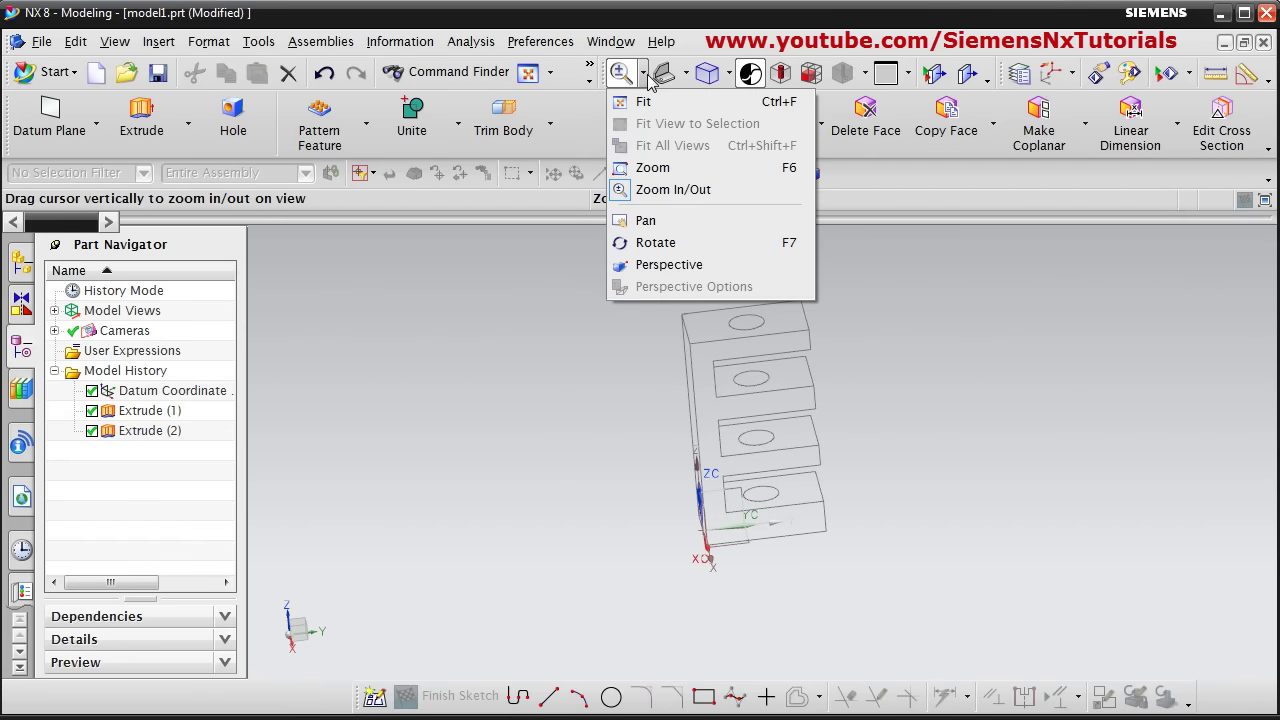
click(645, 220)
drag(736, 395, 685, 402)
click(643, 74)
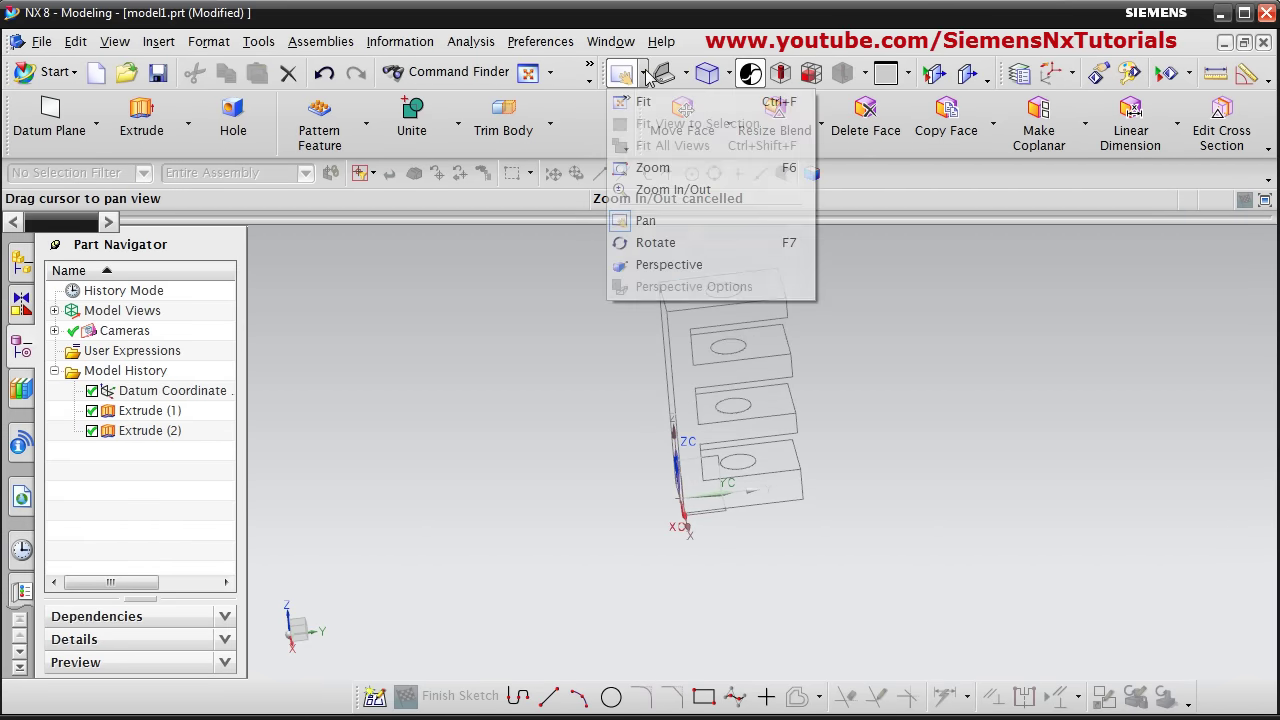
click(691, 250)
drag(766, 409, 773, 344)
Step: Set the rendering style to Shaded with Edges and restore the comb body's Isometric view
click(731, 74)
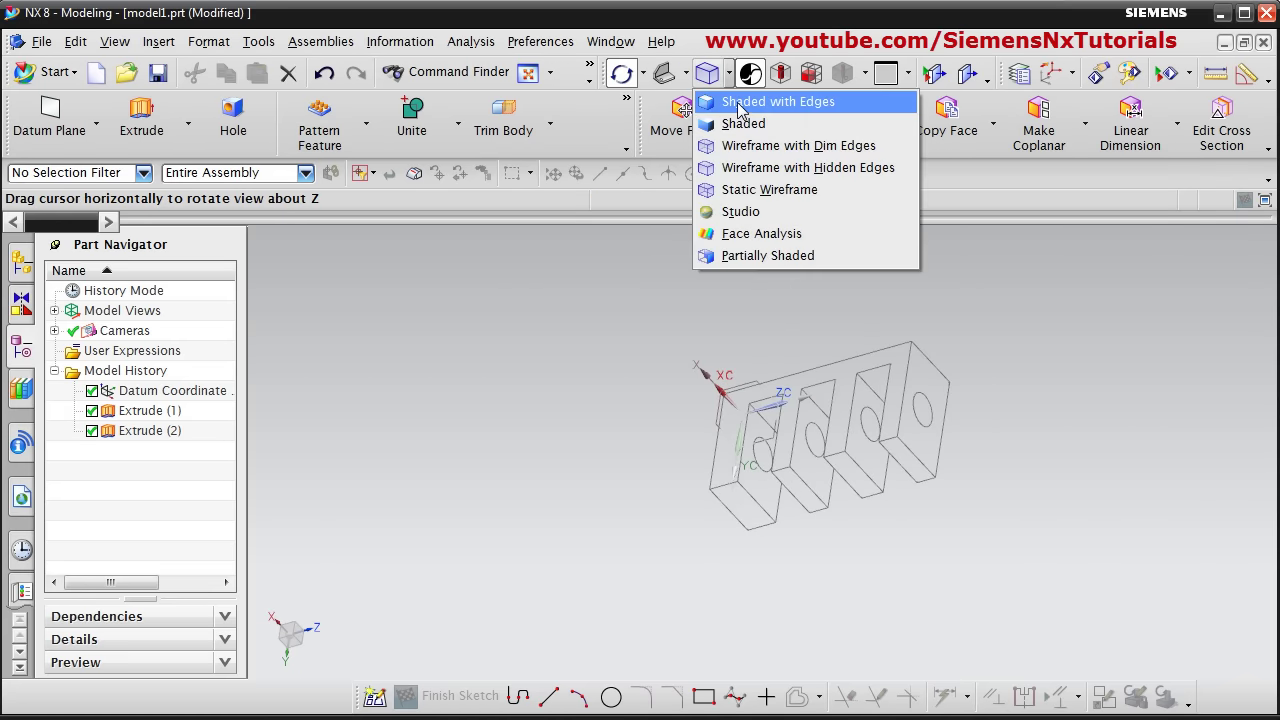
click(740, 104)
click(644, 74)
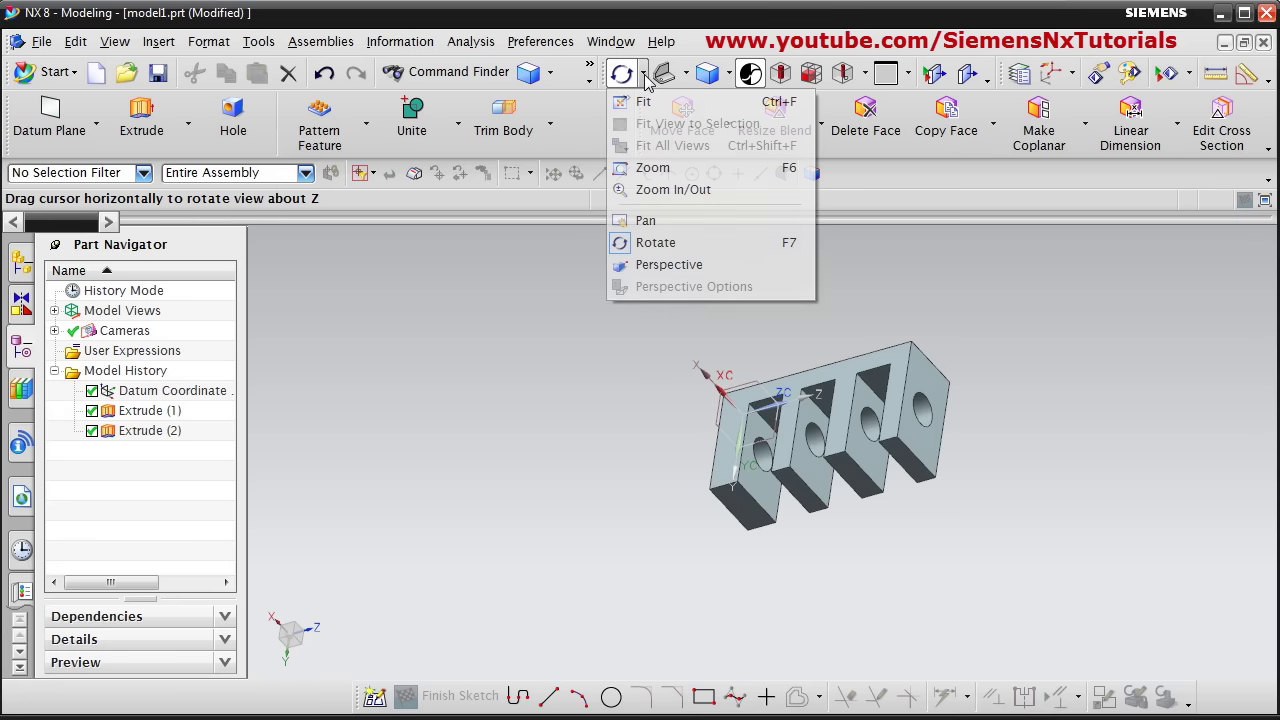
click(686, 74)
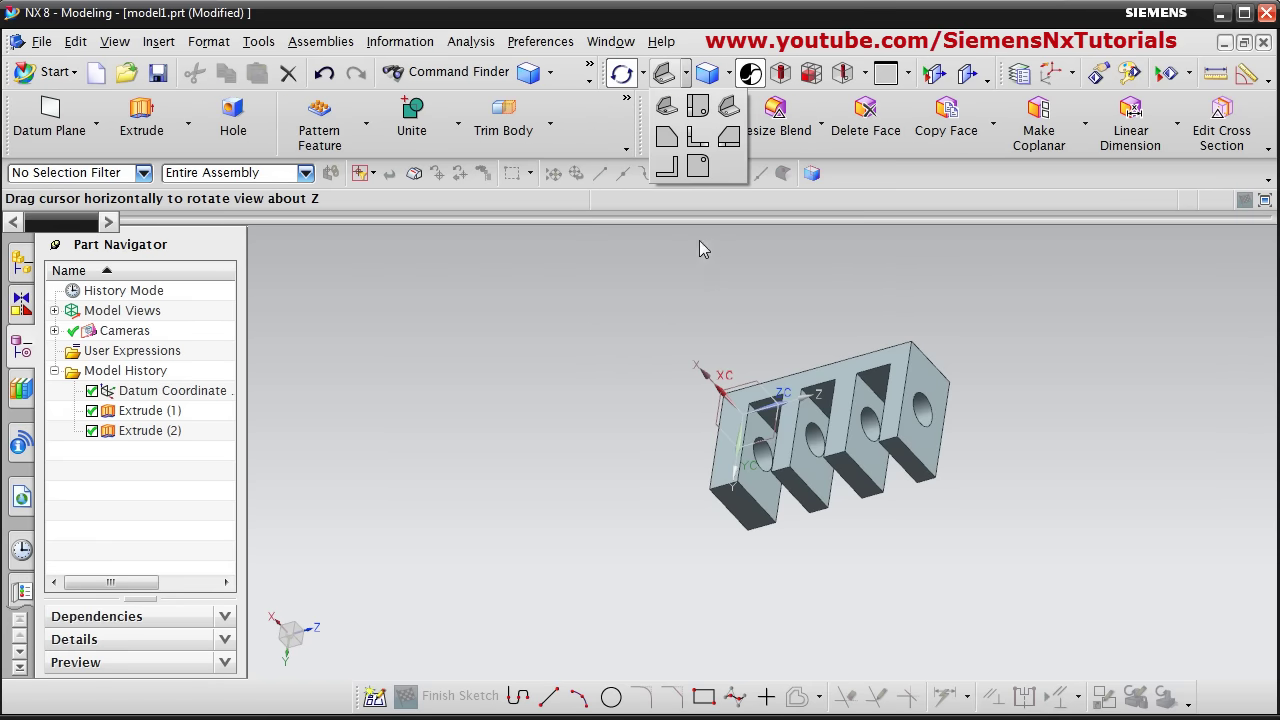
click(643, 74)
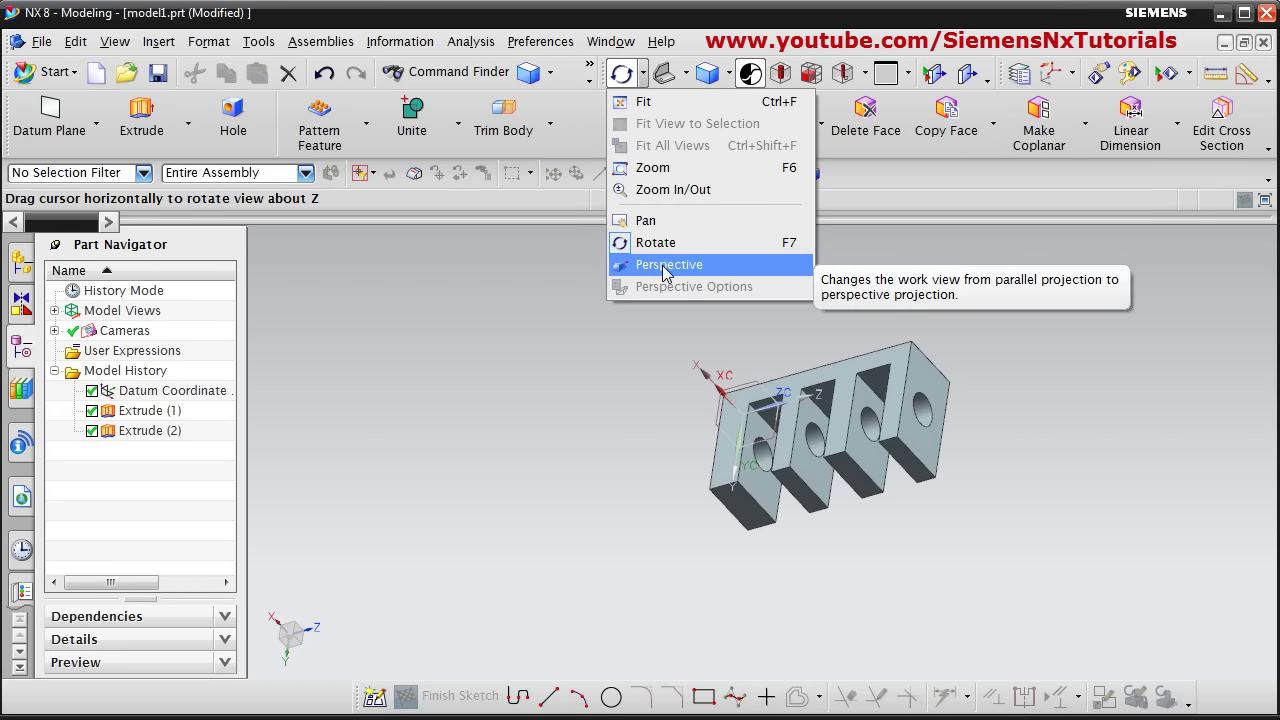
click(1115, 379)
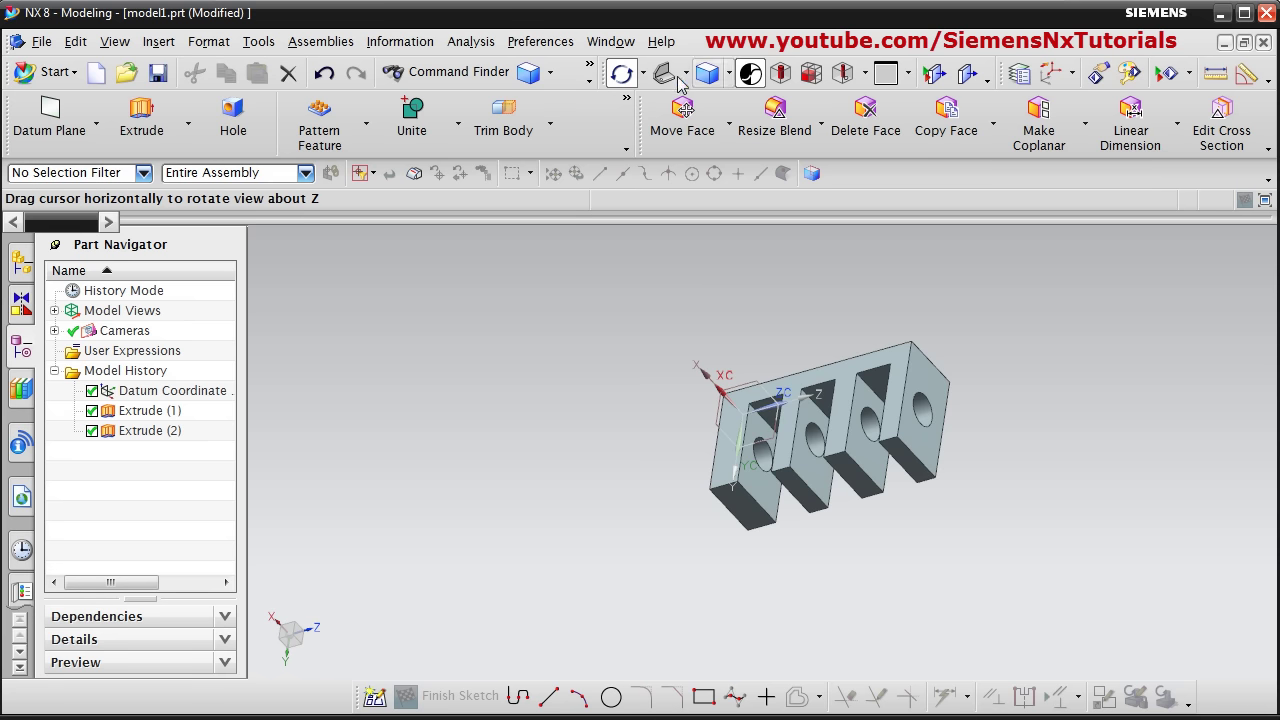
drag(680, 84, 915, 322)
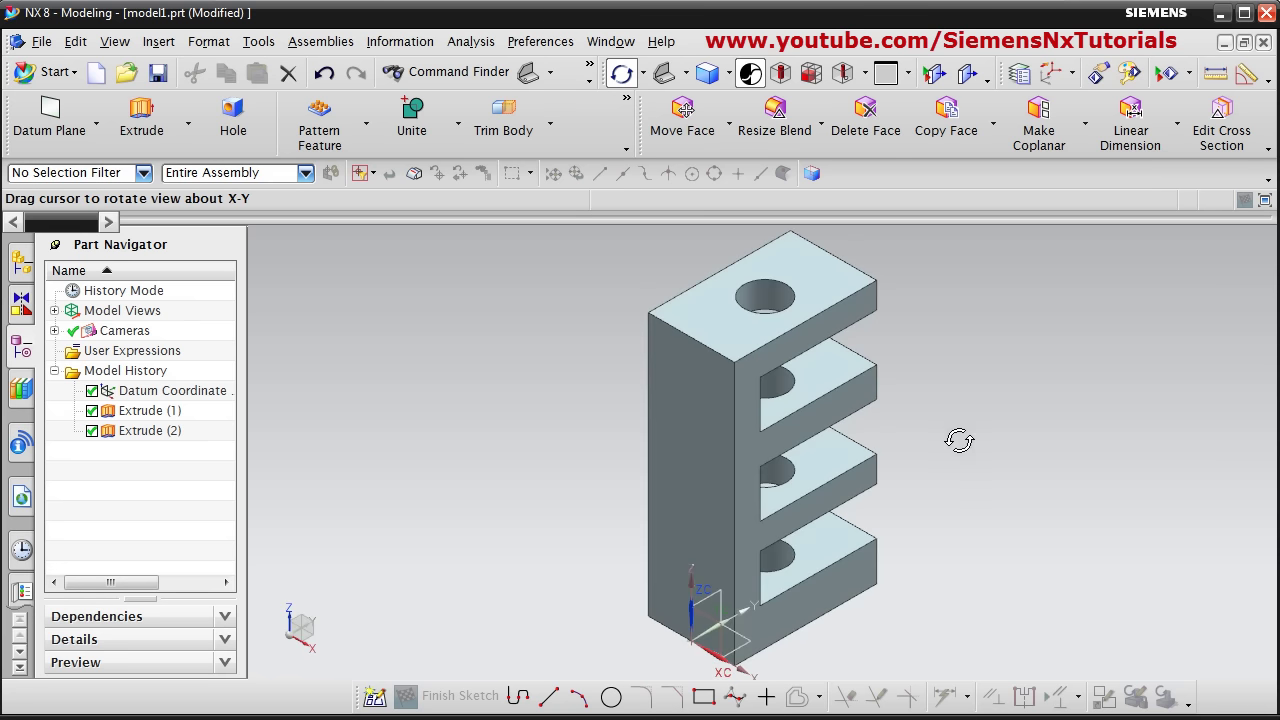